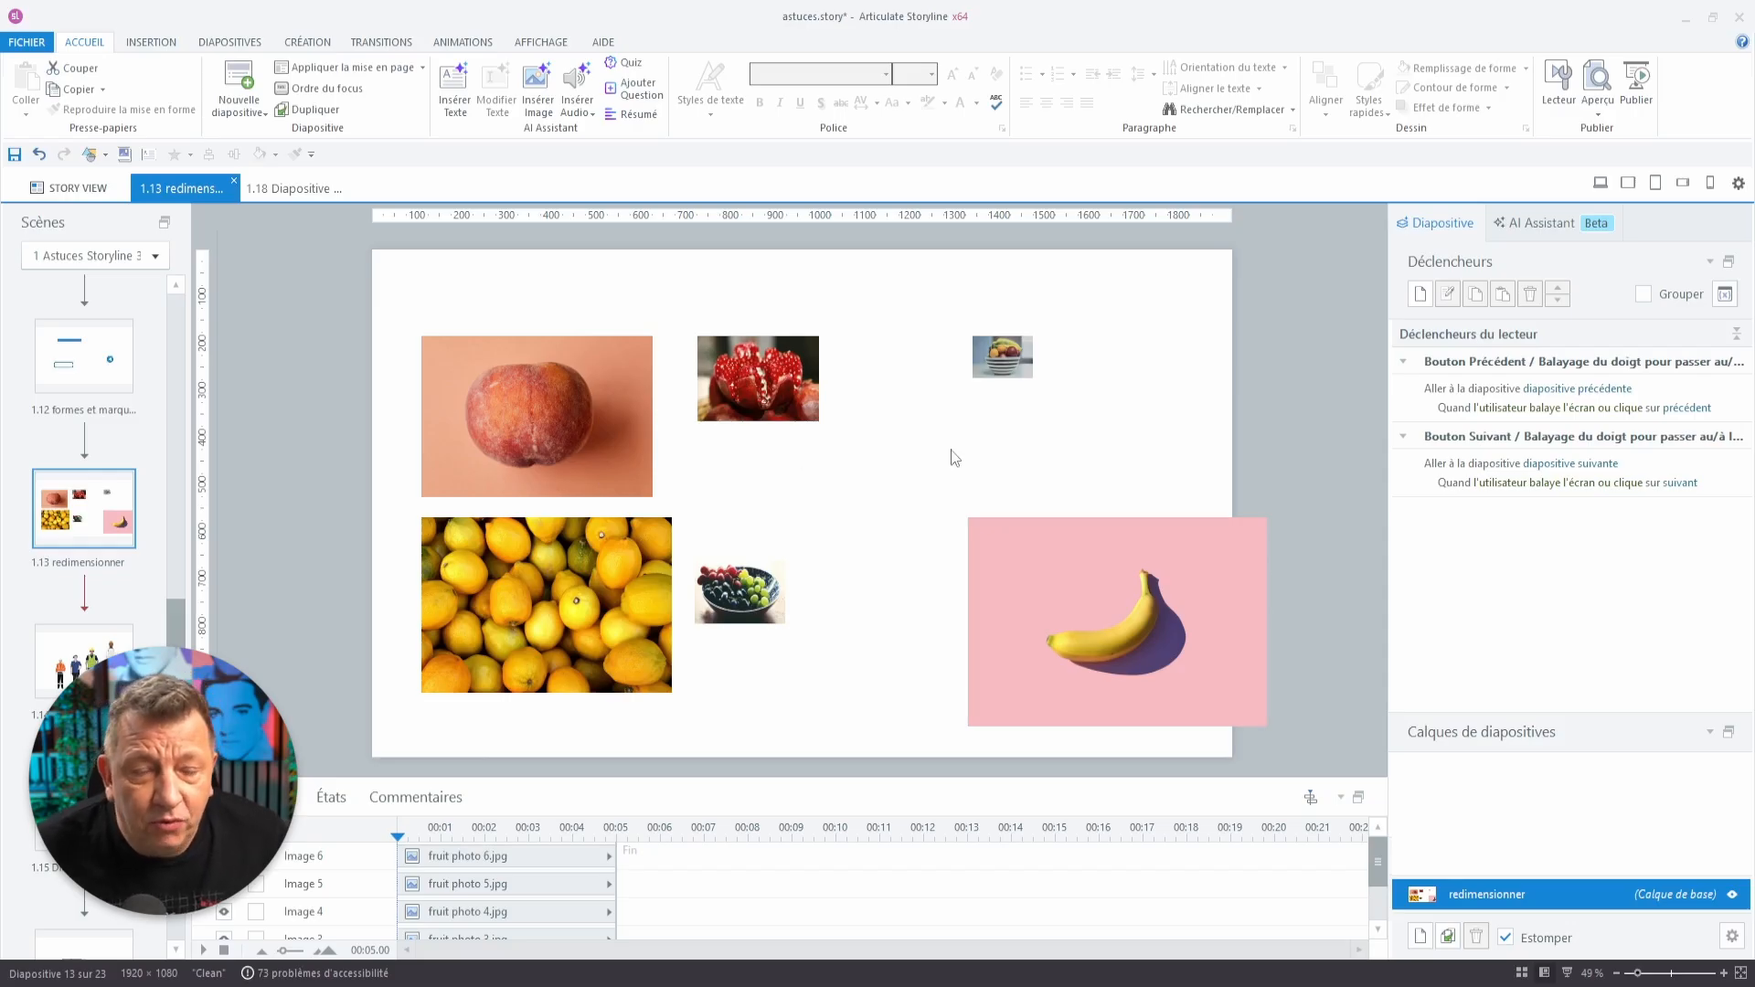
Shrink the peach image proportionally to about 415 × 277 px and show its size settings.
left_click(604, 456)
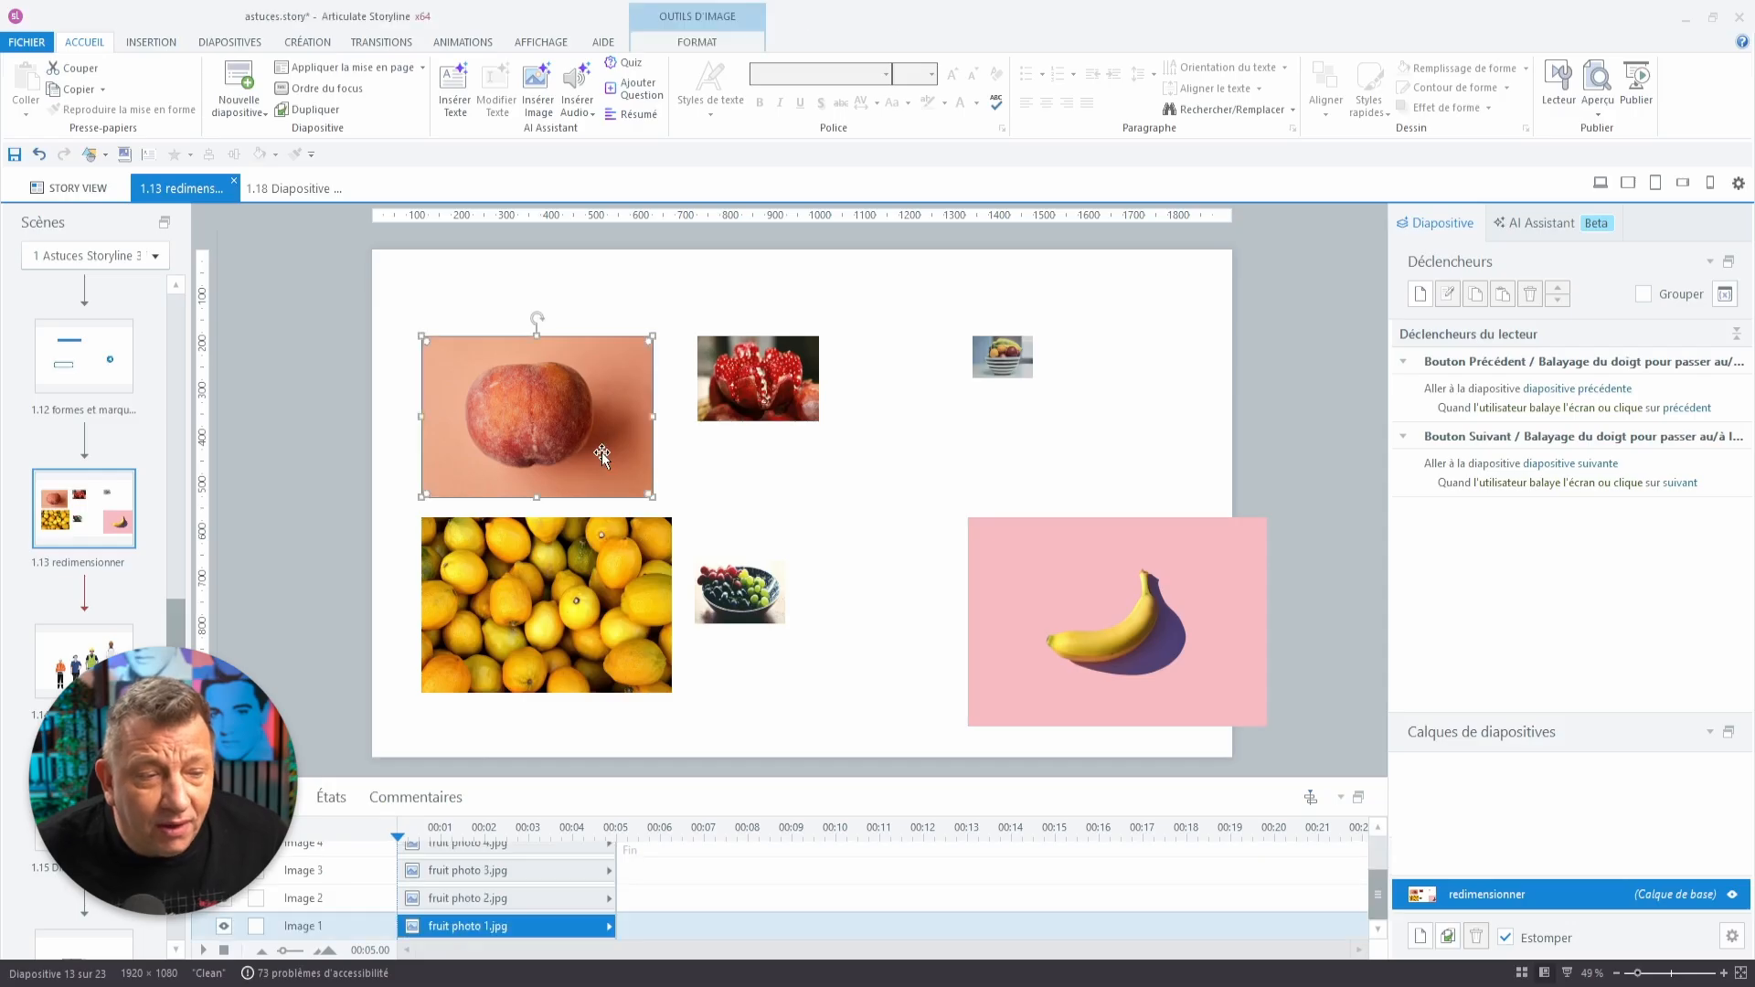
left_click_drag(658, 356, 614, 380)
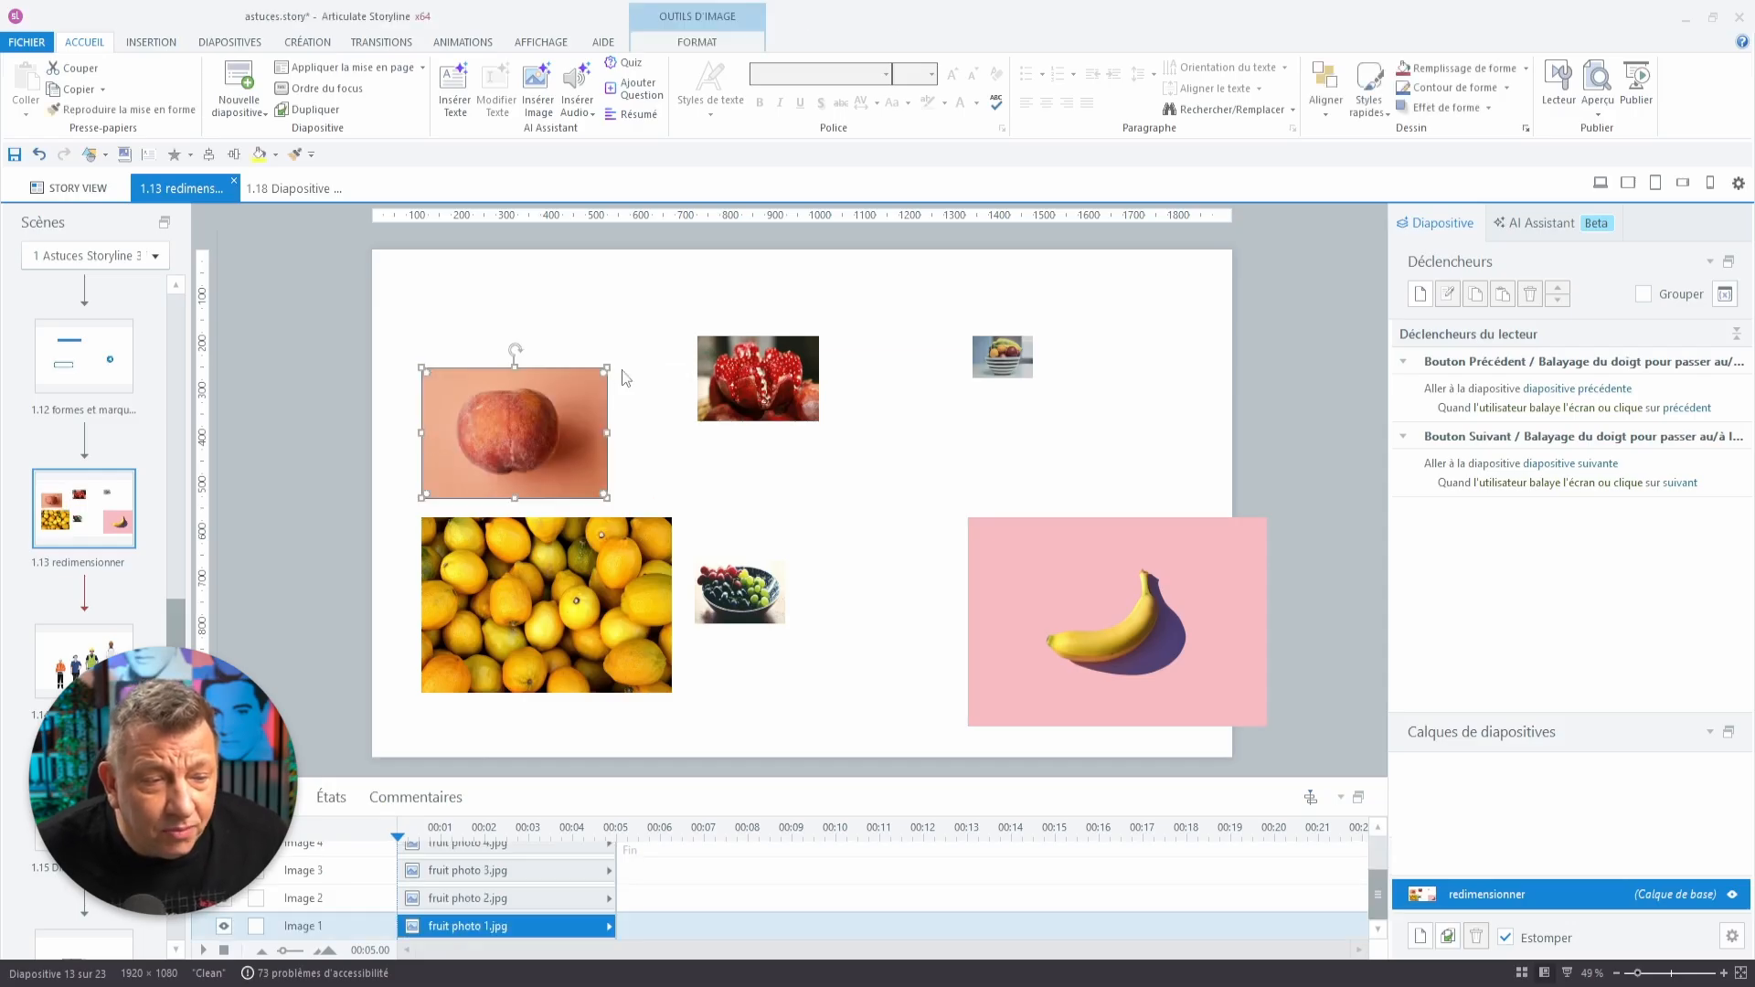
left_click(718, 42)
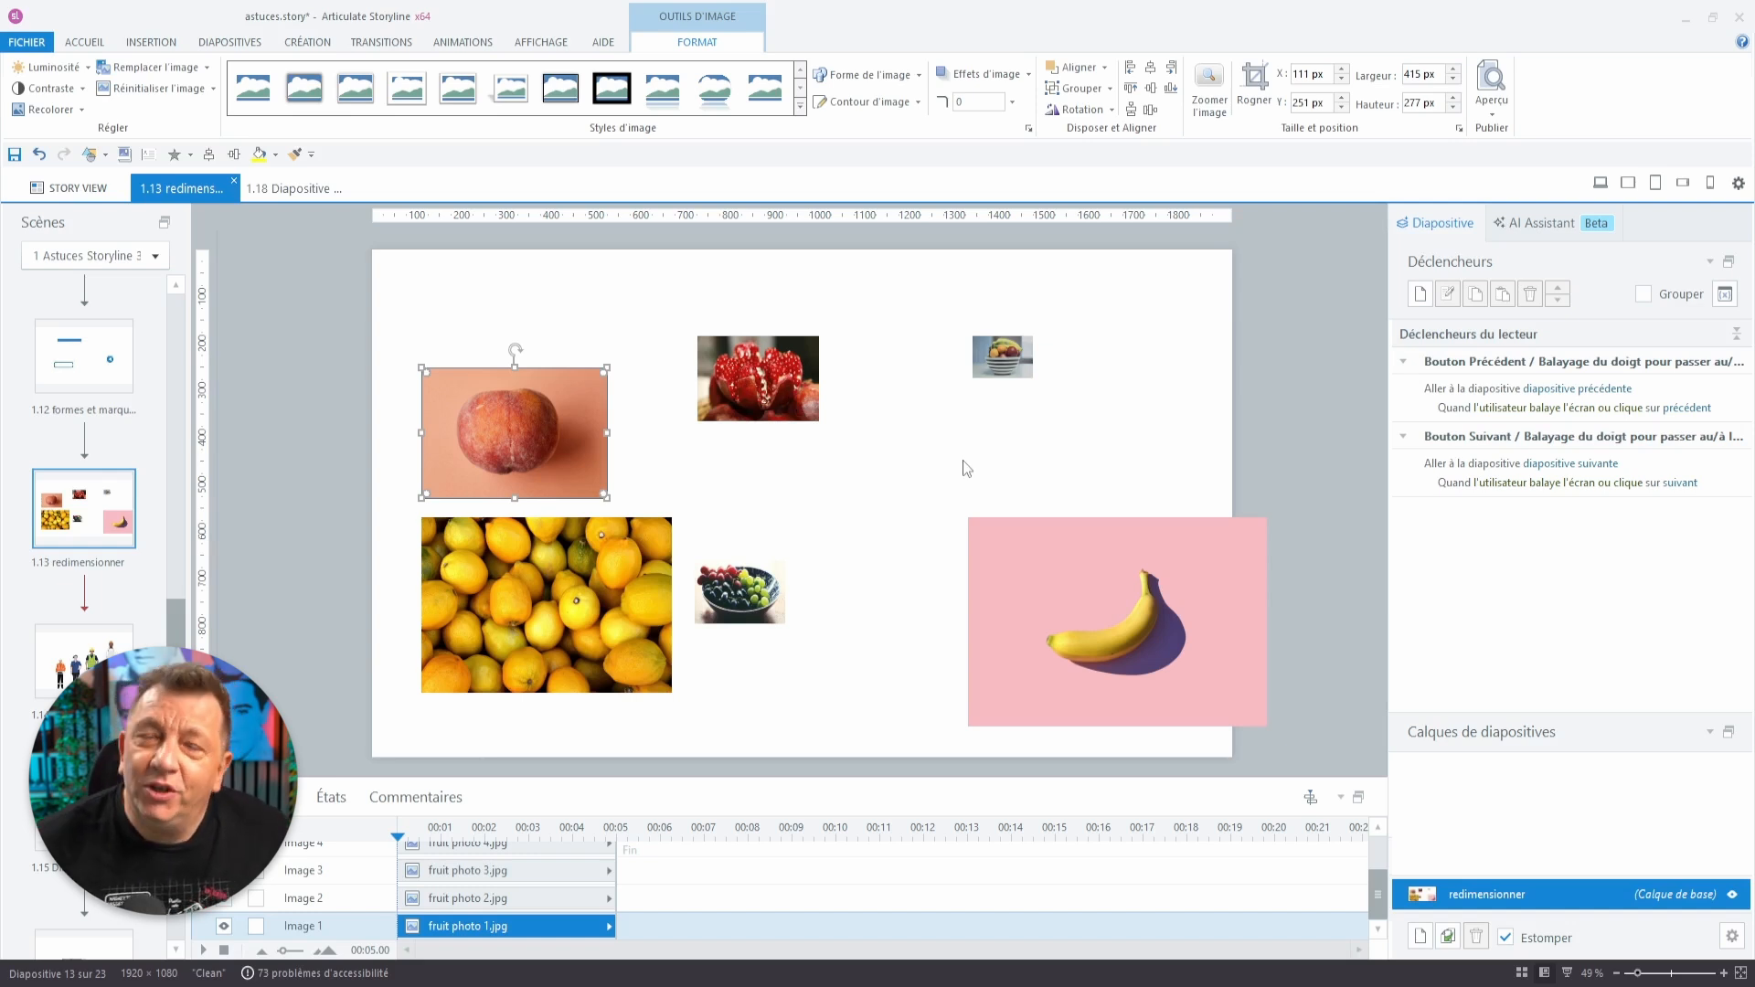
Make all six fruit images the same size, and shrink them together to about 361 × 241 px.
left_click_drag(320, 256, 1313, 749)
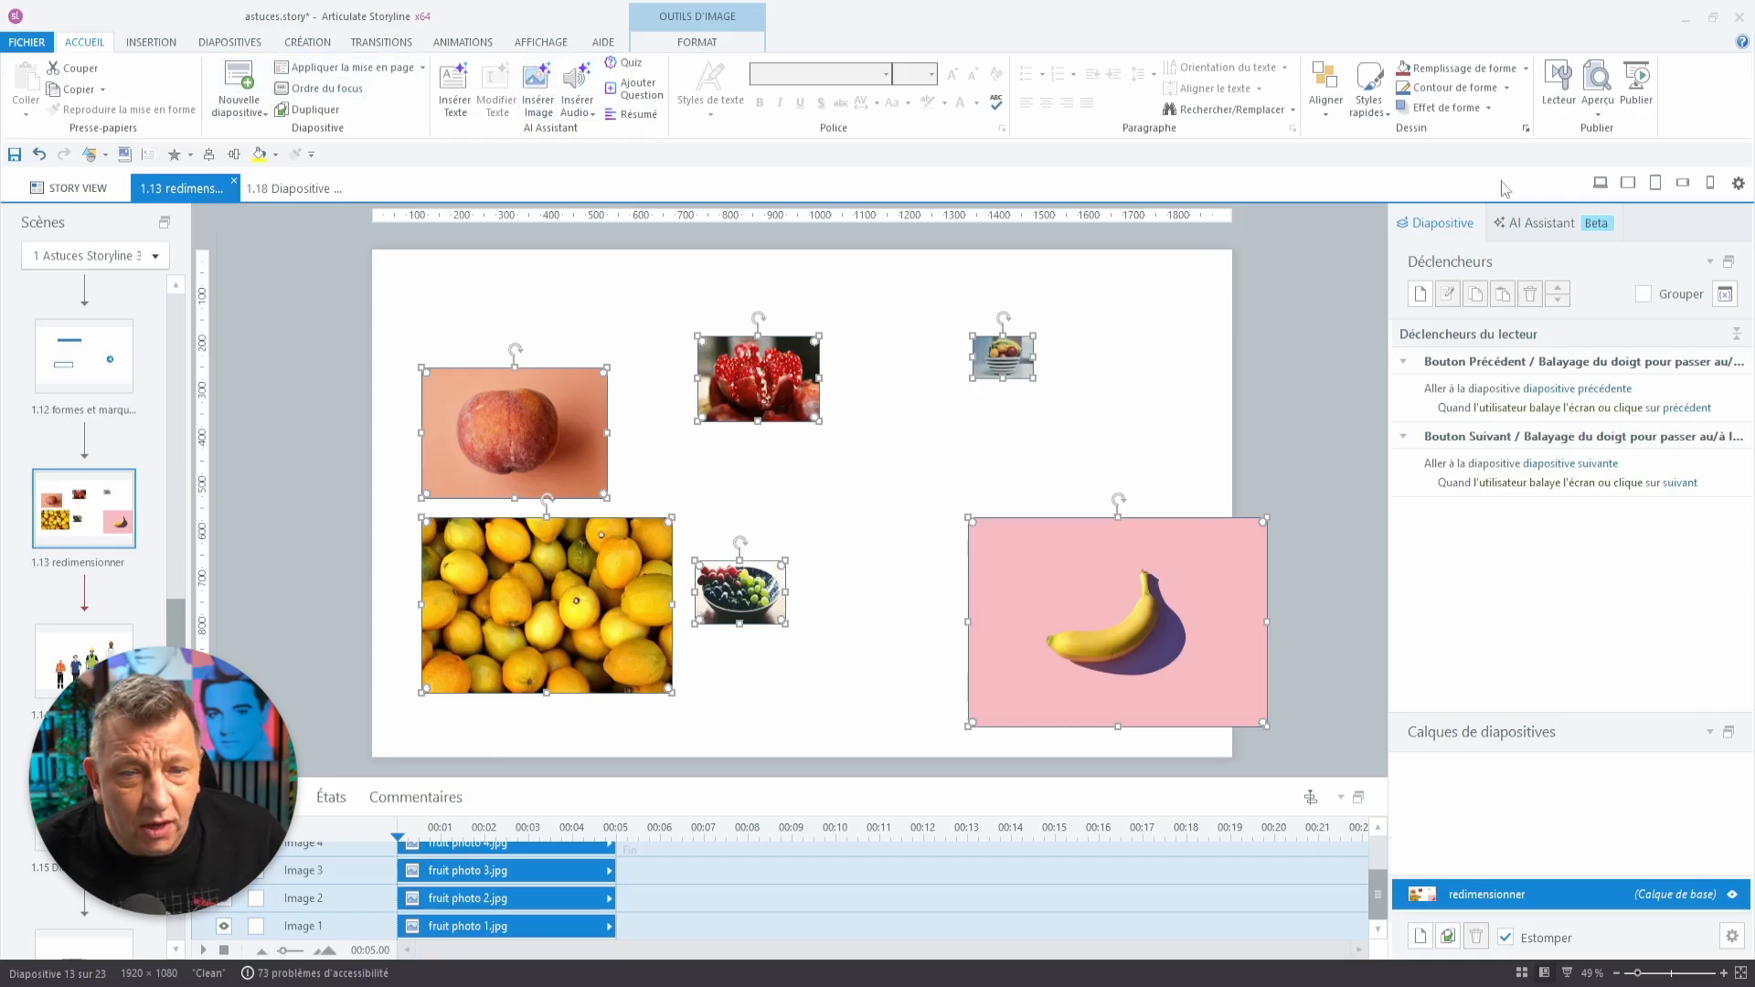
left_click(1326, 87)
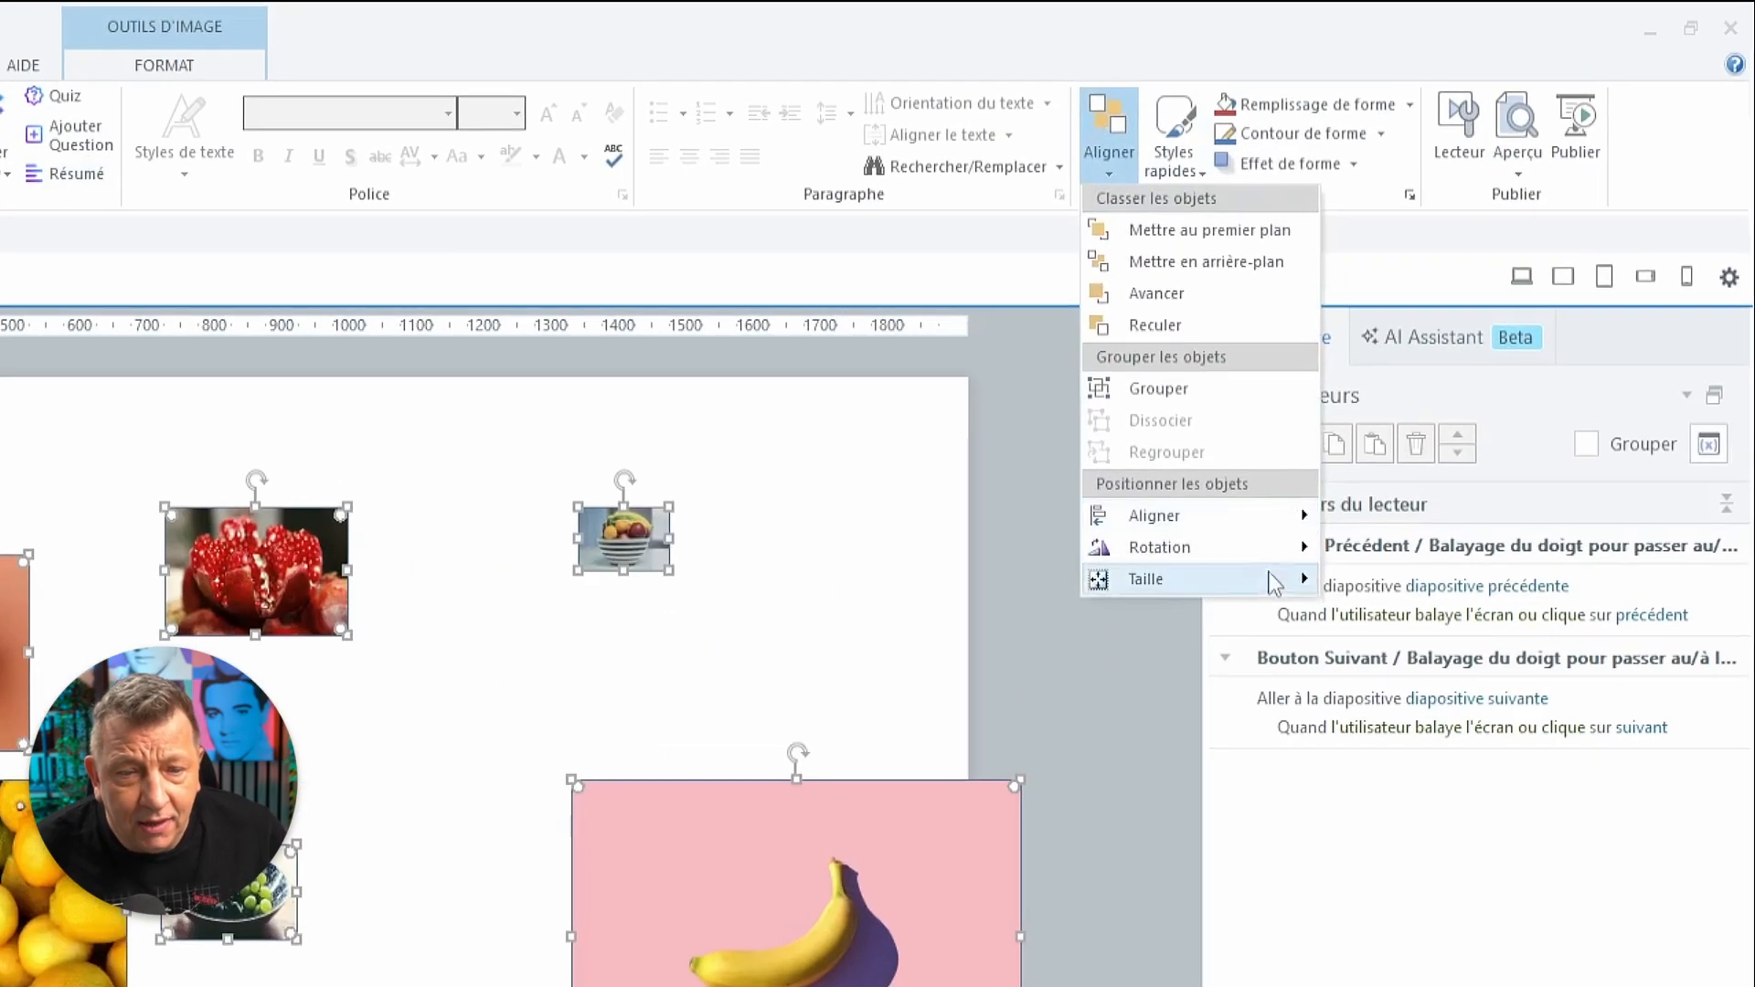
mouse_move(1276, 583)
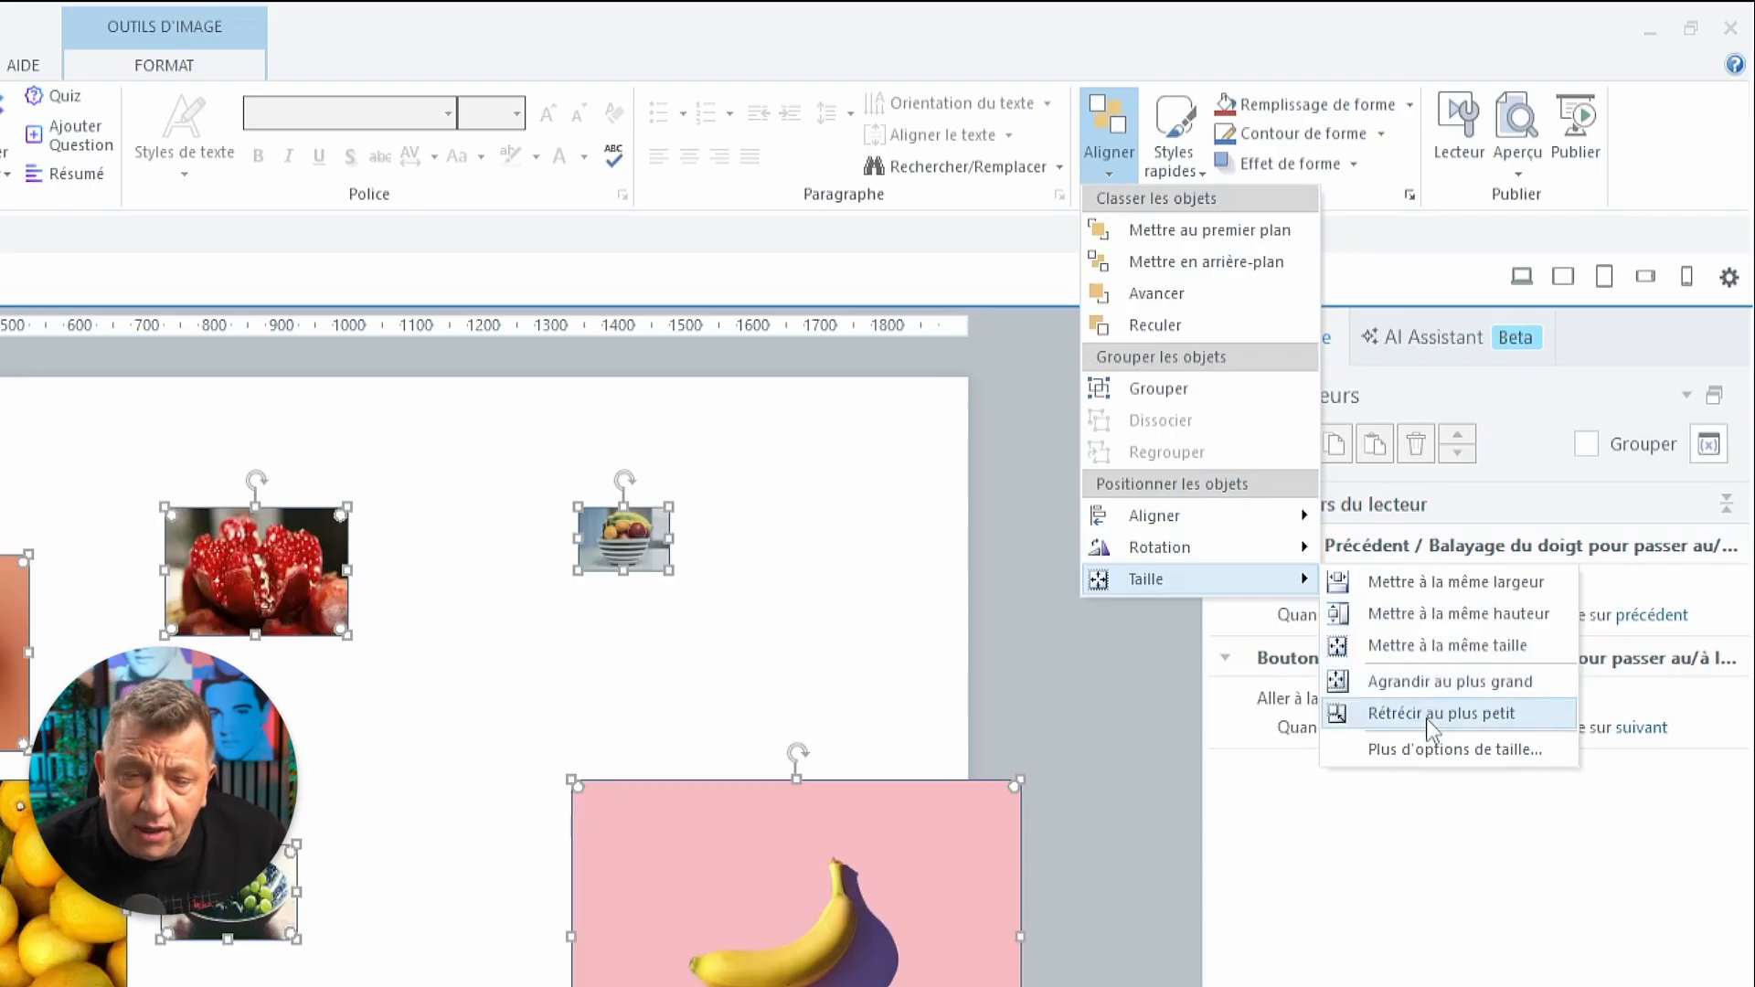
left_click(1450, 645)
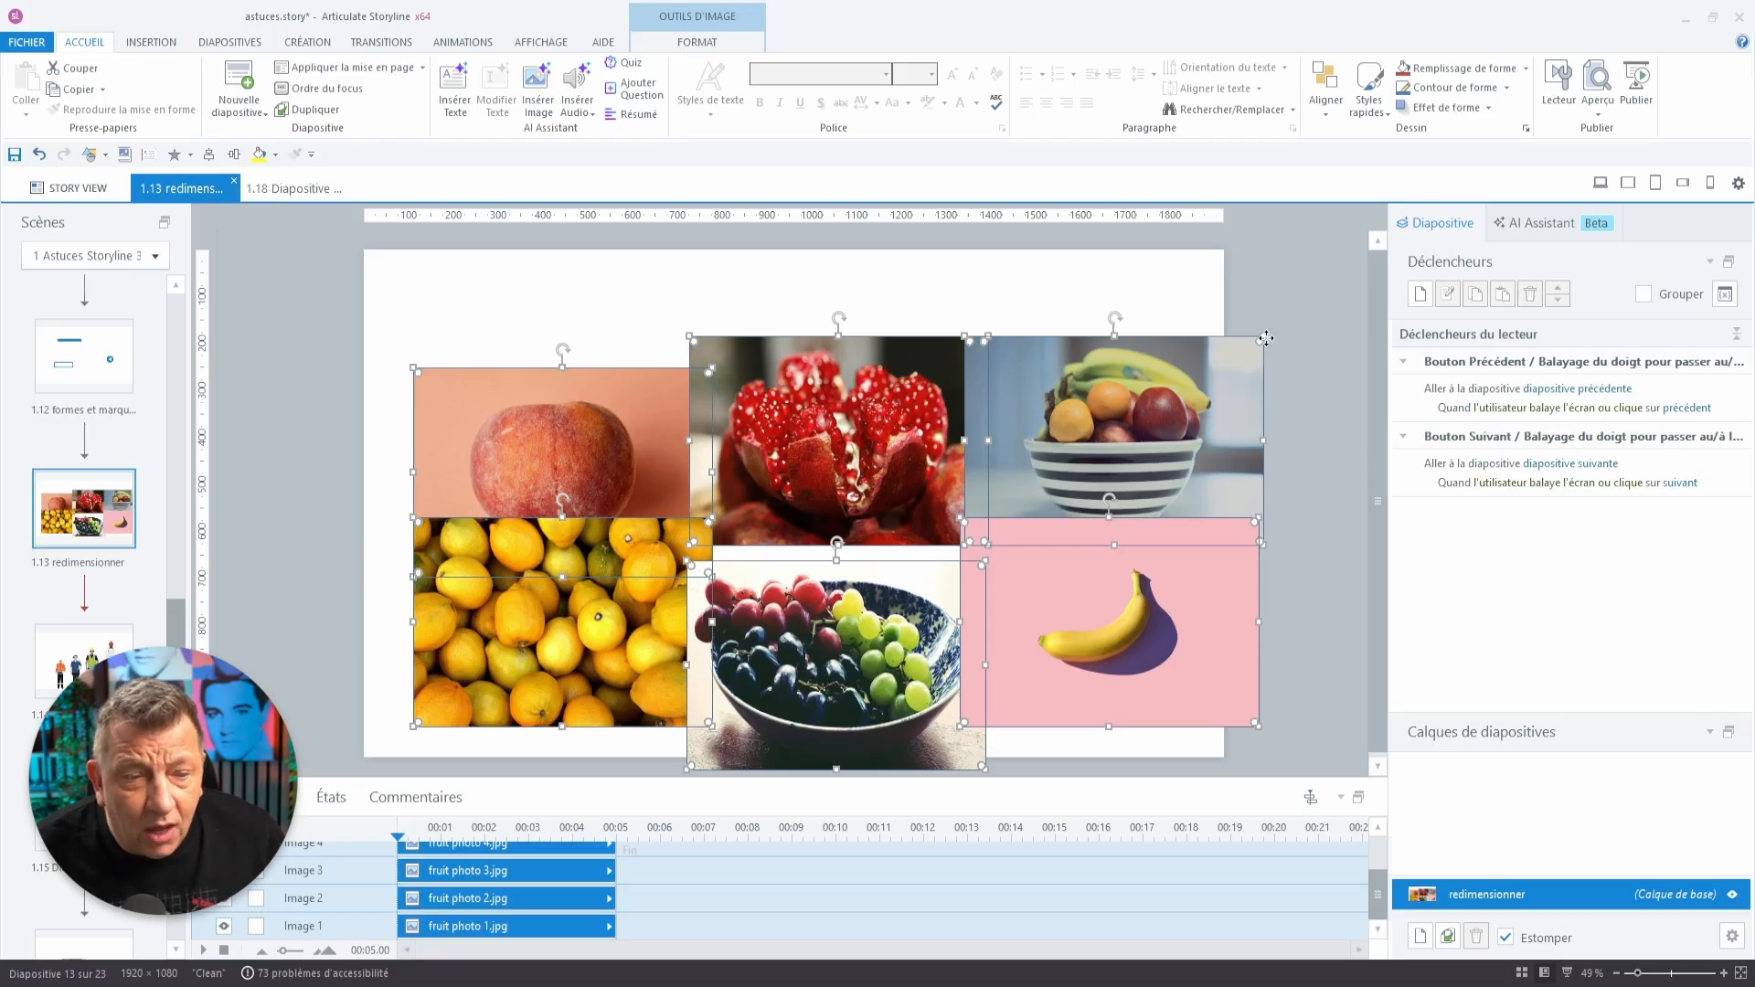
left_click_drag(1265, 339, 1124, 433)
Arrange the six fruit images in two rows of three, with the lemons, grapes and banana in the lower row.
left_click(568, 417)
left_click_drag(538, 501, 536, 407)
left_click_drag(716, 486, 707, 413)
left_click_drag(1026, 485, 1040, 413)
left_click_drag(498, 663, 490, 601)
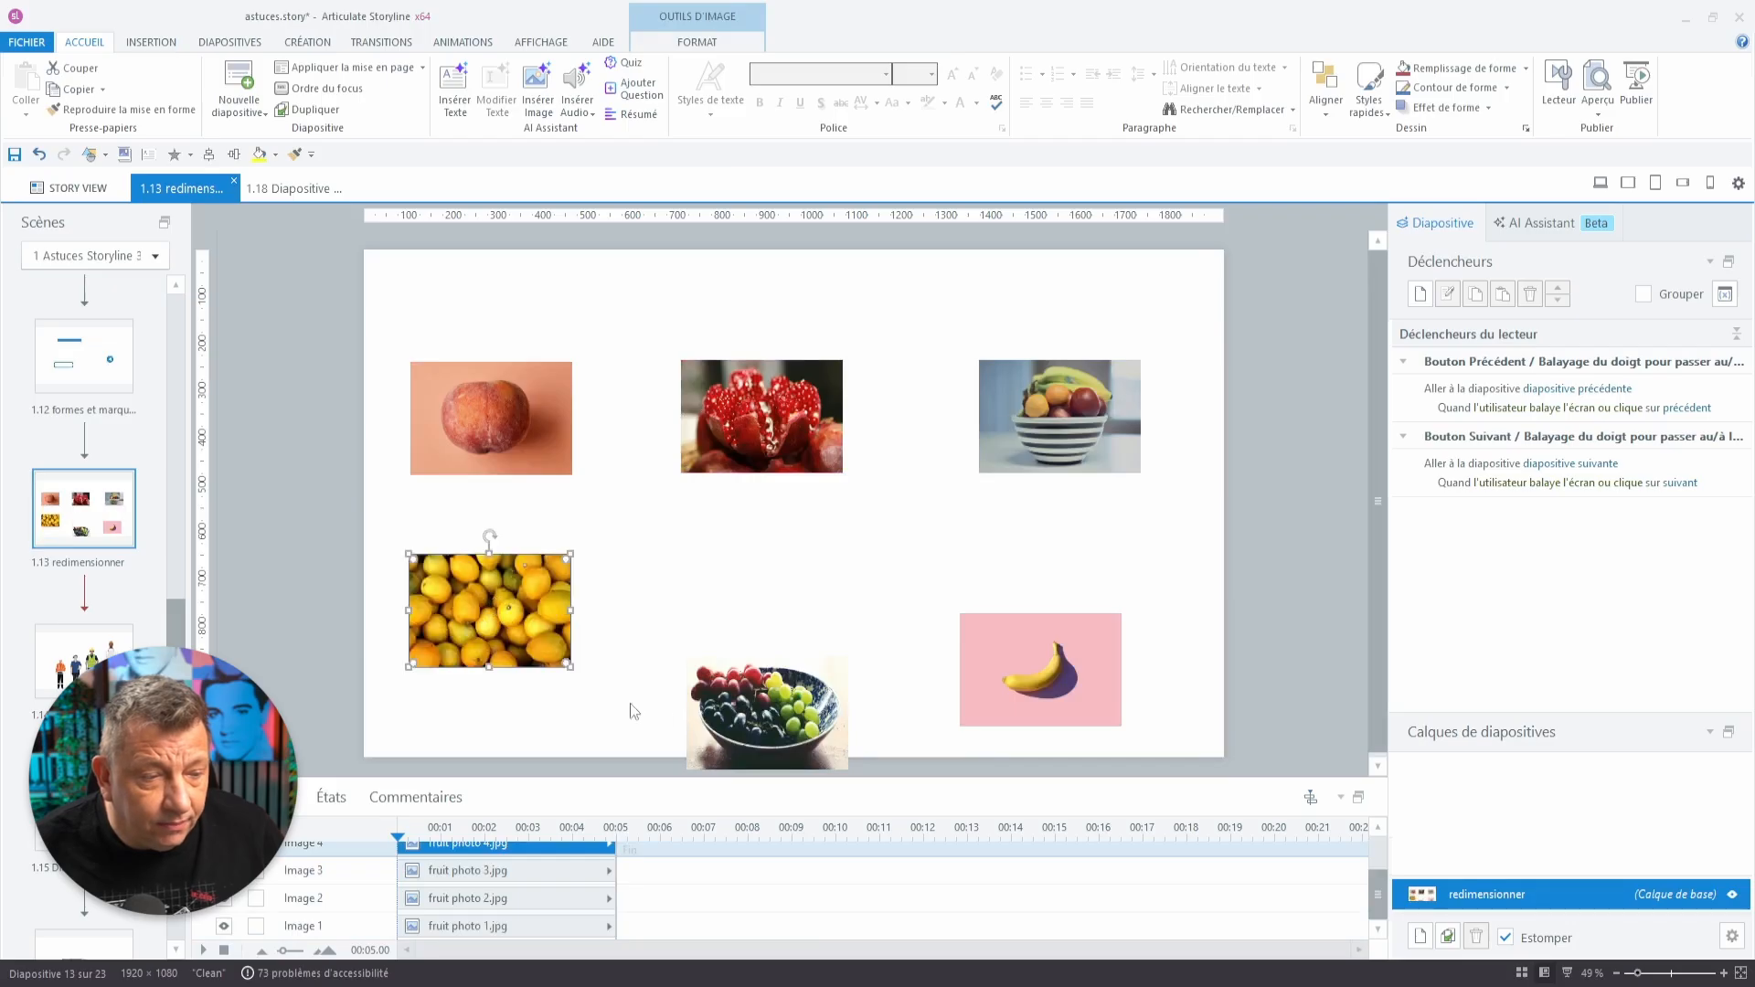
left_click_drag(744, 709, 750, 599)
left_click_drag(1053, 661, 1082, 583)
Align each row of three fruit images on their vertical middles and distribute them evenly horizontally.
mouse_move(1170, 347)
left_mouse_down()
mouse_move(975, 475)
mouse_move(420, 508)
left_mouse_up()
left_click(711, 43)
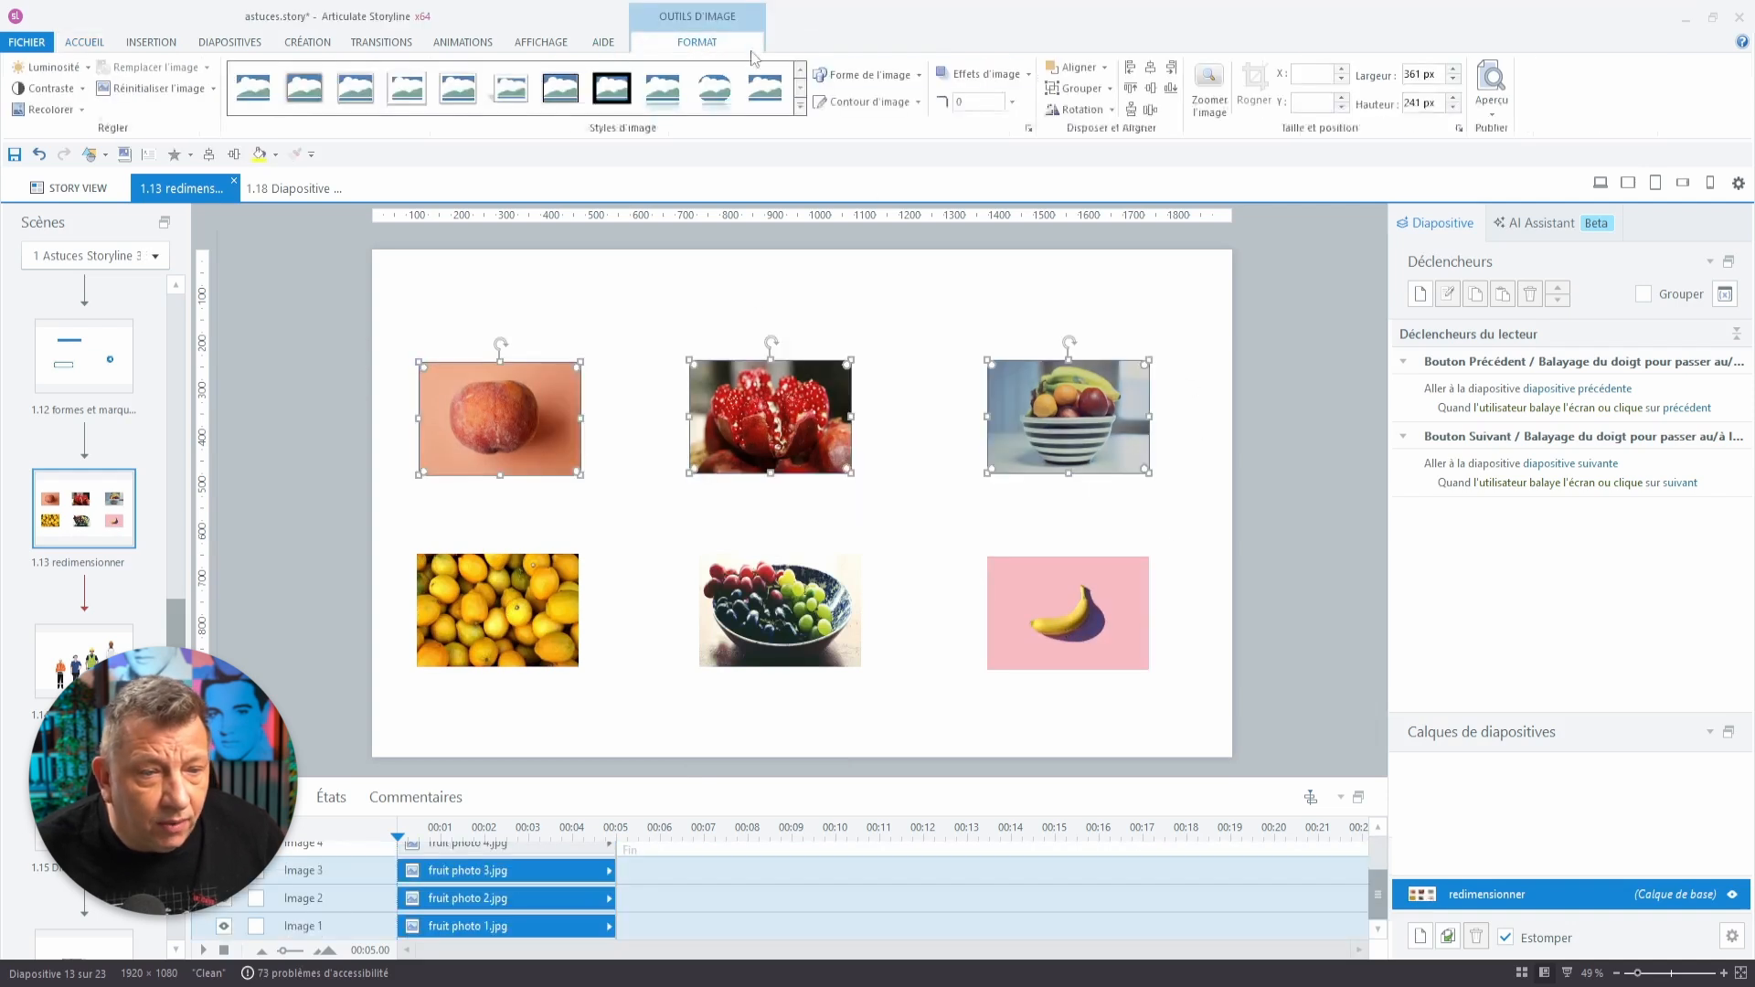
left_click(1150, 87)
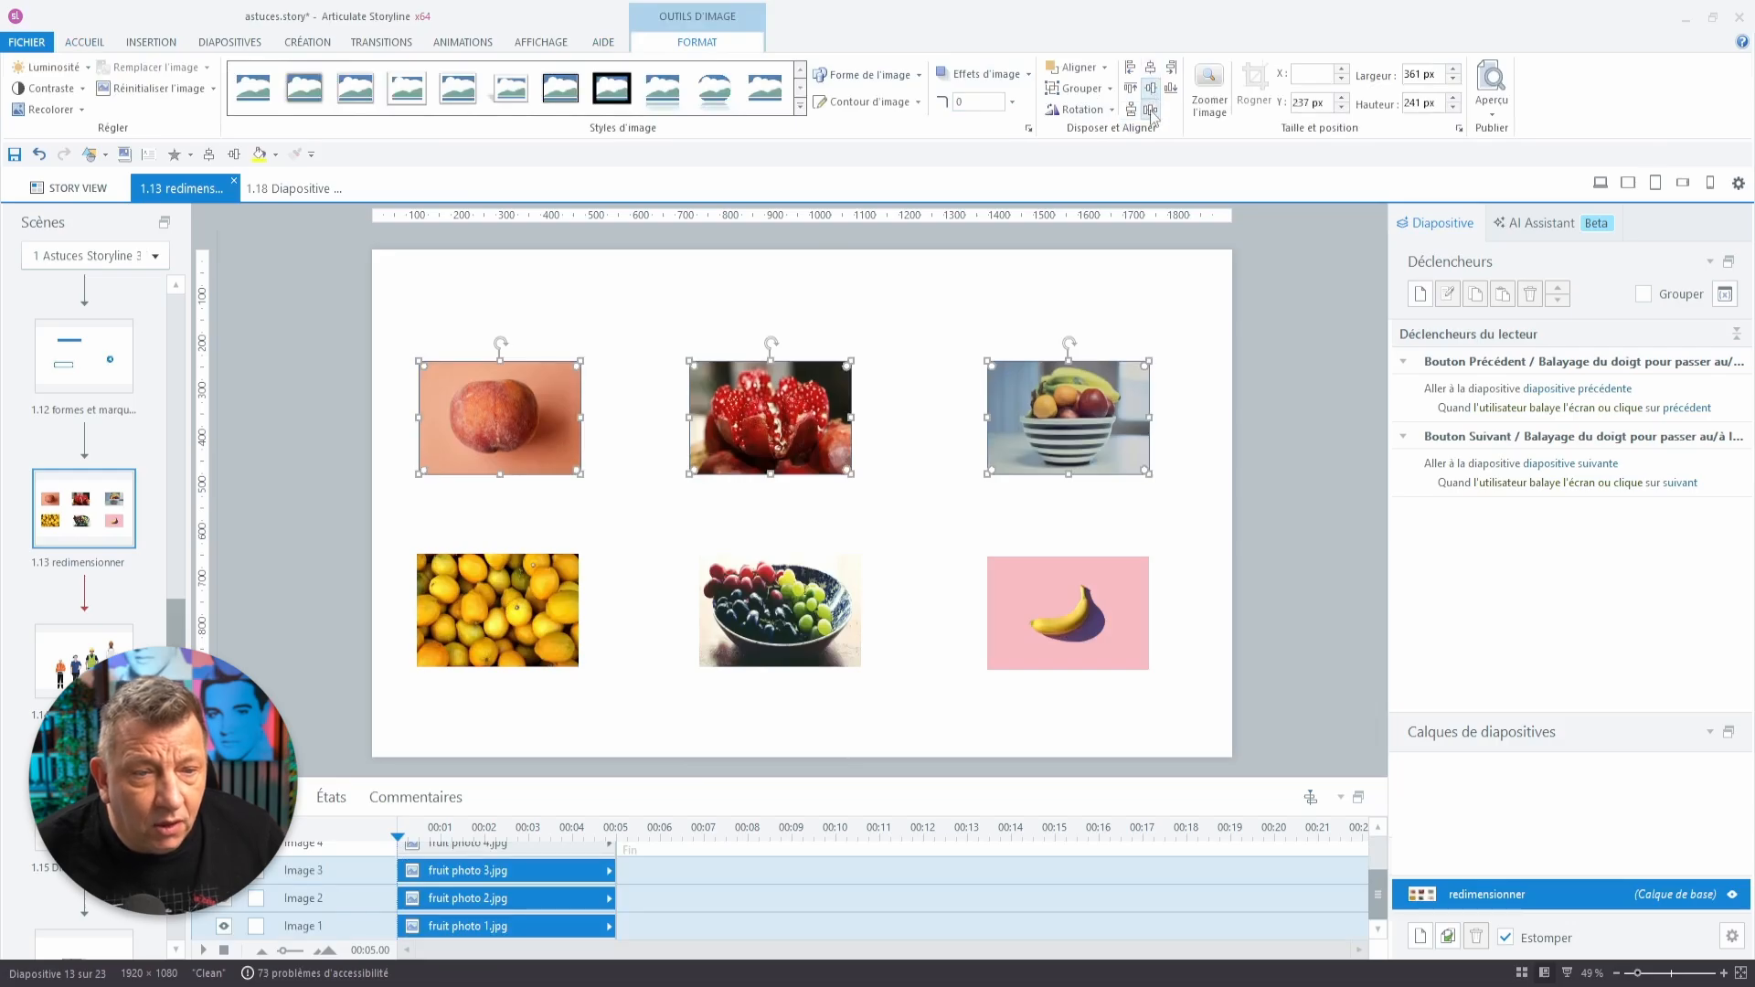
left_click(1151, 109)
left_click_drag(1183, 533, 402, 721)
key("Escape")
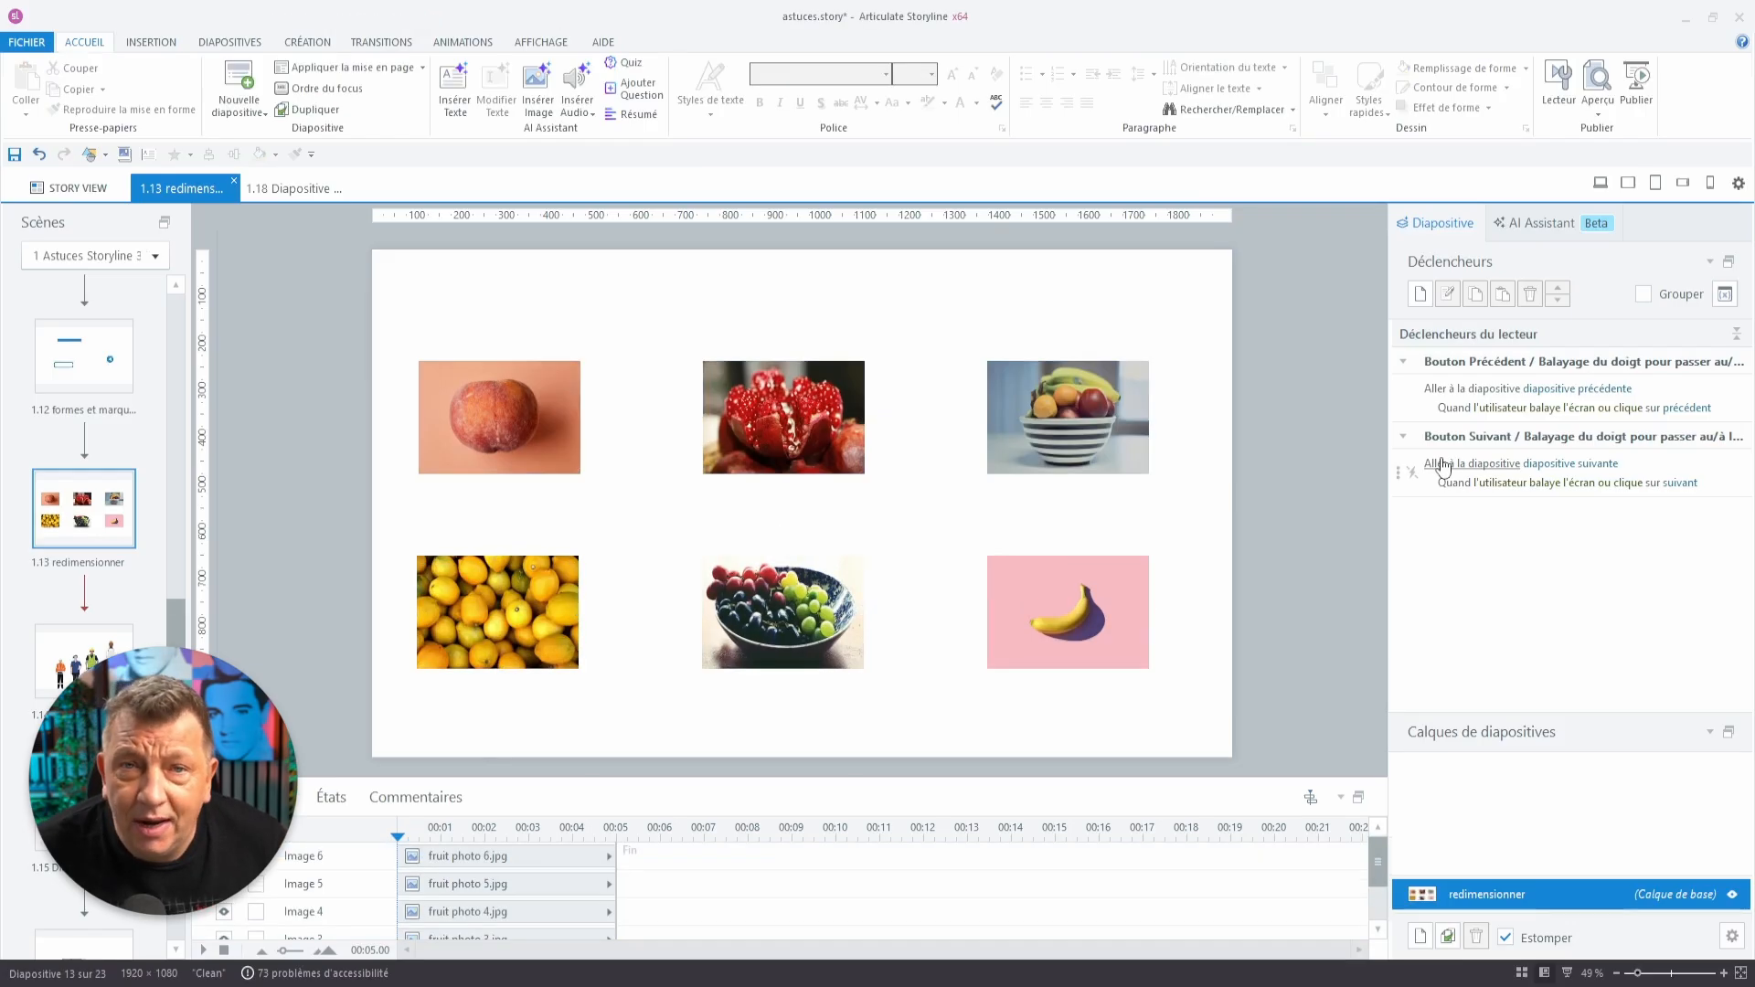
On slide 1.14, make the four standing characters the same size.
left_click(83, 645)
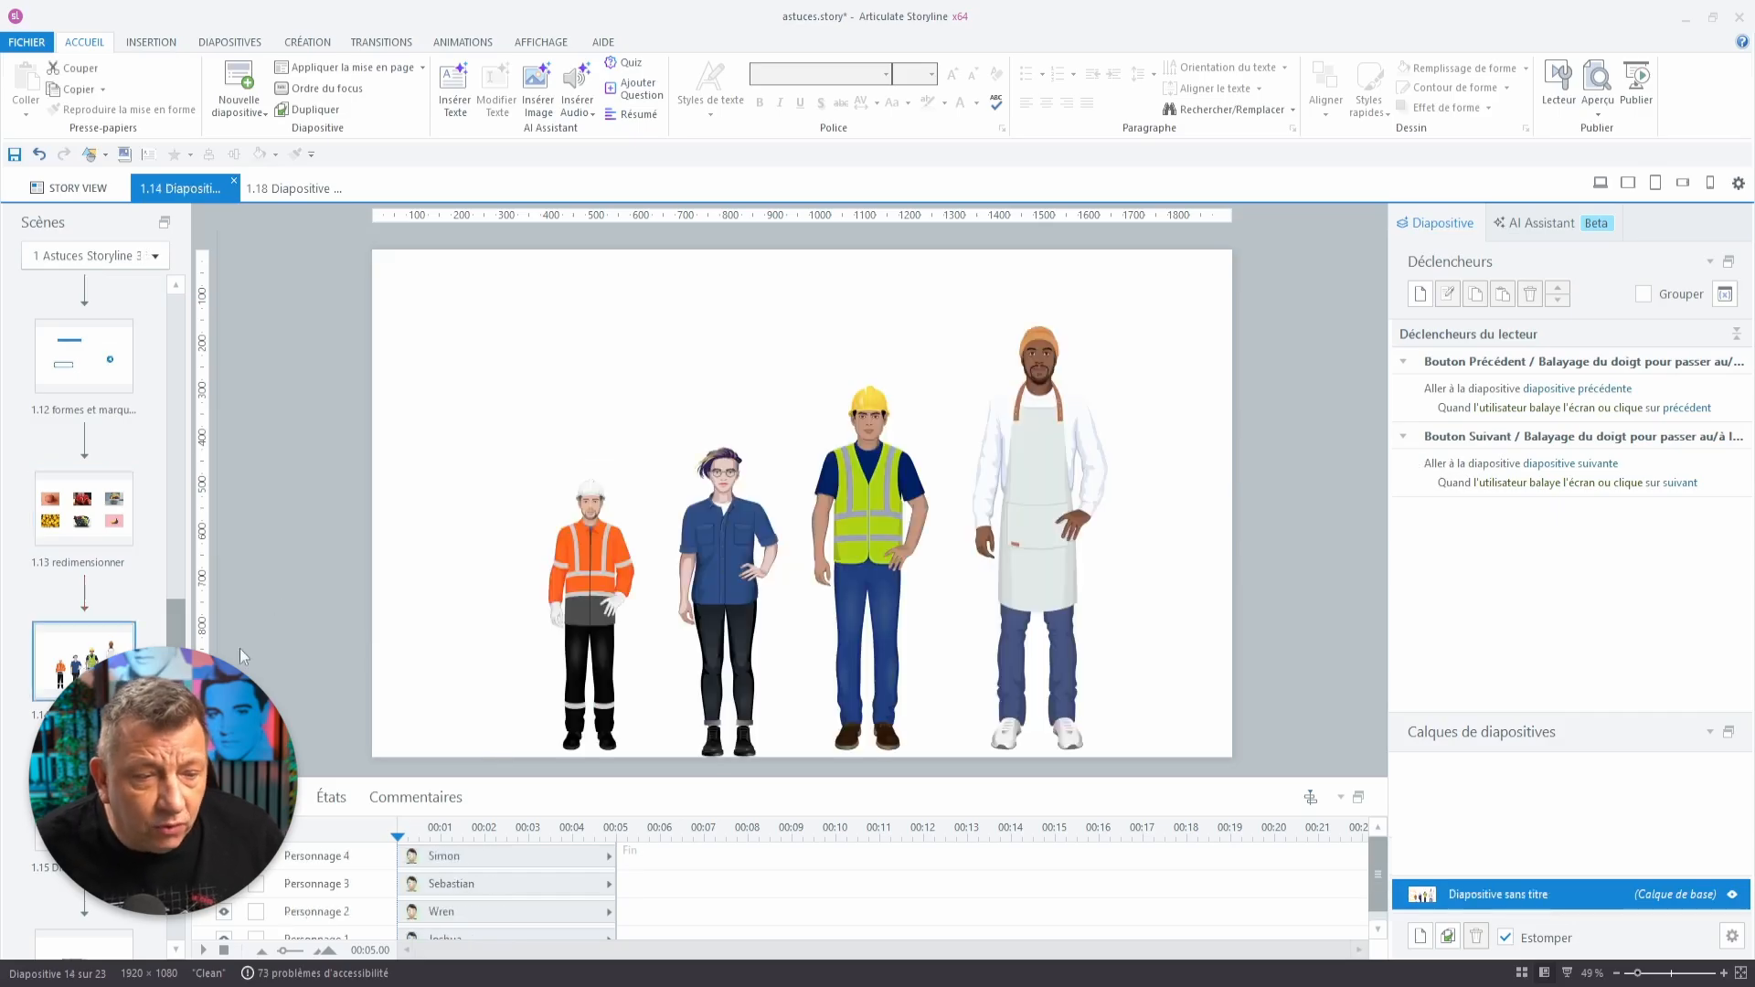
left_click_drag(1144, 316, 448, 858)
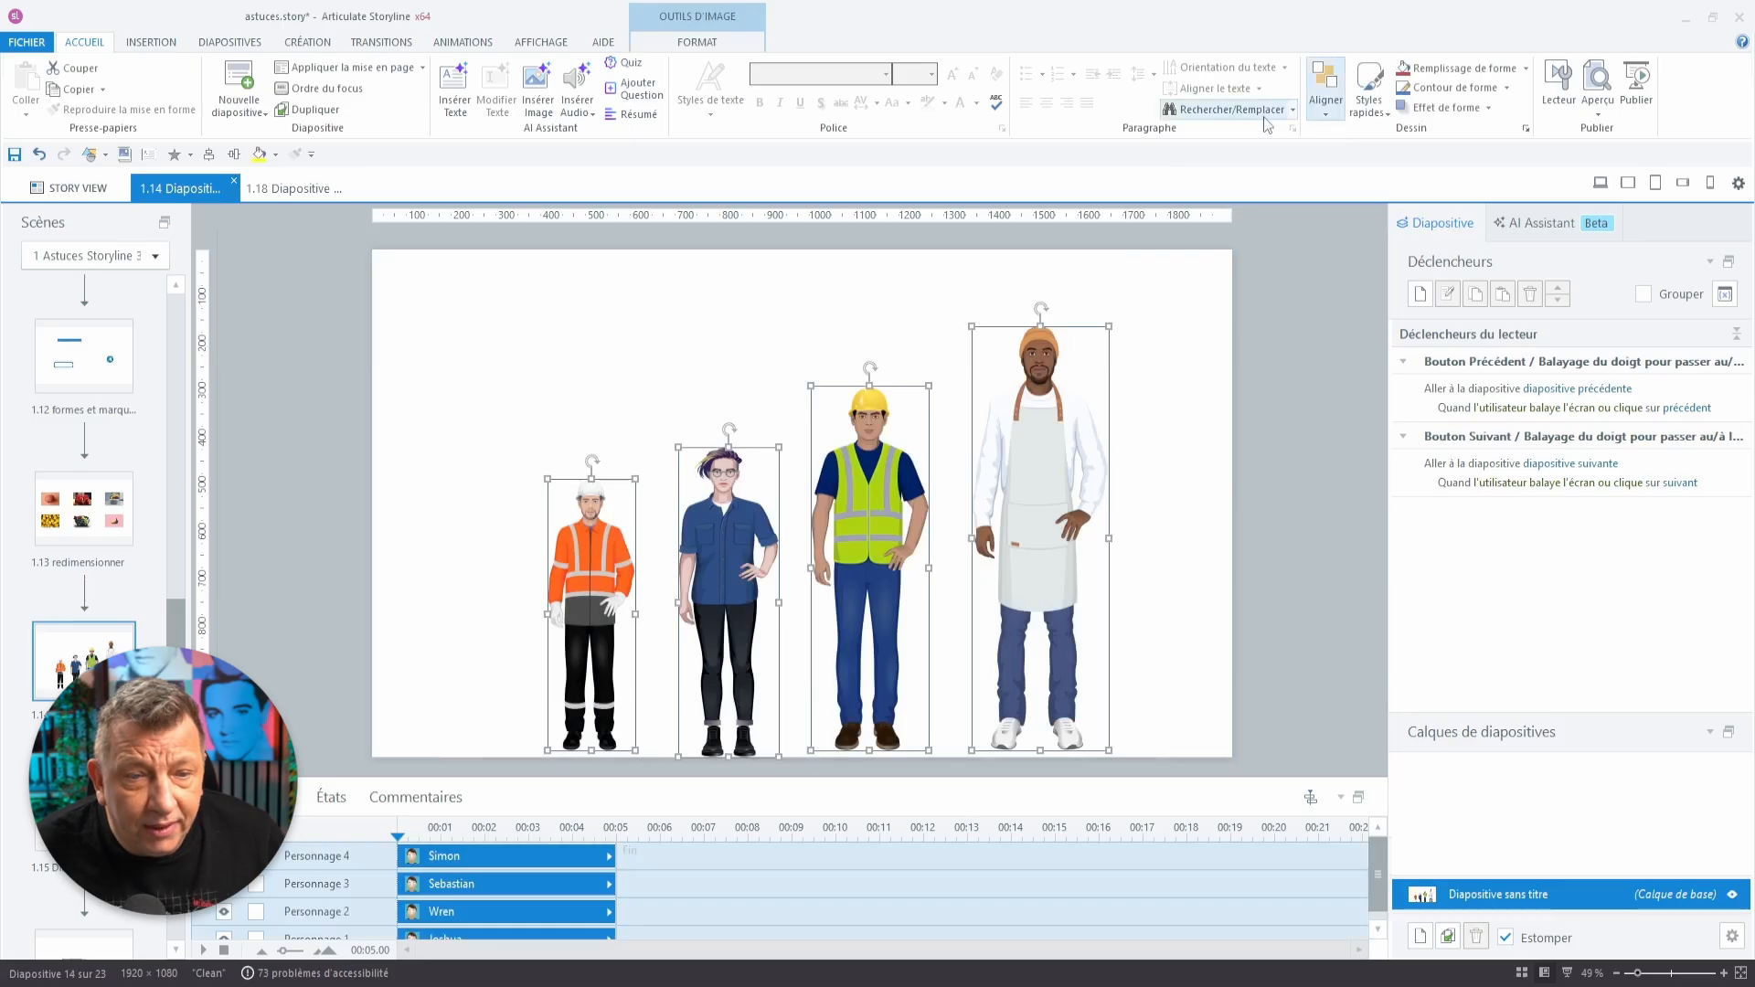
left_click(1326, 108)
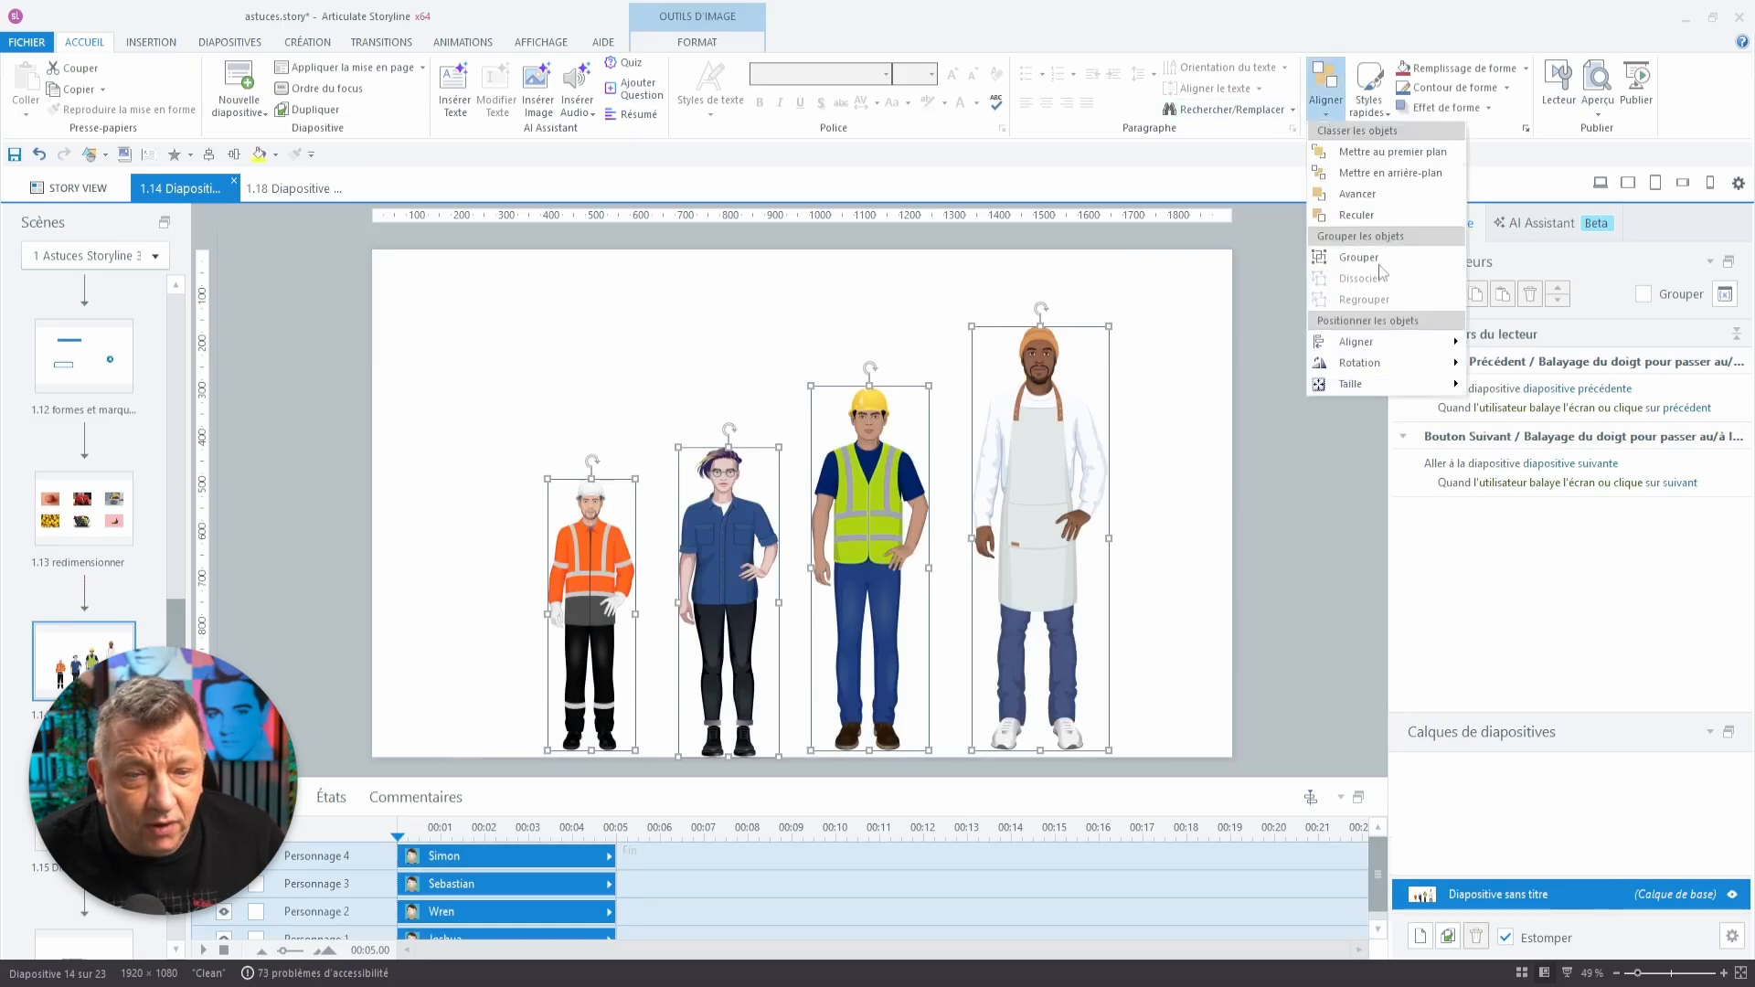
mouse_move(1371, 384)
left_click(1513, 427)
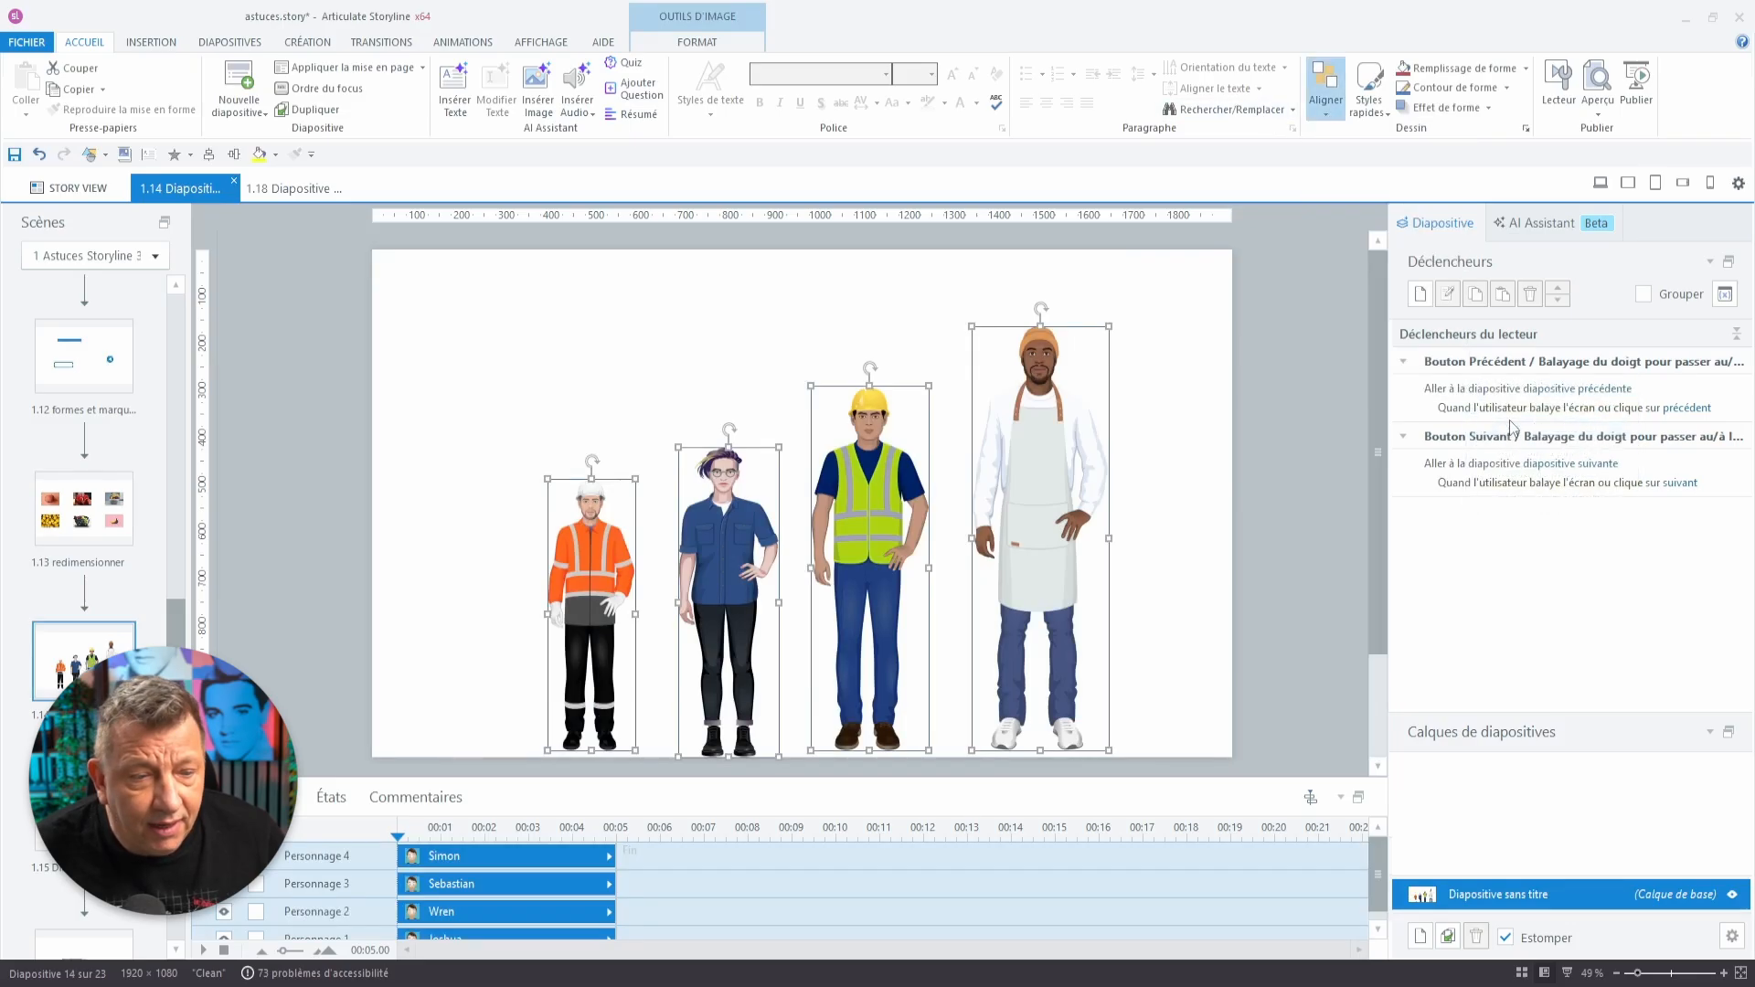
Move the four resized characters so they stand side by side on the slide.
left_click(537, 482)
left_click(582, 482)
left_click_drag(583, 483, 470, 336)
left_click_drag(744, 519, 642, 410)
left_click_drag(1031, 485, 921, 485)
left_click_drag(869, 484, 770, 484)
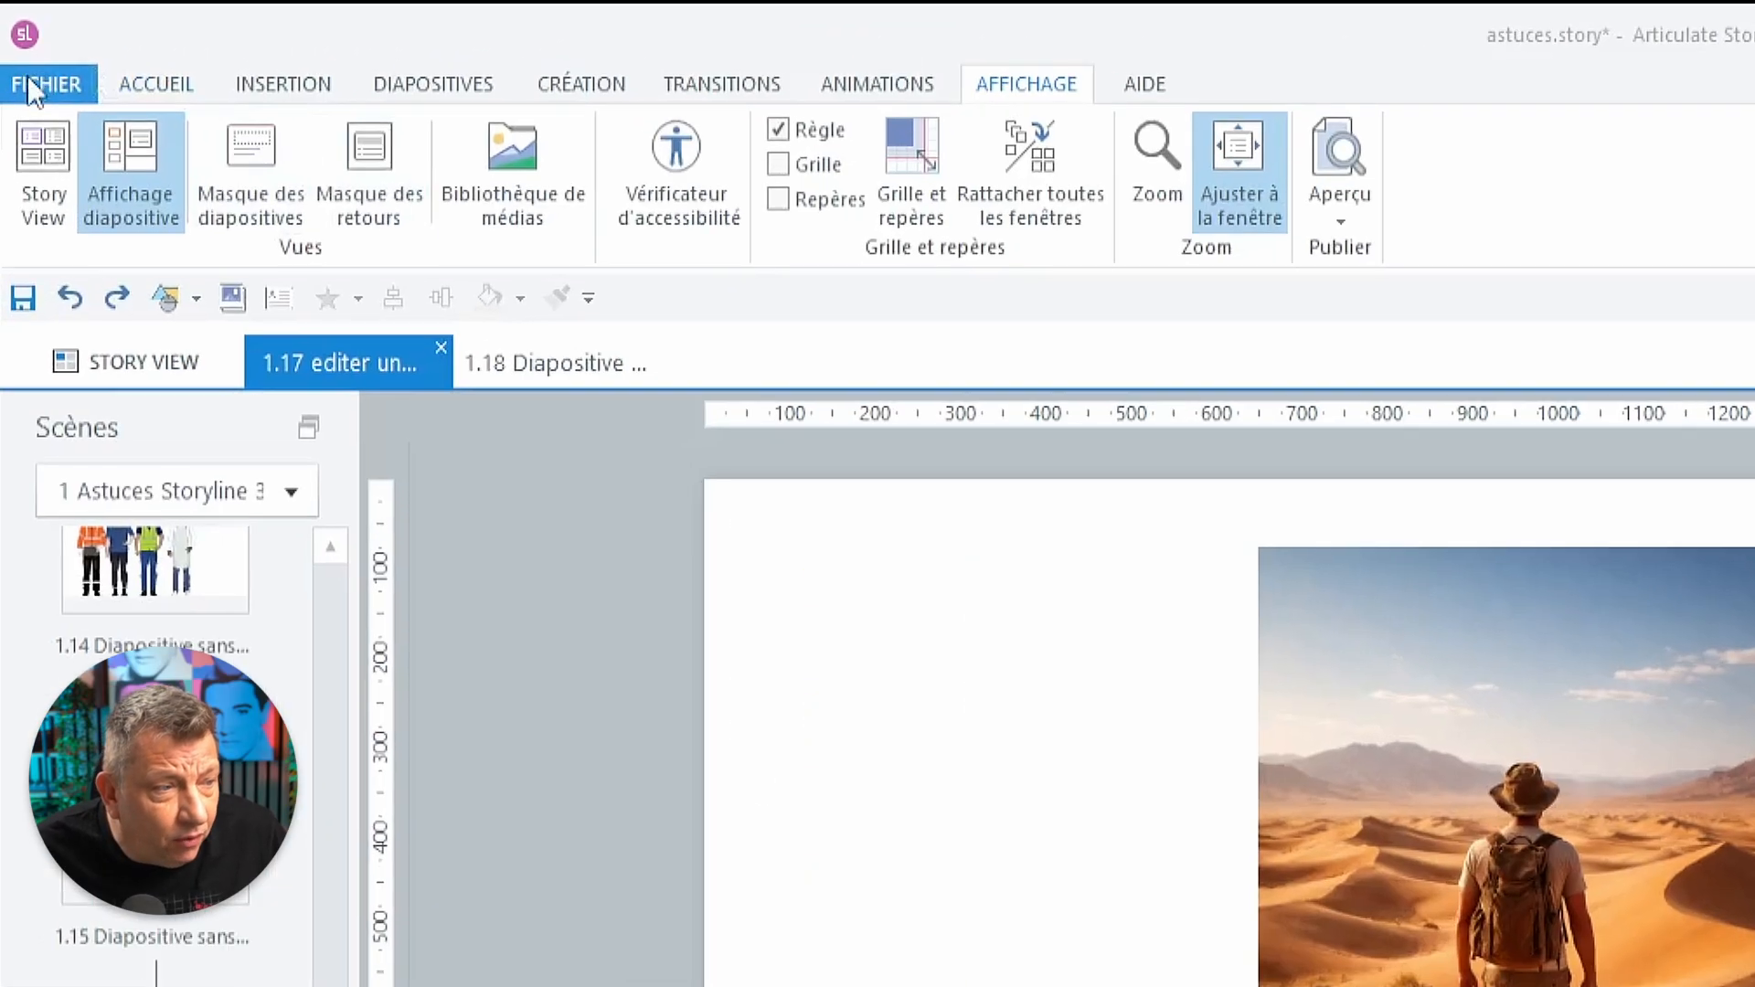
Open the project's media library from slide 1.17.
left_click(19, 40)
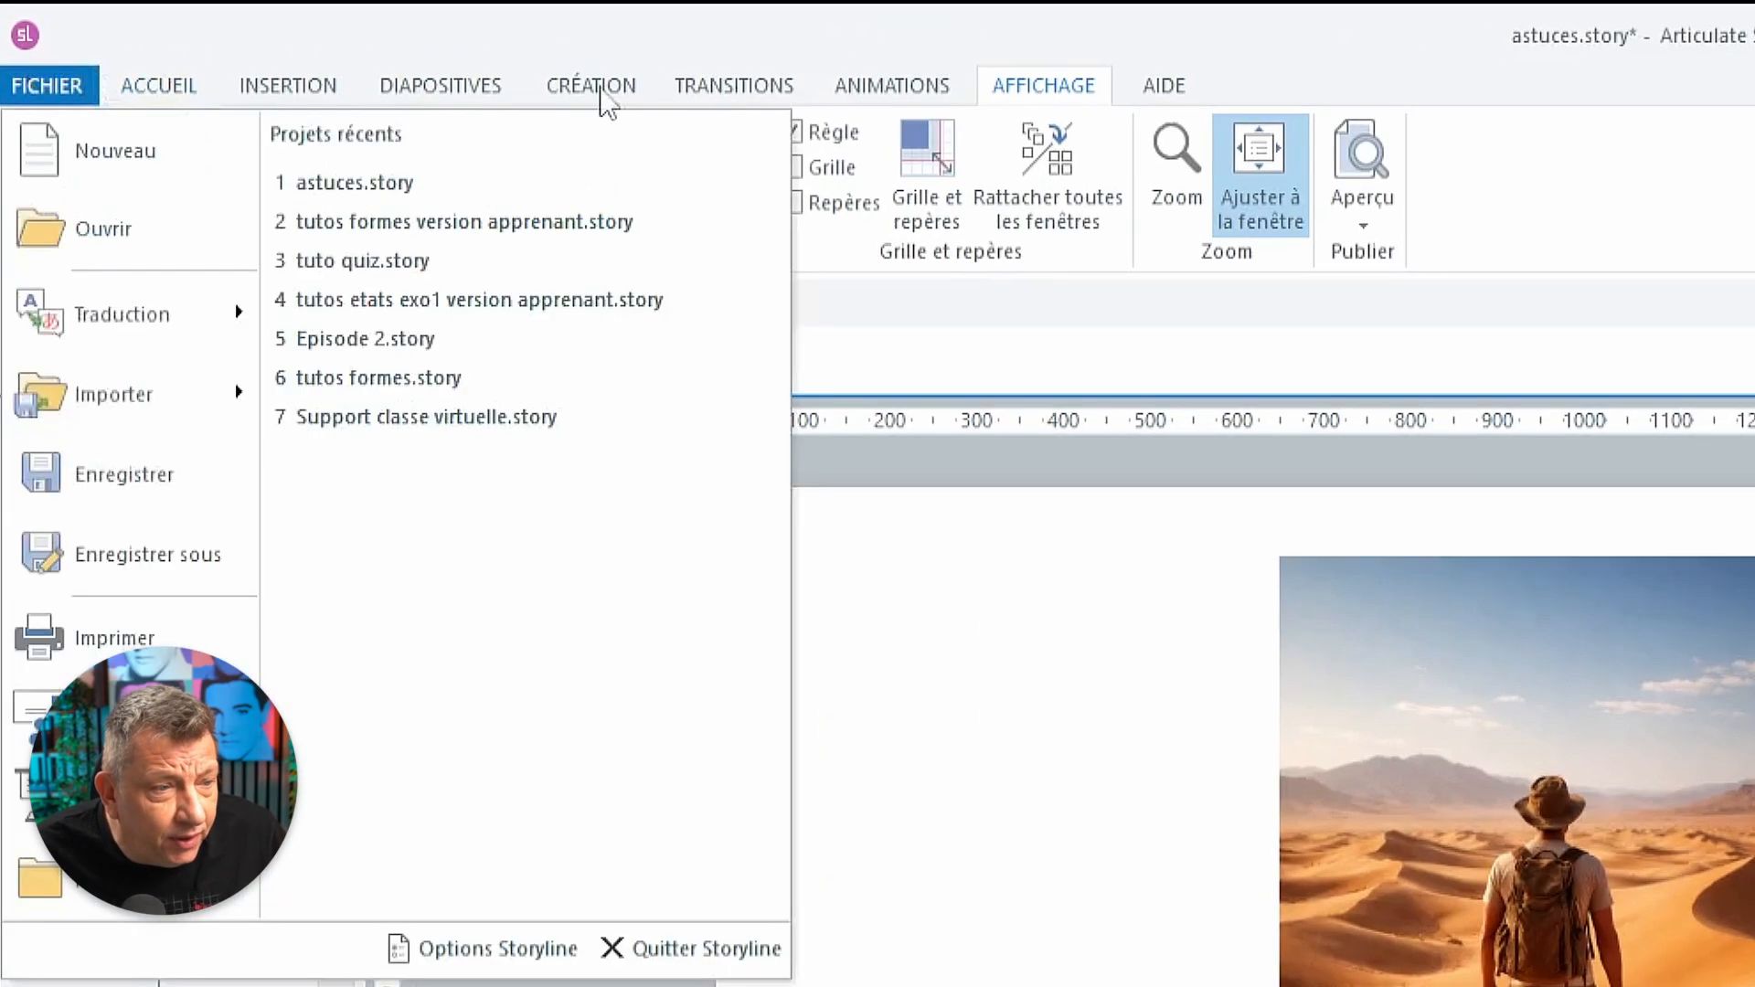
left_click(905, 96)
left_click(1018, 90)
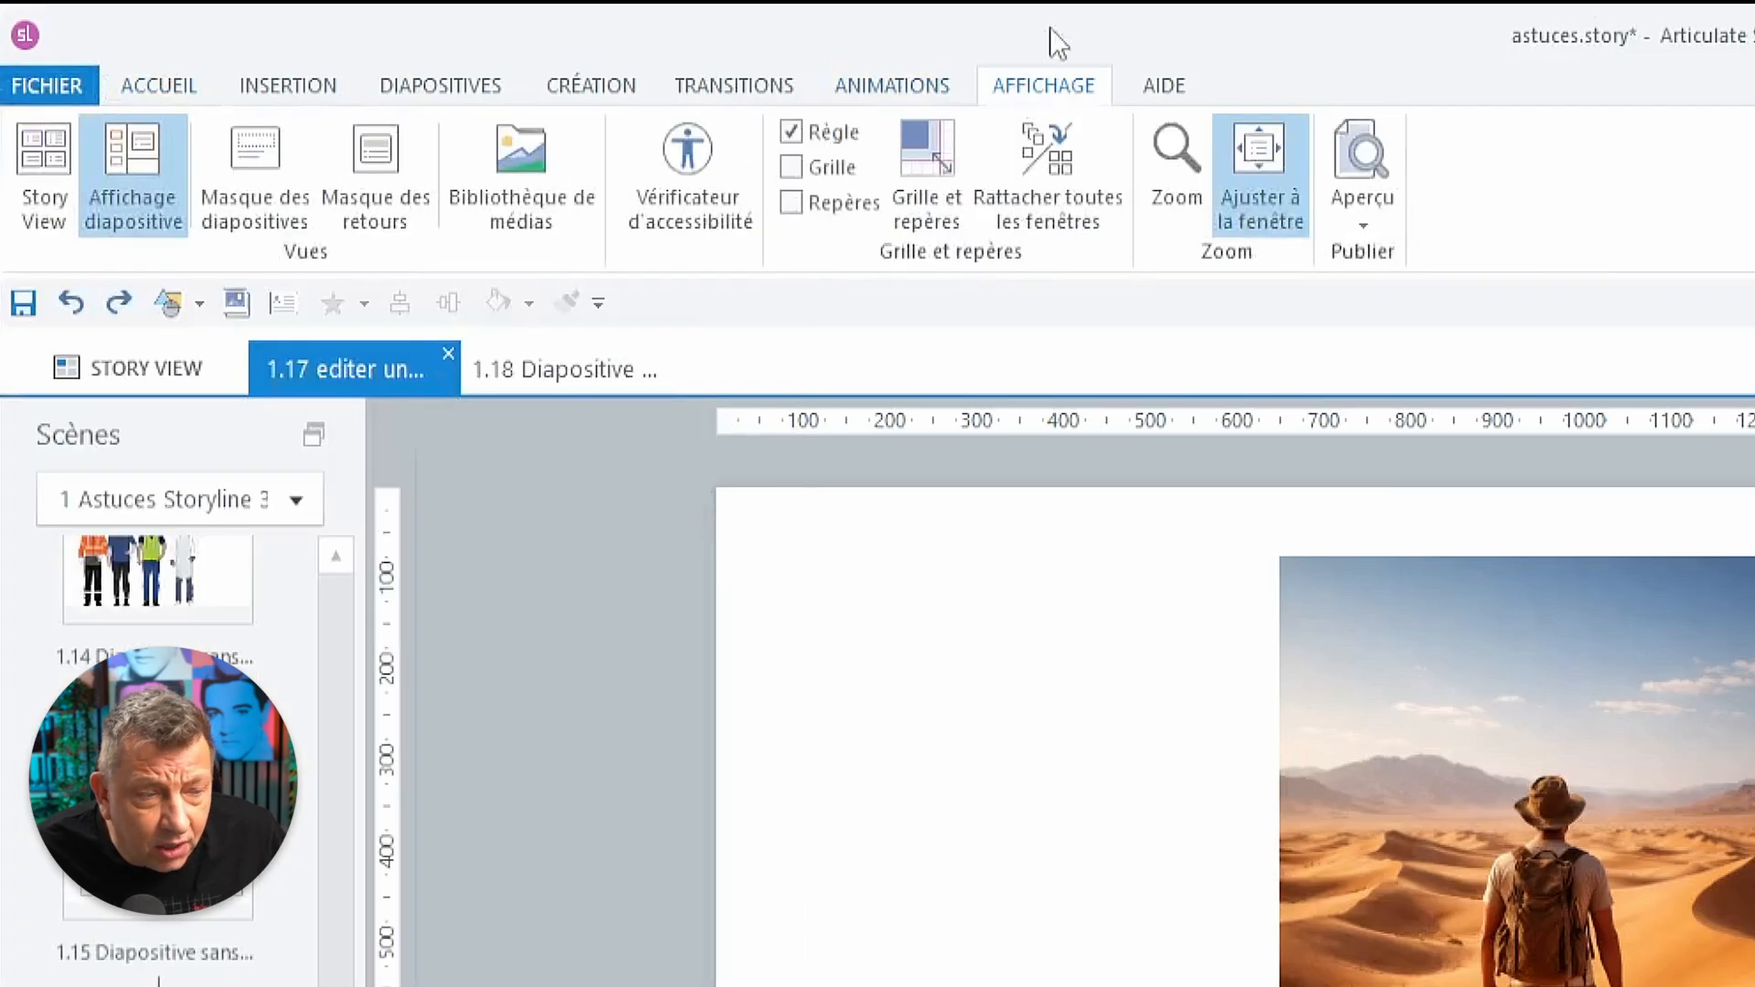
left_click(519, 145)
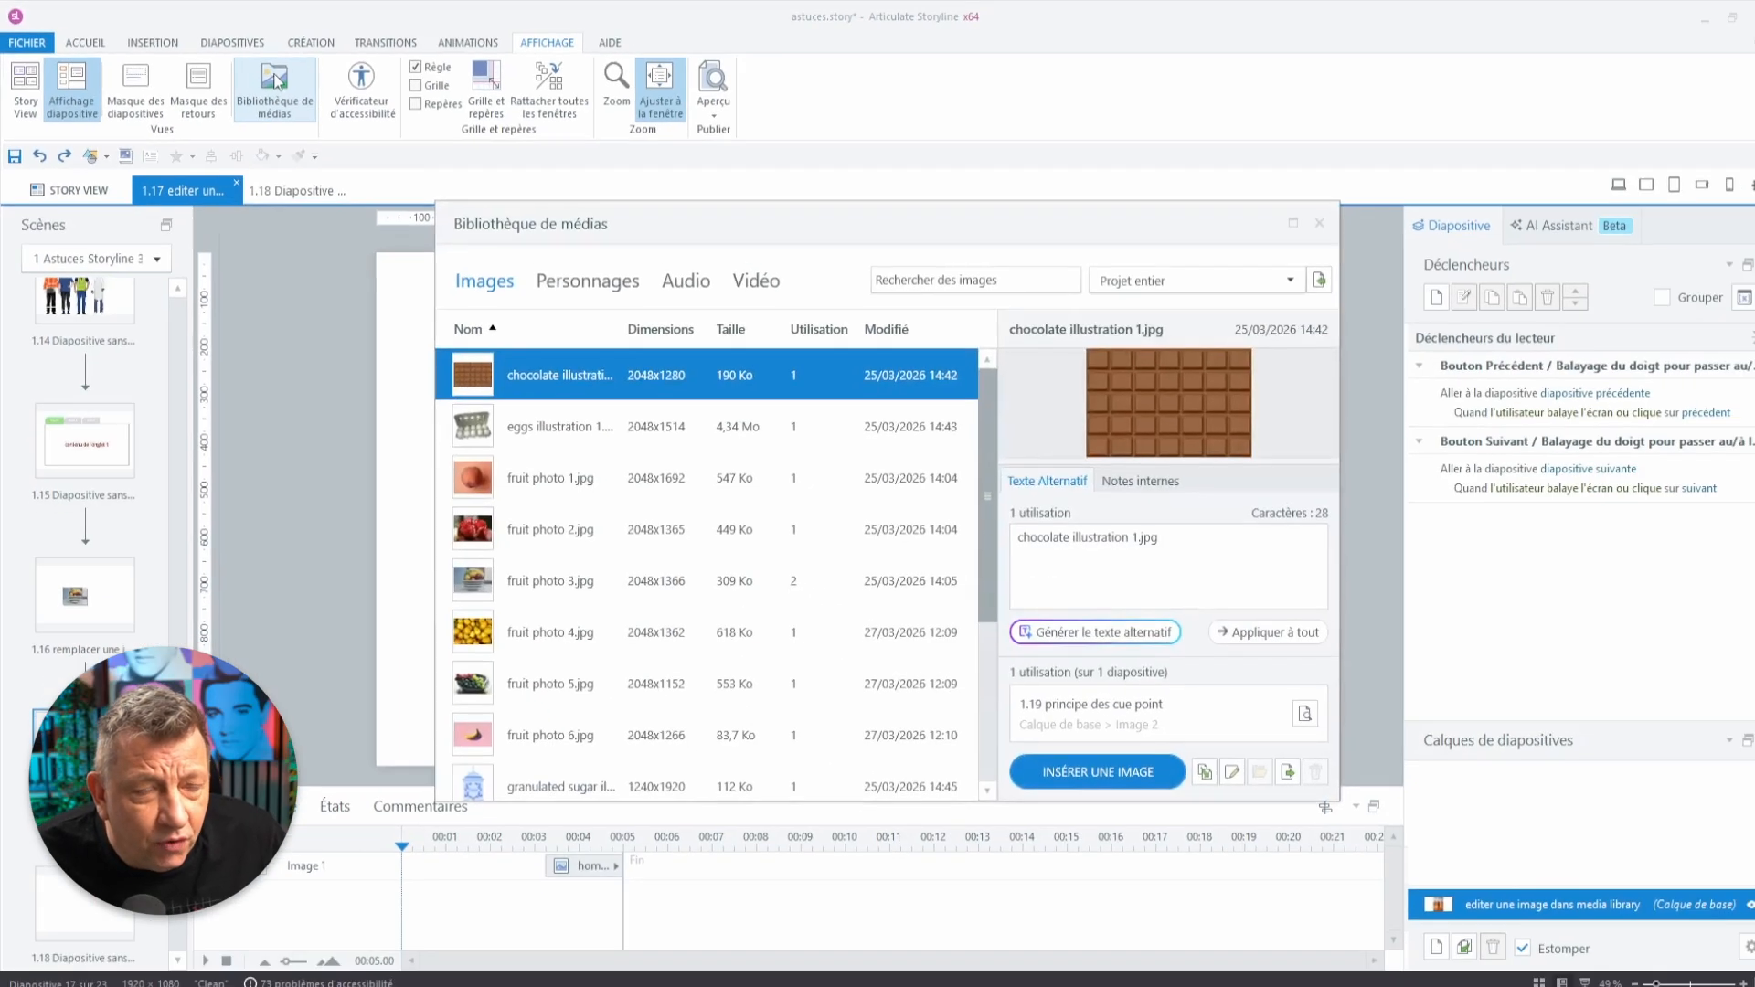
Browse the images in the media library and check the details and slide usage of fruit photo 1.jpg.
scroll(739, 528, "down", 3)
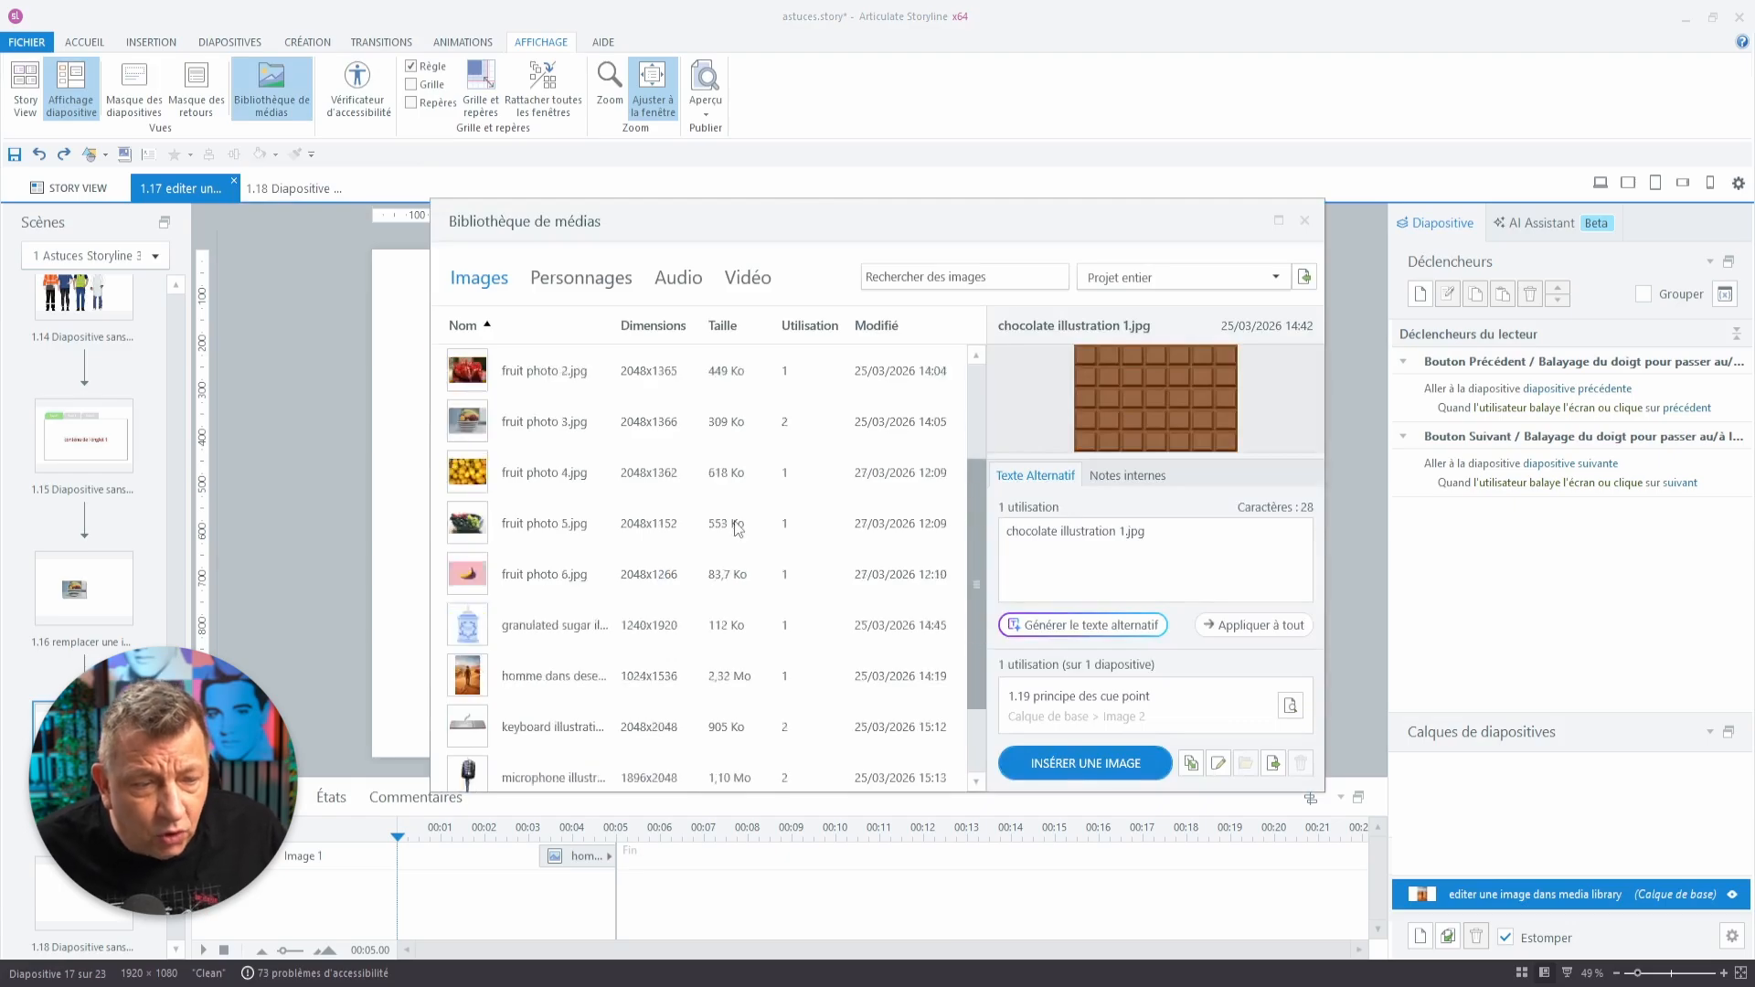
scroll(739, 528, "up", 1)
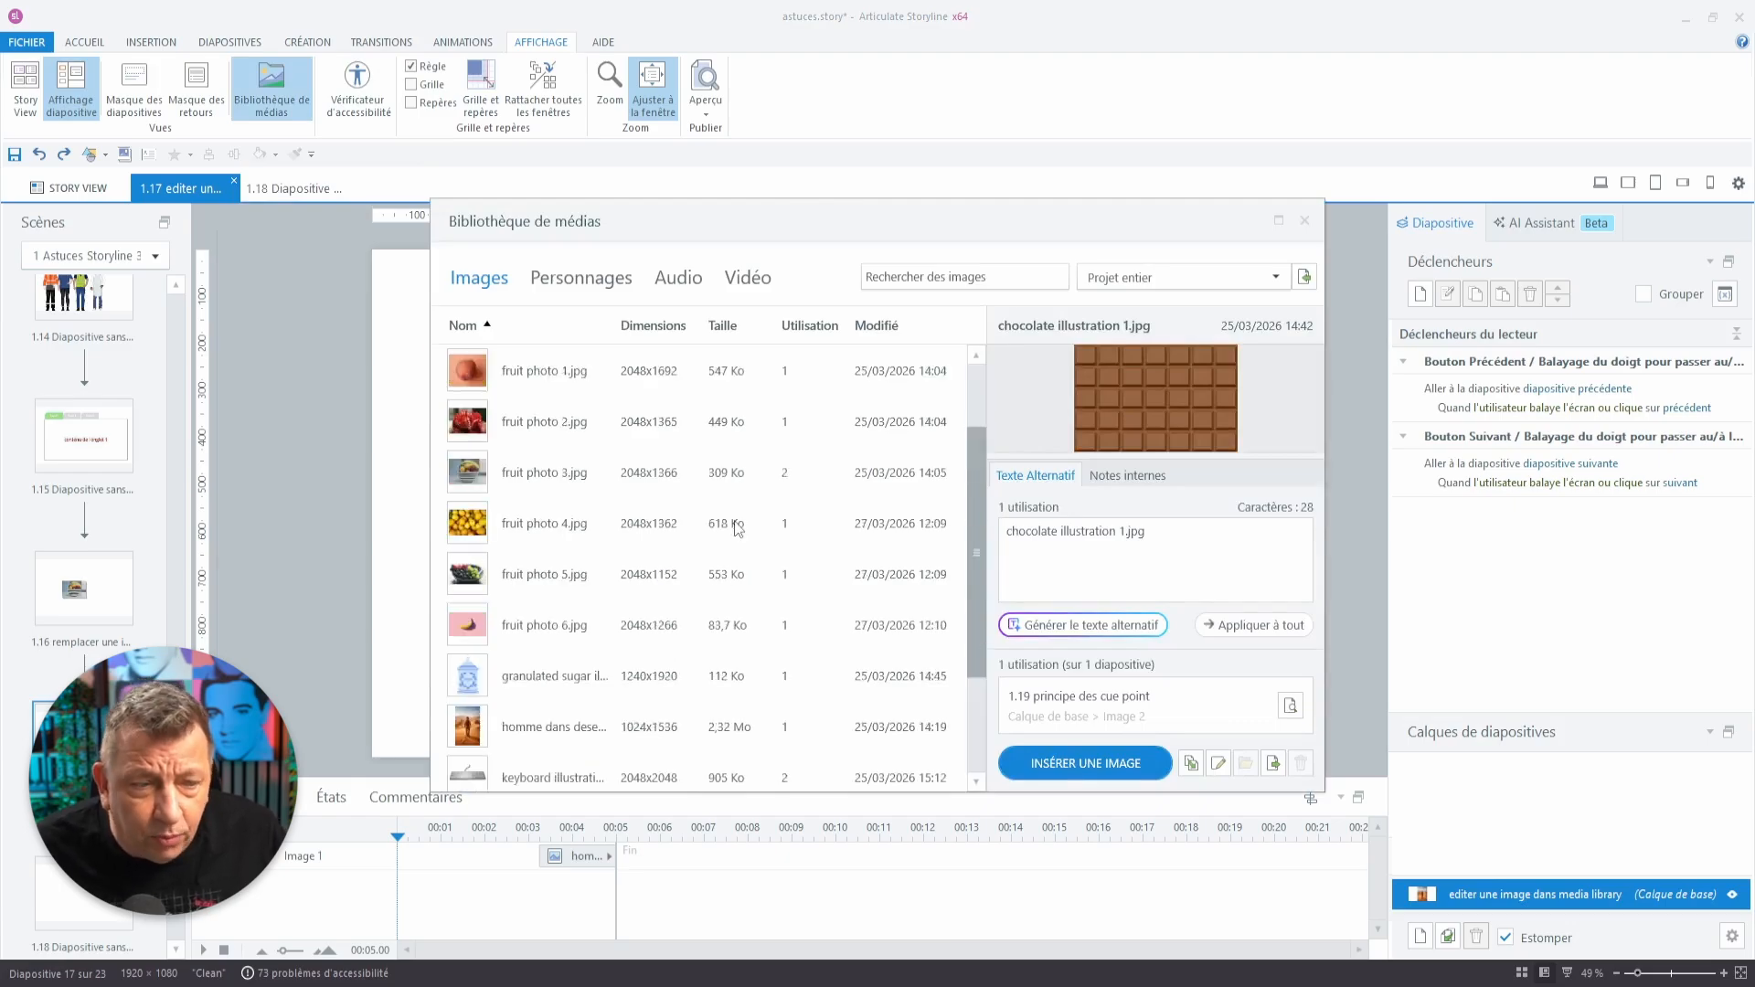
scroll(738, 528, "up", 1)
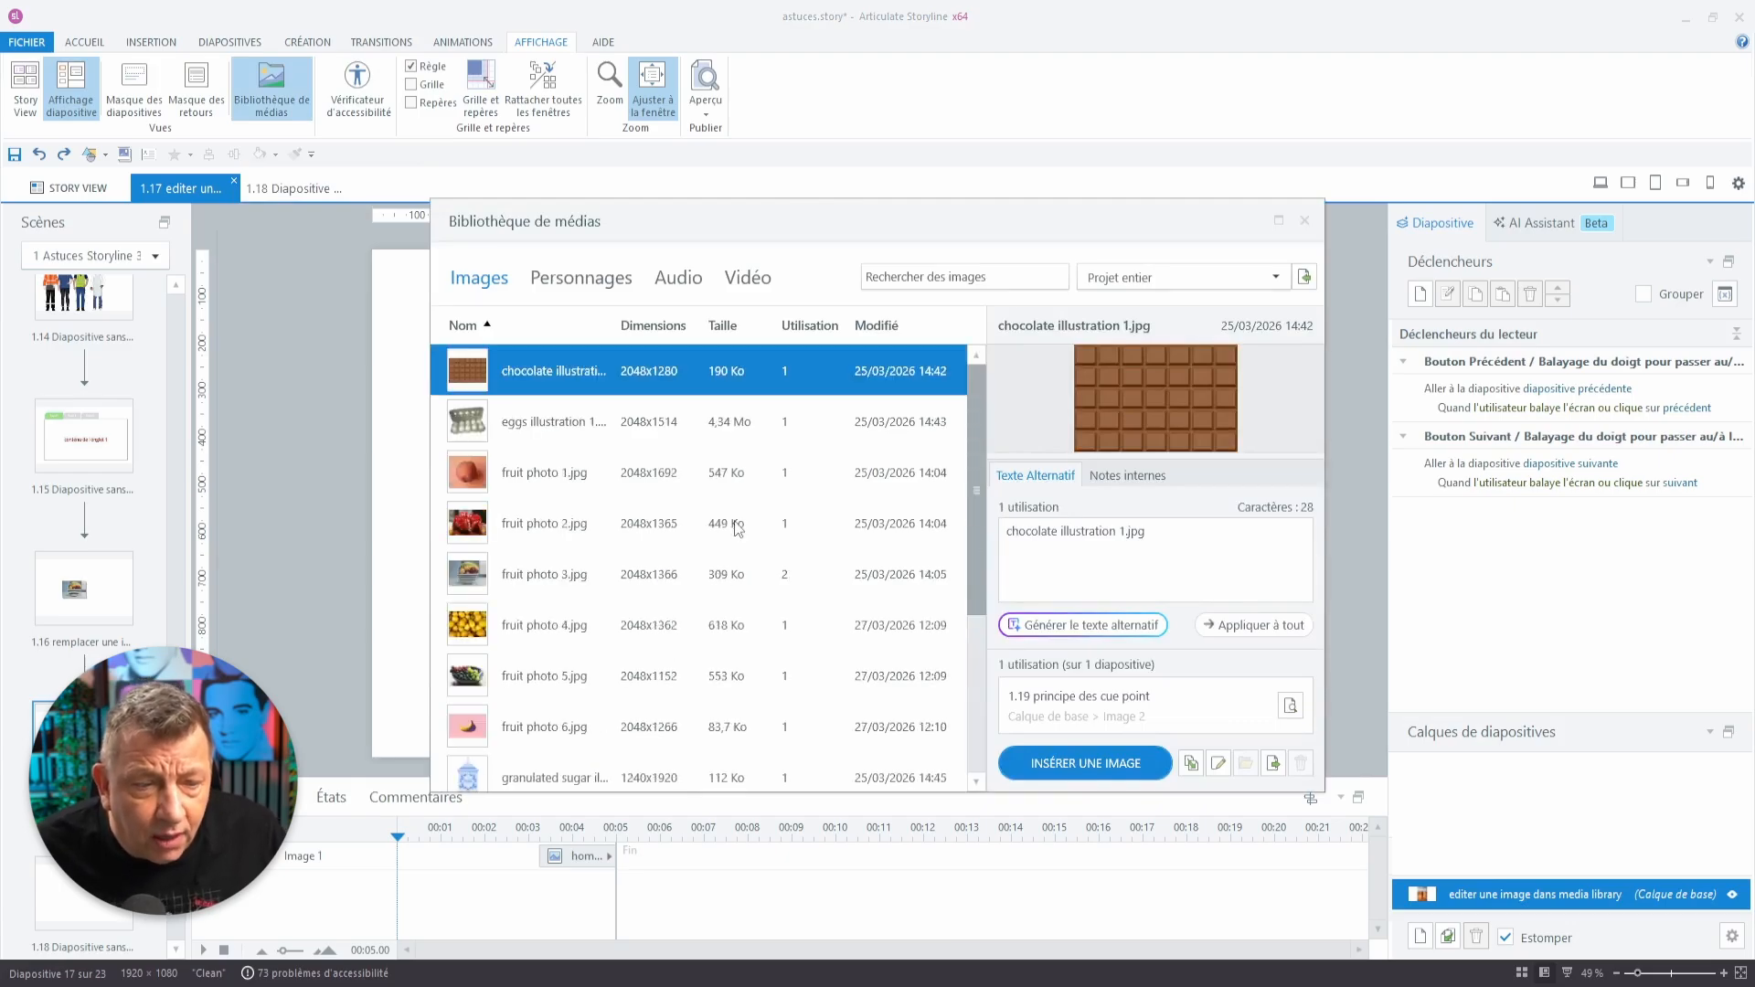
left_click(526, 482)
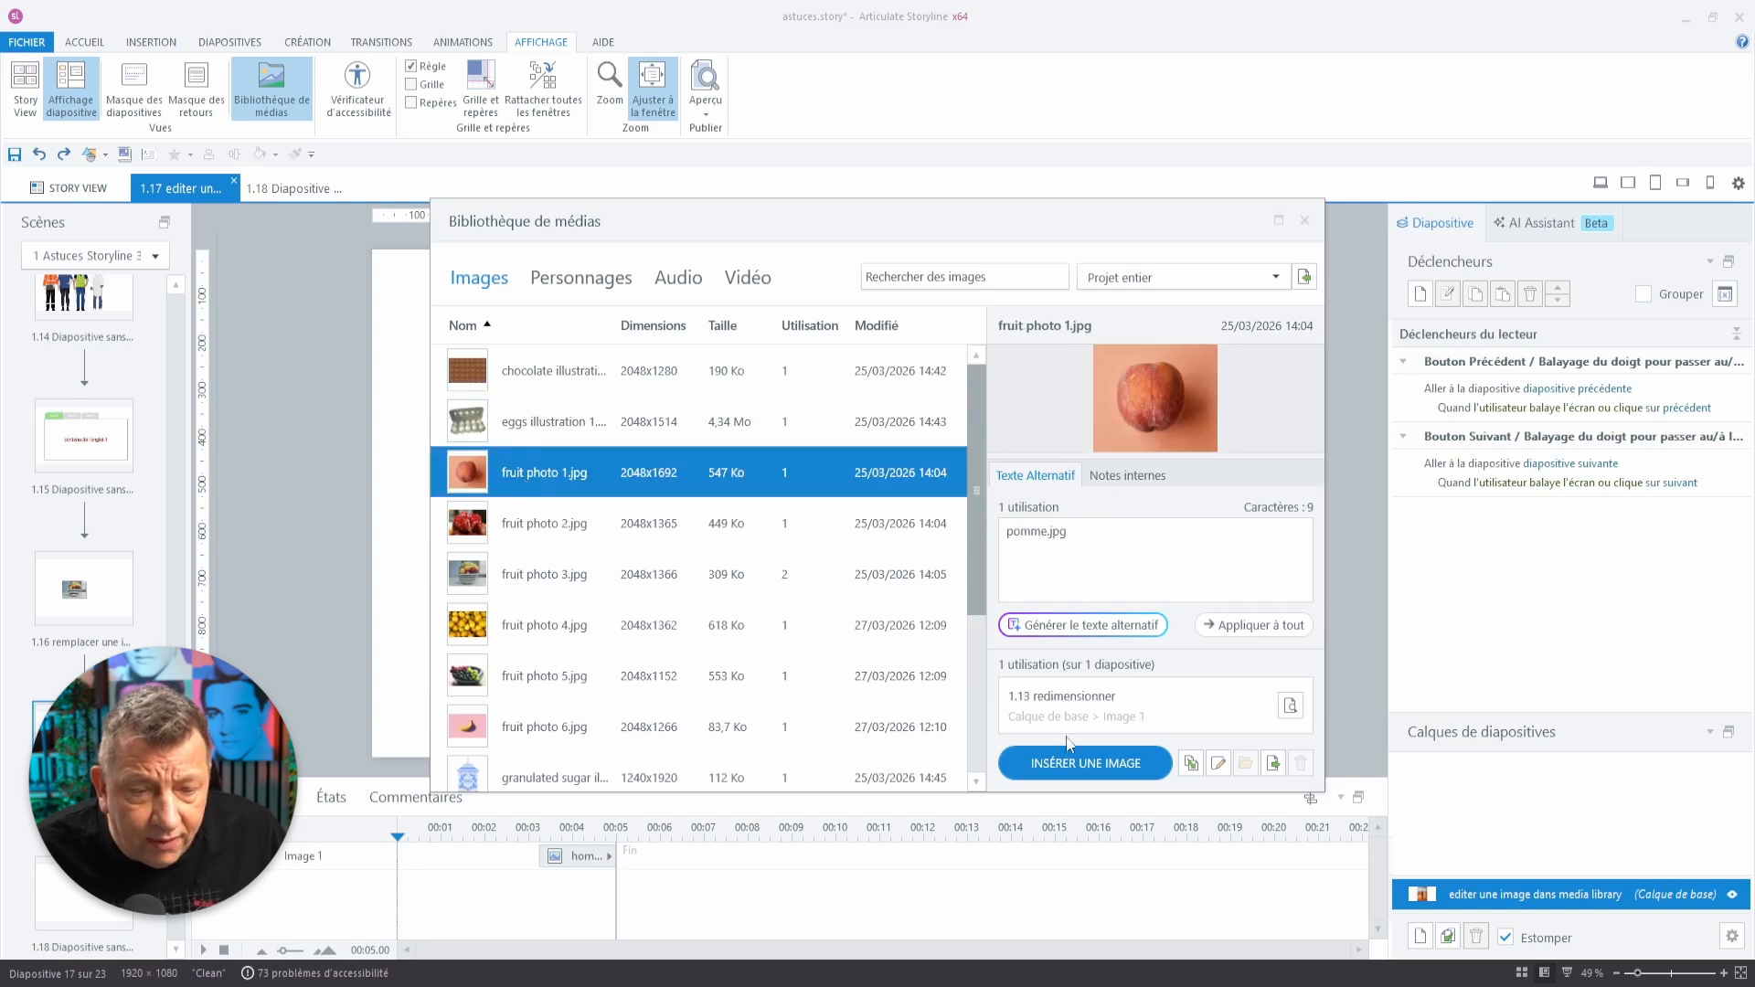
scroll(476, 610, "down", 1)
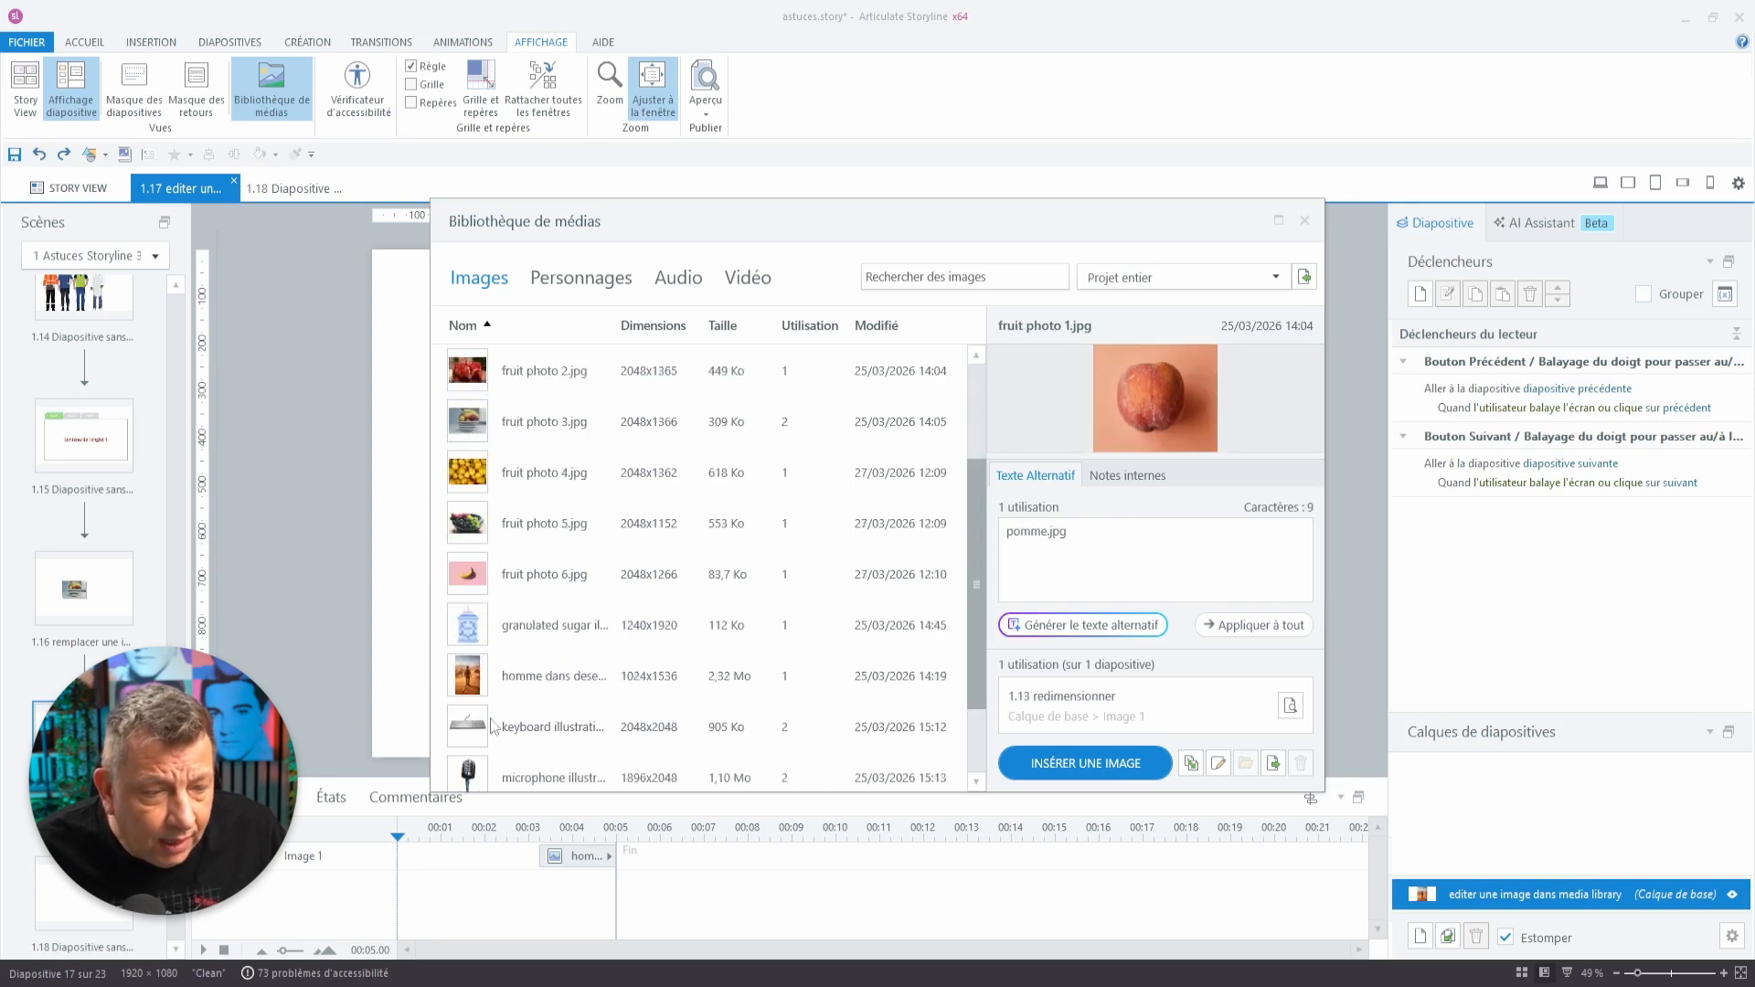
Select homme dans desert.png in the media library and open it for editing in Photoshop.
left_click(513, 688)
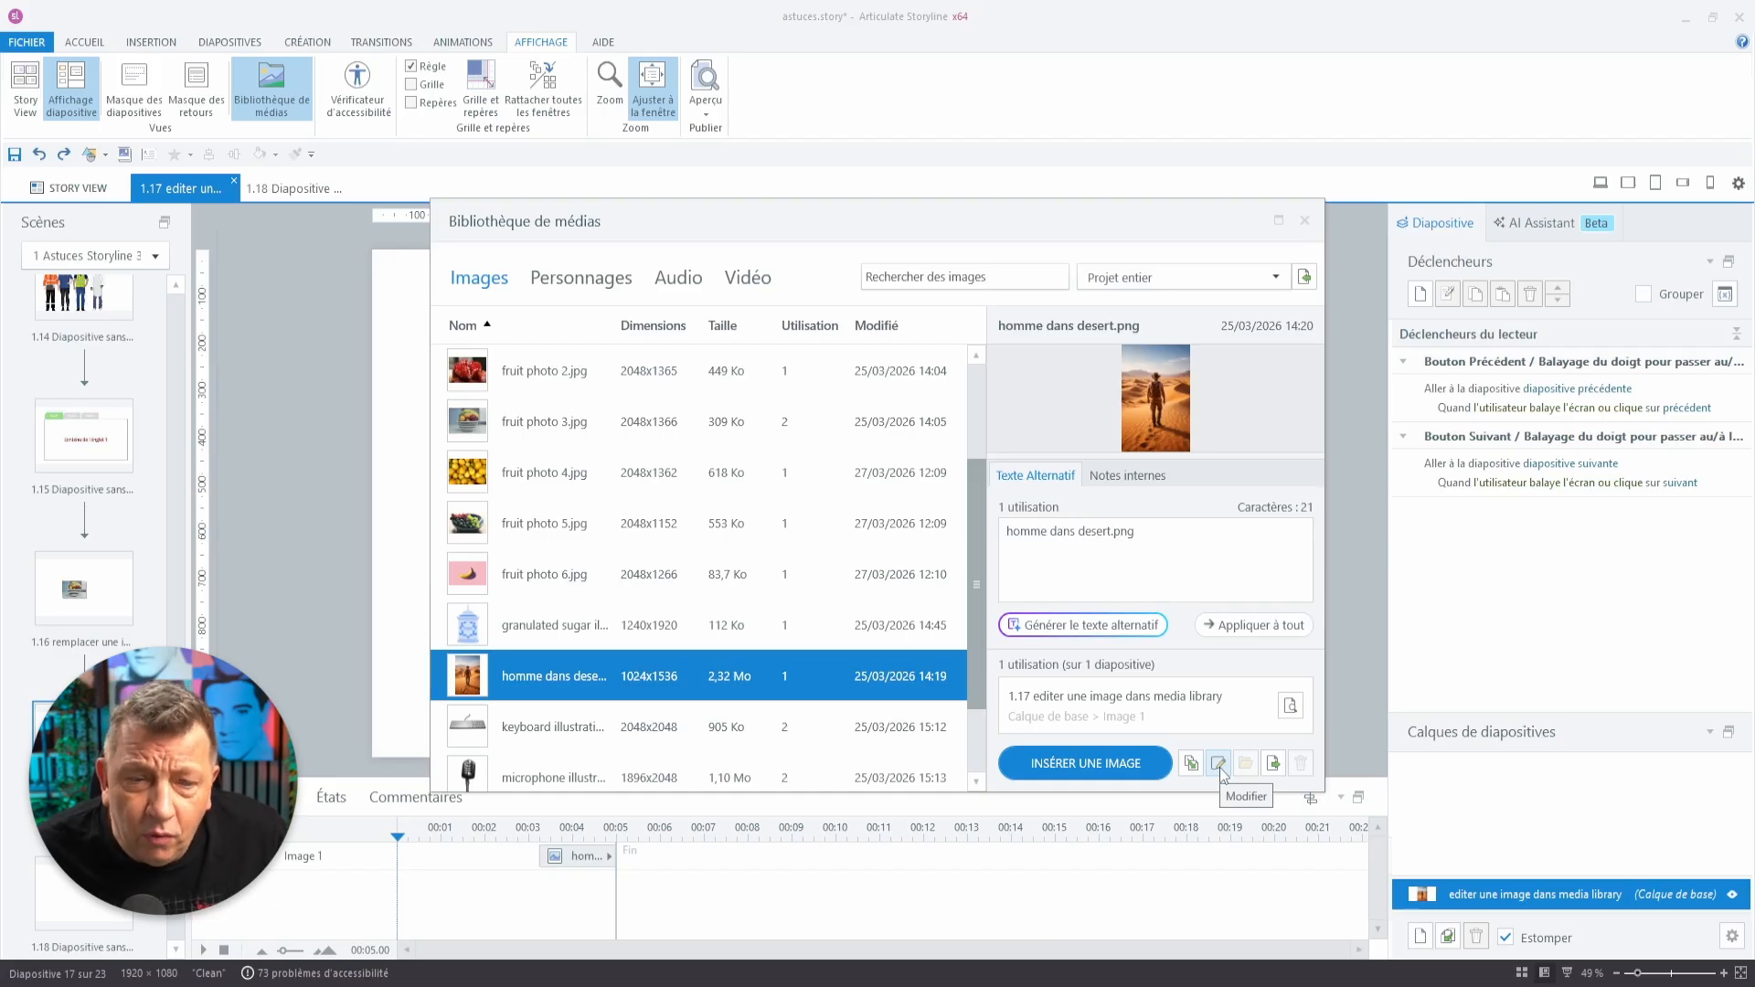
triple_click(1113, 532)
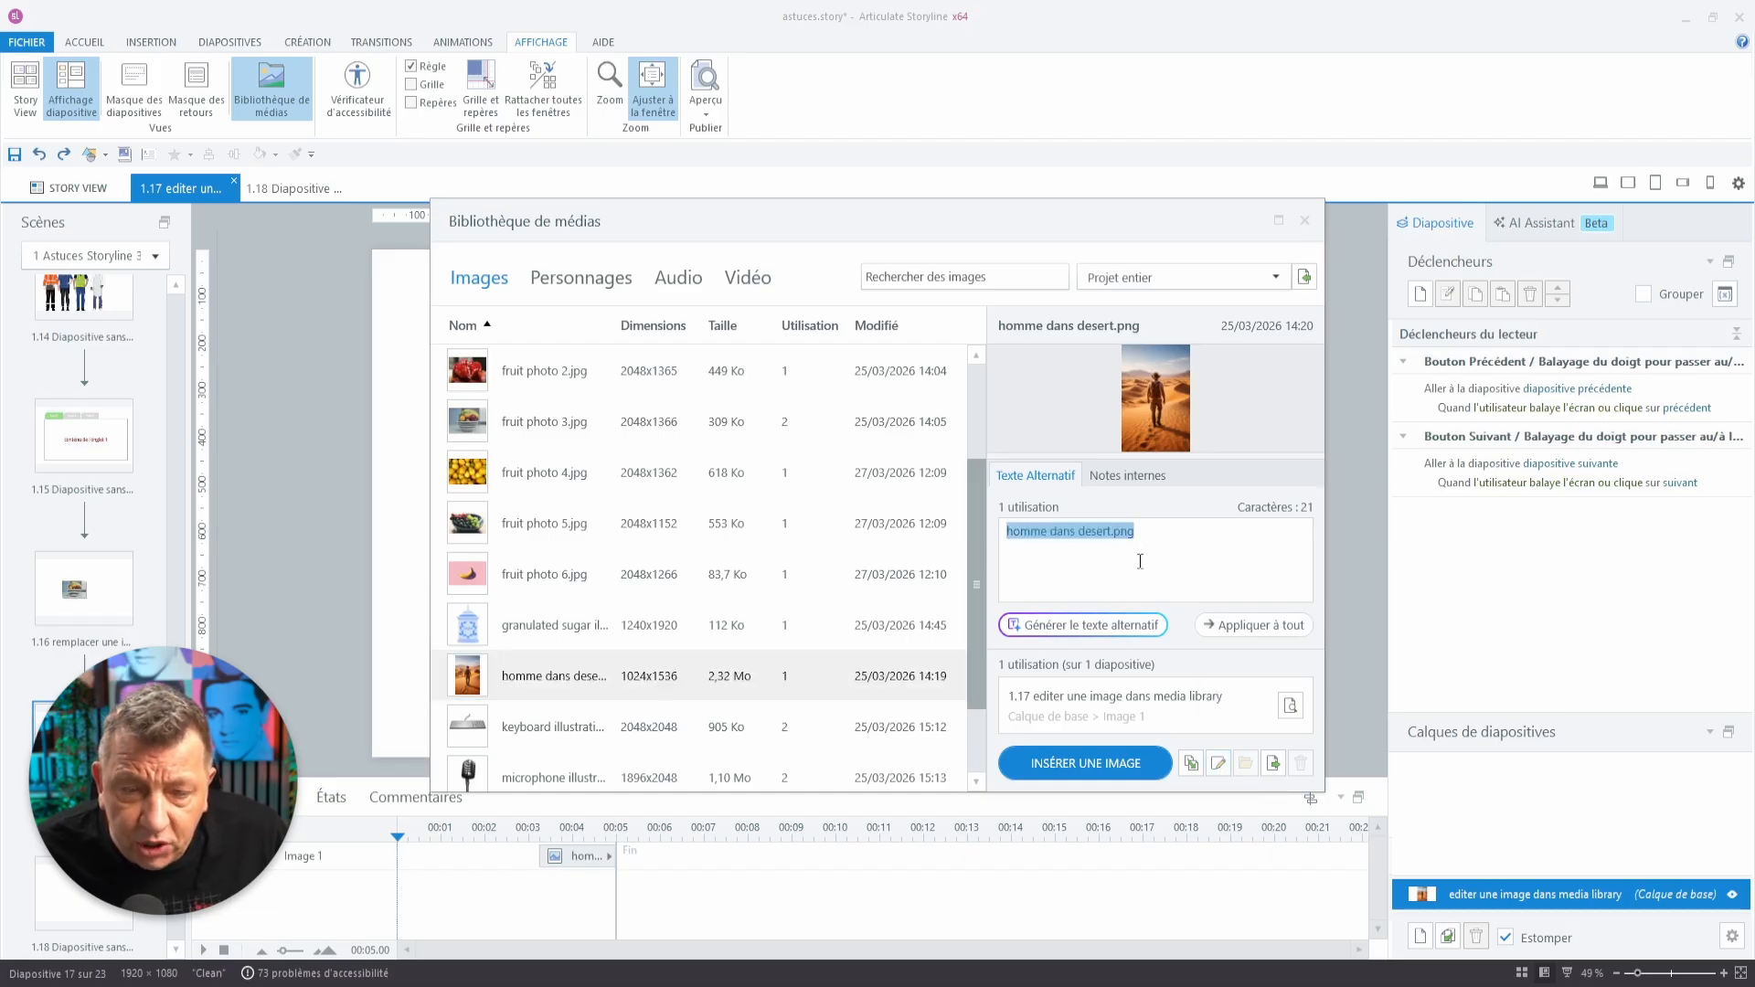
left_click(1140, 561)
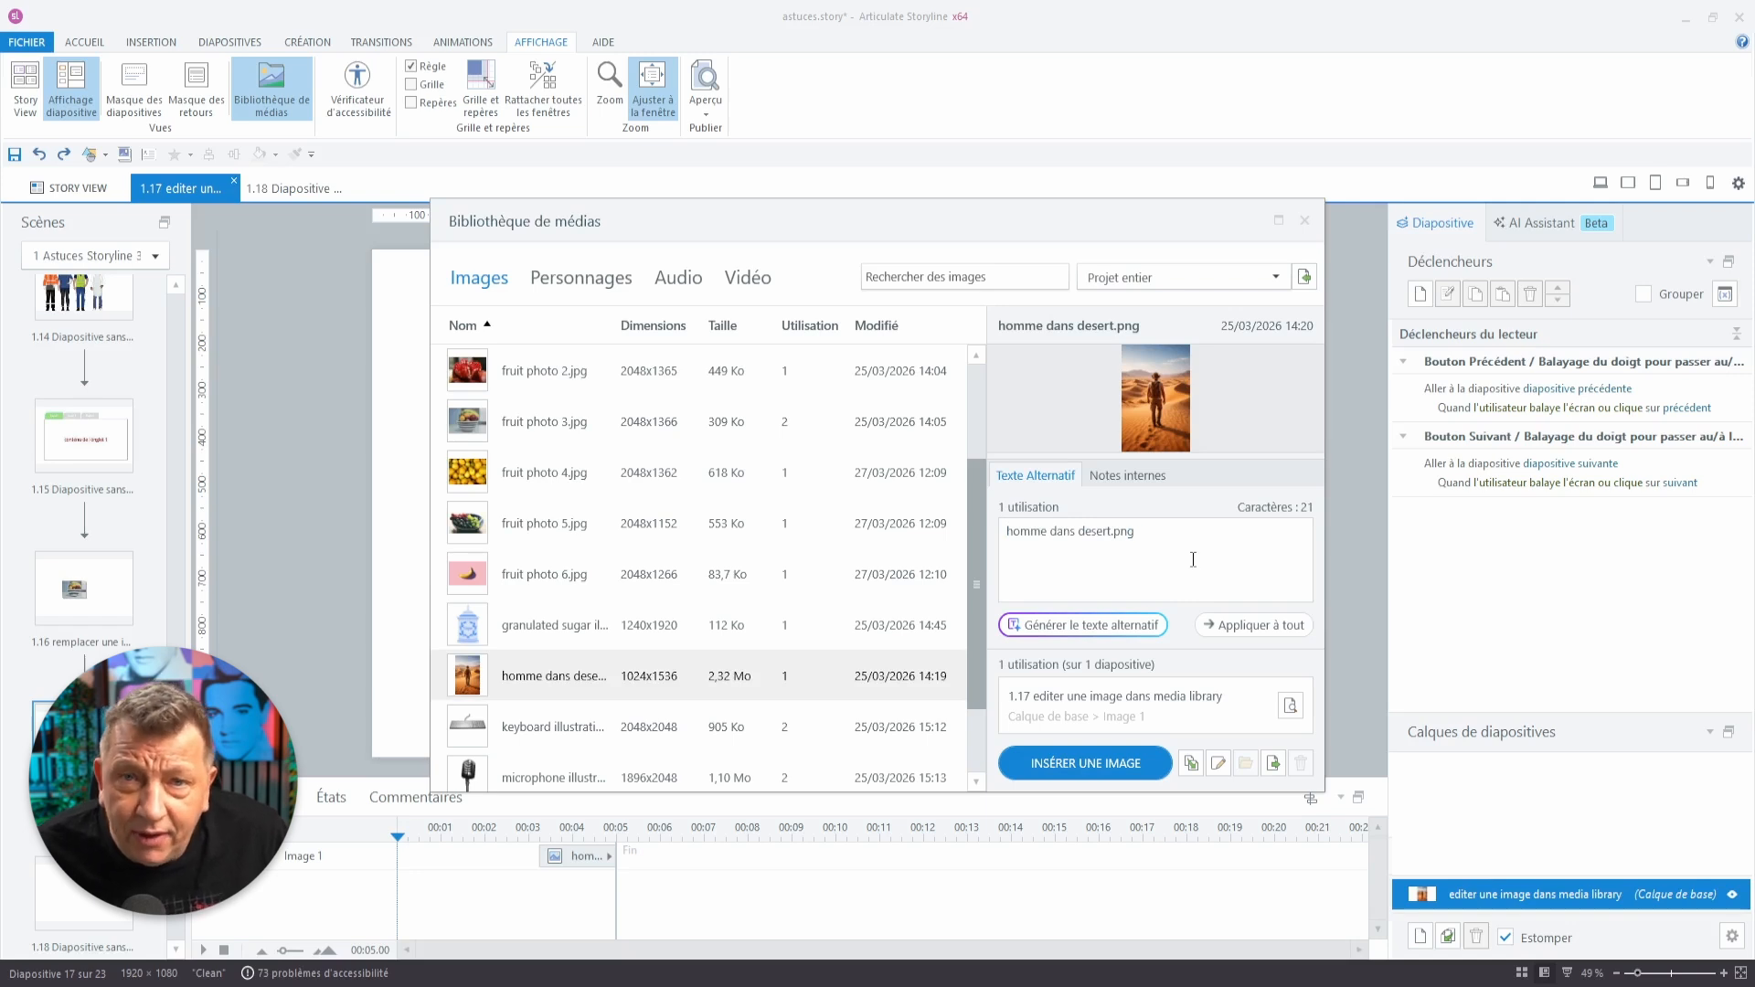
left_click(1219, 766)
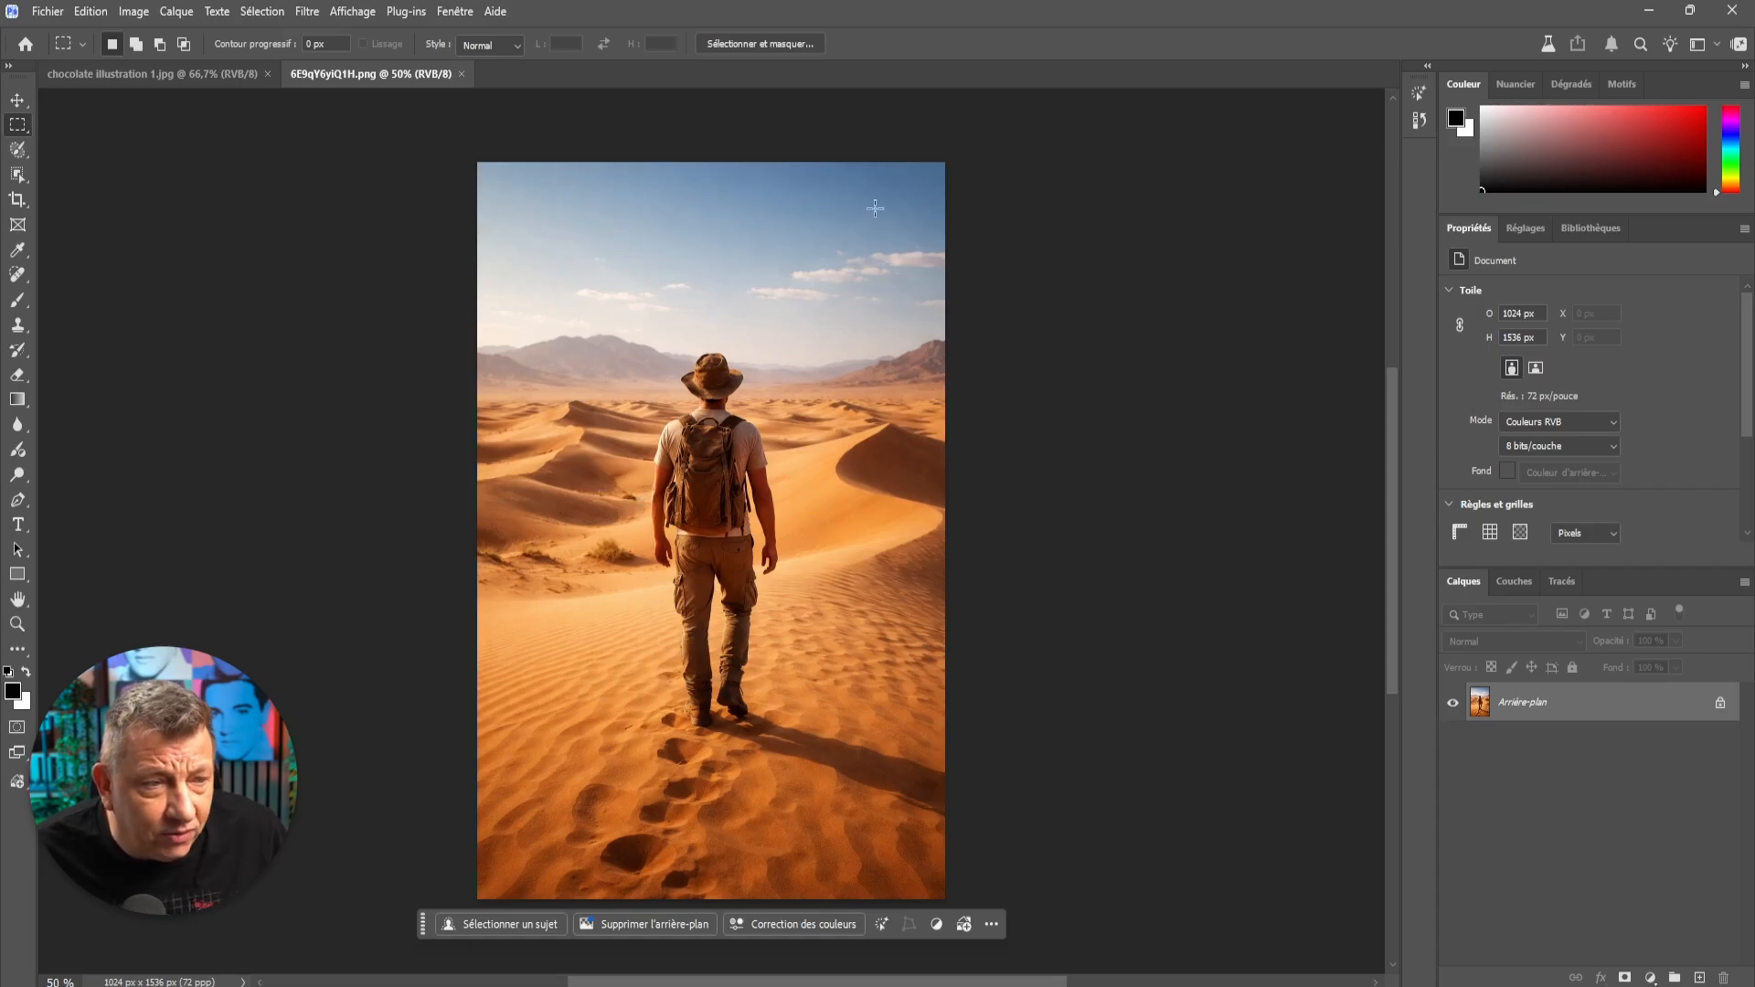
Select the hiker as the subject, hide the desert background with a layer mask, and save the image.
left_click(275, 13)
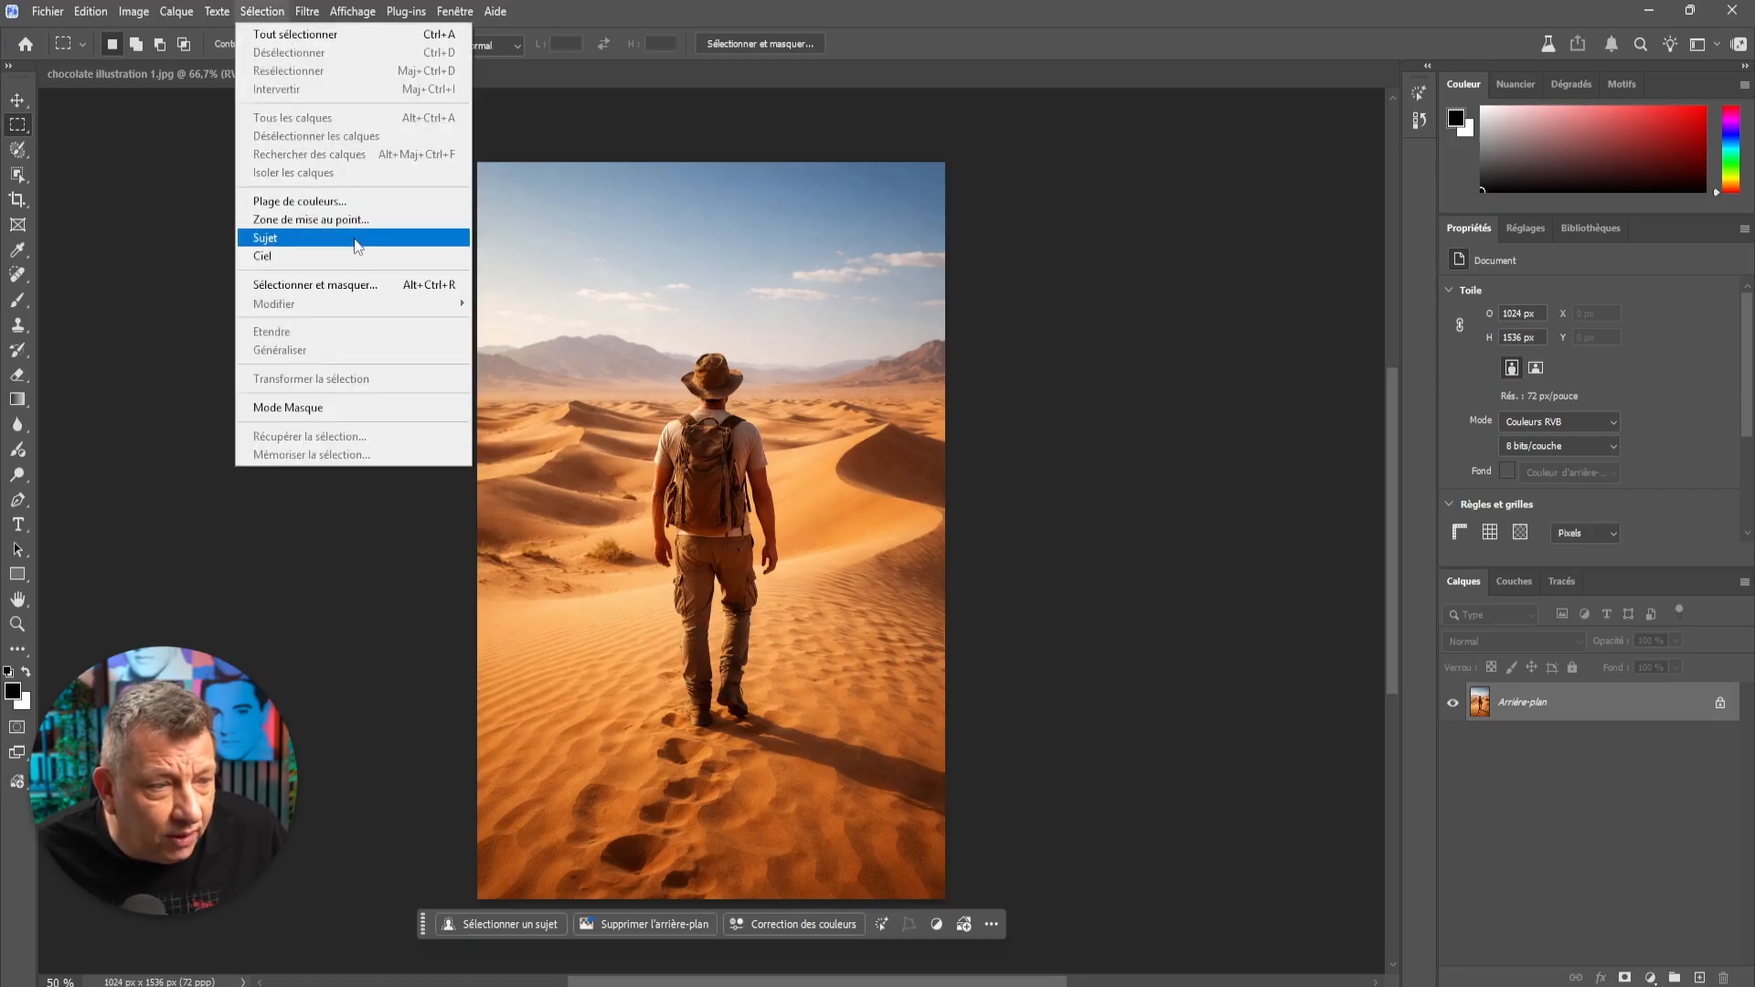
left_click(357, 240)
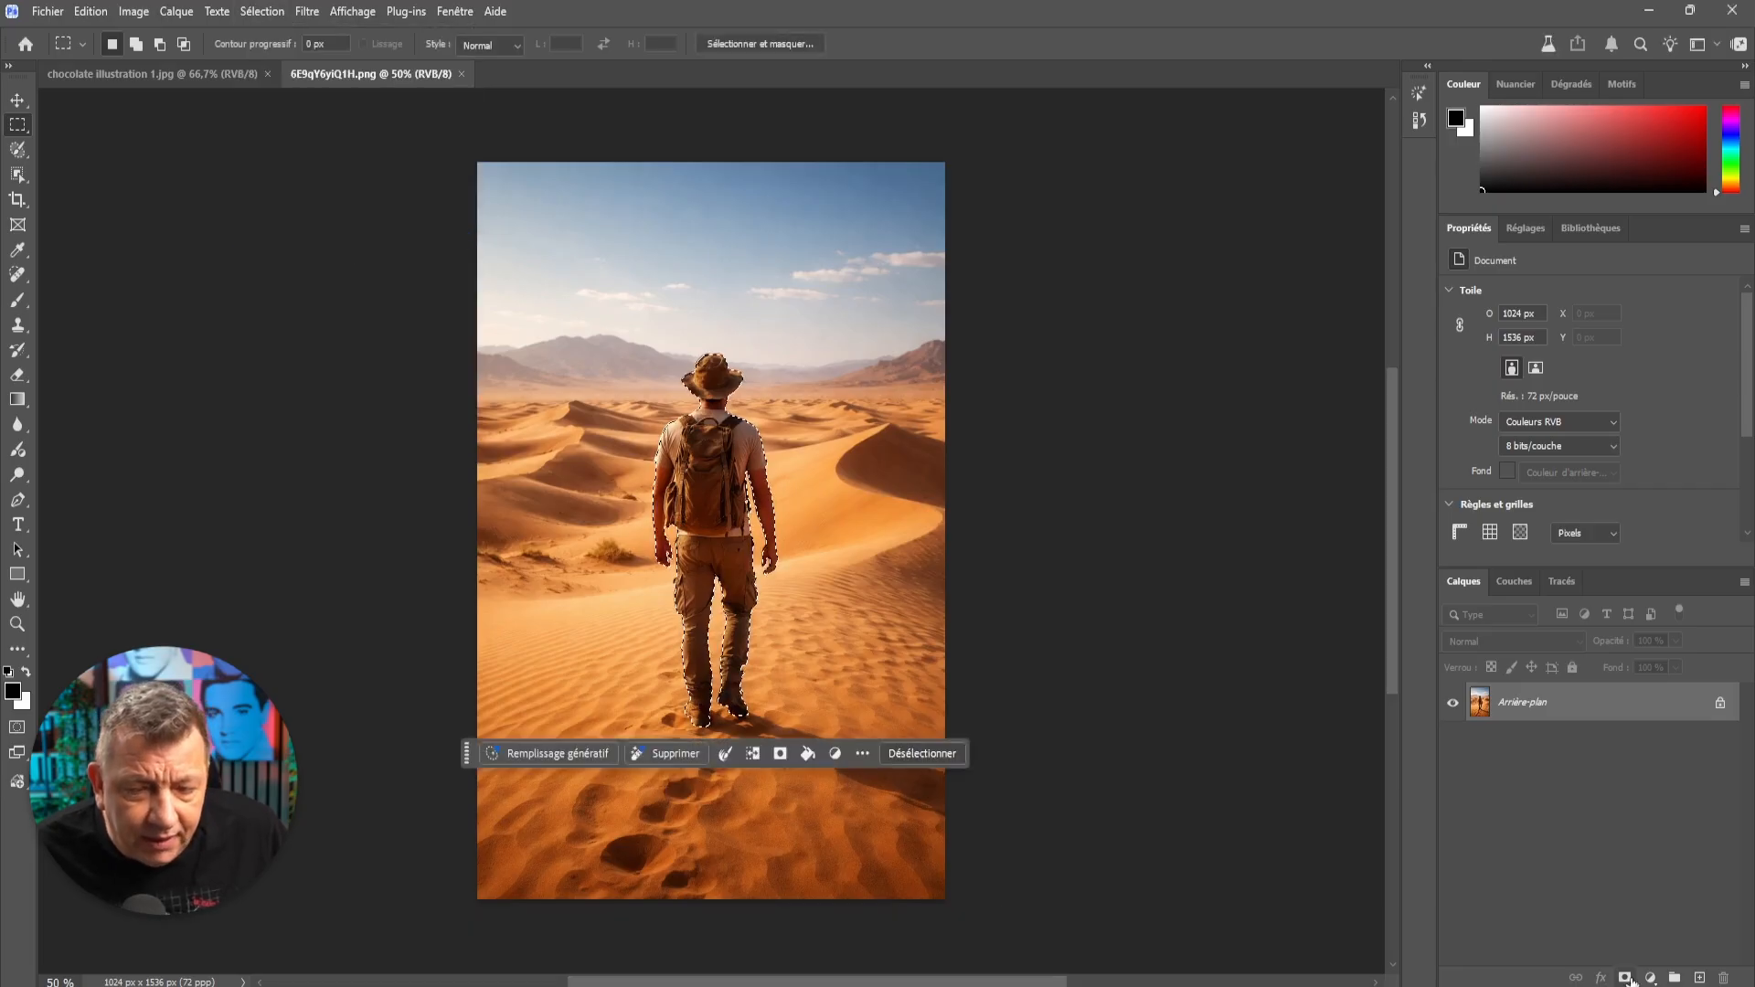
left_click(1629, 978)
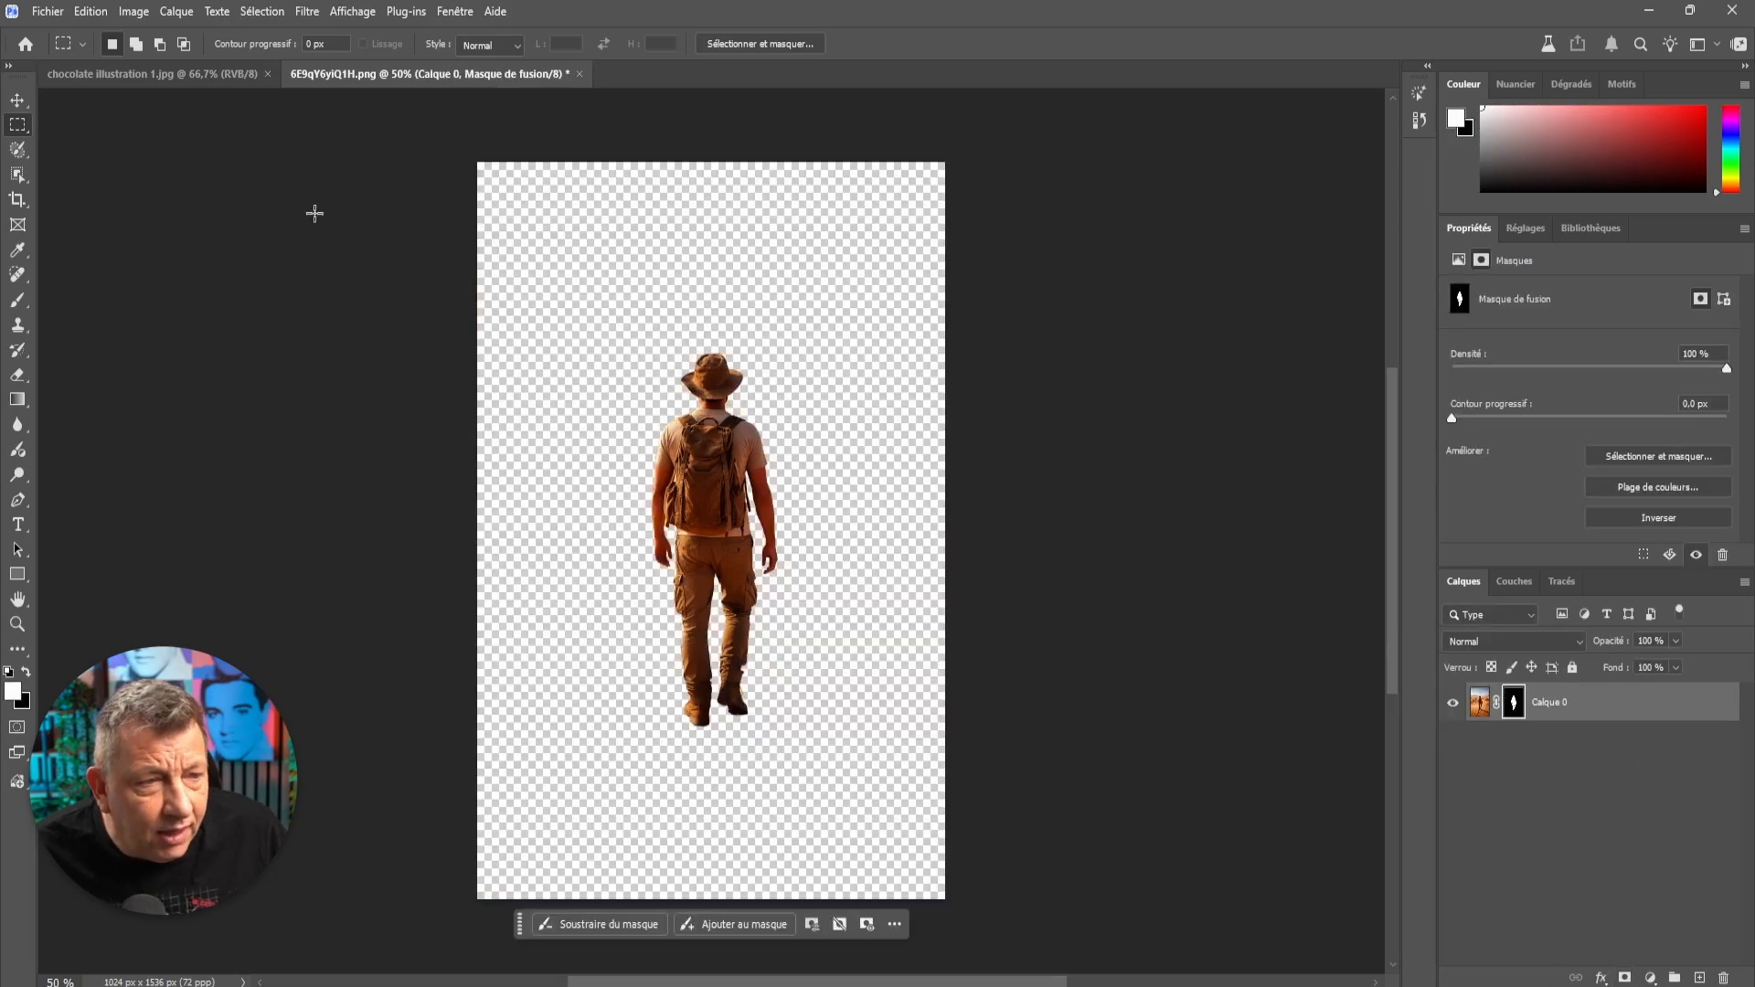
left_click(54, 11)
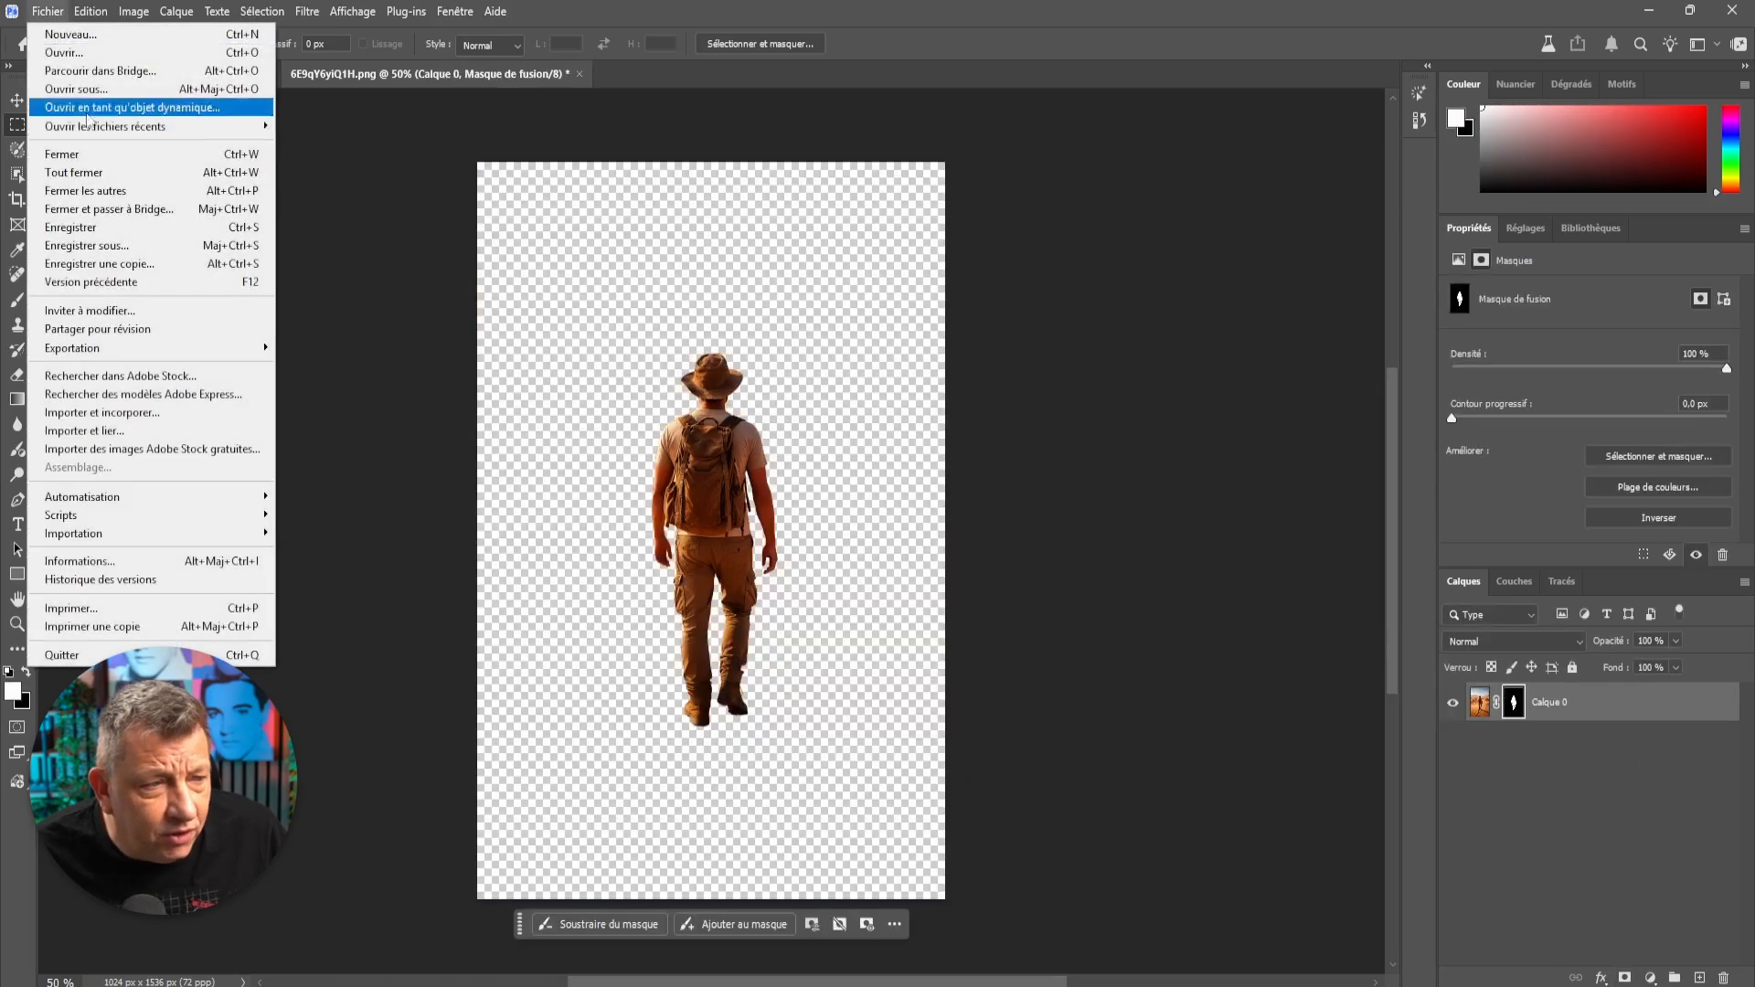
left_click(97, 227)
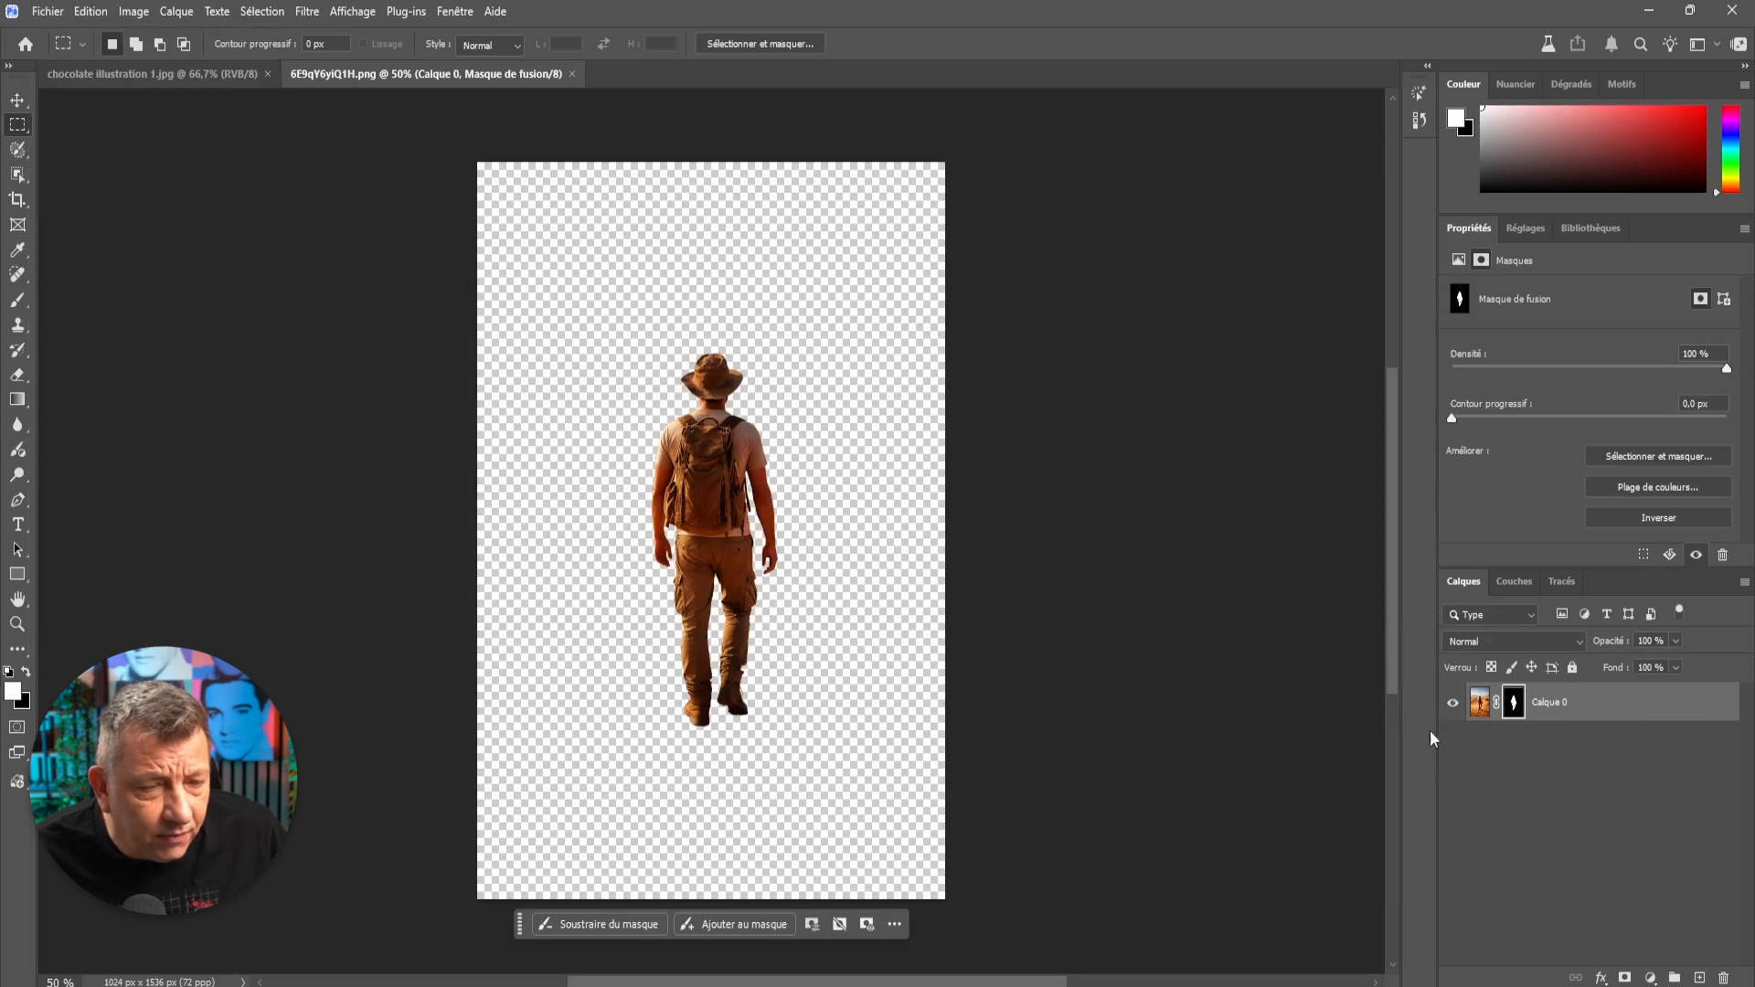
Switch back to Storyline and insert the edited homme dans desert.png from the media library onto the slide.
left_click(1288, 986)
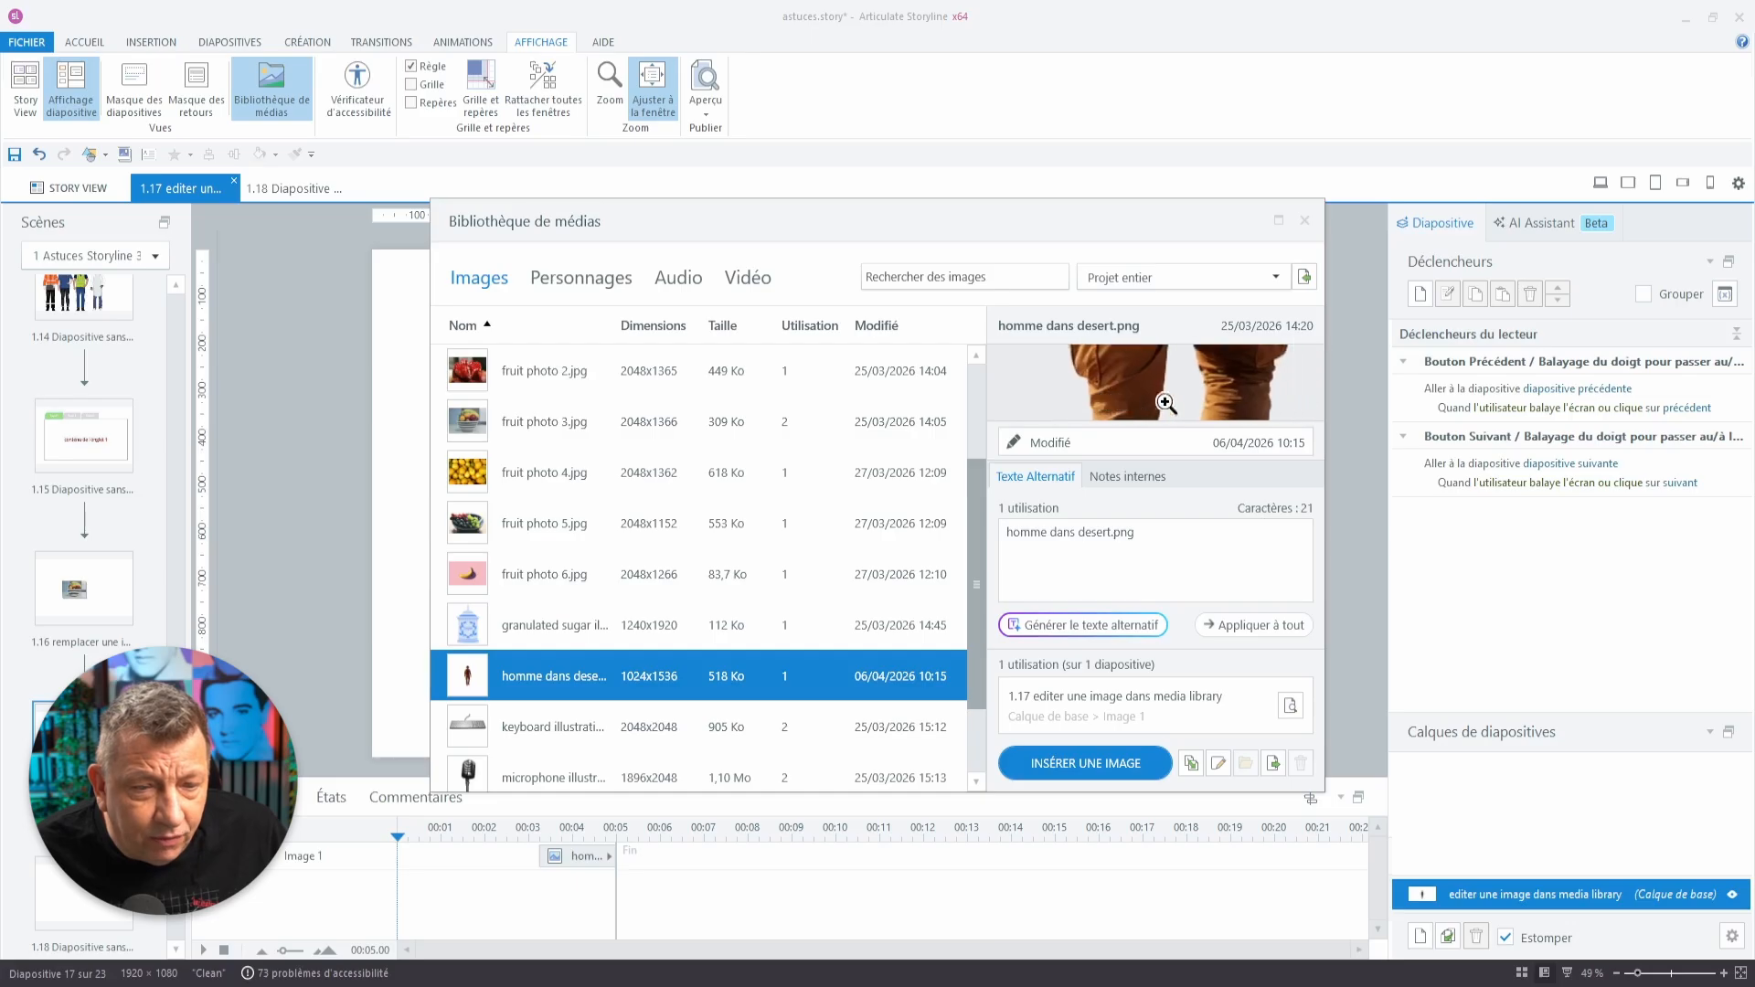
left_click(1130, 766)
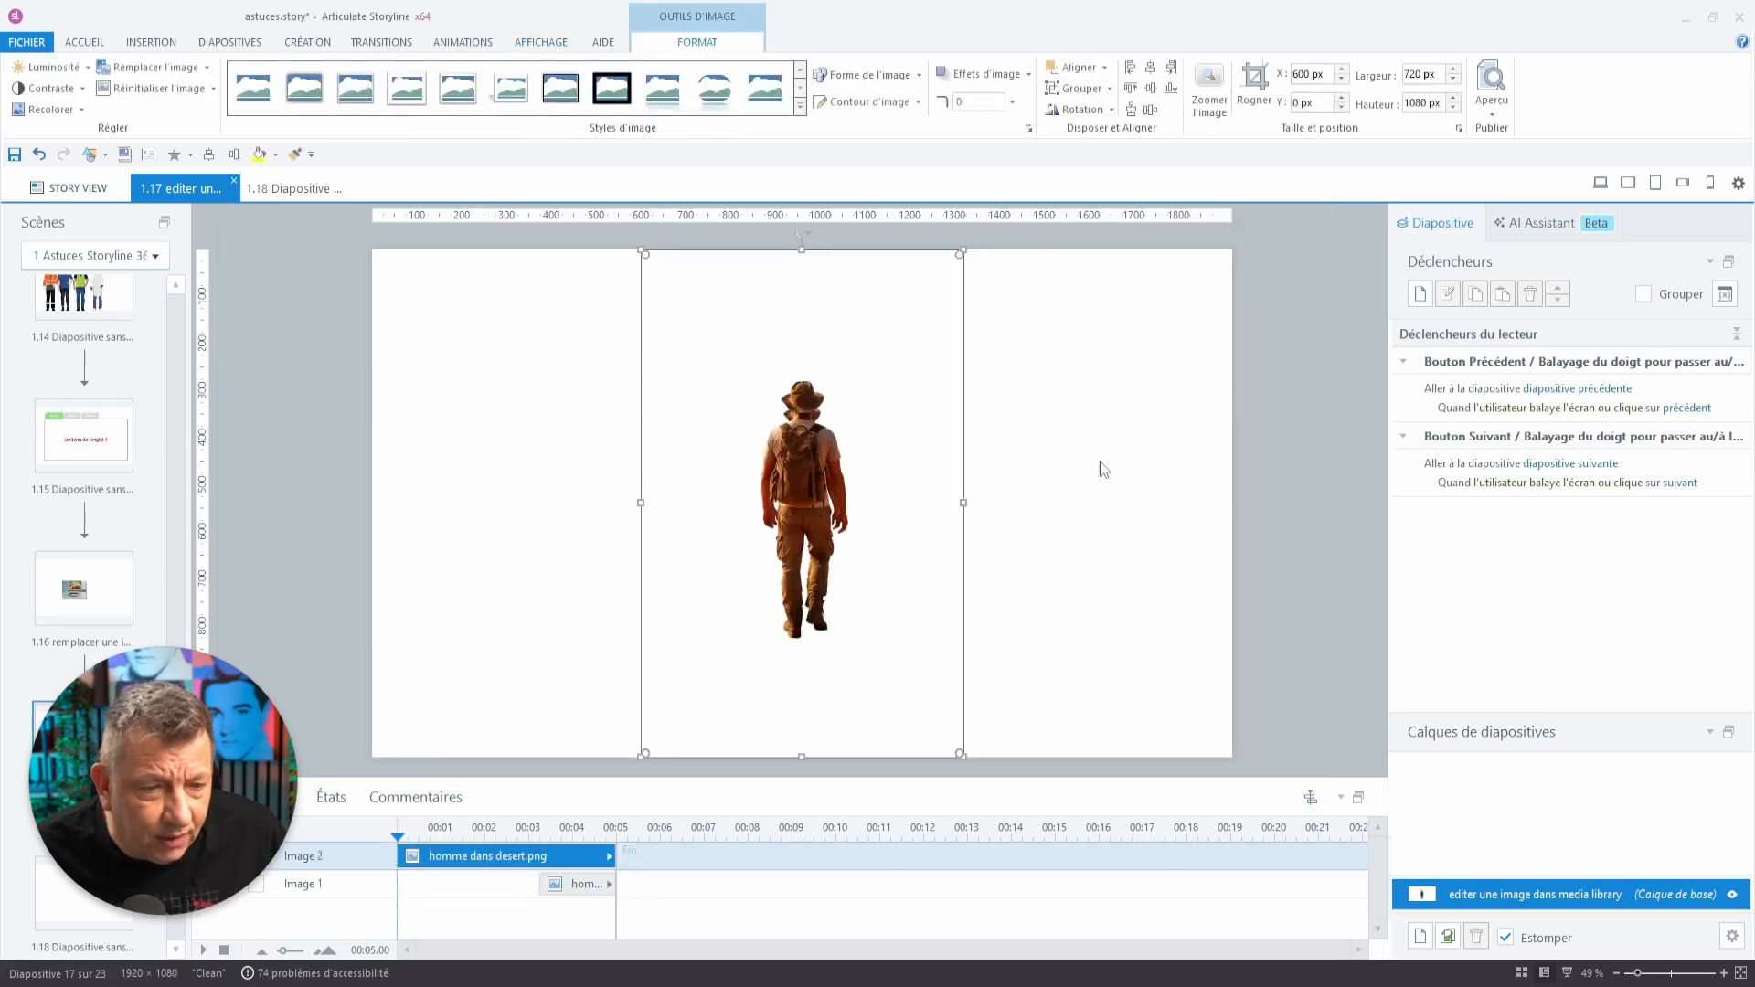
Move the cut-out hiker image around the slide to demonstrate its transparent background.
left_click(1103, 469)
left_click_drag(819, 502, 647, 529)
left_click_drag(814, 517, 972, 560)
left_click(1155, 572)
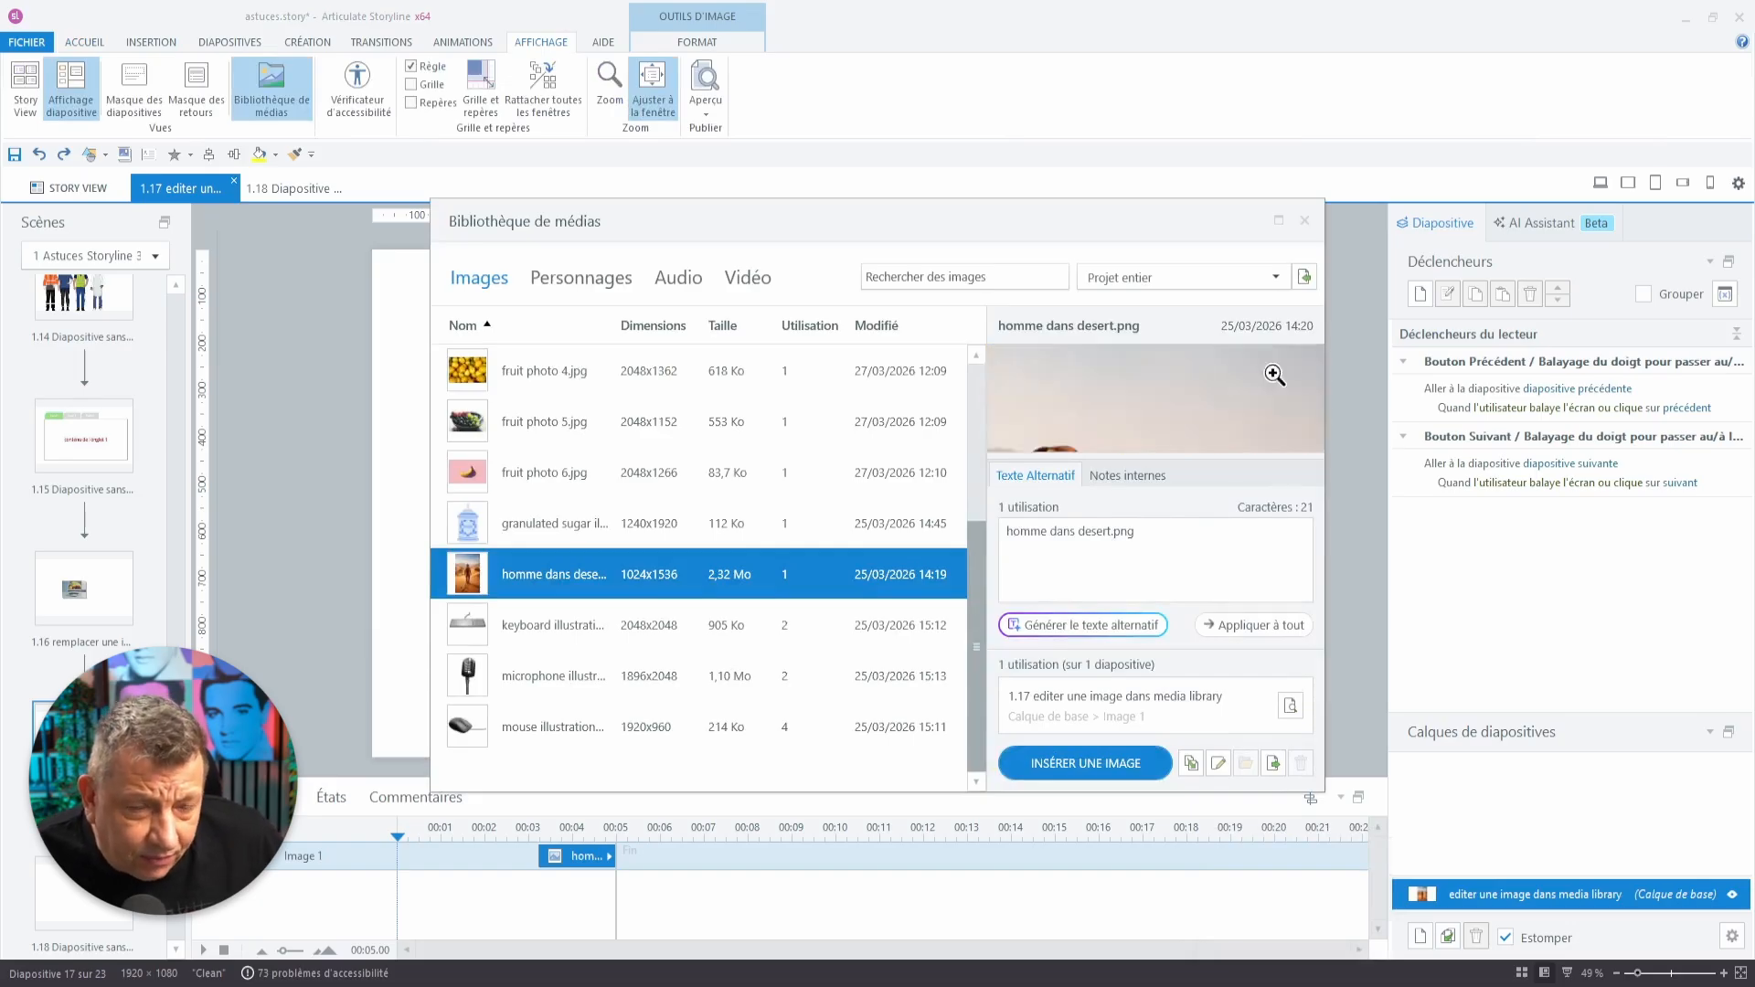
Open homme dans desert.png for editing in Photoshop and add a Hue/Saturation adjustment with hue -22.
left_click(1220, 764)
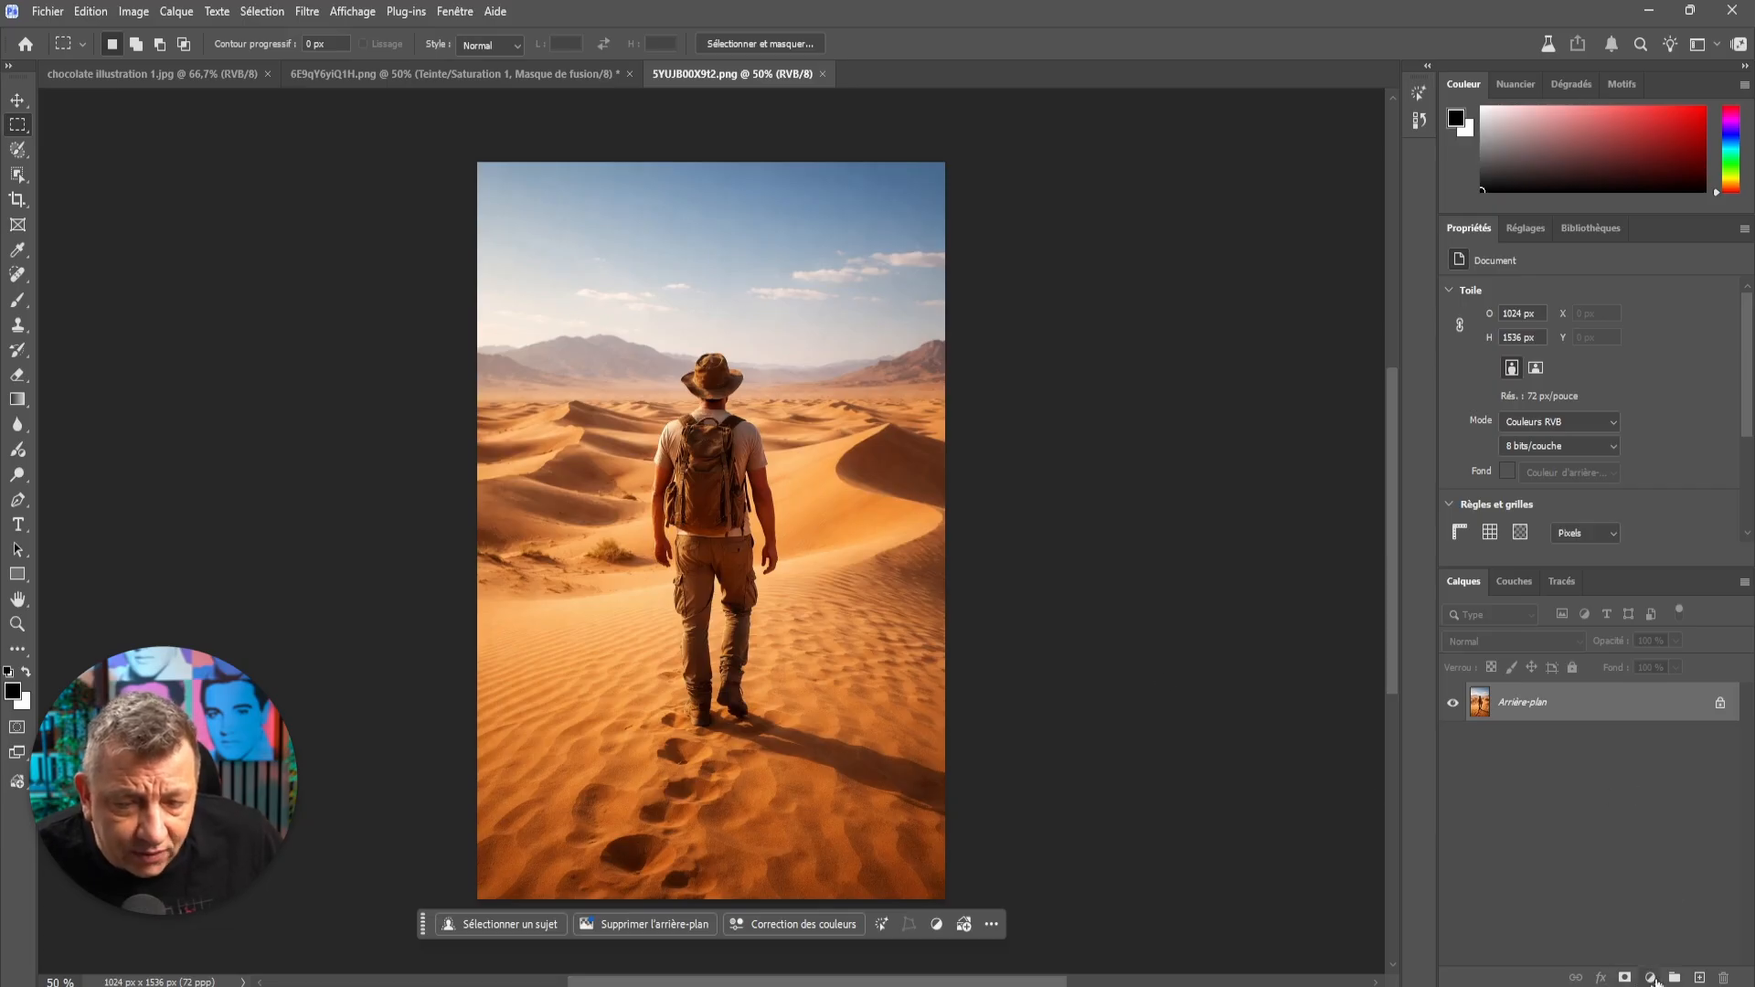
left_click(1651, 977)
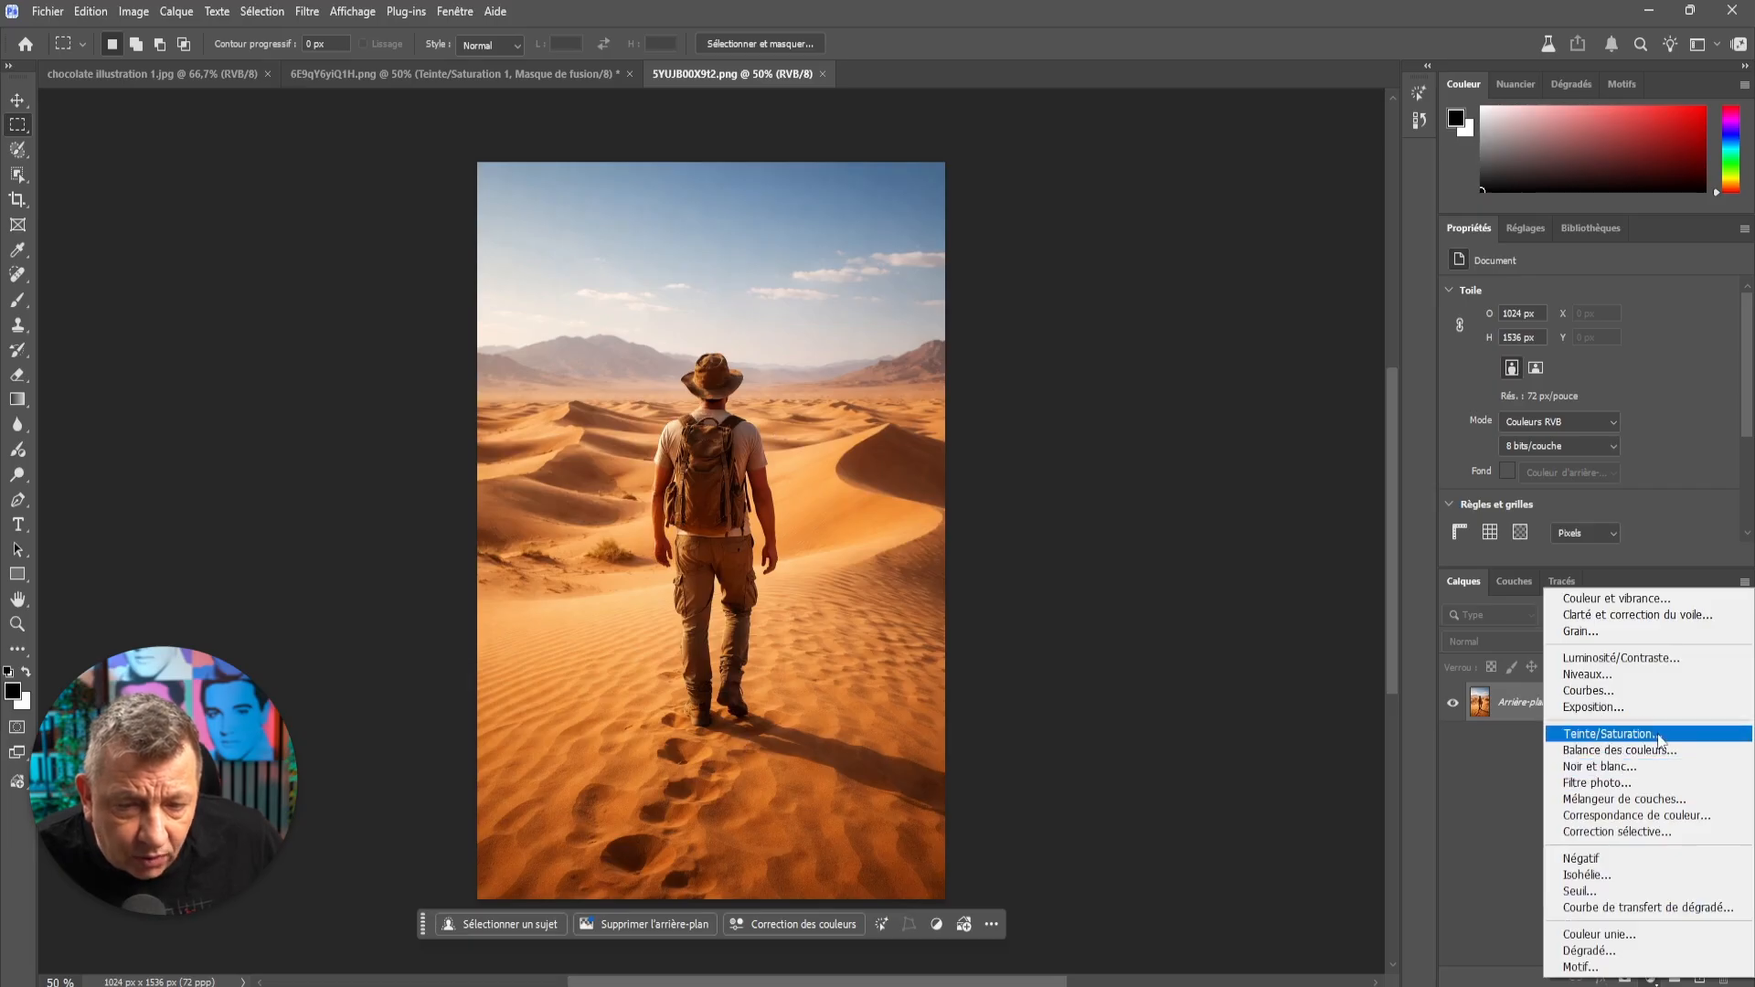
left_click(1636, 733)
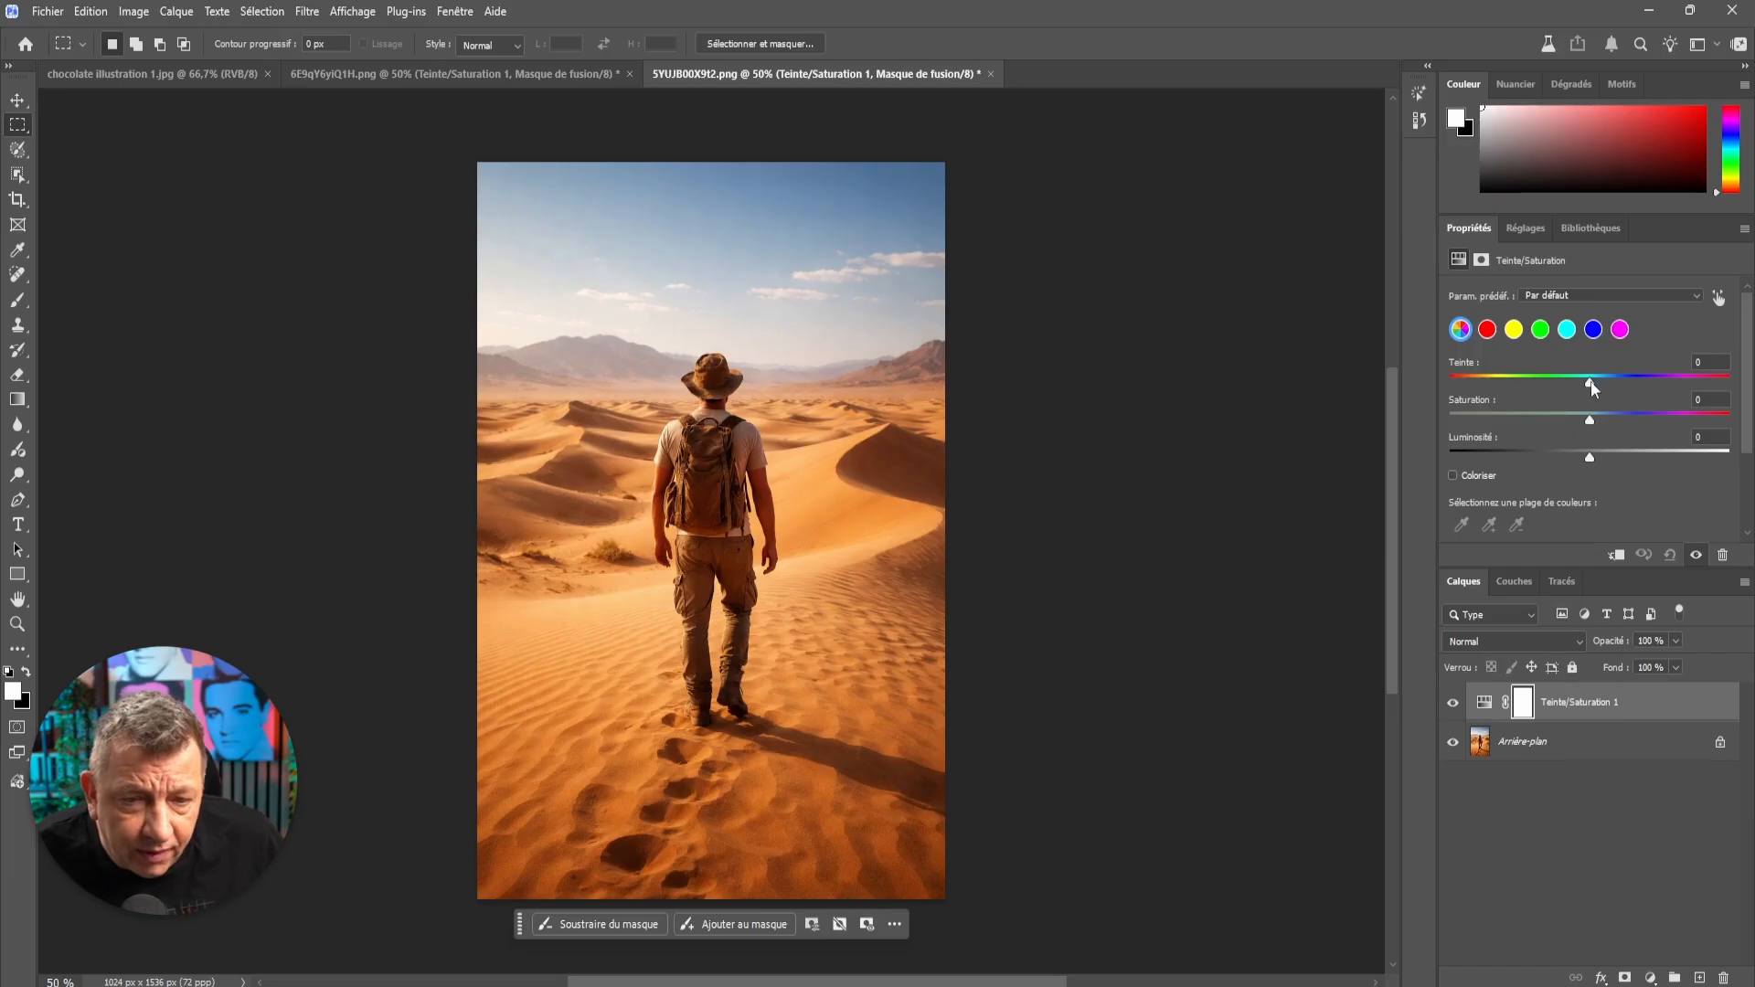
left_click_drag(1590, 382, 1573, 382)
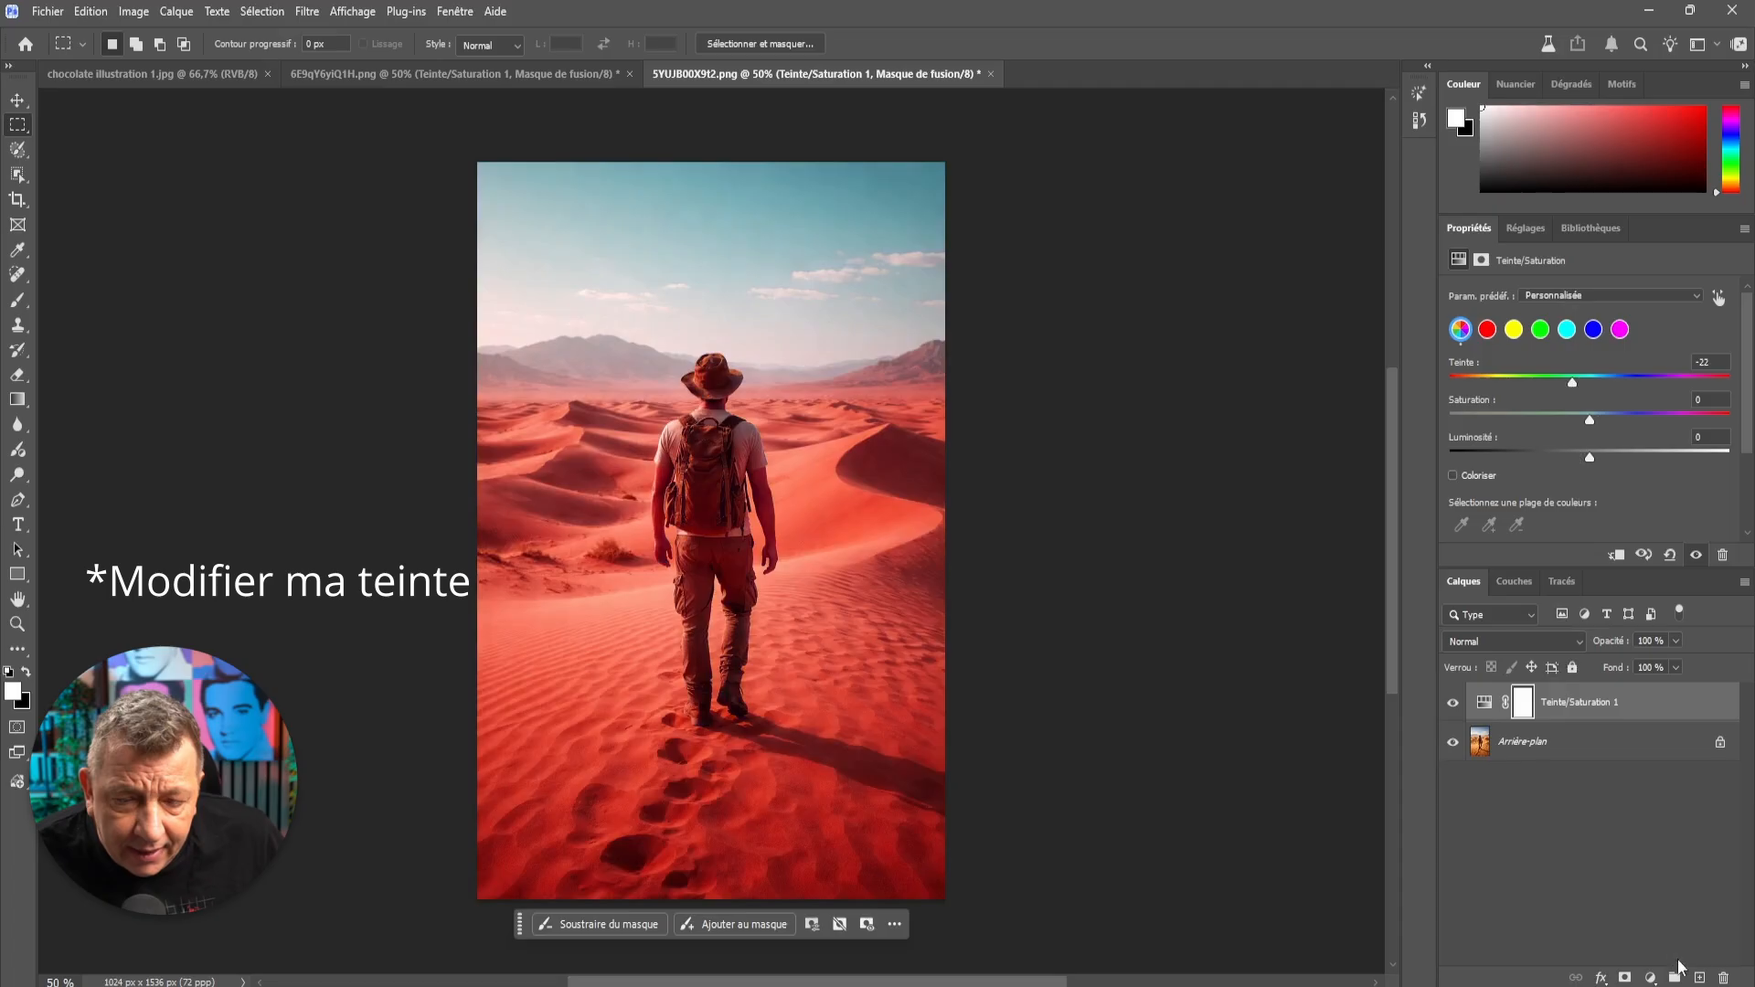
Add an empty layer, merge all layers into one and save the recoloured image, closing the media library back in Storyline.
left_click(1699, 977)
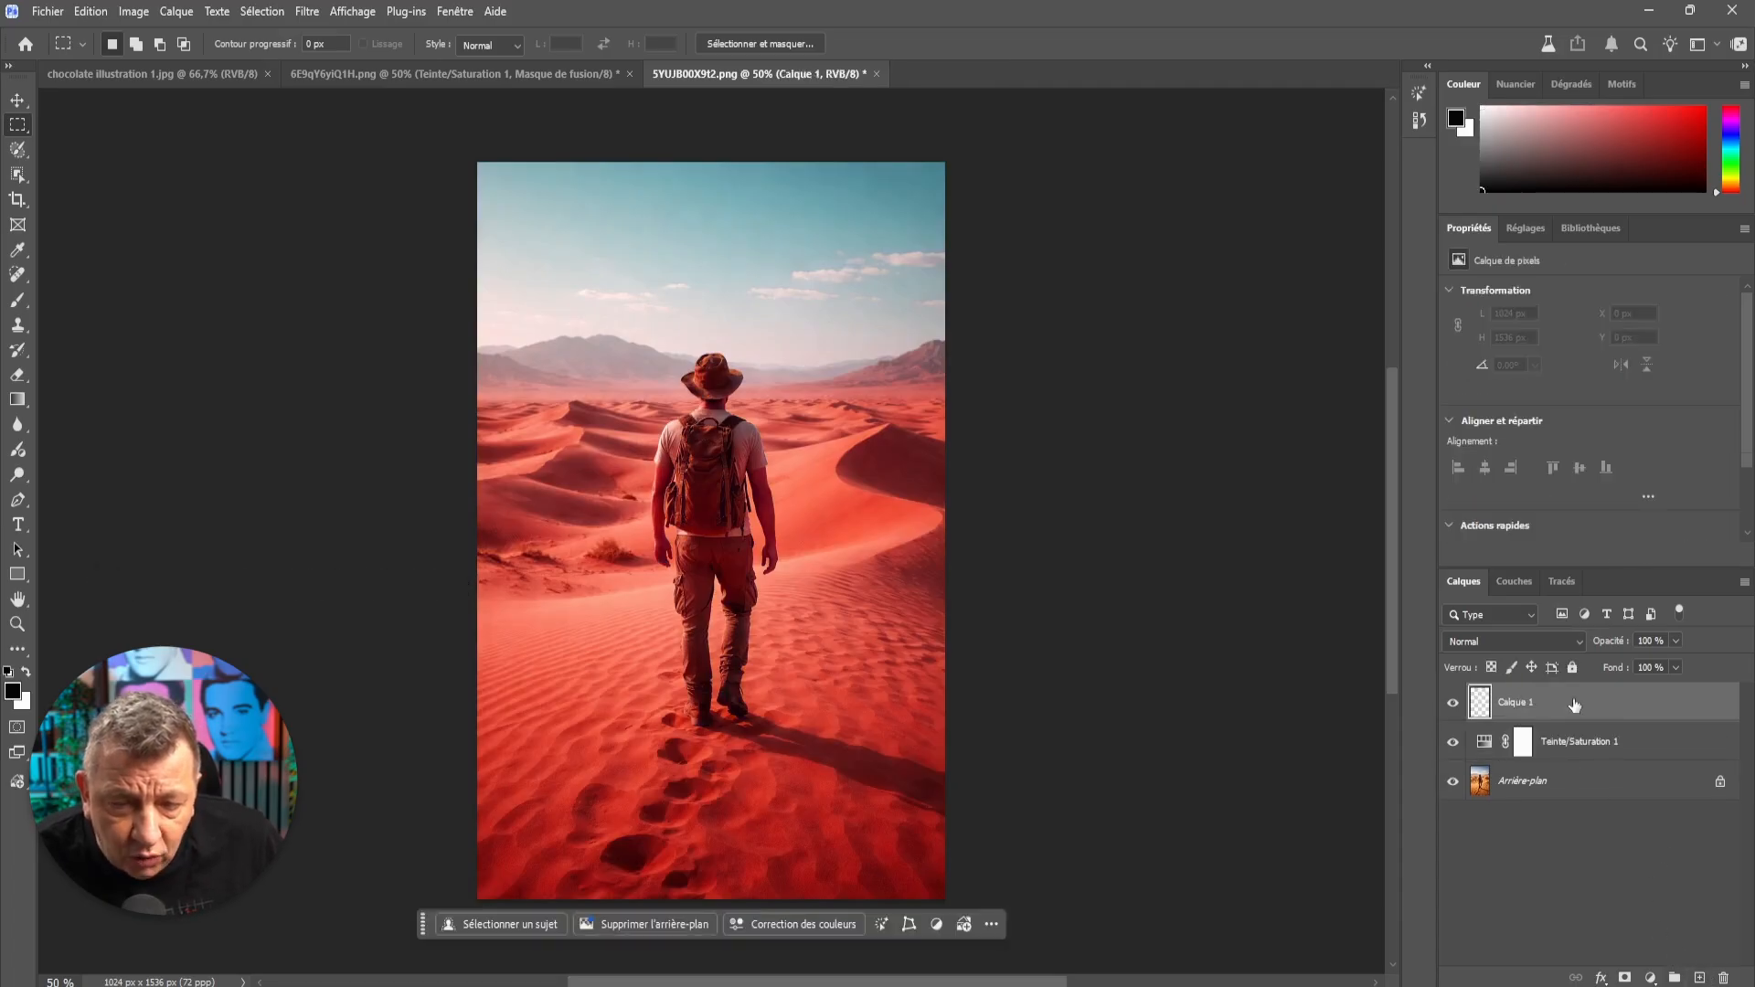
key("ctrl+shift+e")
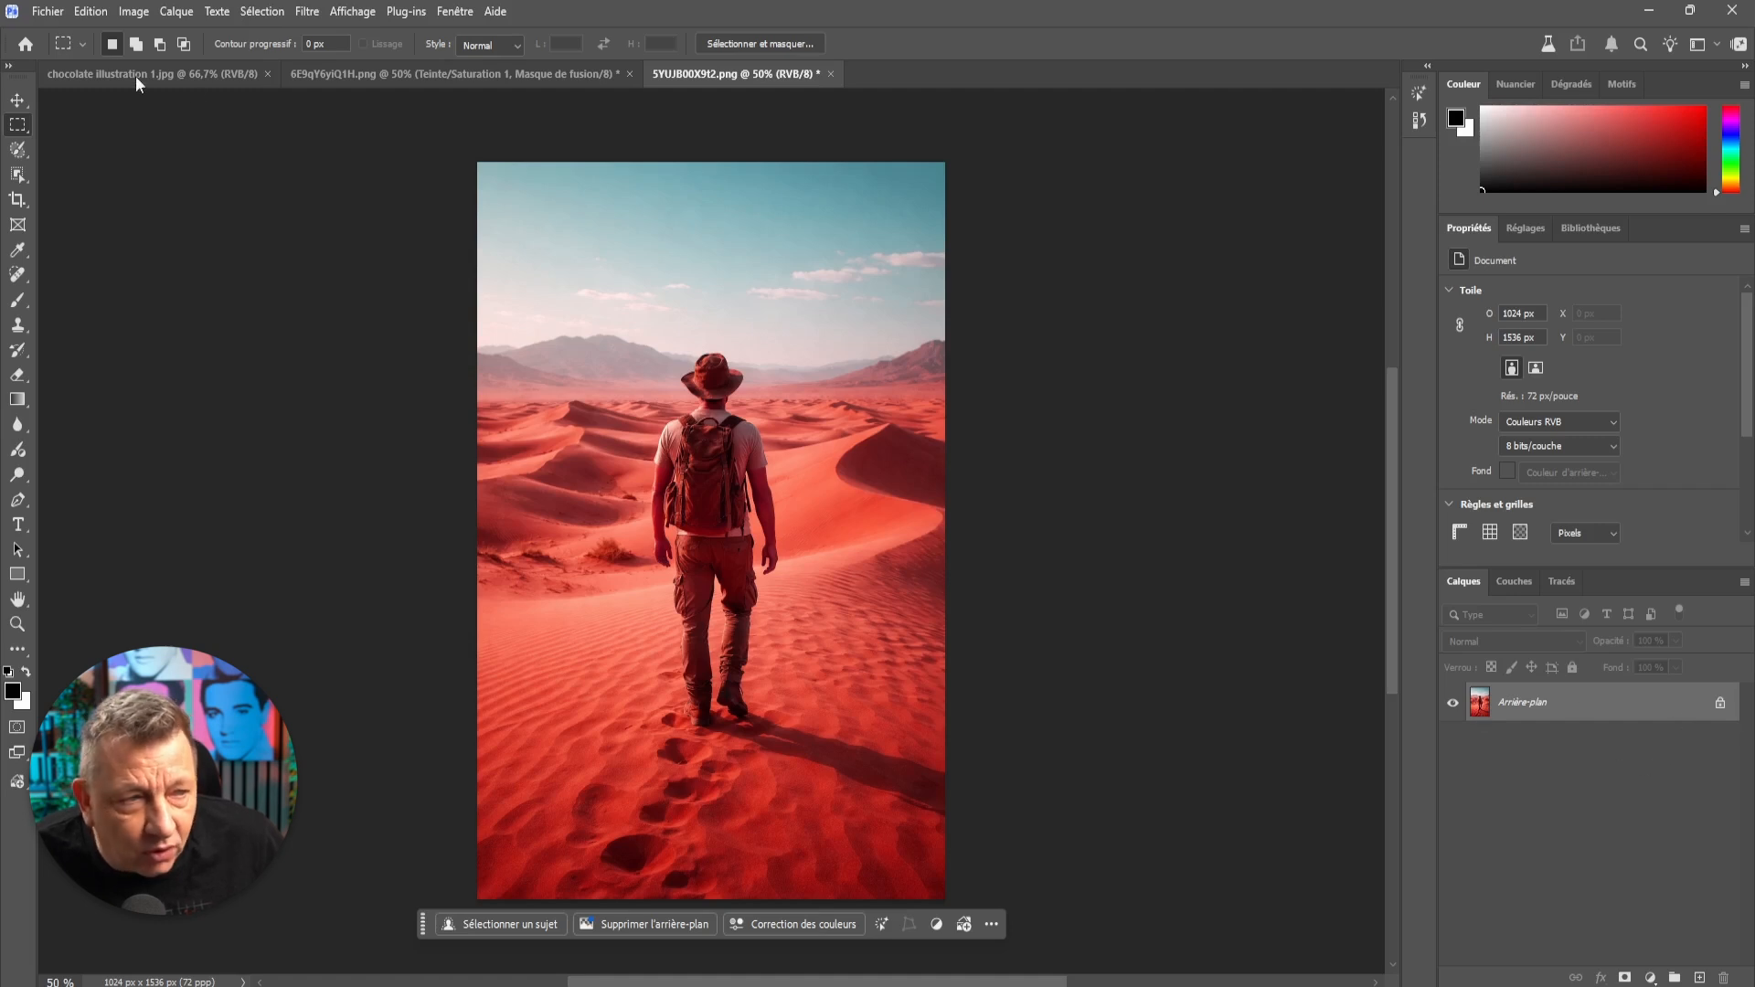
left_click(61, 11)
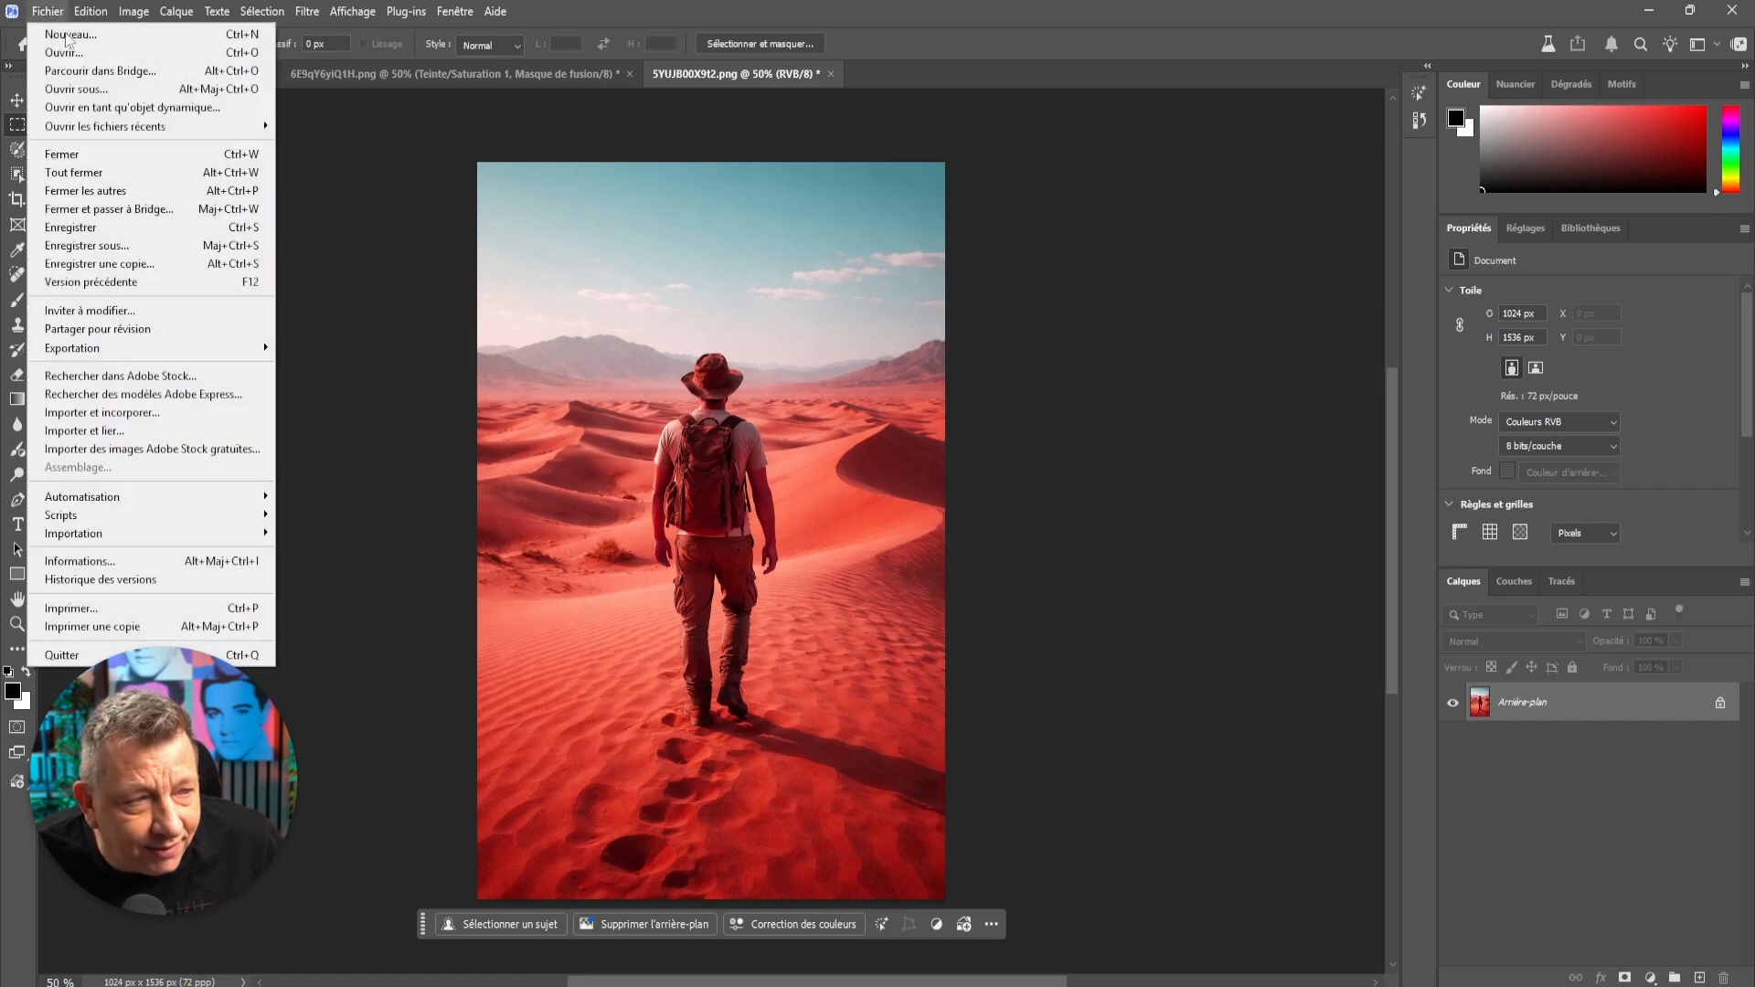
left_click(83, 228)
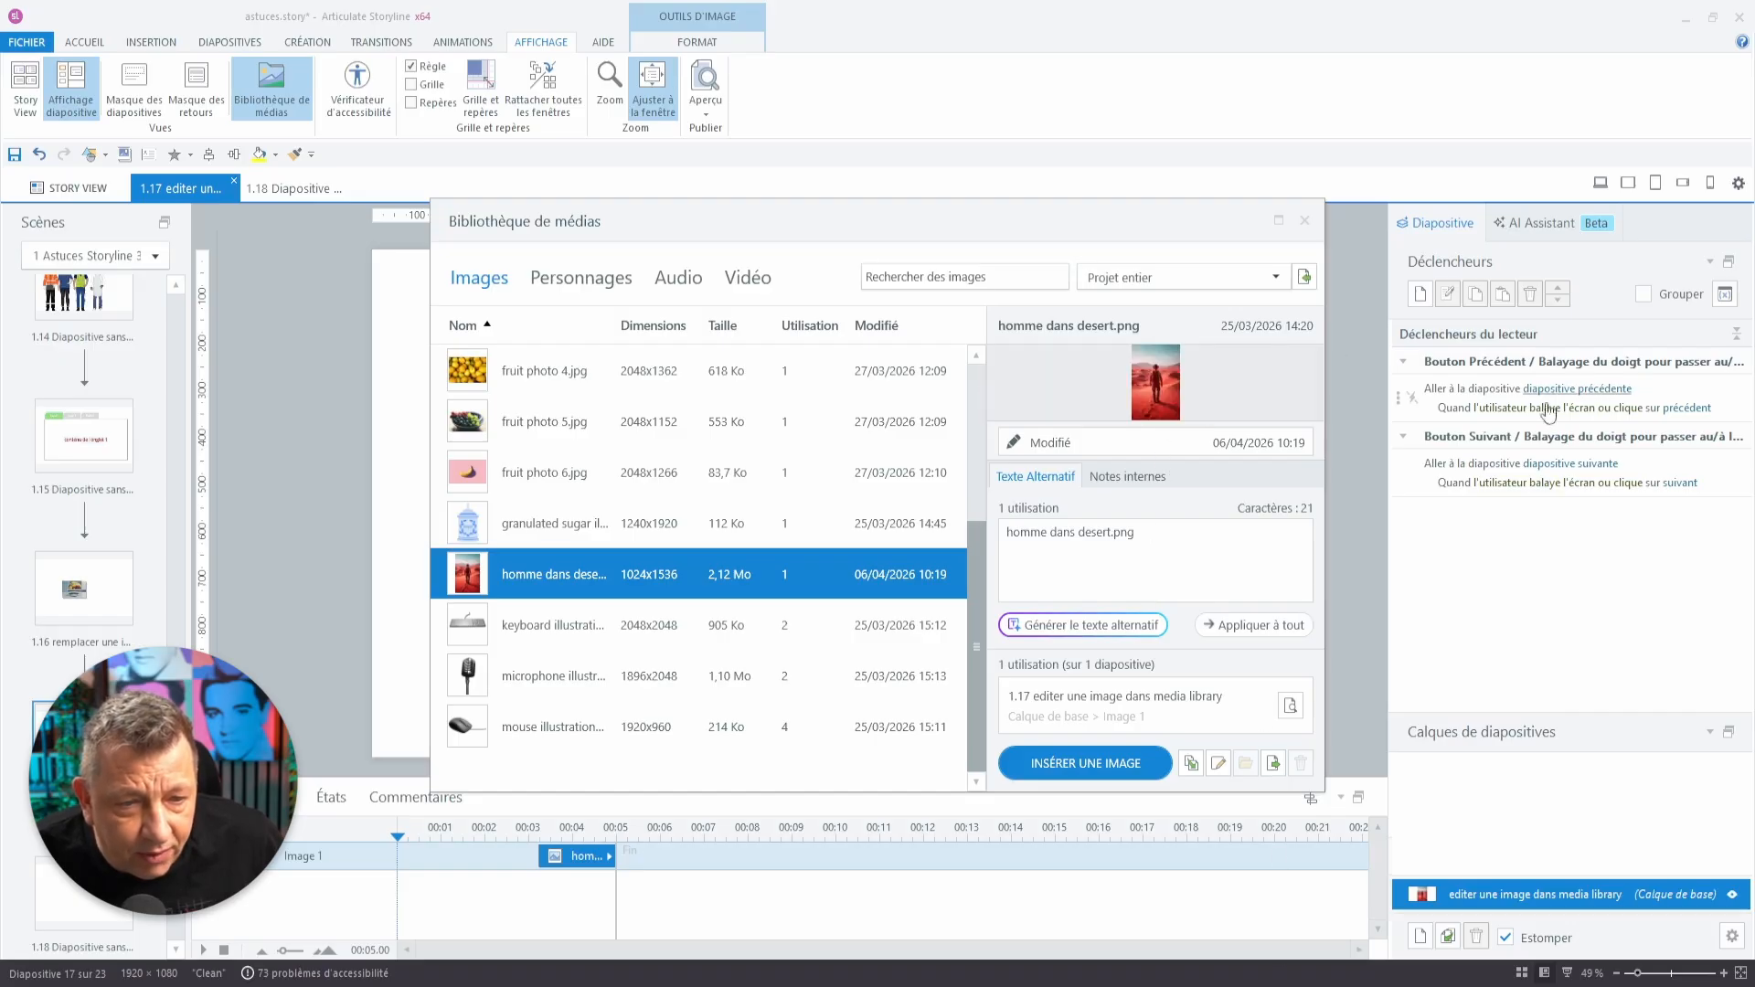
left_click(1305, 221)
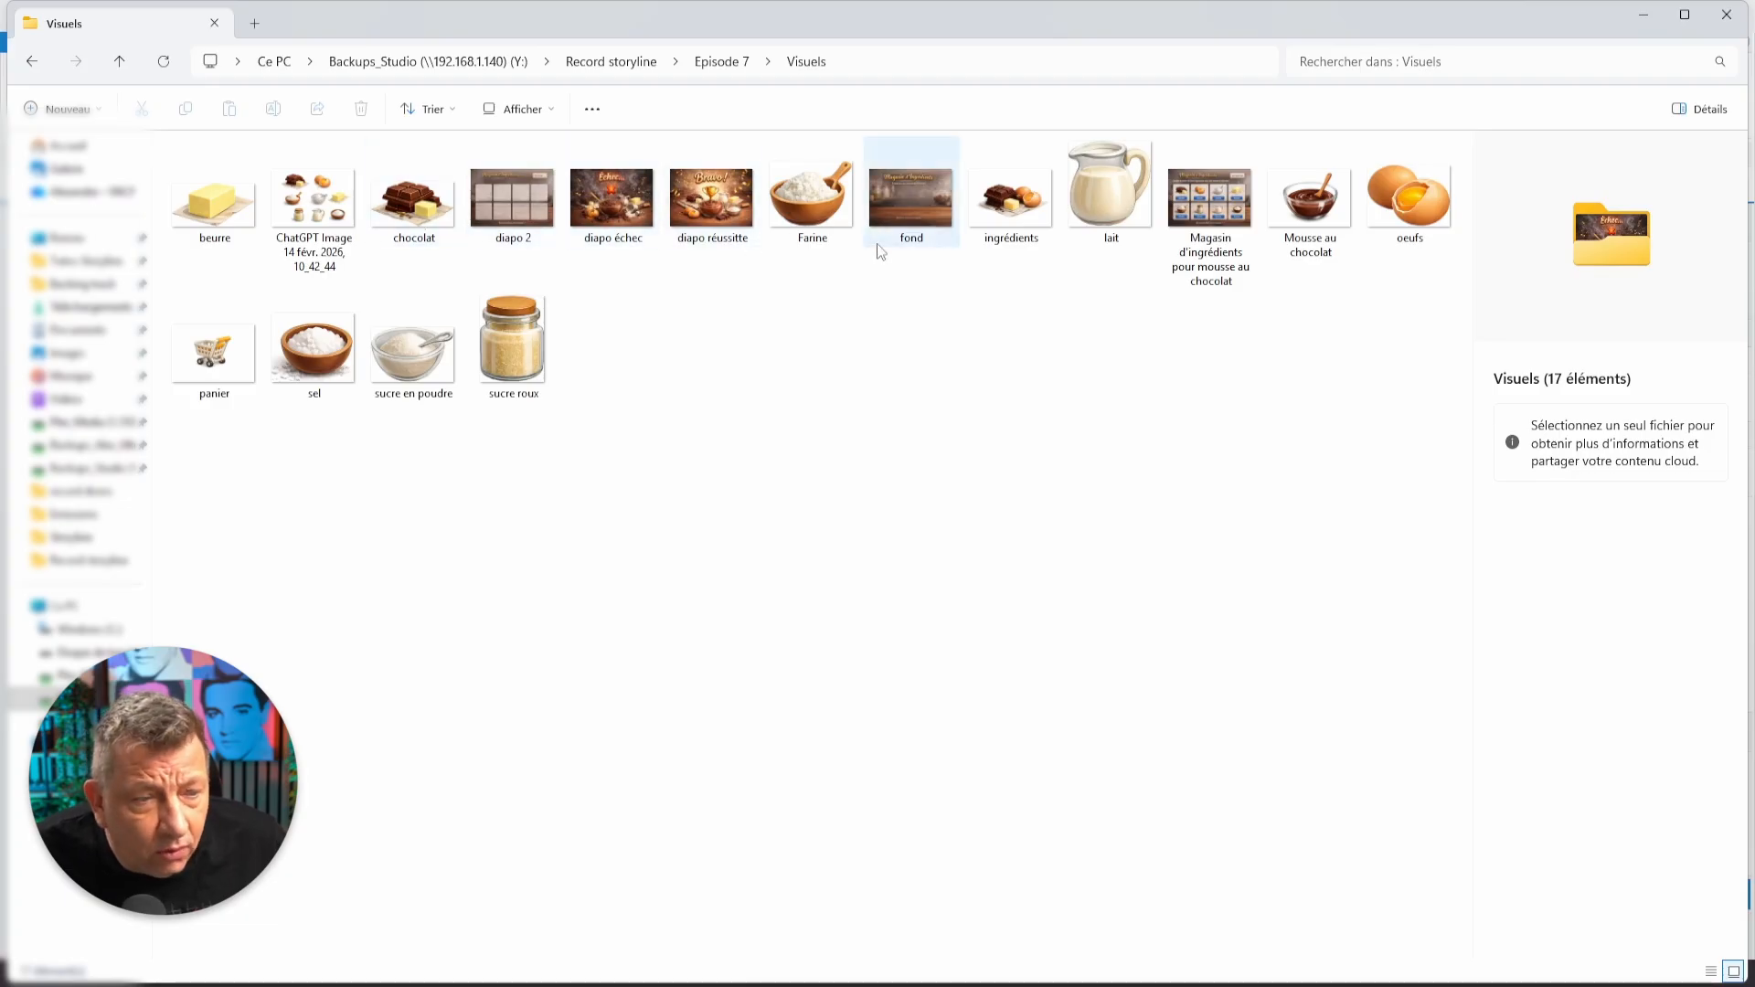
In File Explorer, make Adobe Photoshop 2026 always open PNG files such as ingrédients, and reopen Storyline's media library.
left_click(1030, 209)
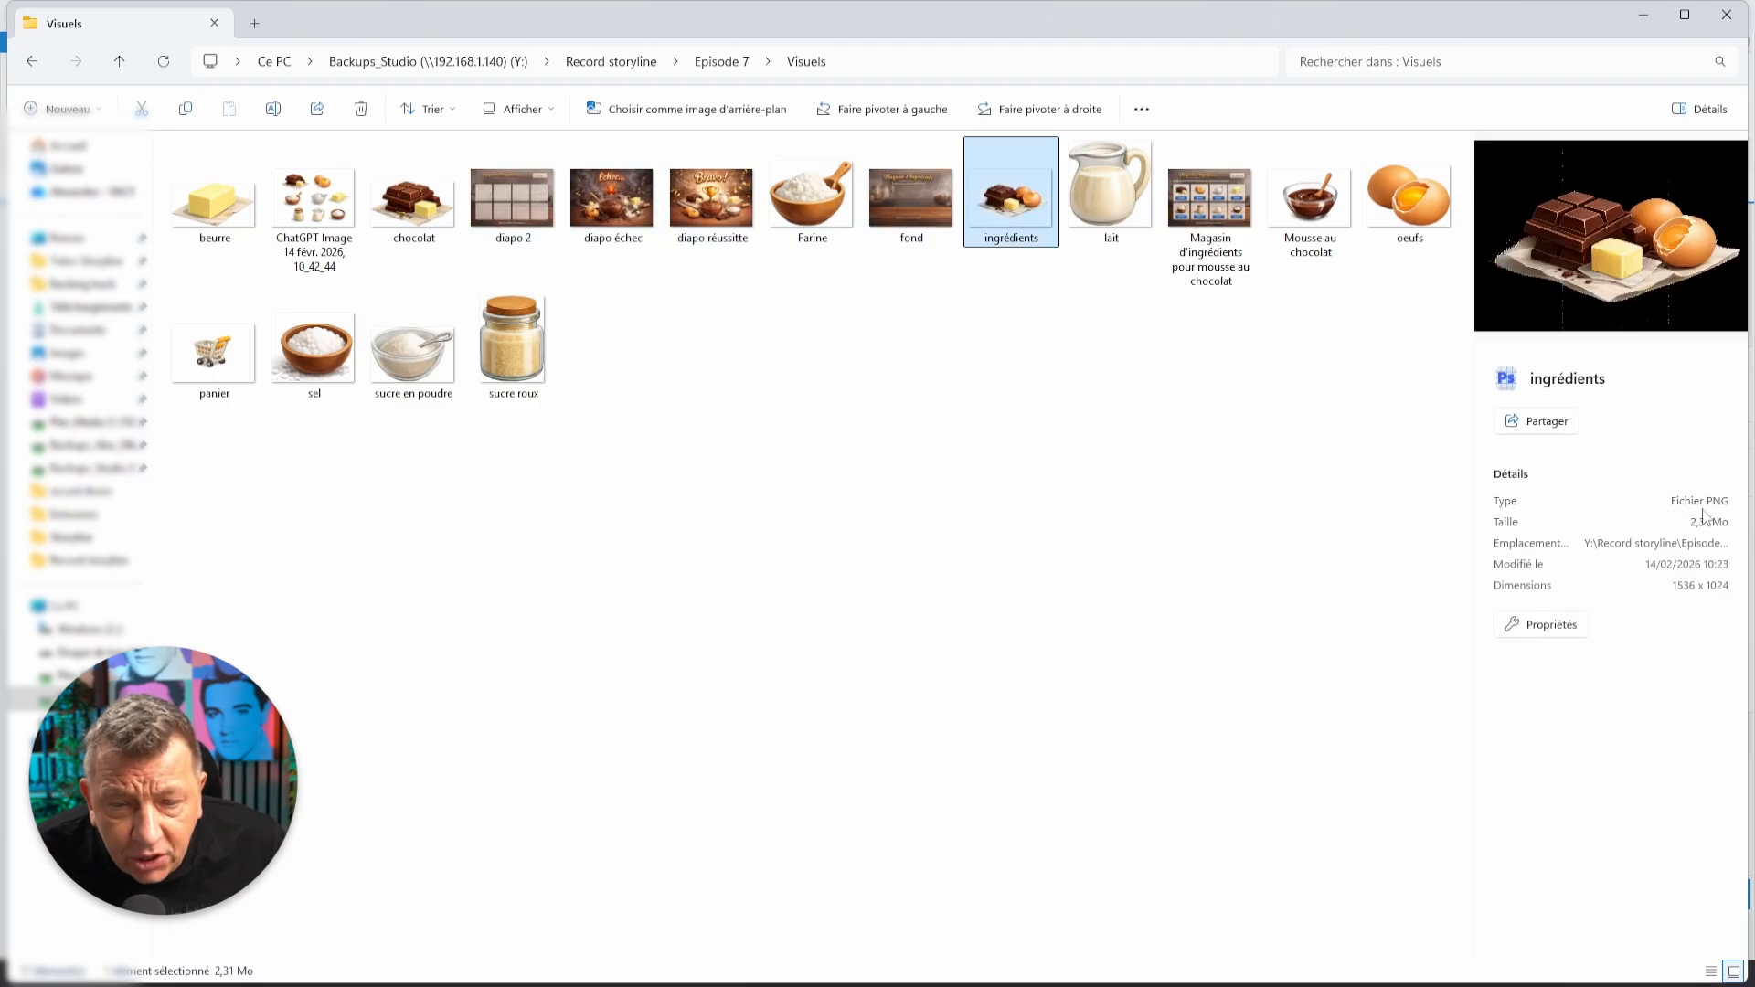
right_click(1002, 197)
mouse_move(1086, 295)
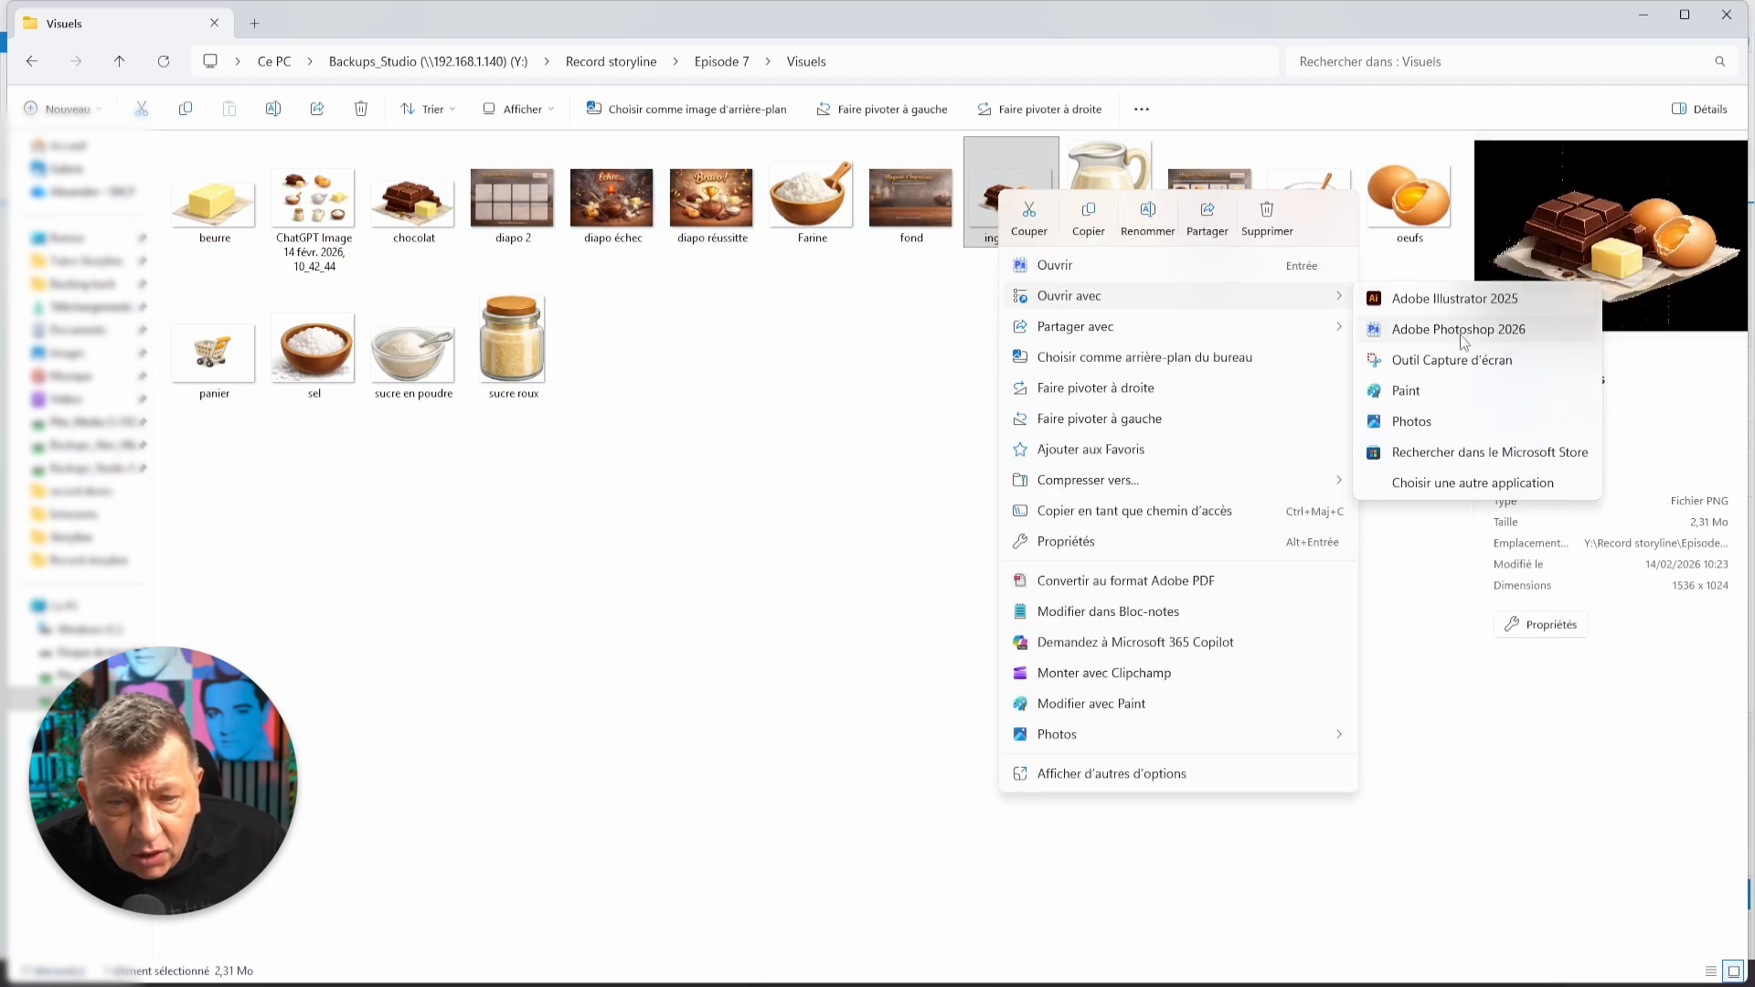
left_click(1469, 485)
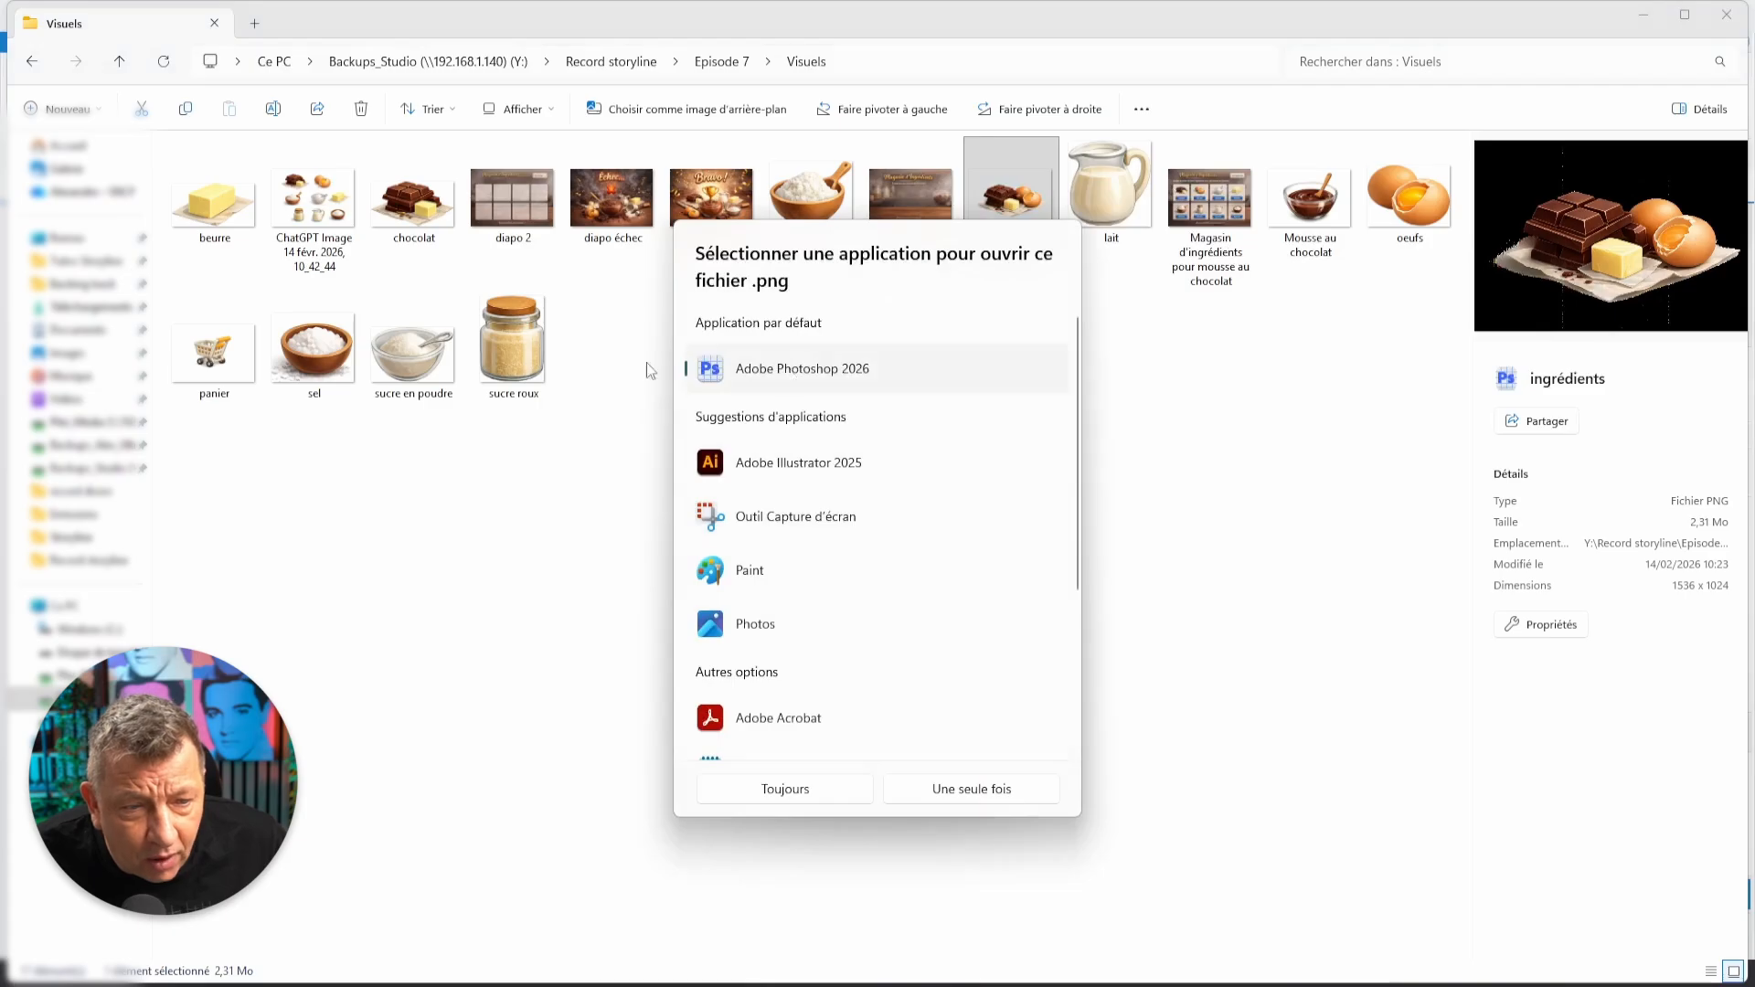
left_click(816, 788)
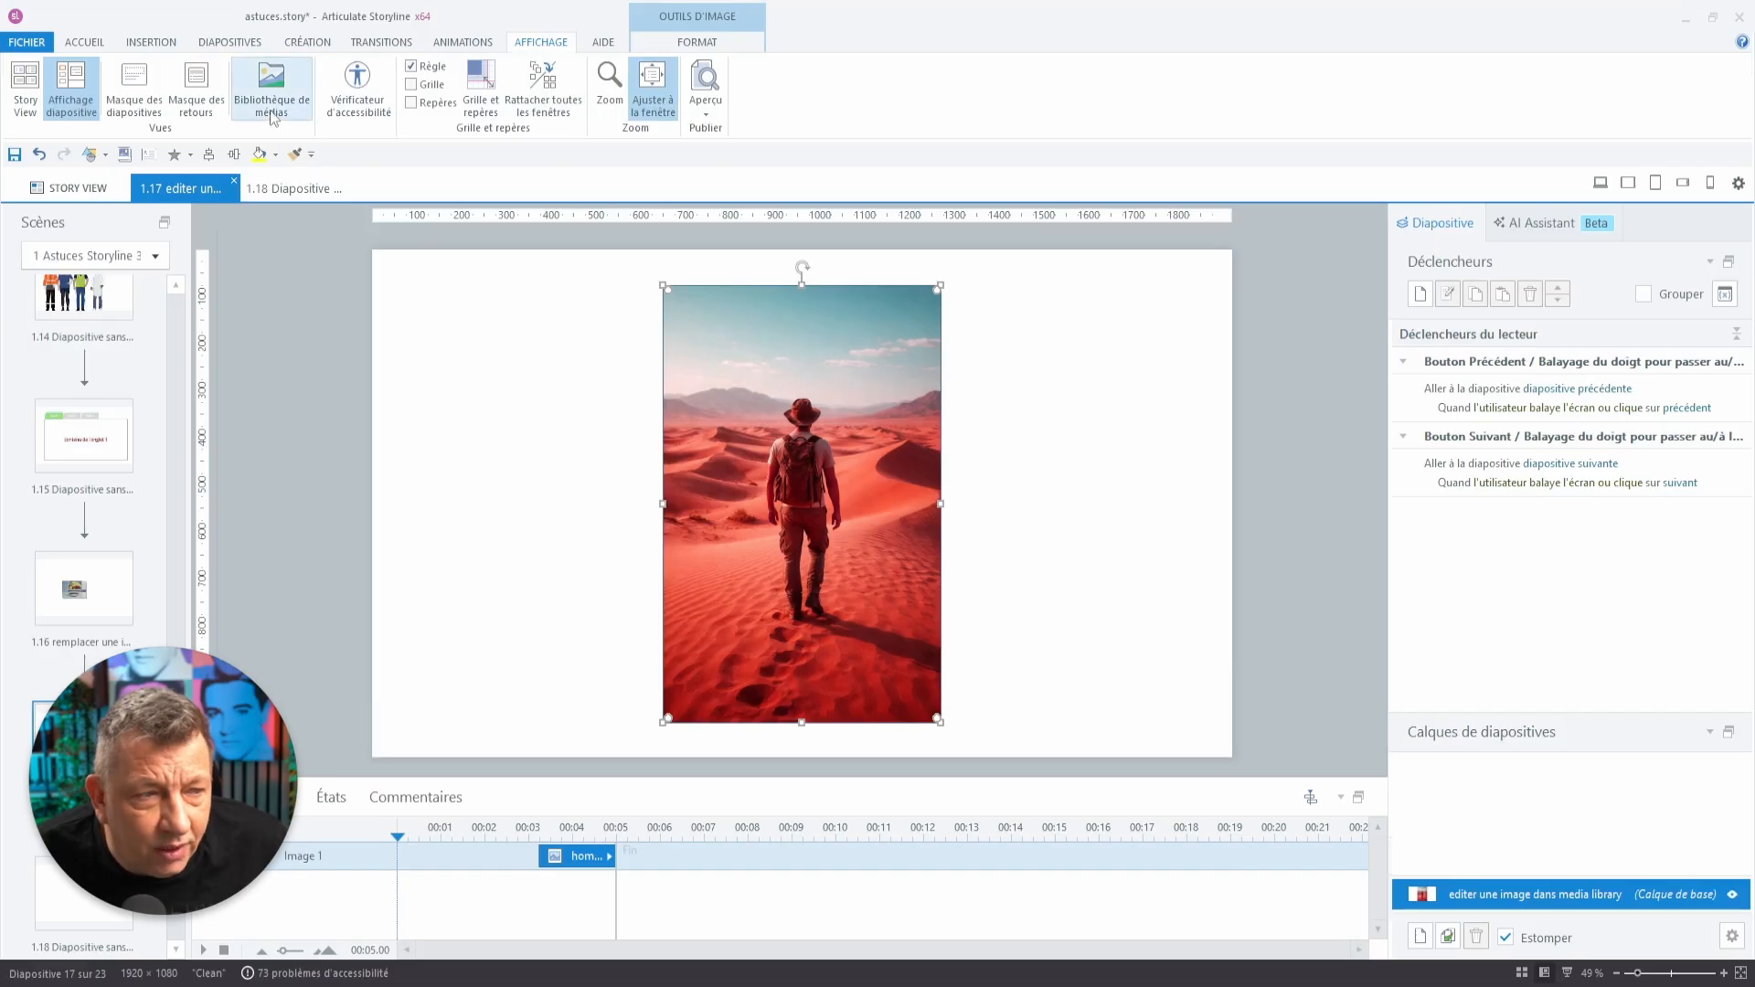
left_click(271, 87)
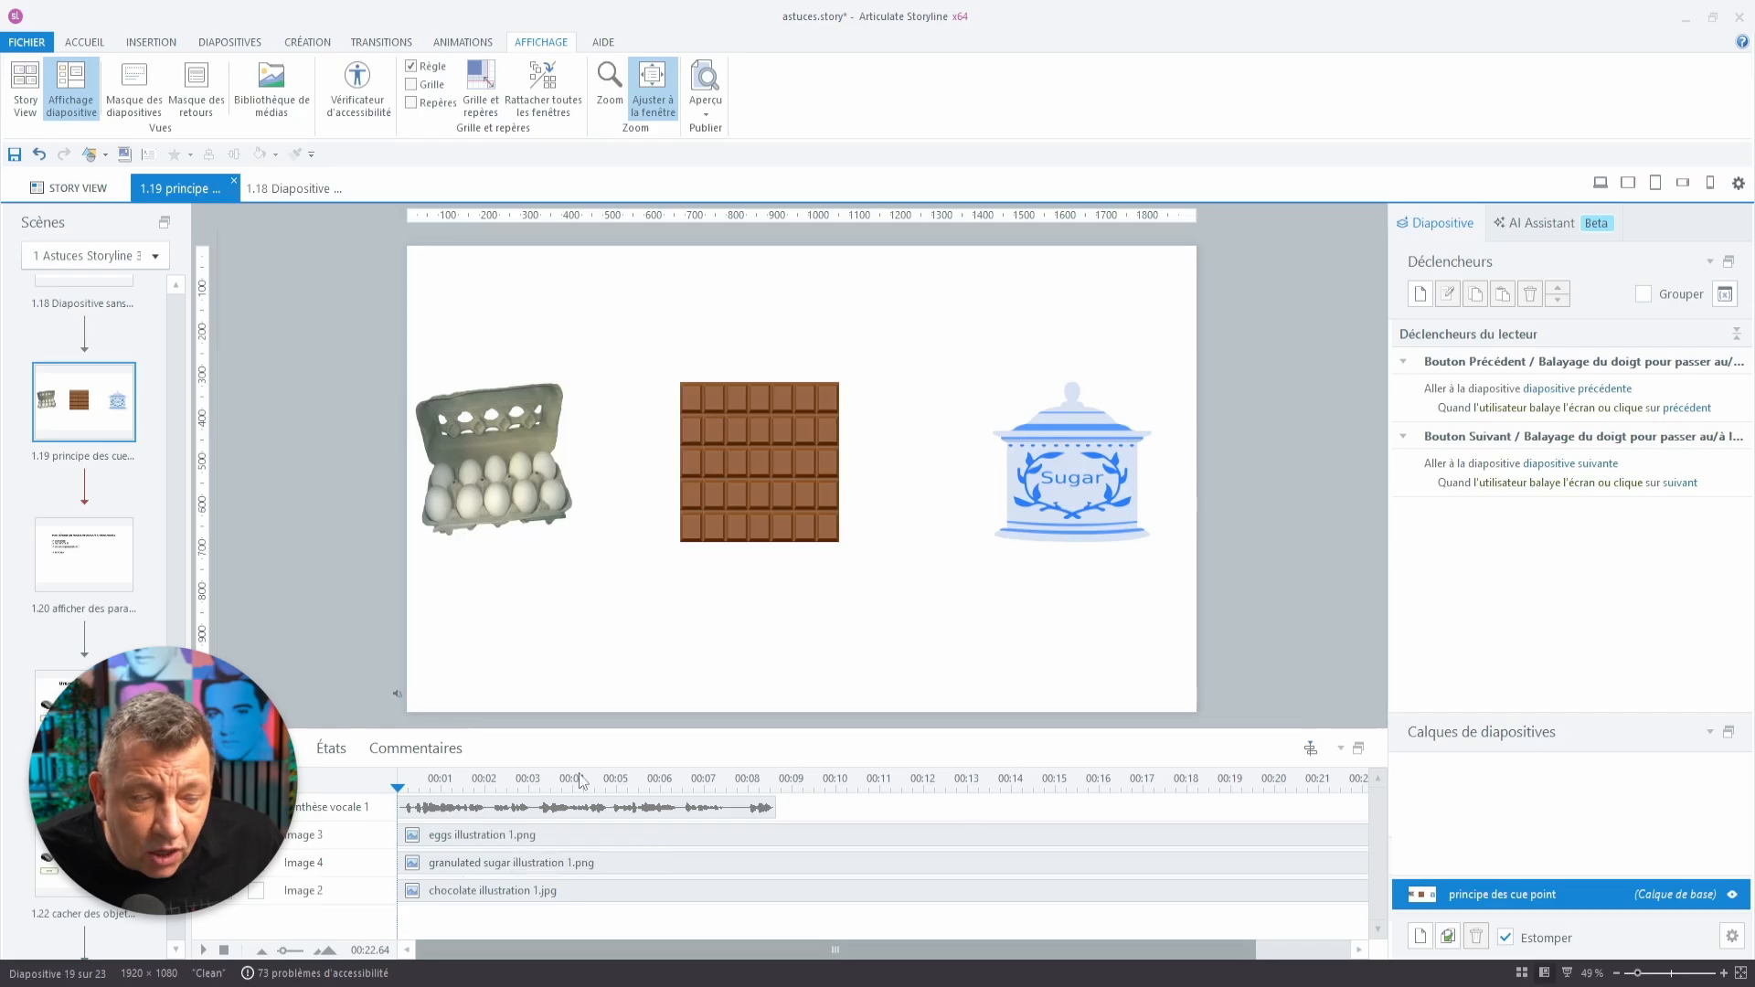
Place the playhead at about 5.3 s on the timeline of slide 1.19 and create a cue point there.
left_click(629, 783)
left_click(583, 781)
left_click(630, 784)
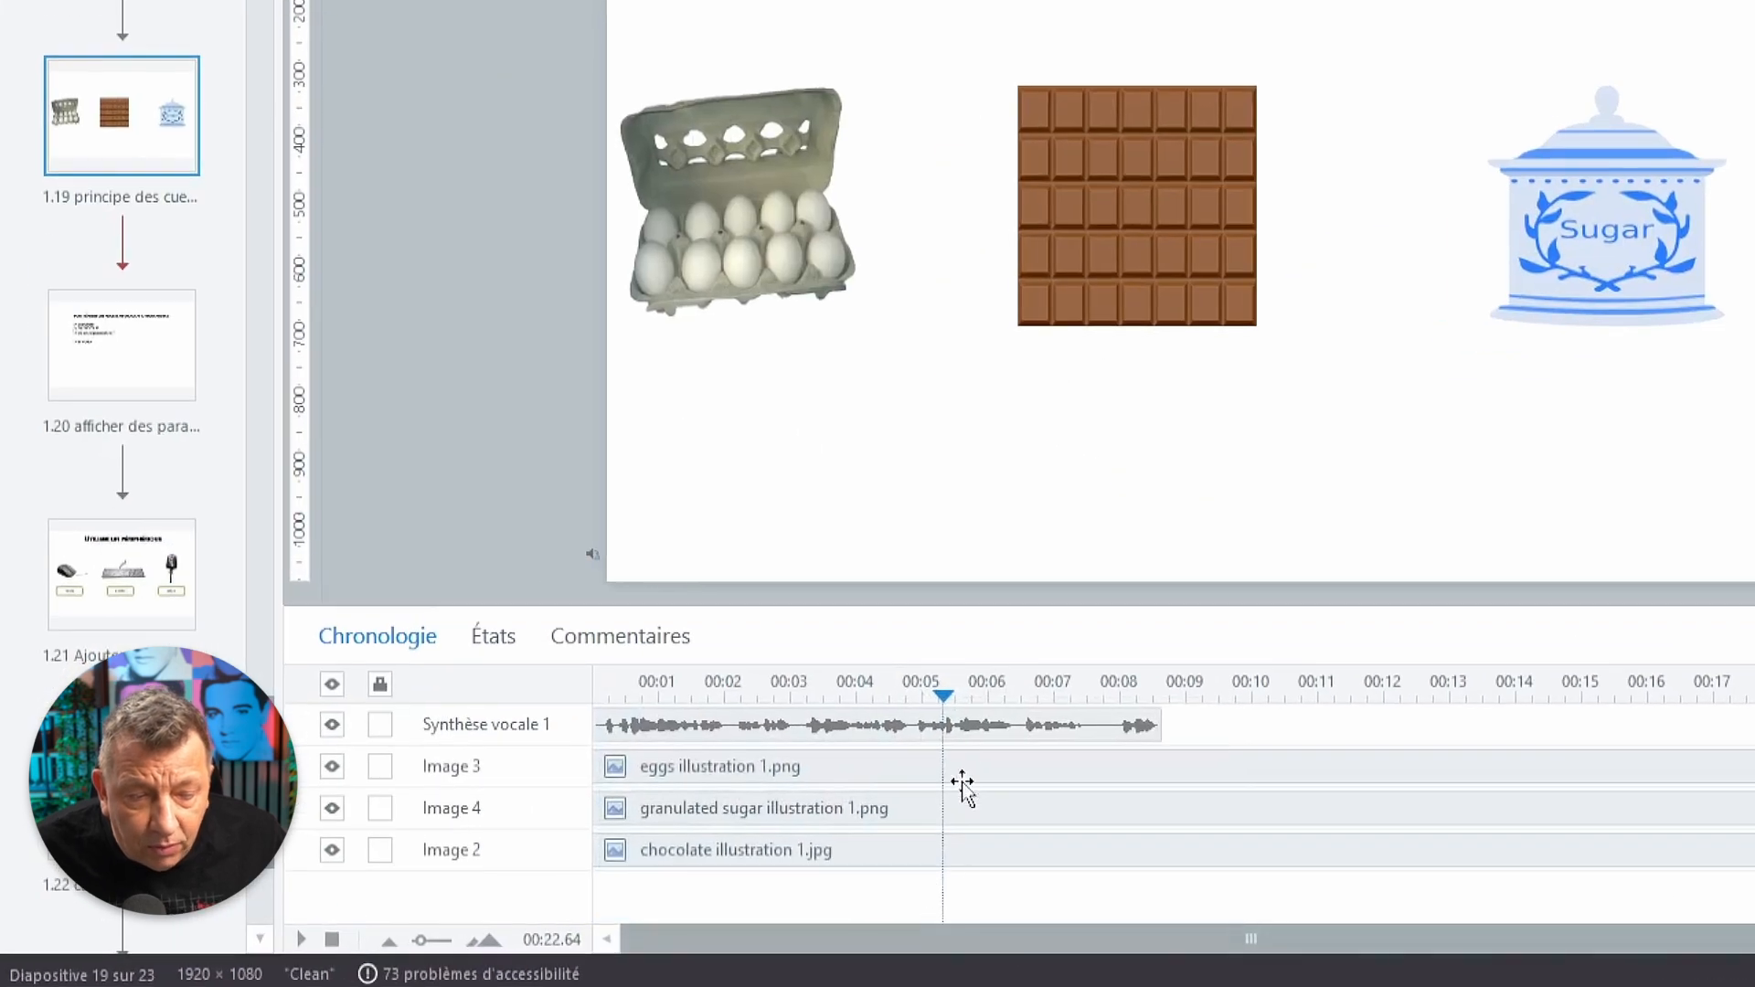
right_click(961, 699)
left_click(1031, 706)
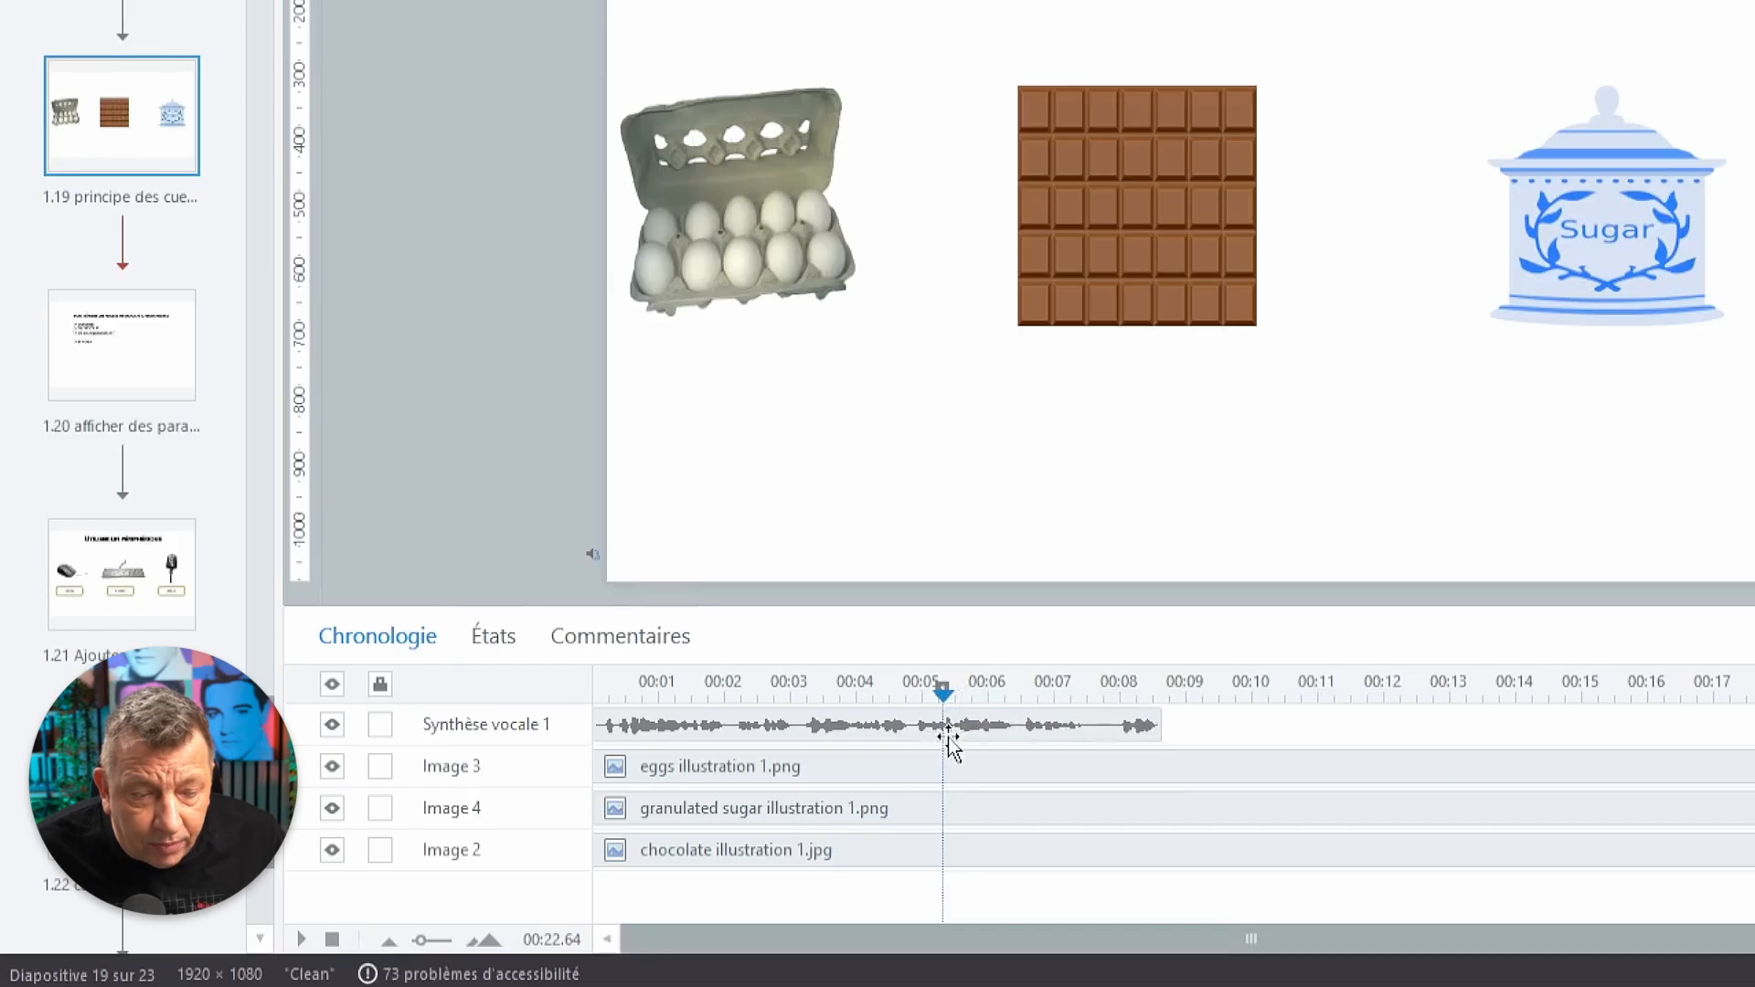
Move the playhead to about 4.6 s and create a second cue point there.
left_click_drag(942, 716, 1036, 717)
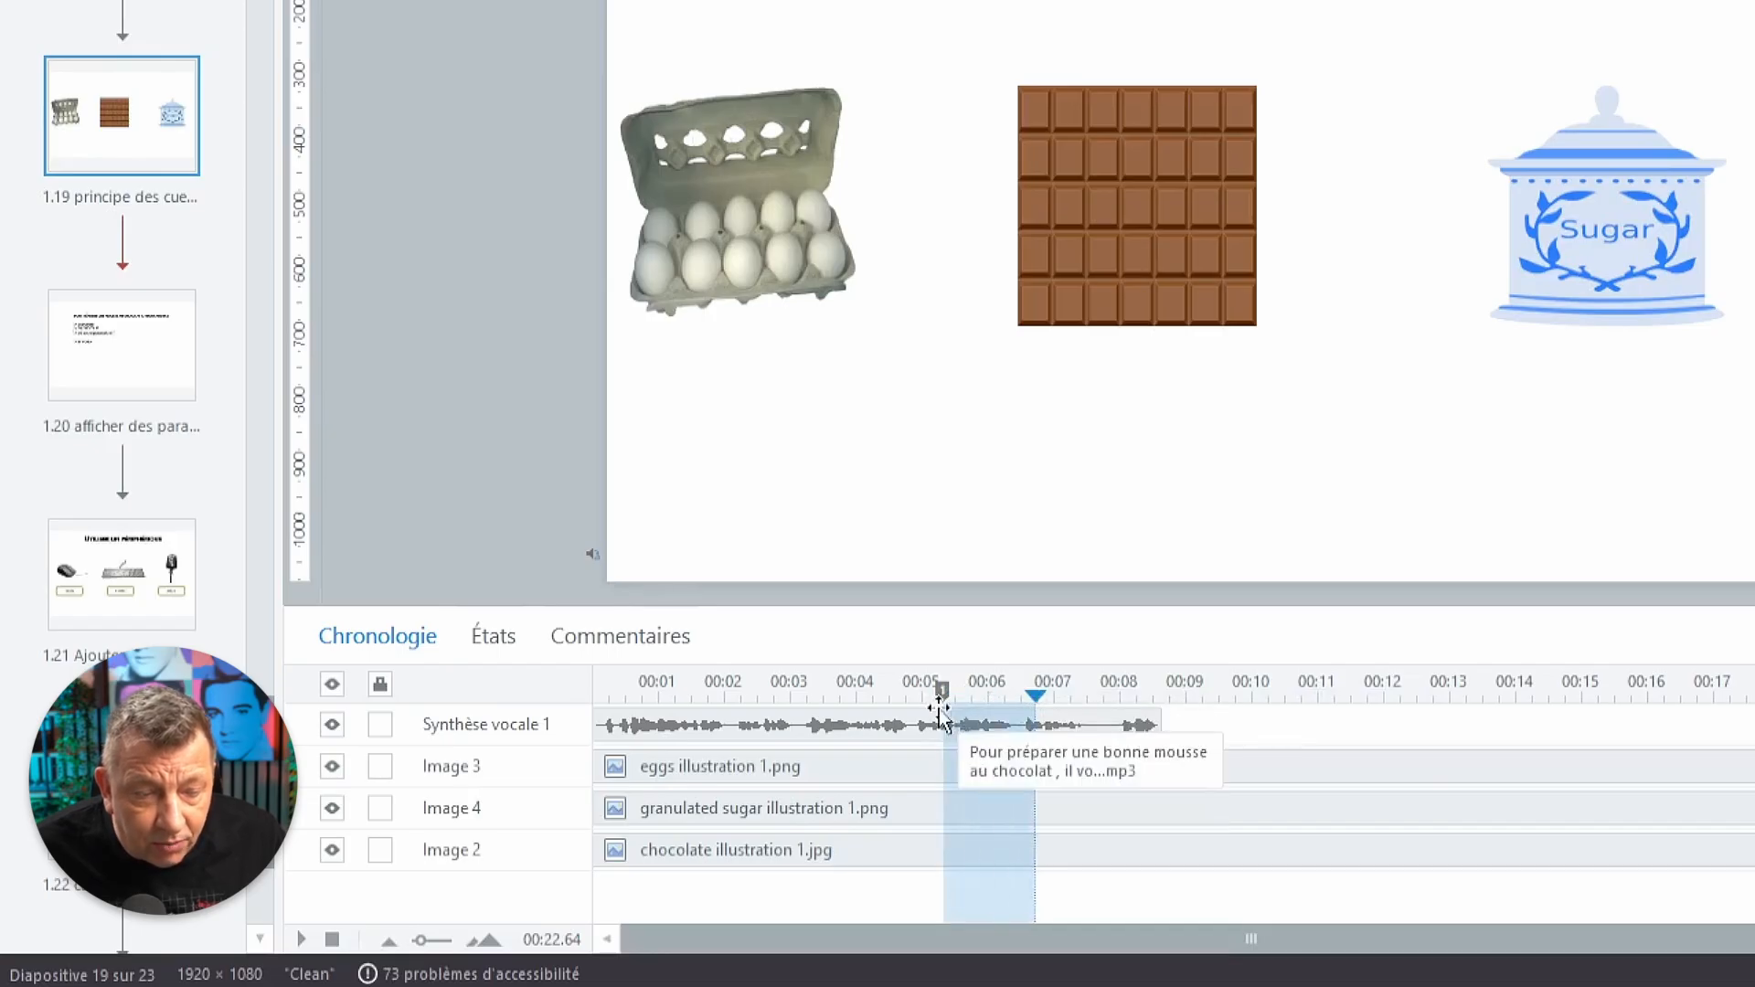
left_click(901, 699)
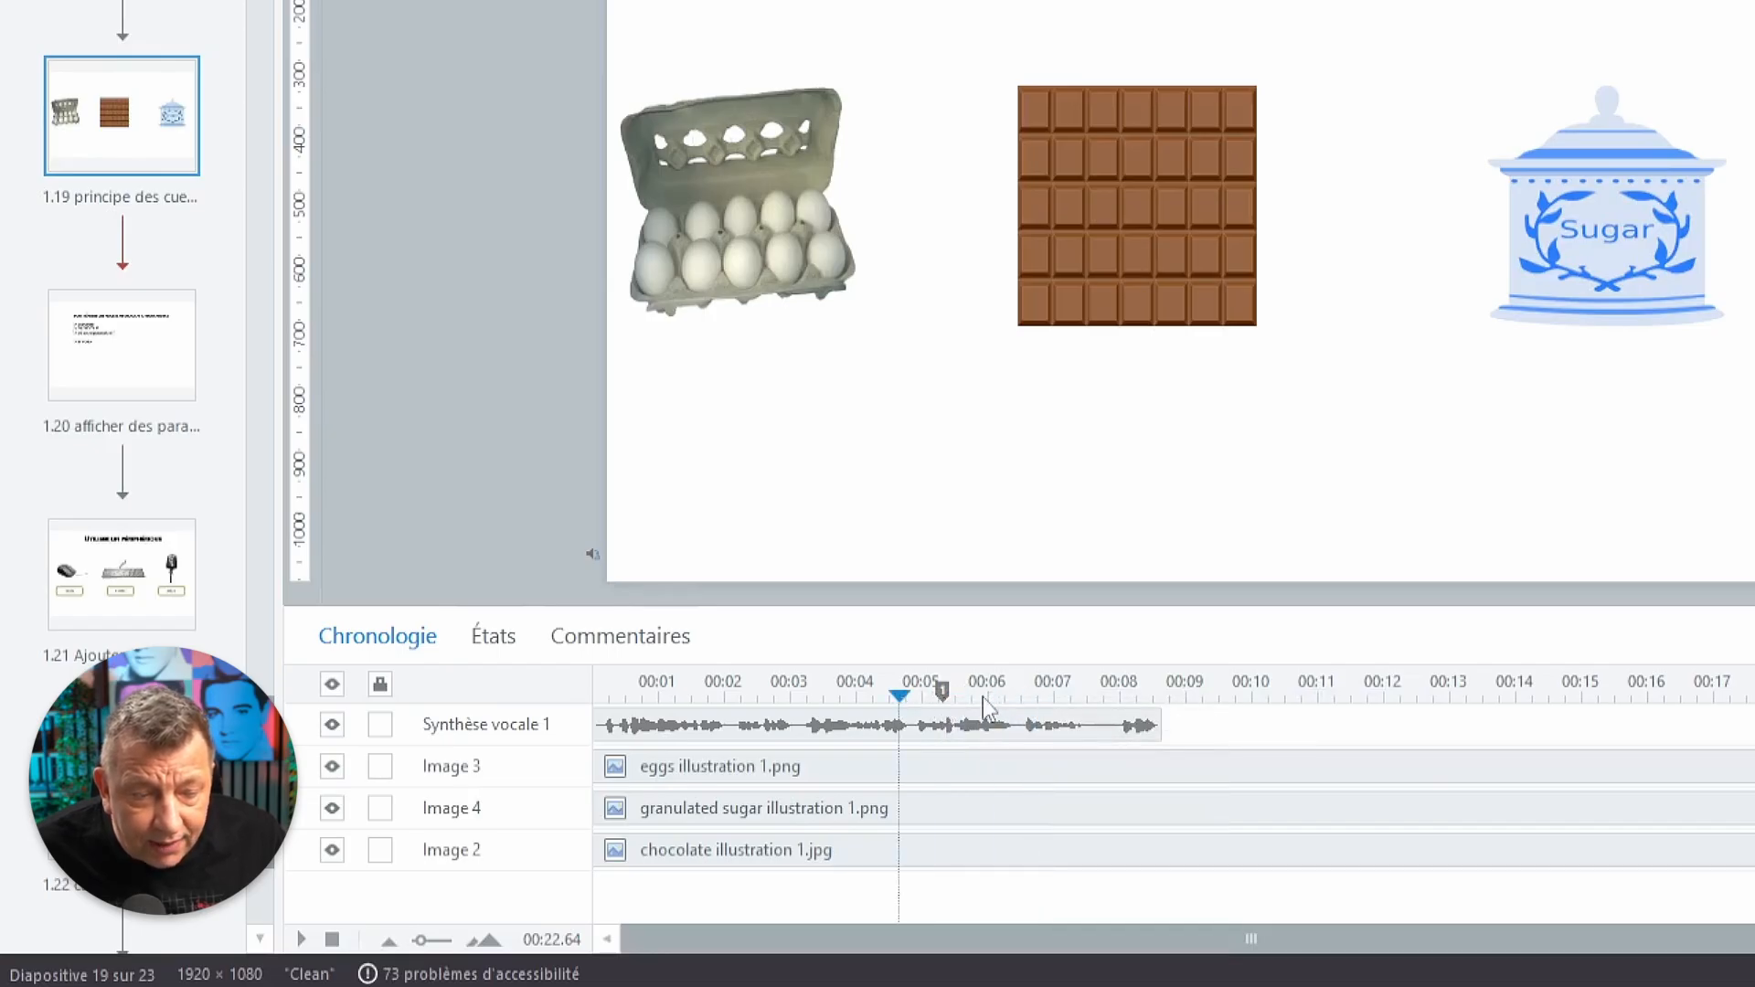
right_click(1040, 695)
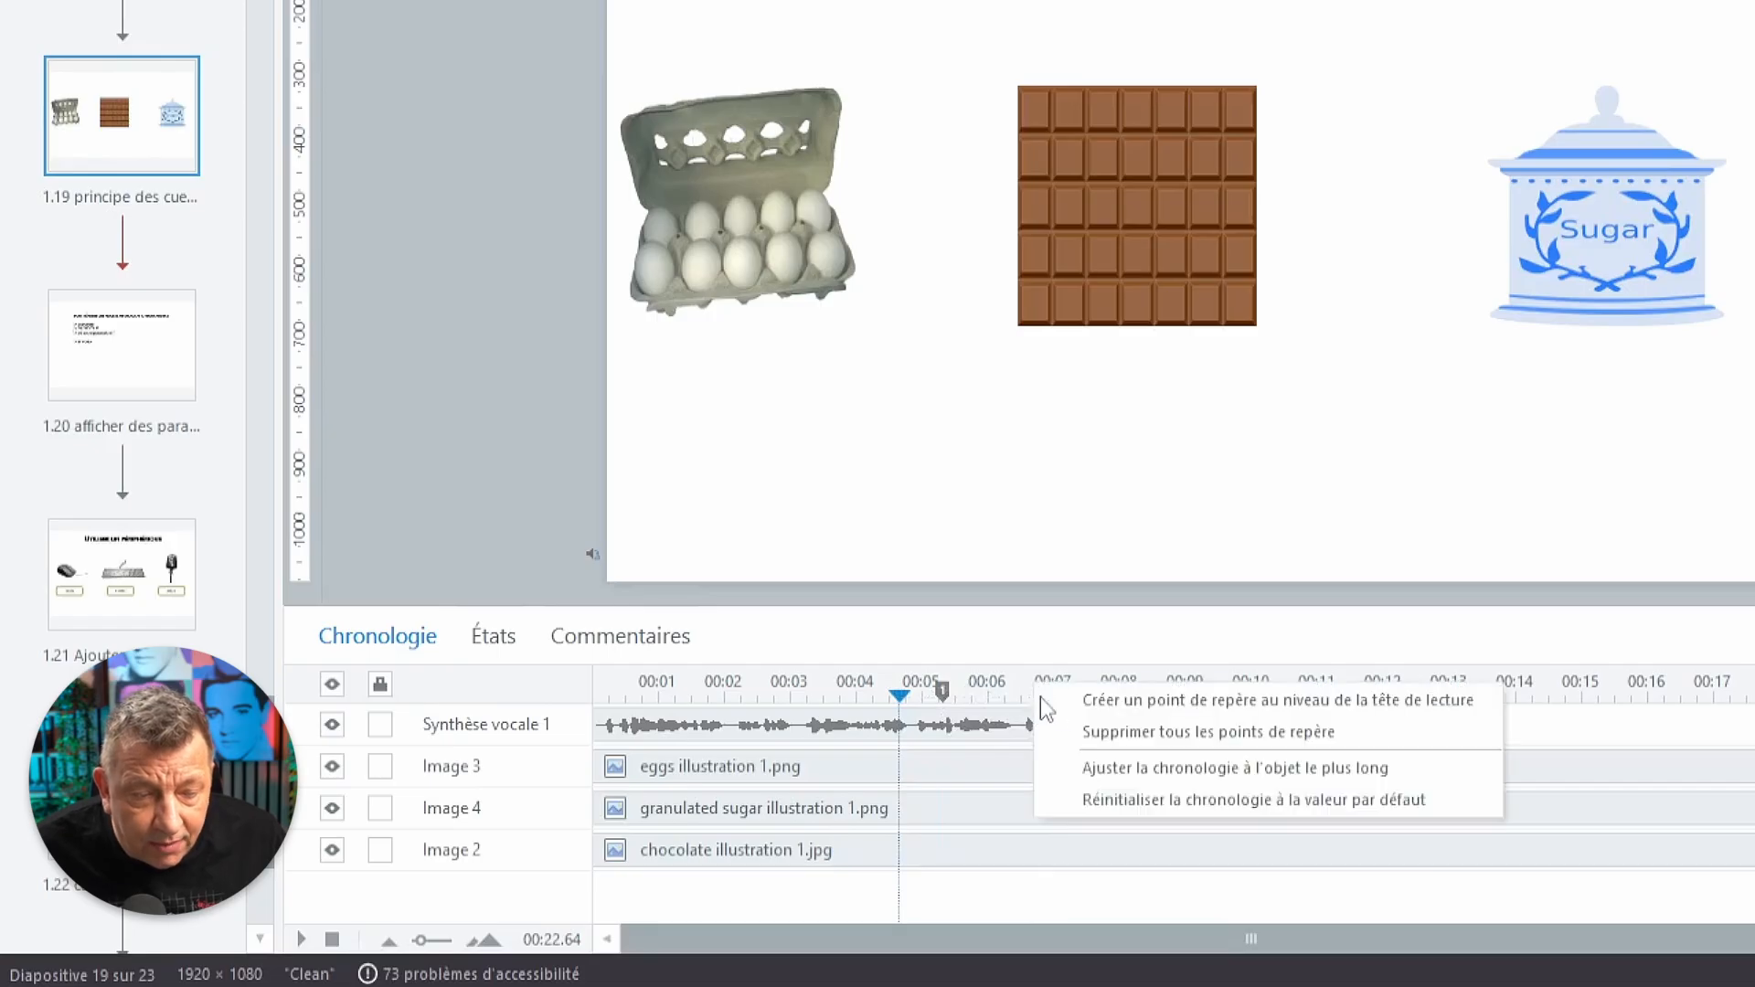
left_click(1058, 713)
Delete all cue points from the timeline.
left_click_drag(899, 697, 818, 699)
left_click(859, 714)
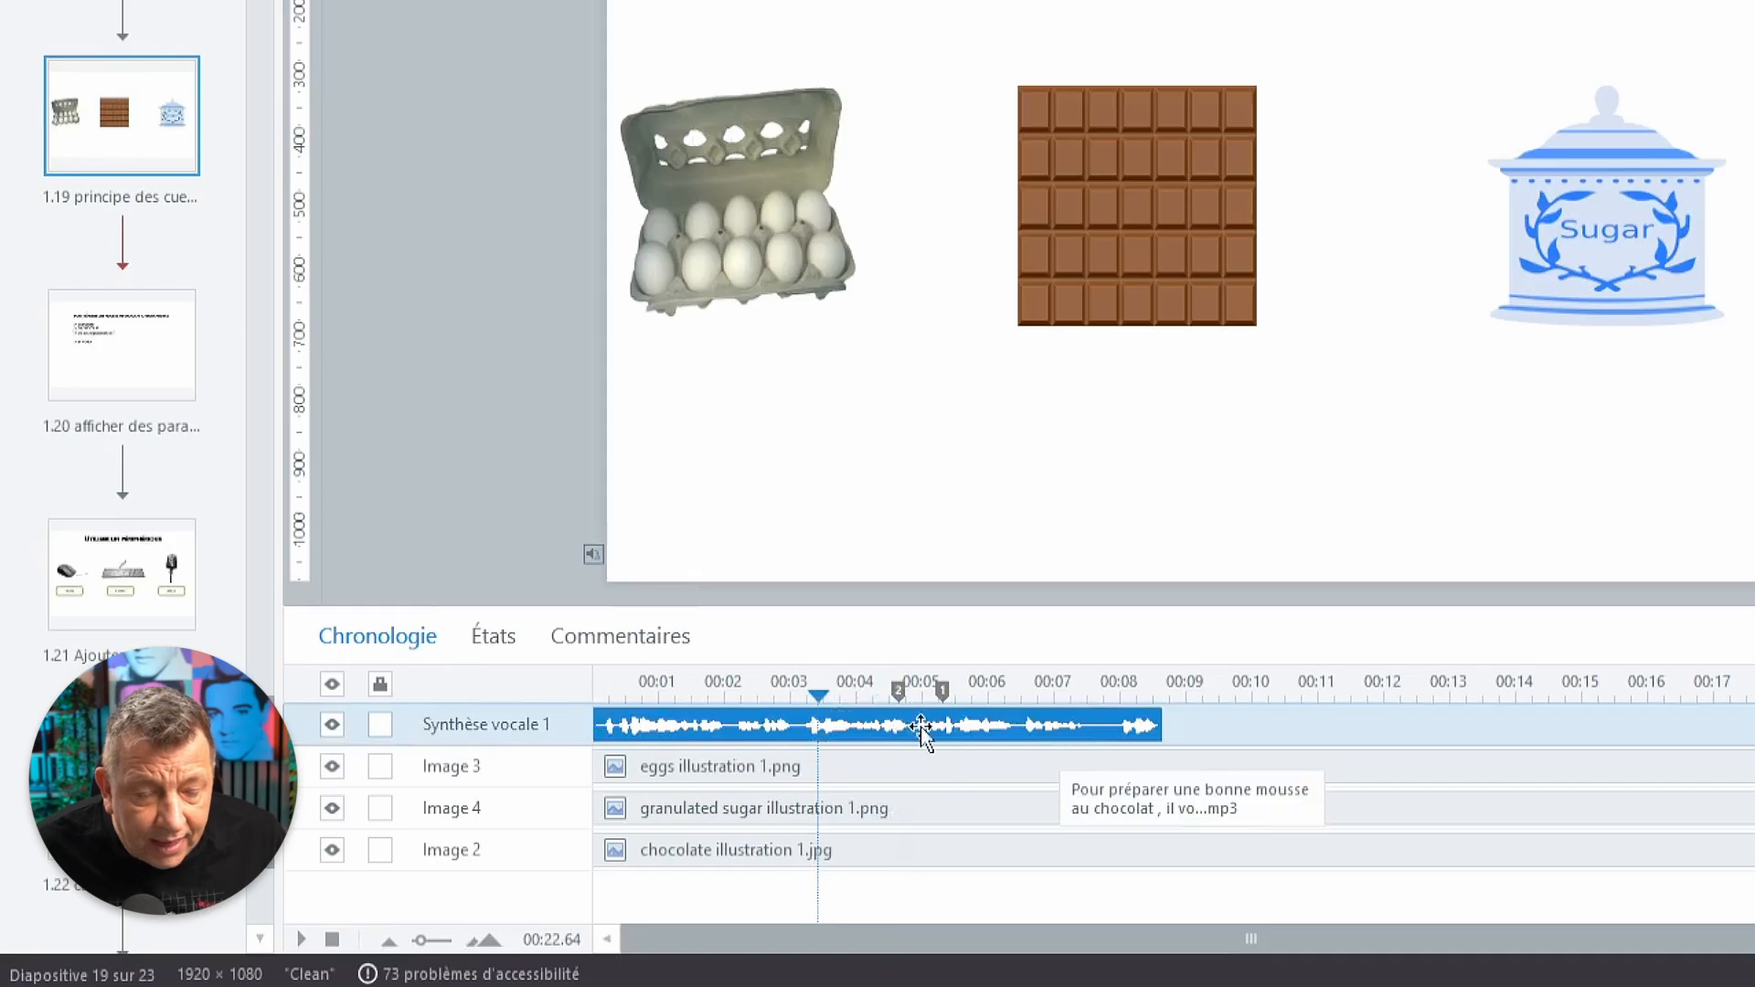
right_click(1182, 691)
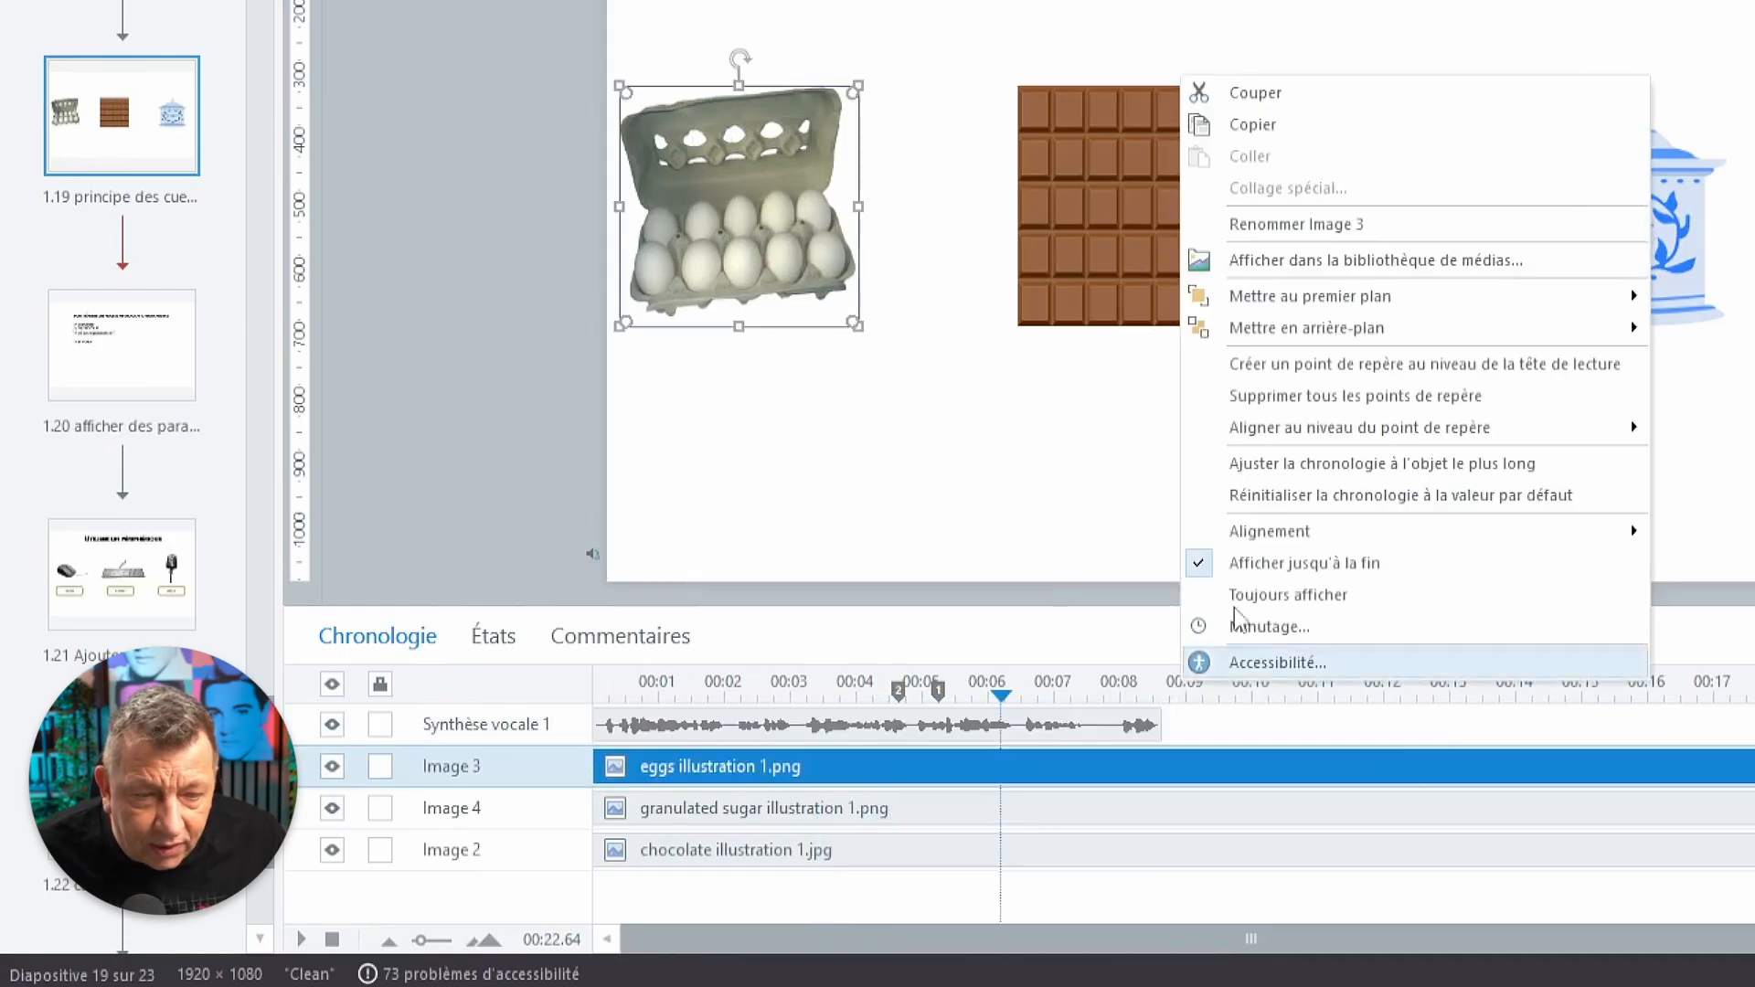
left_click(1379, 394)
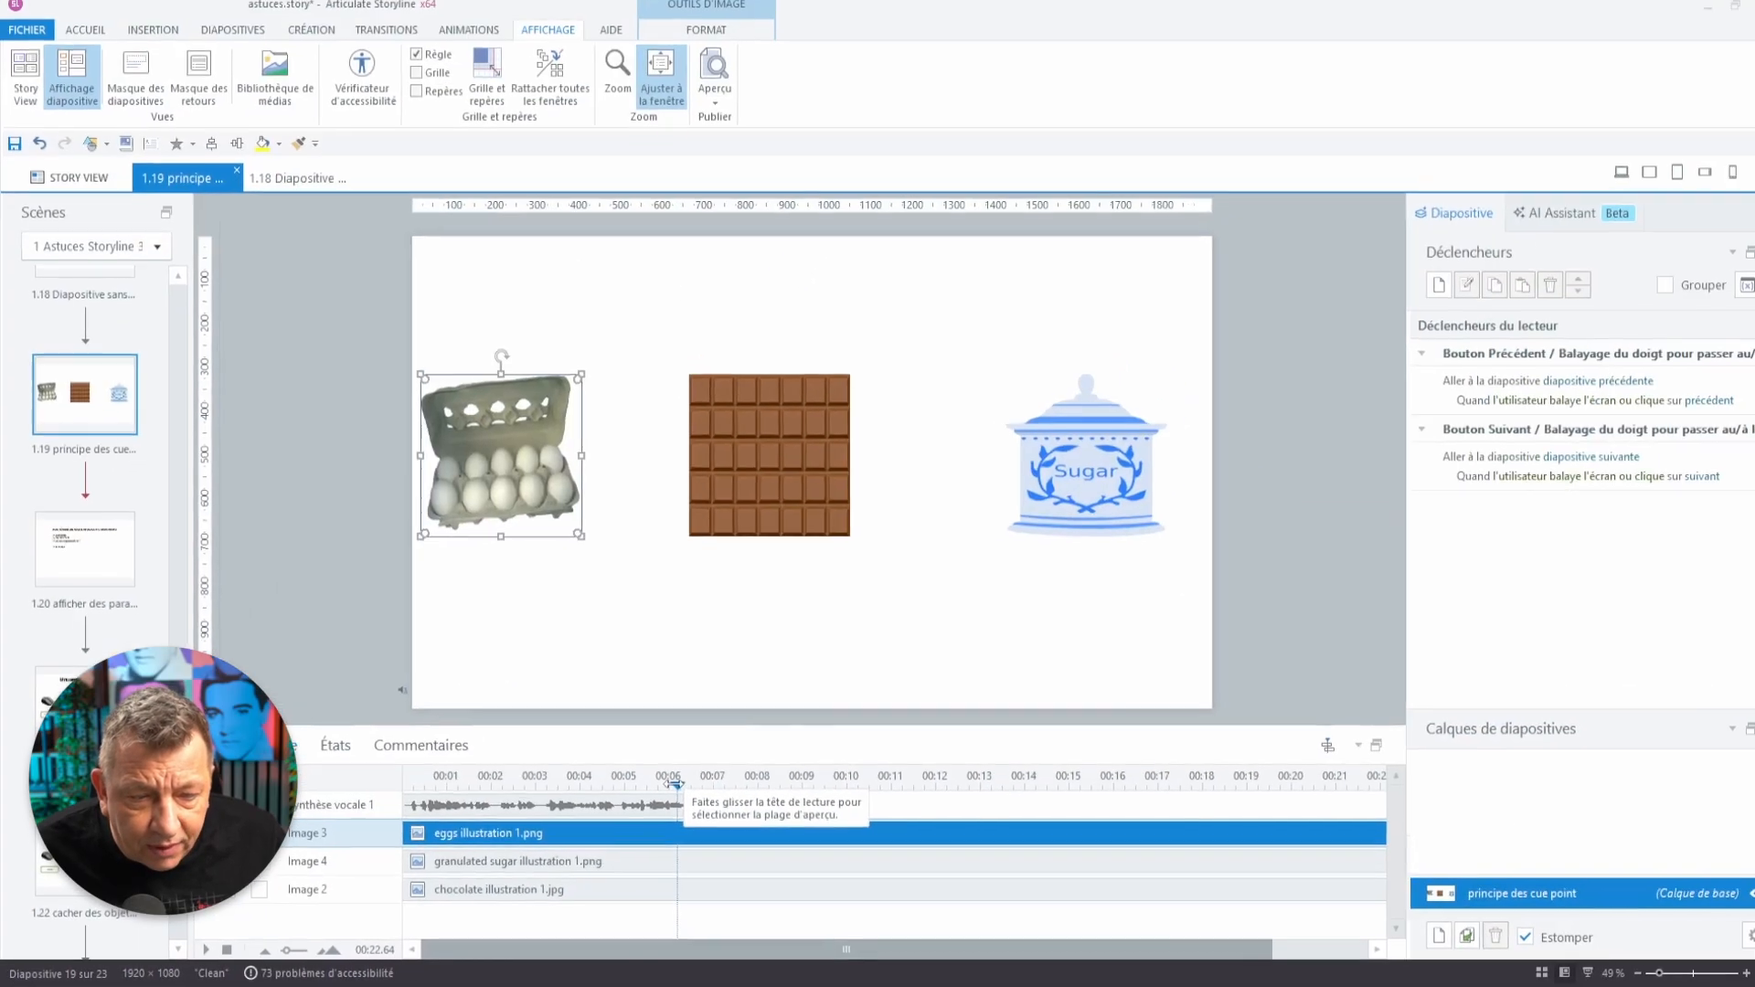
Play the timeline from the start to listen to the narration.
left_click(408, 777)
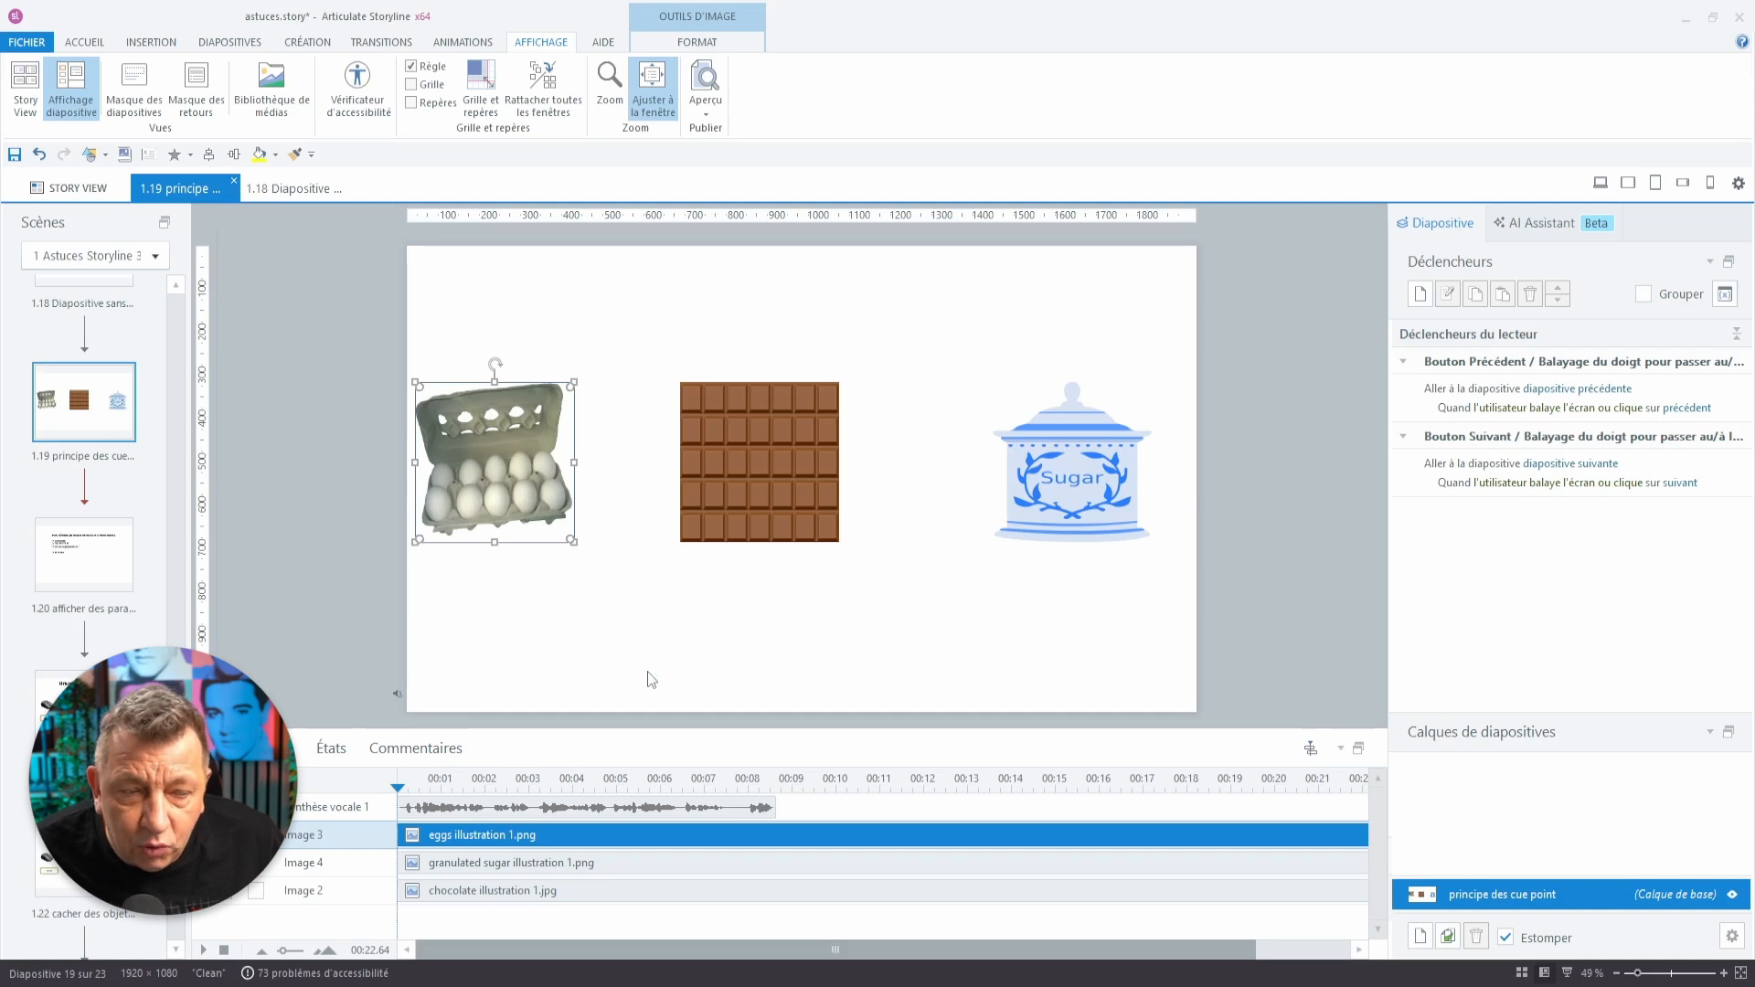
key("space")
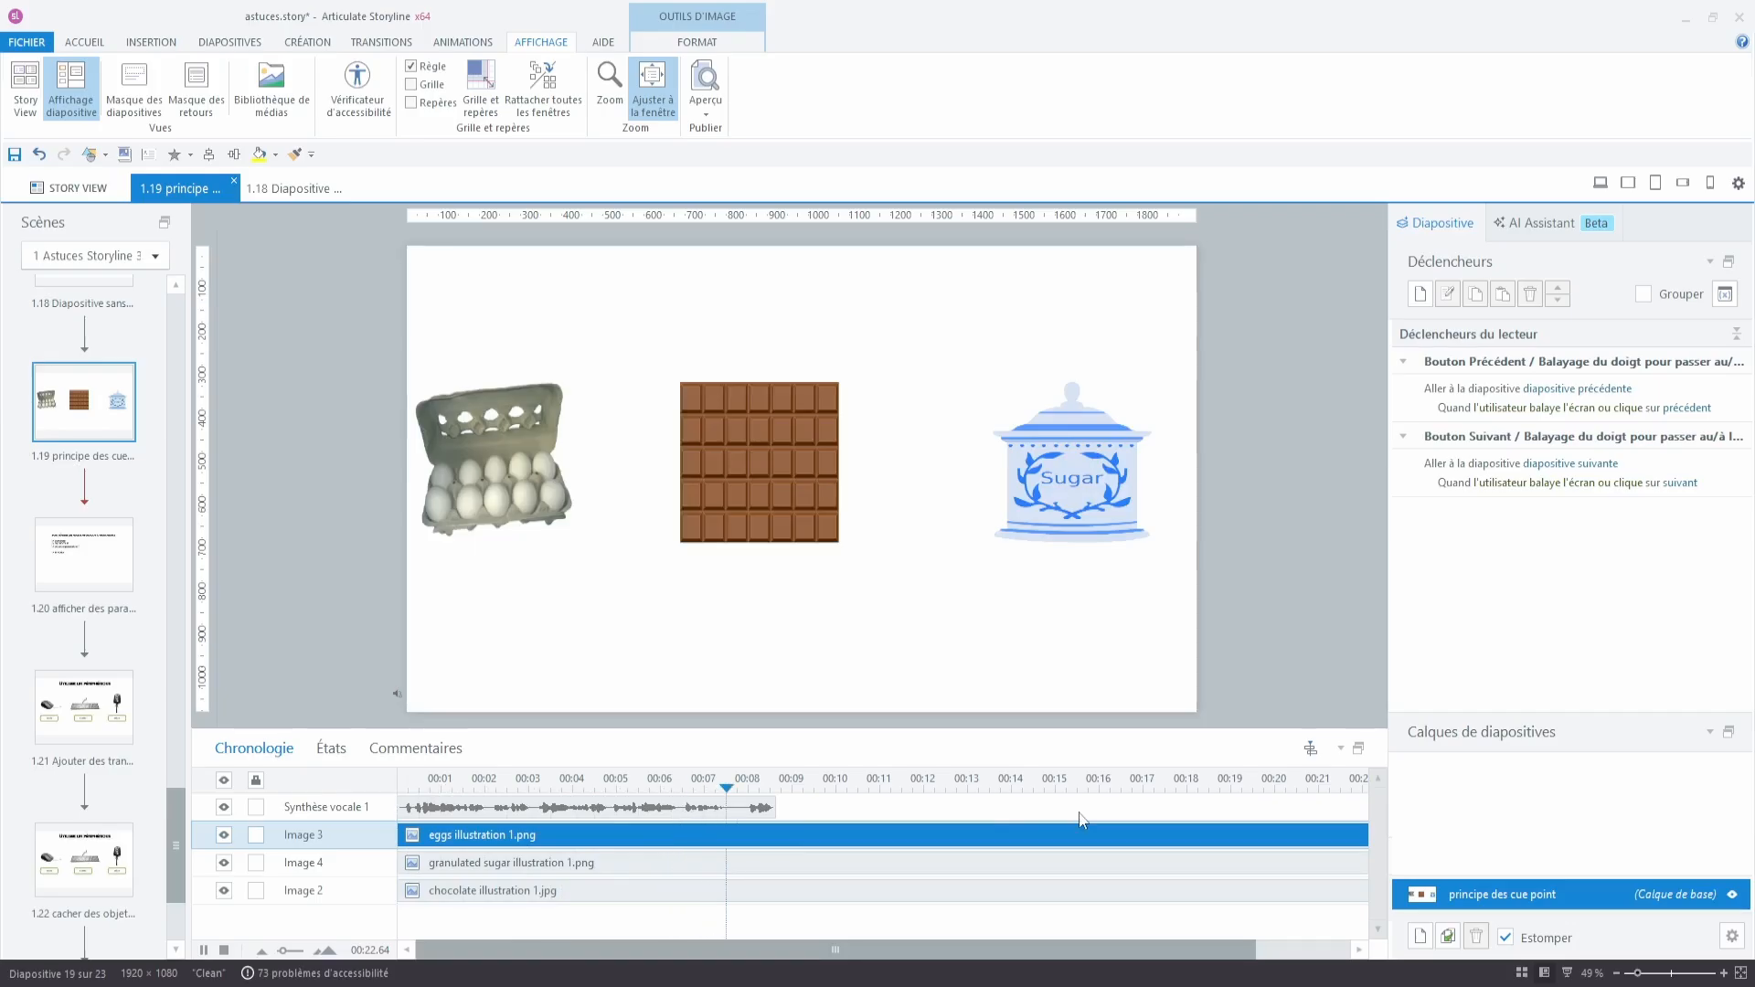
left_click(852, 649)
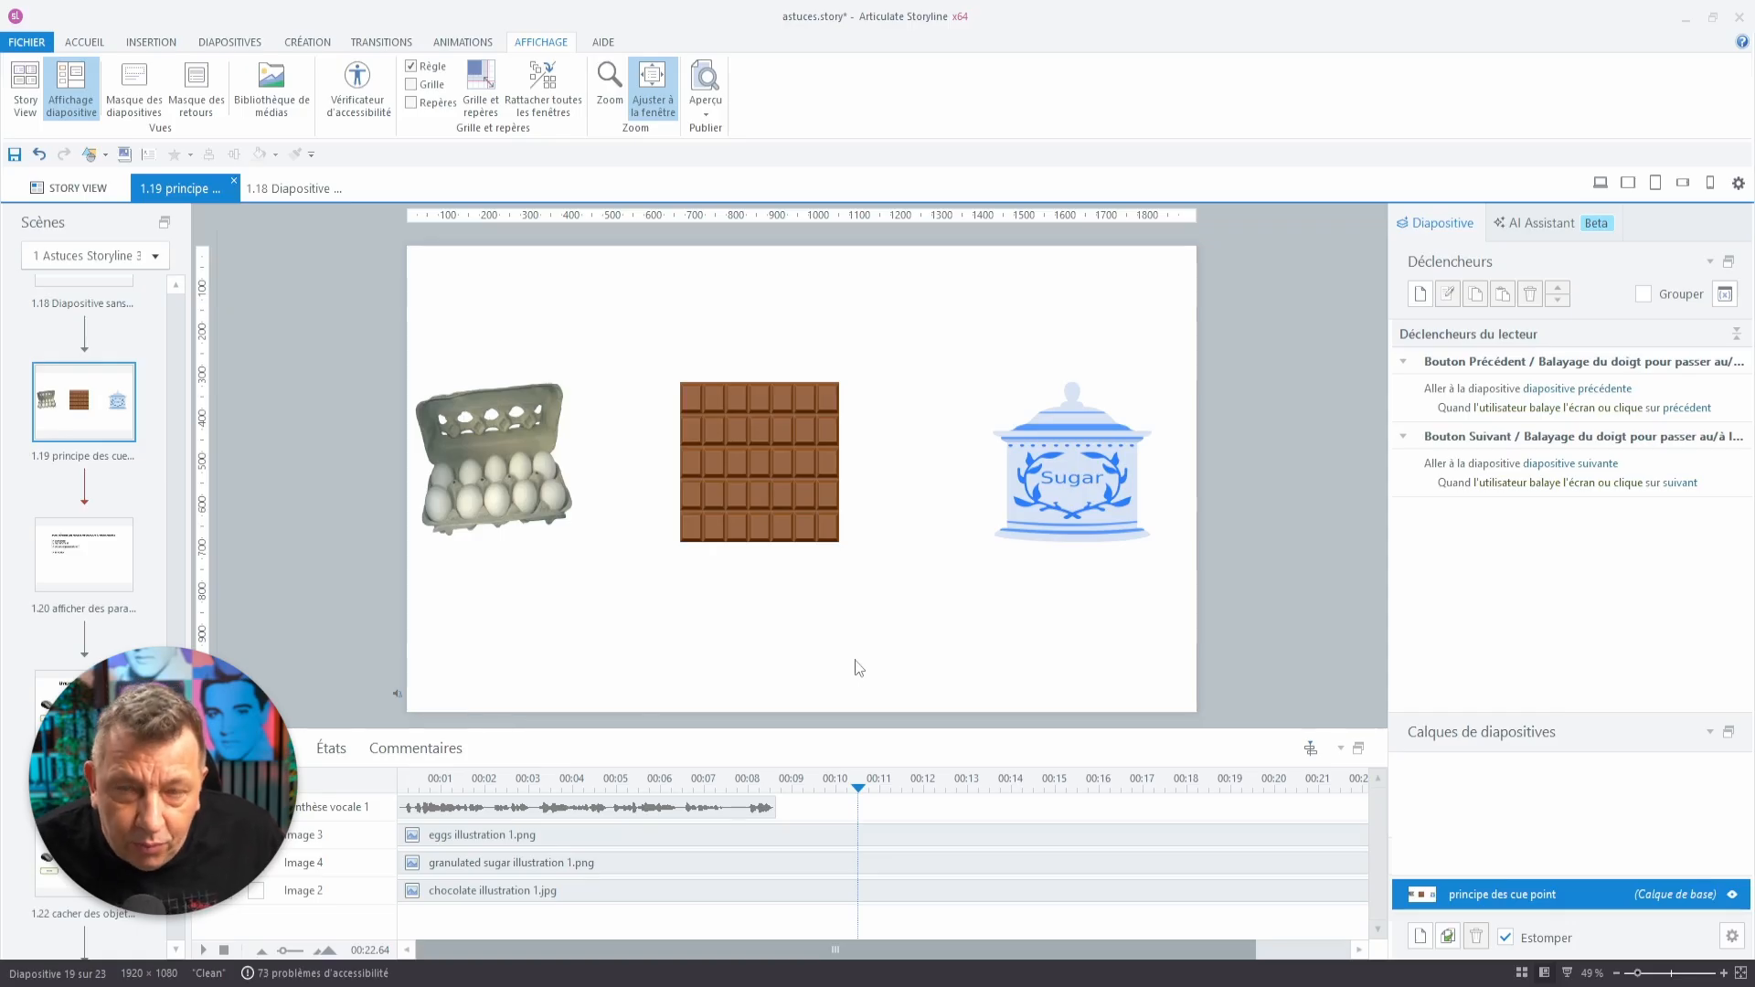
Play the timeline from the start and create cue points at about 3.5, 4.5 and 7.2 s during the narration.
left_click(981, 776)
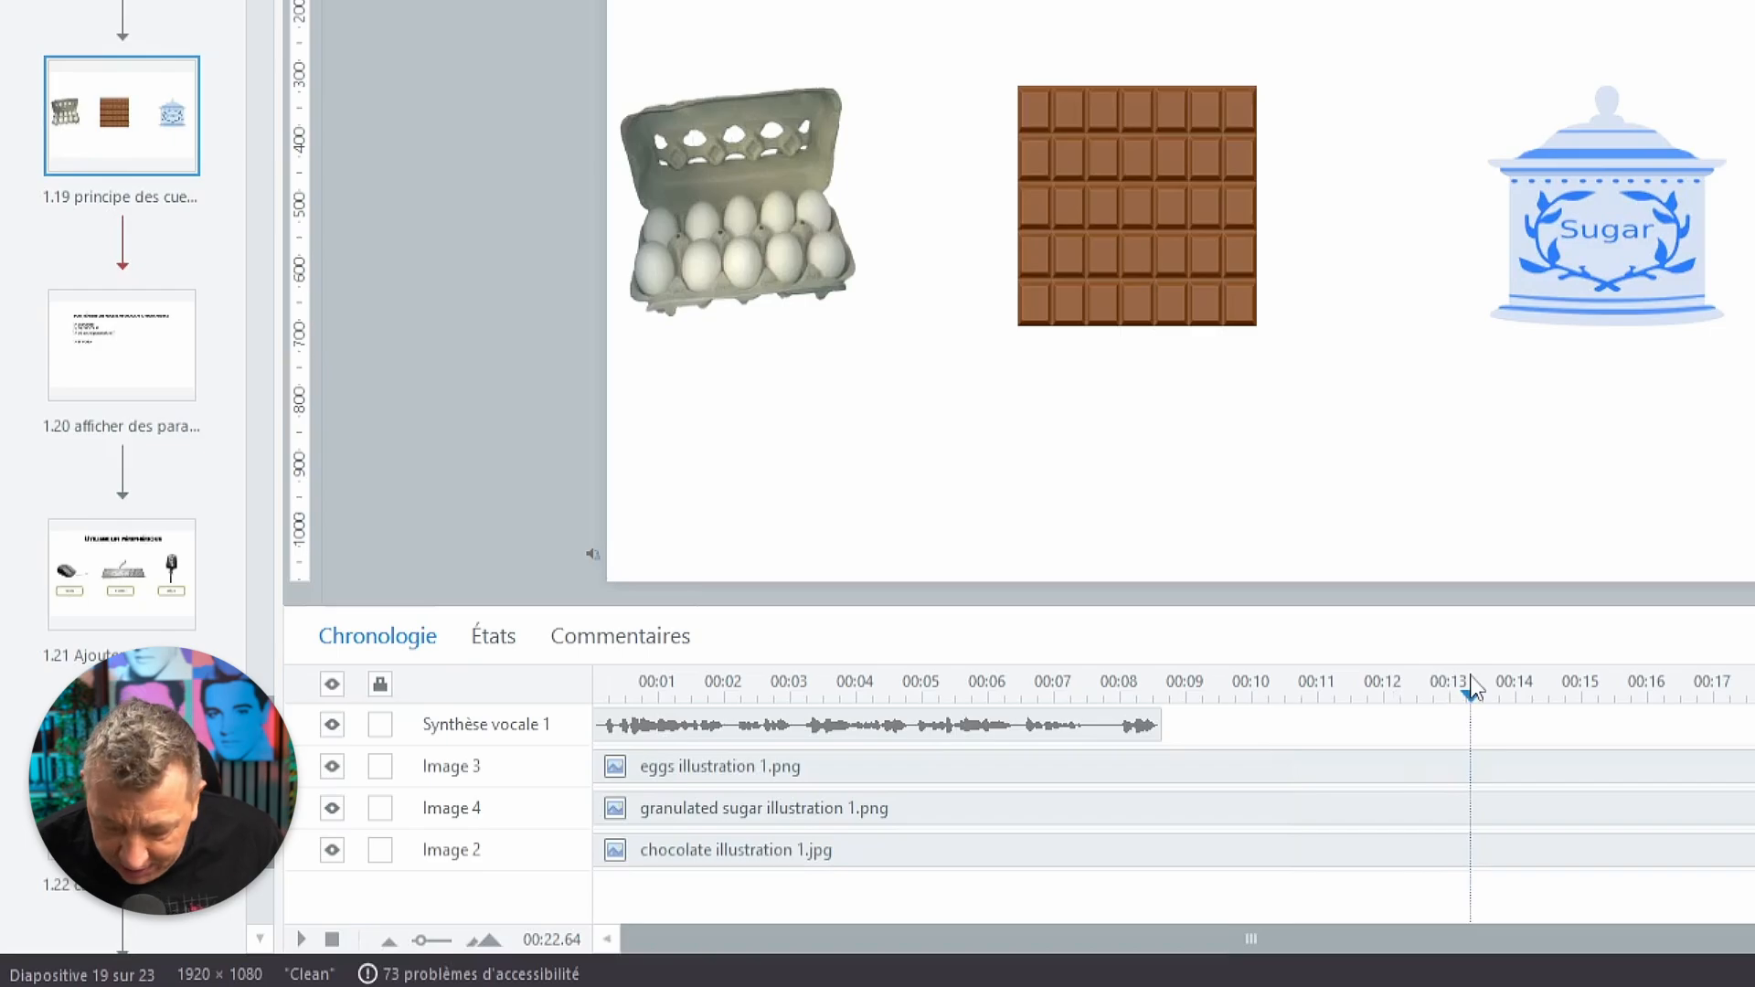
key("Home")
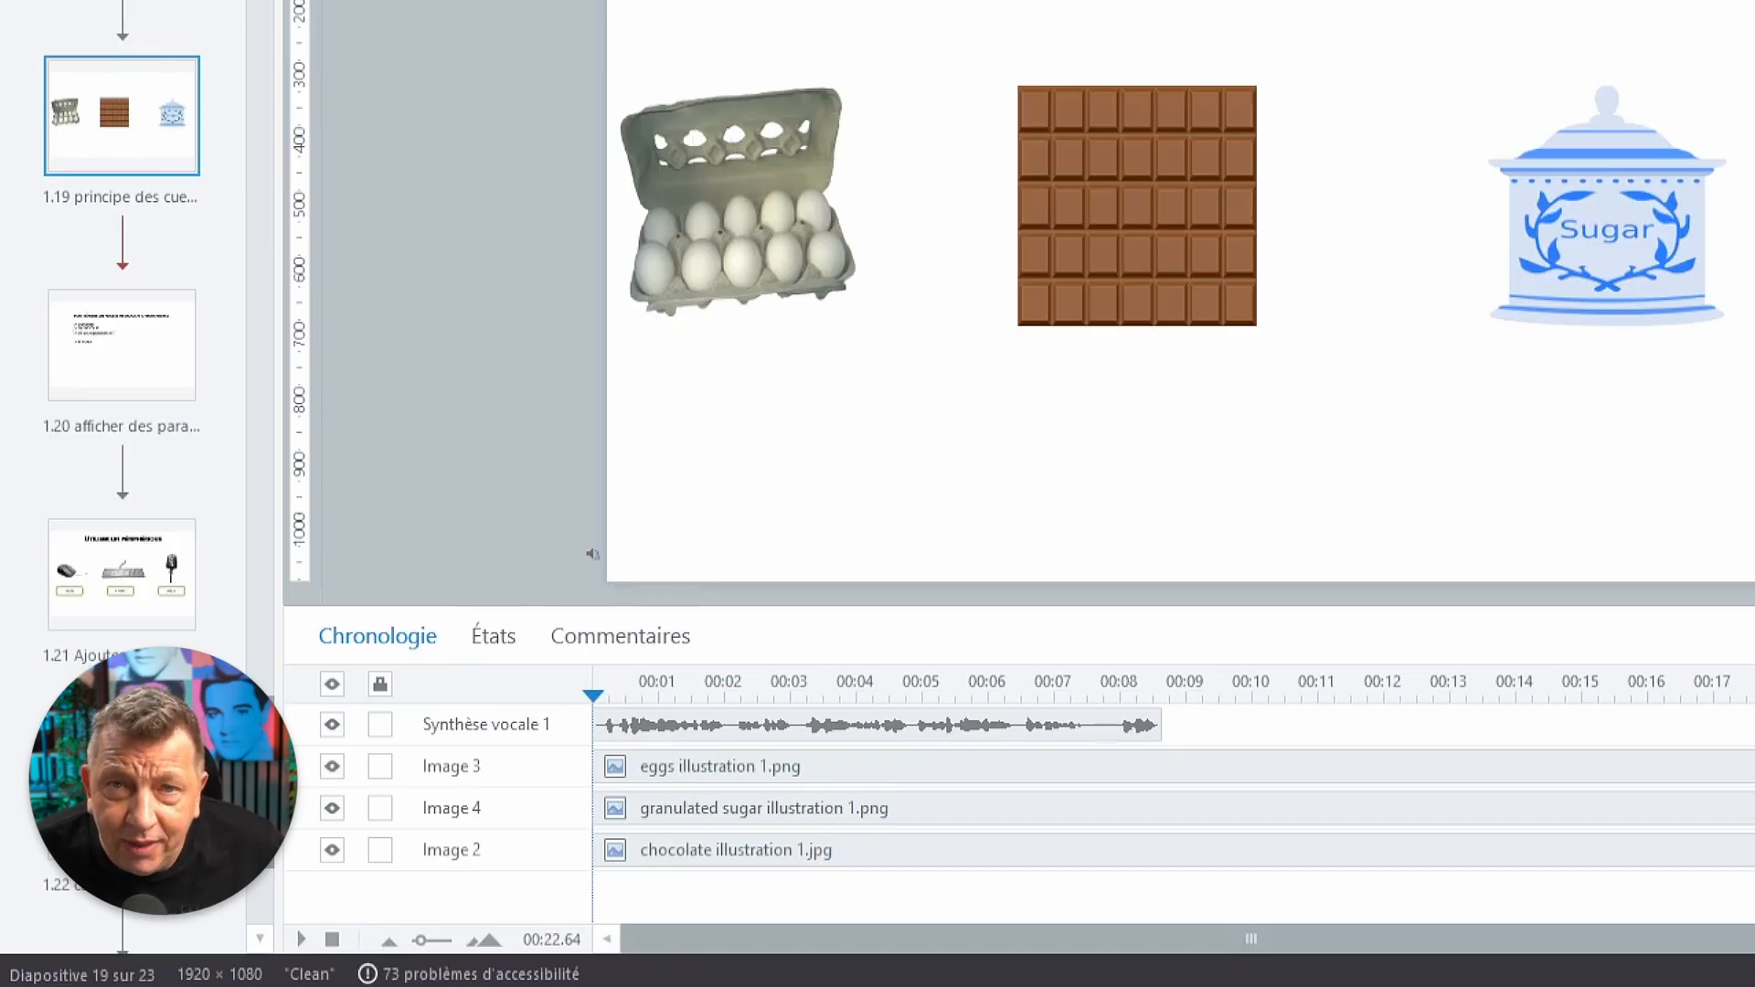
key("space")
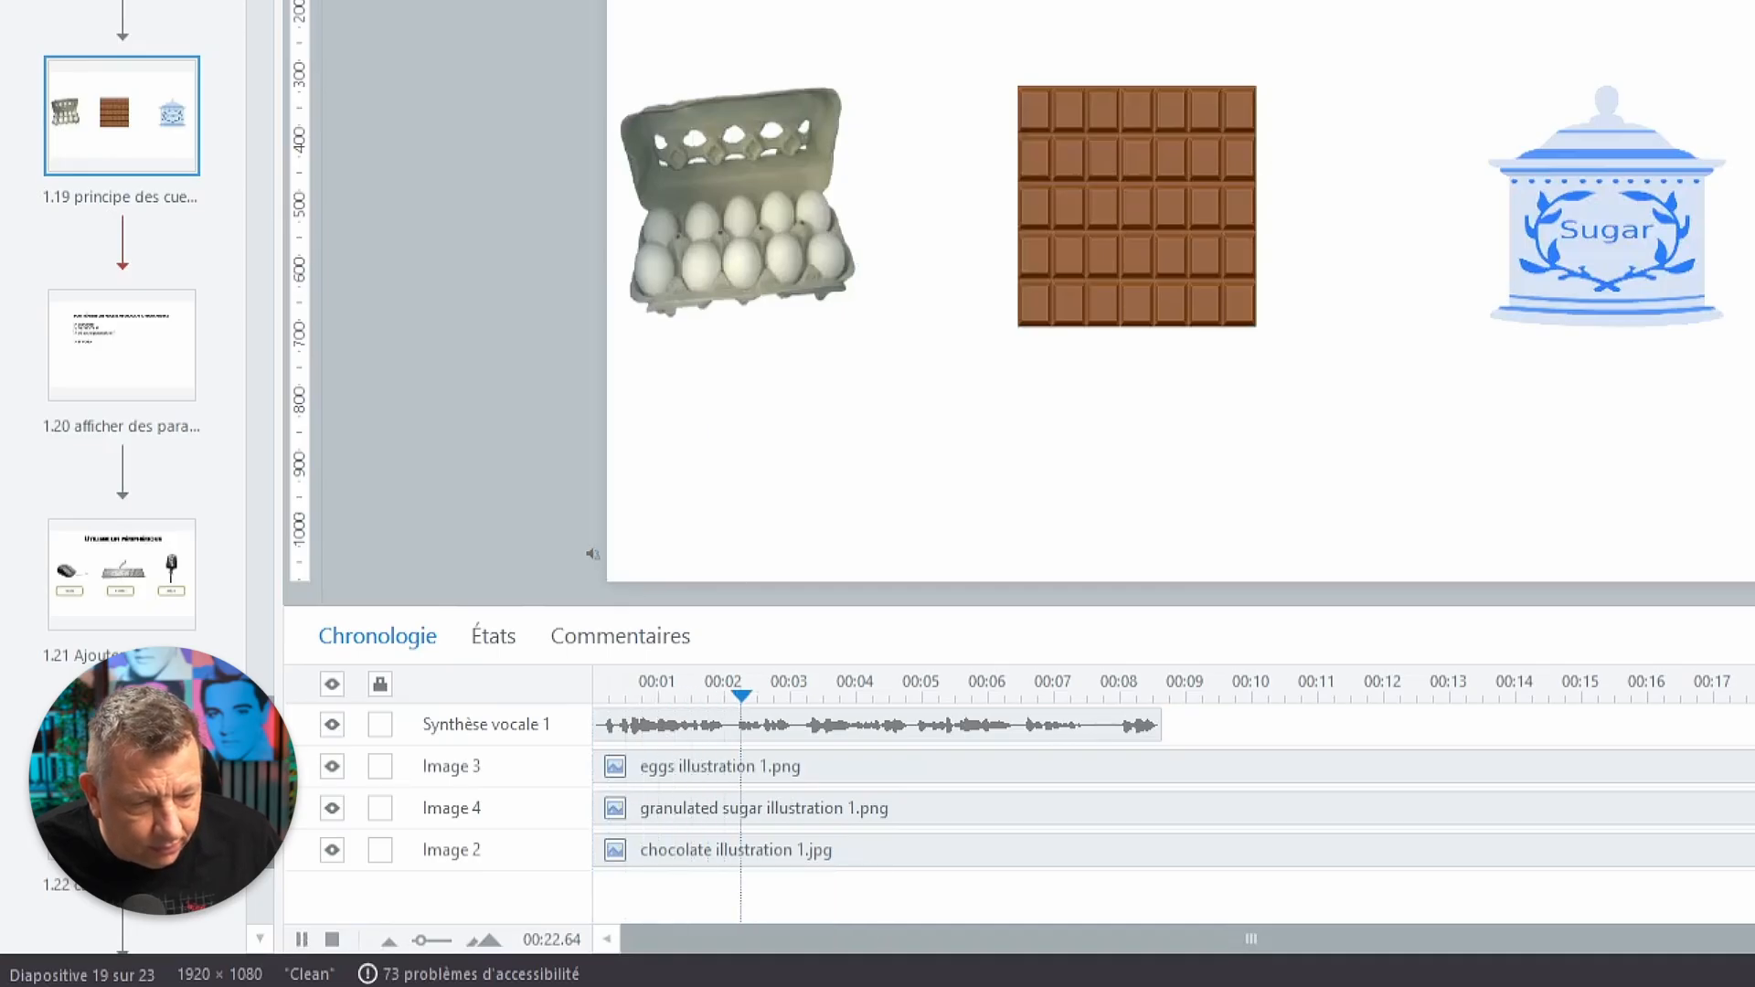
key("c")
key("c")
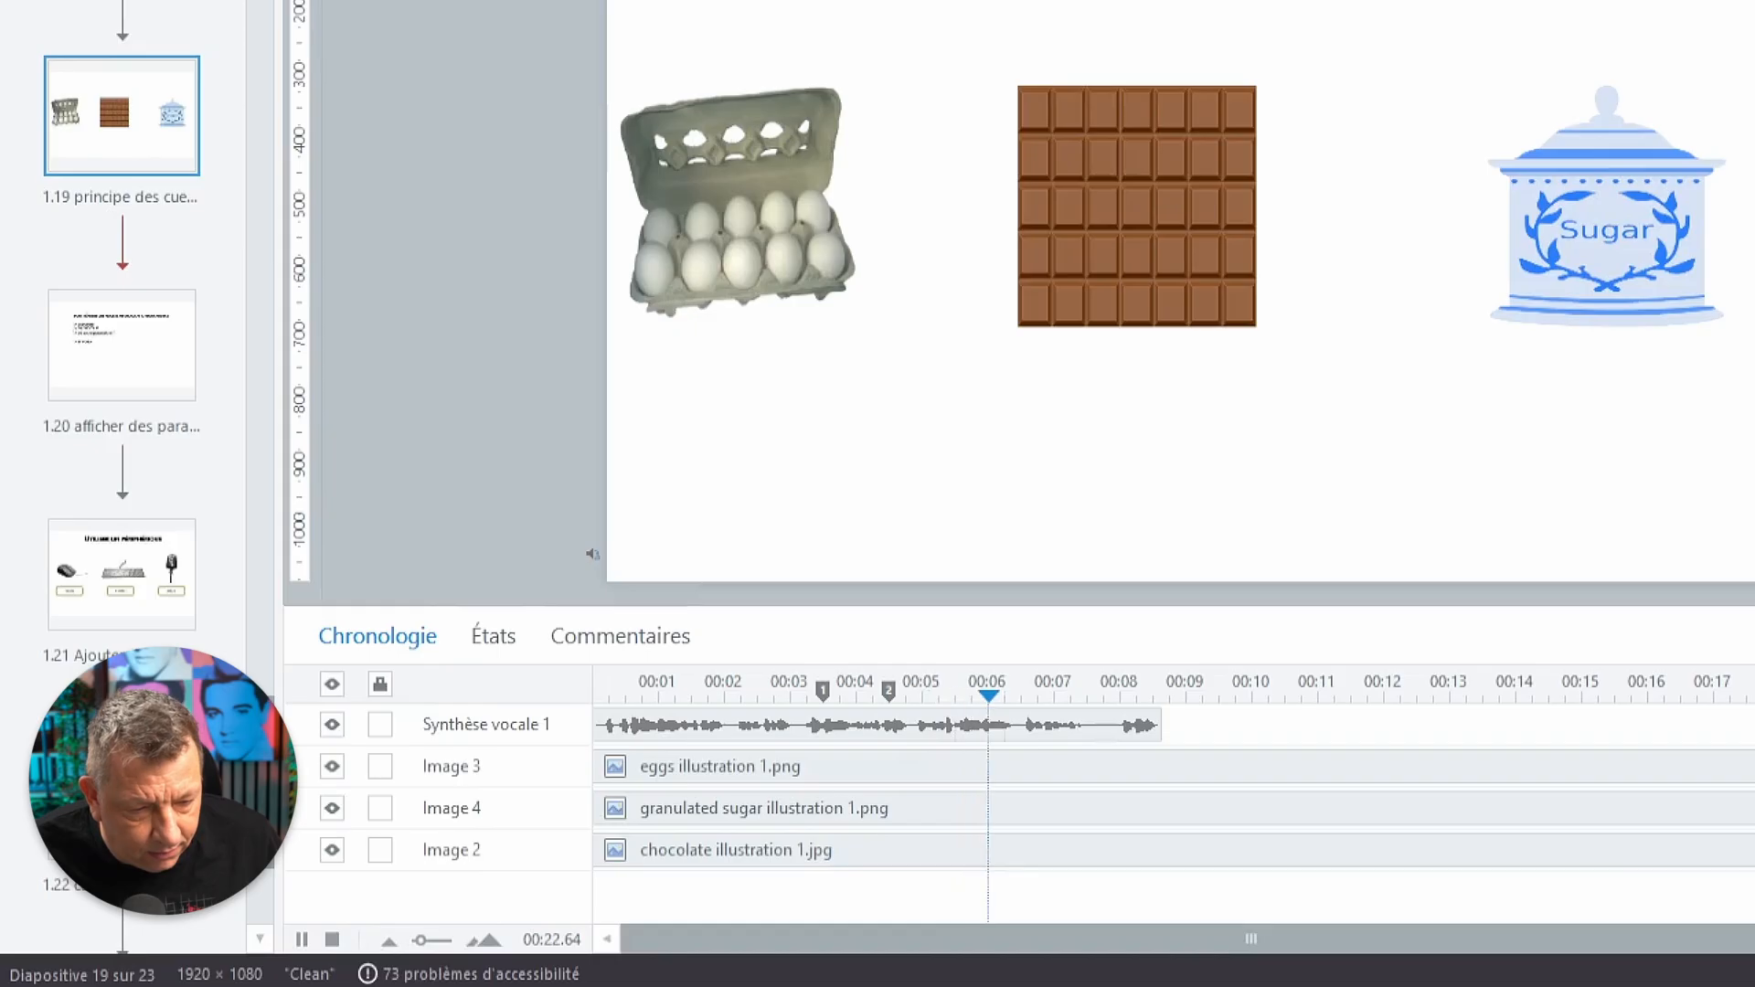
key("c")
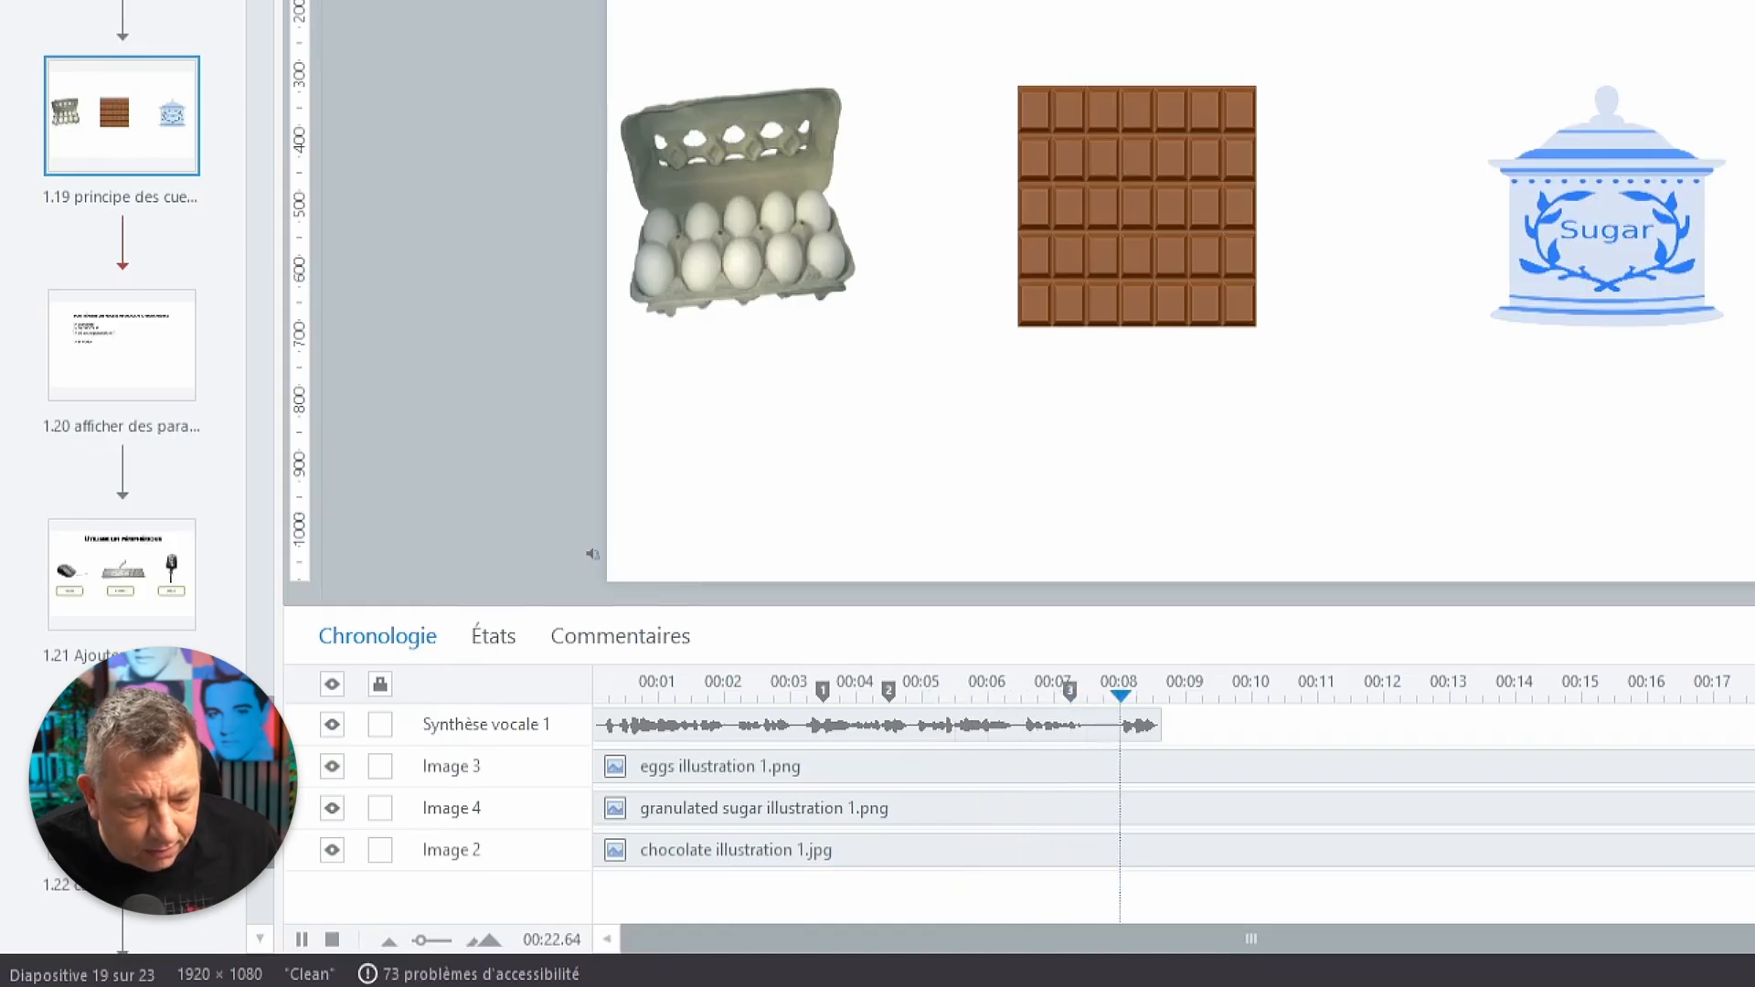
key("space")
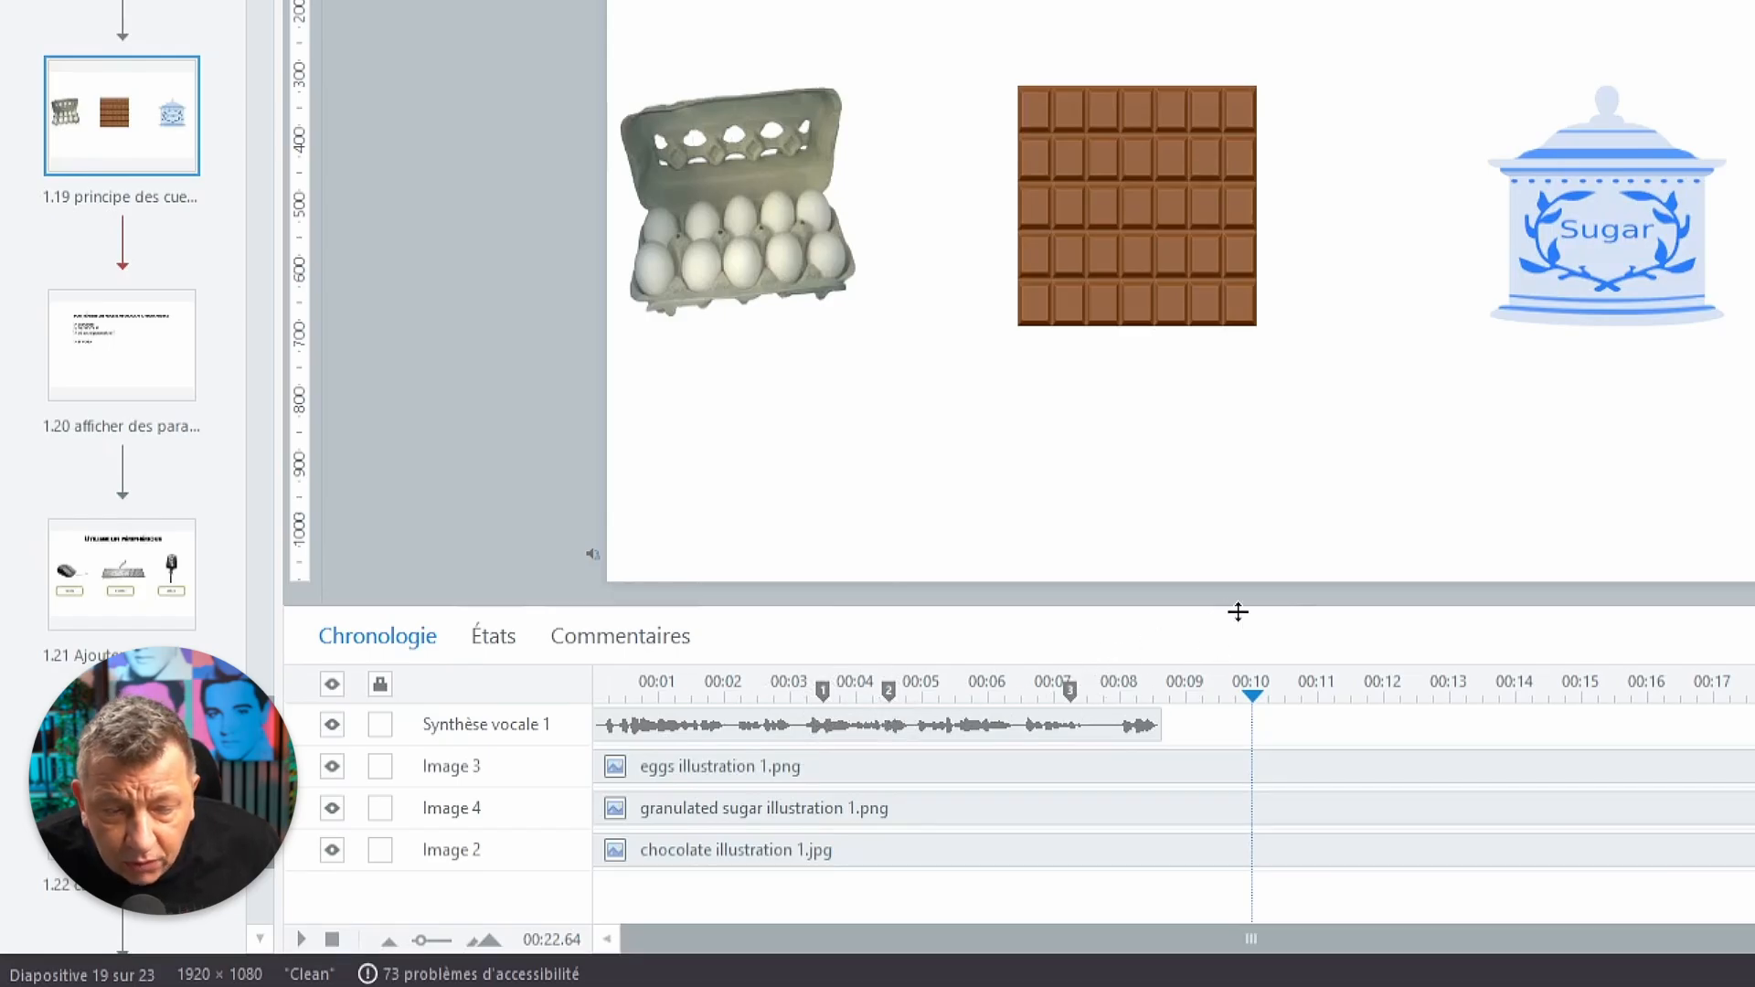
Align the eggs illustration's start on the timeline with cue point 1 (Point de repère 1).
left_click(690, 770)
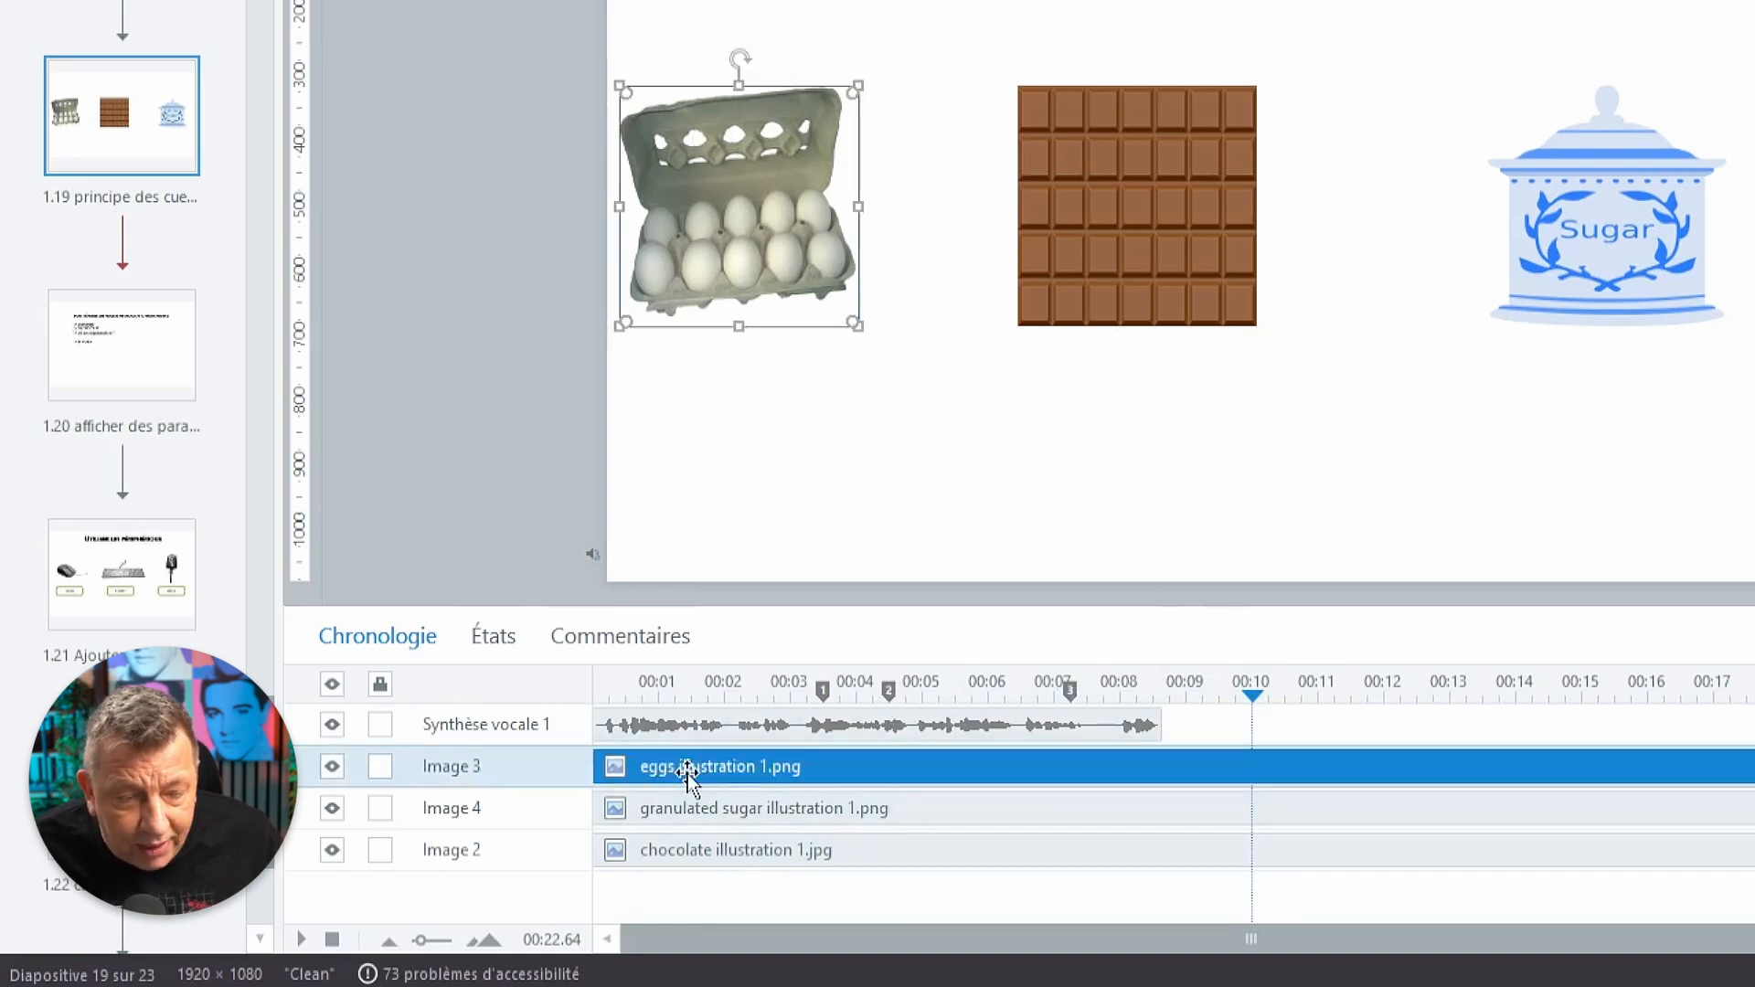
right_click(688, 770)
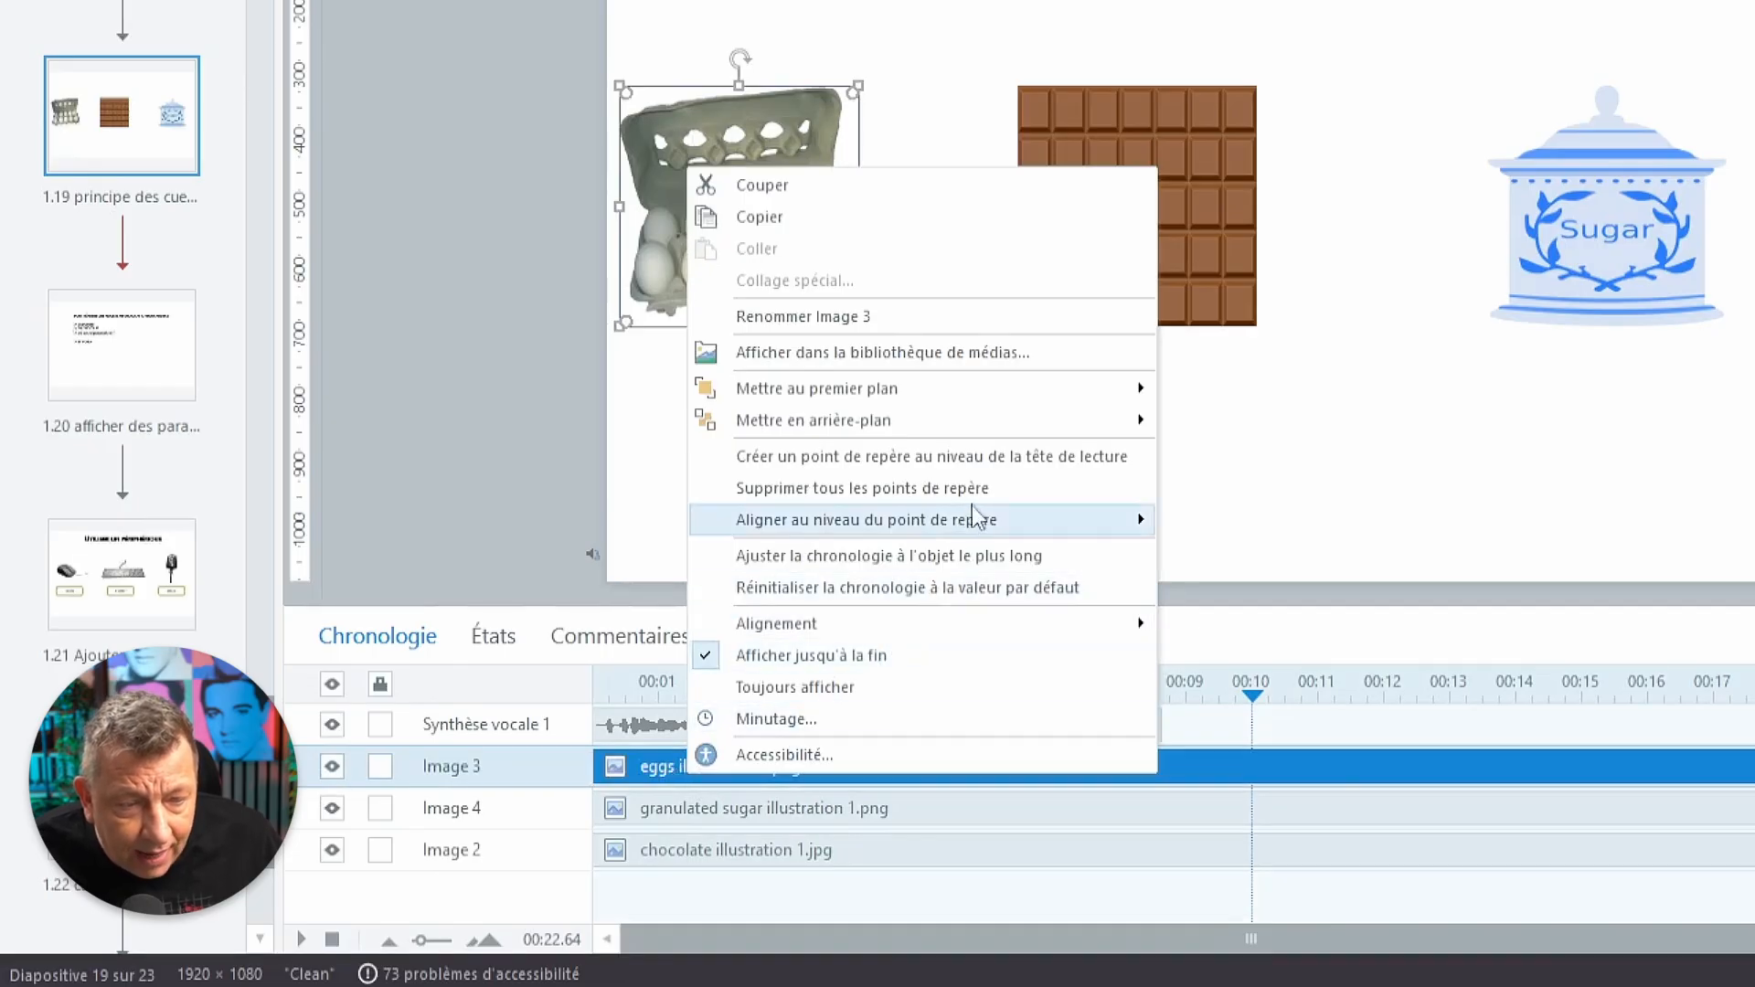
mouse_move(983, 524)
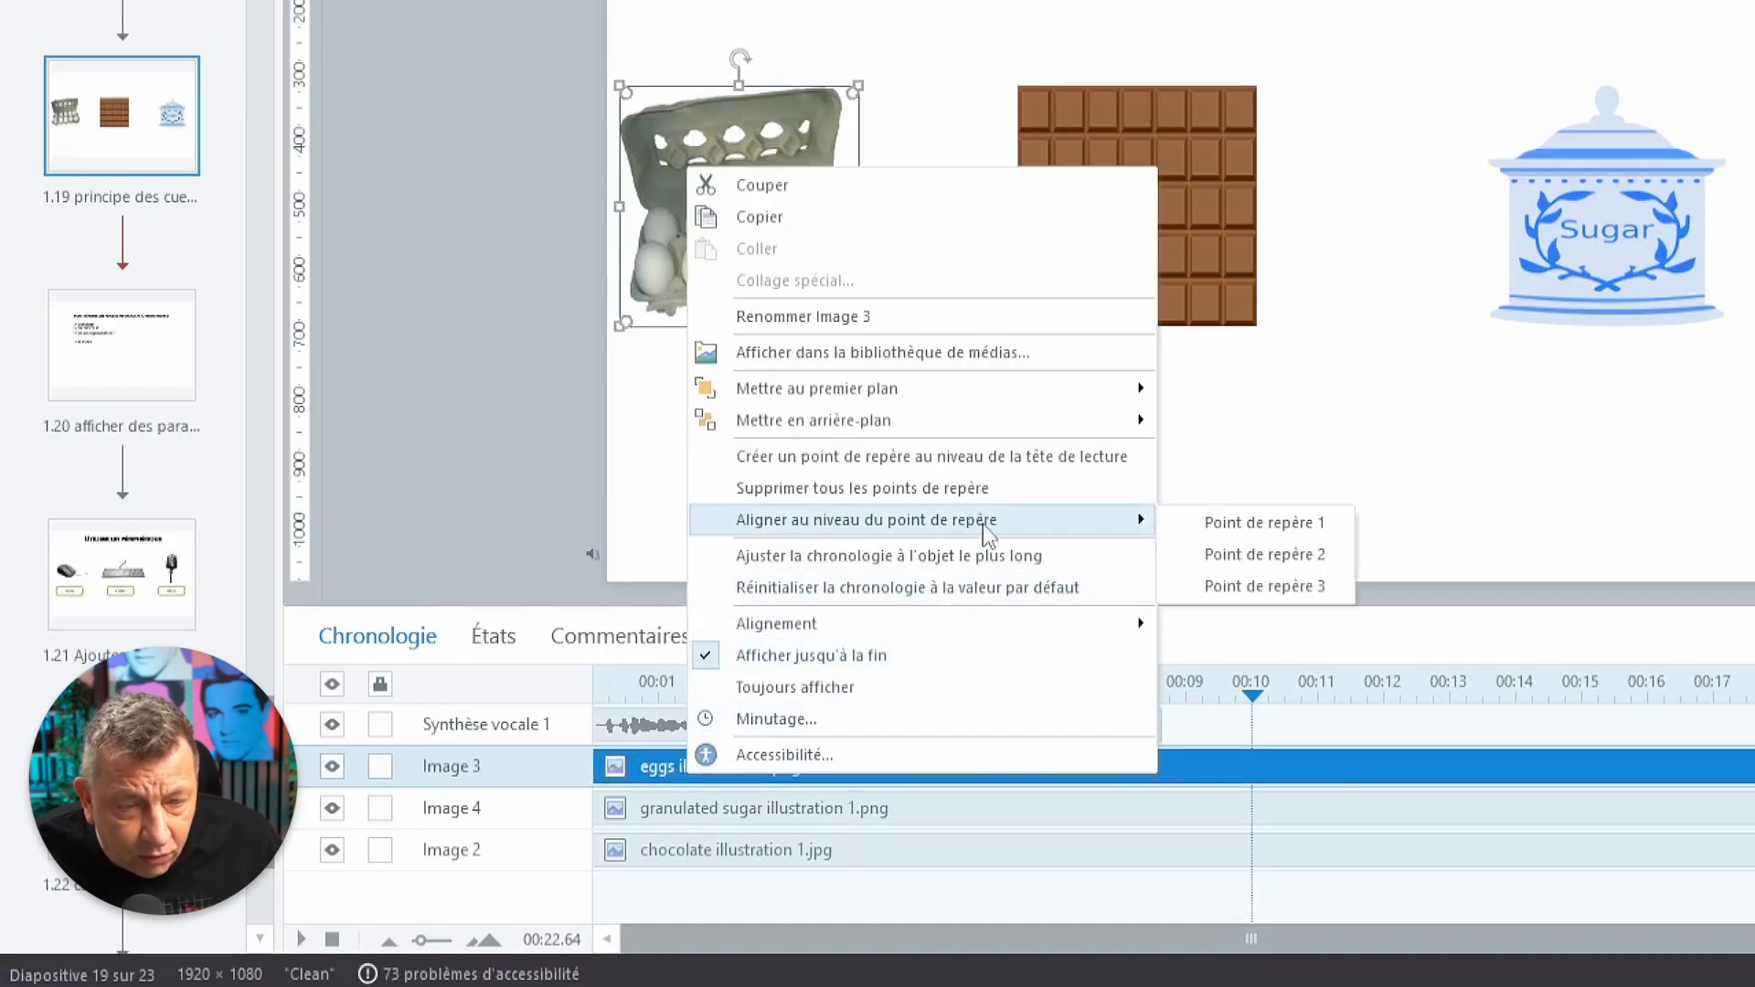
left_click(1203, 519)
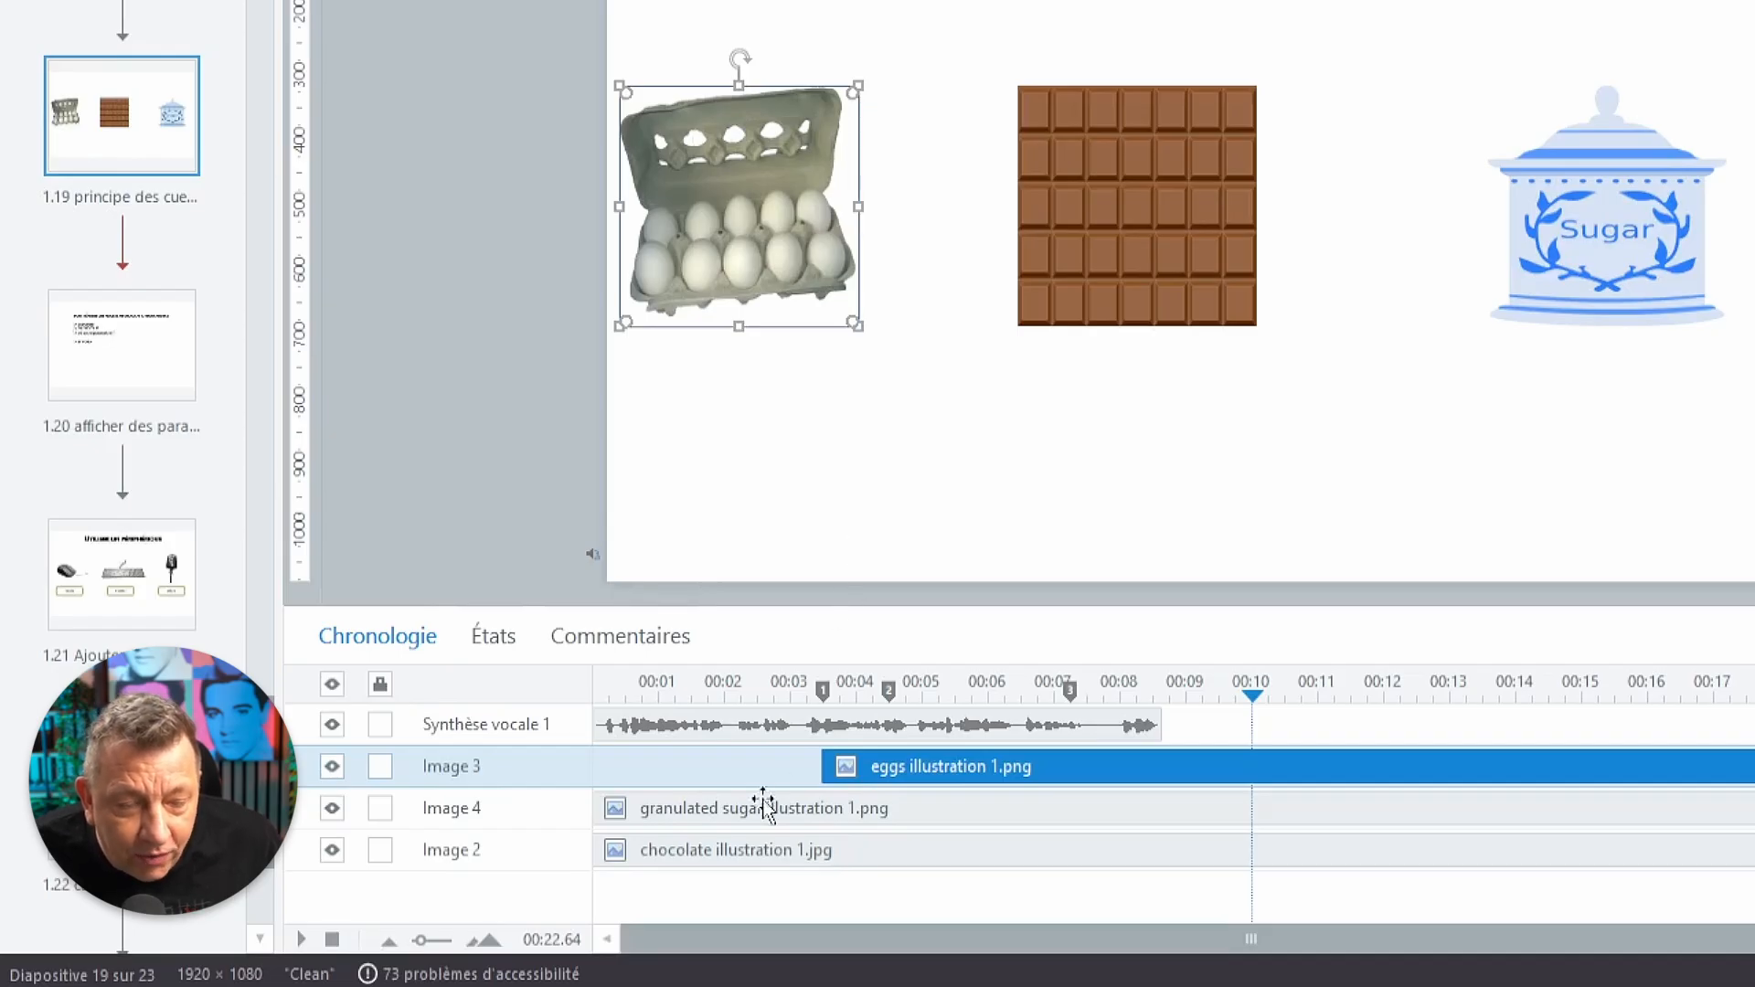
Align the granulated sugar illustration's start on the timeline with cue point 3 (Point de repère 3).
left_click(715, 818)
right_click(715, 815)
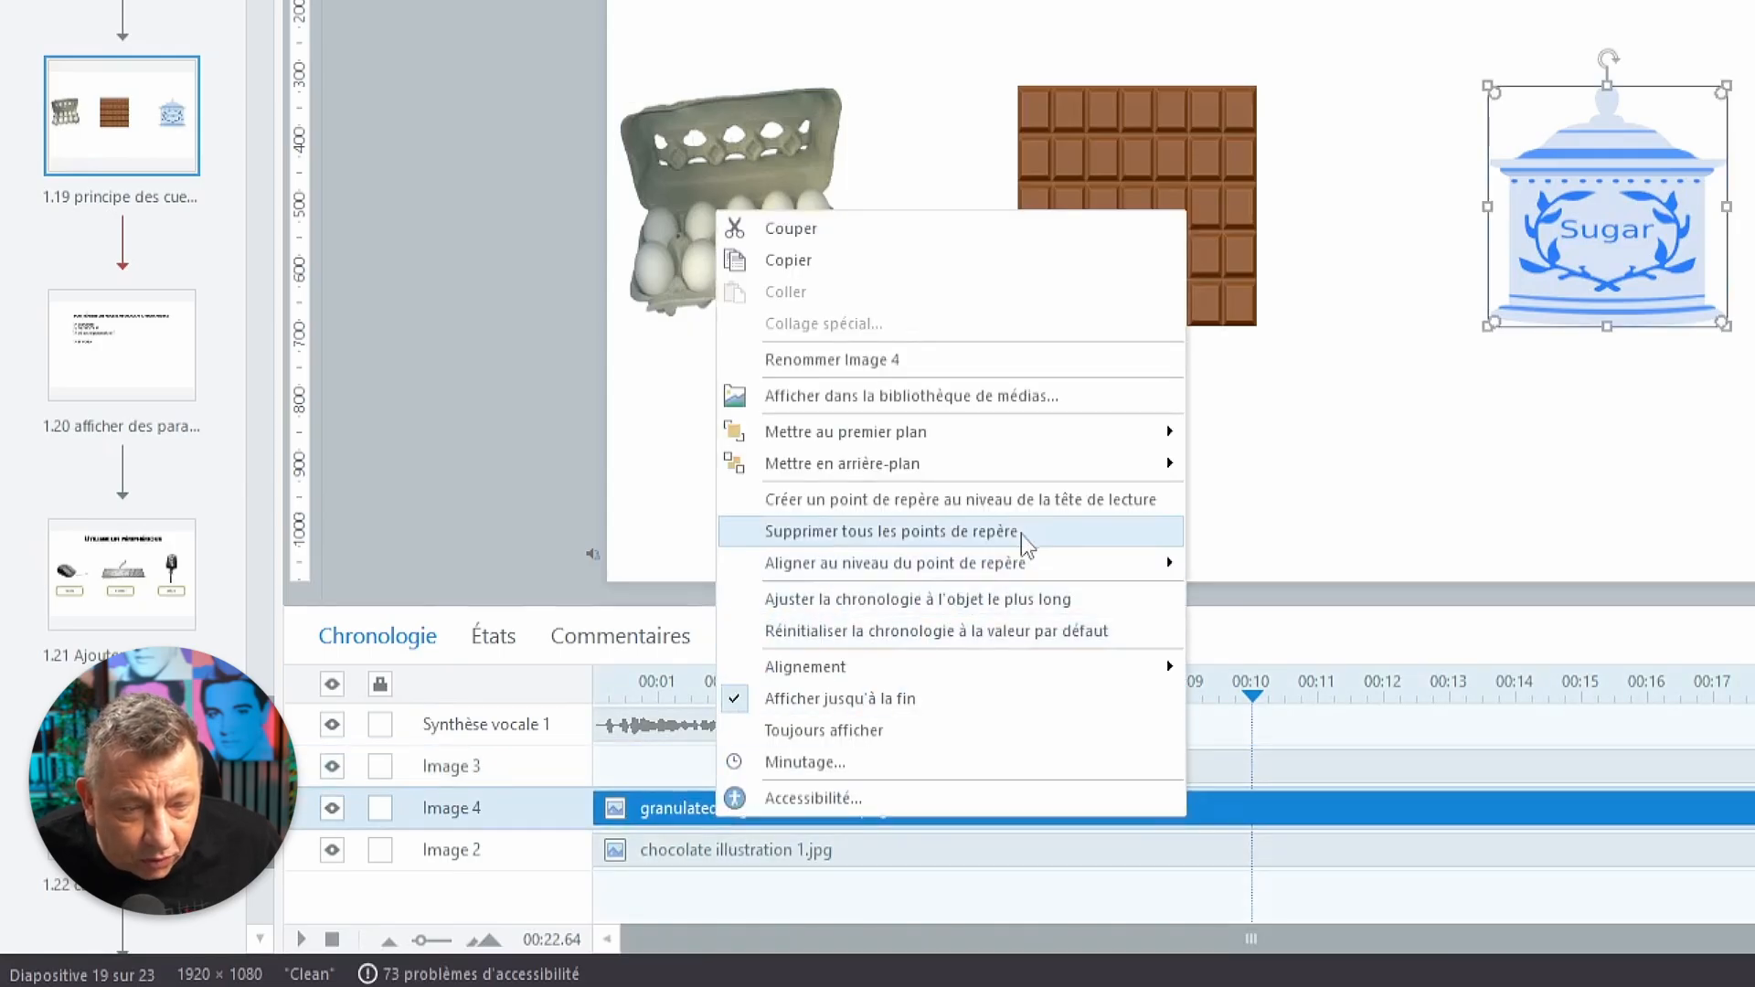
mouse_move(1051, 563)
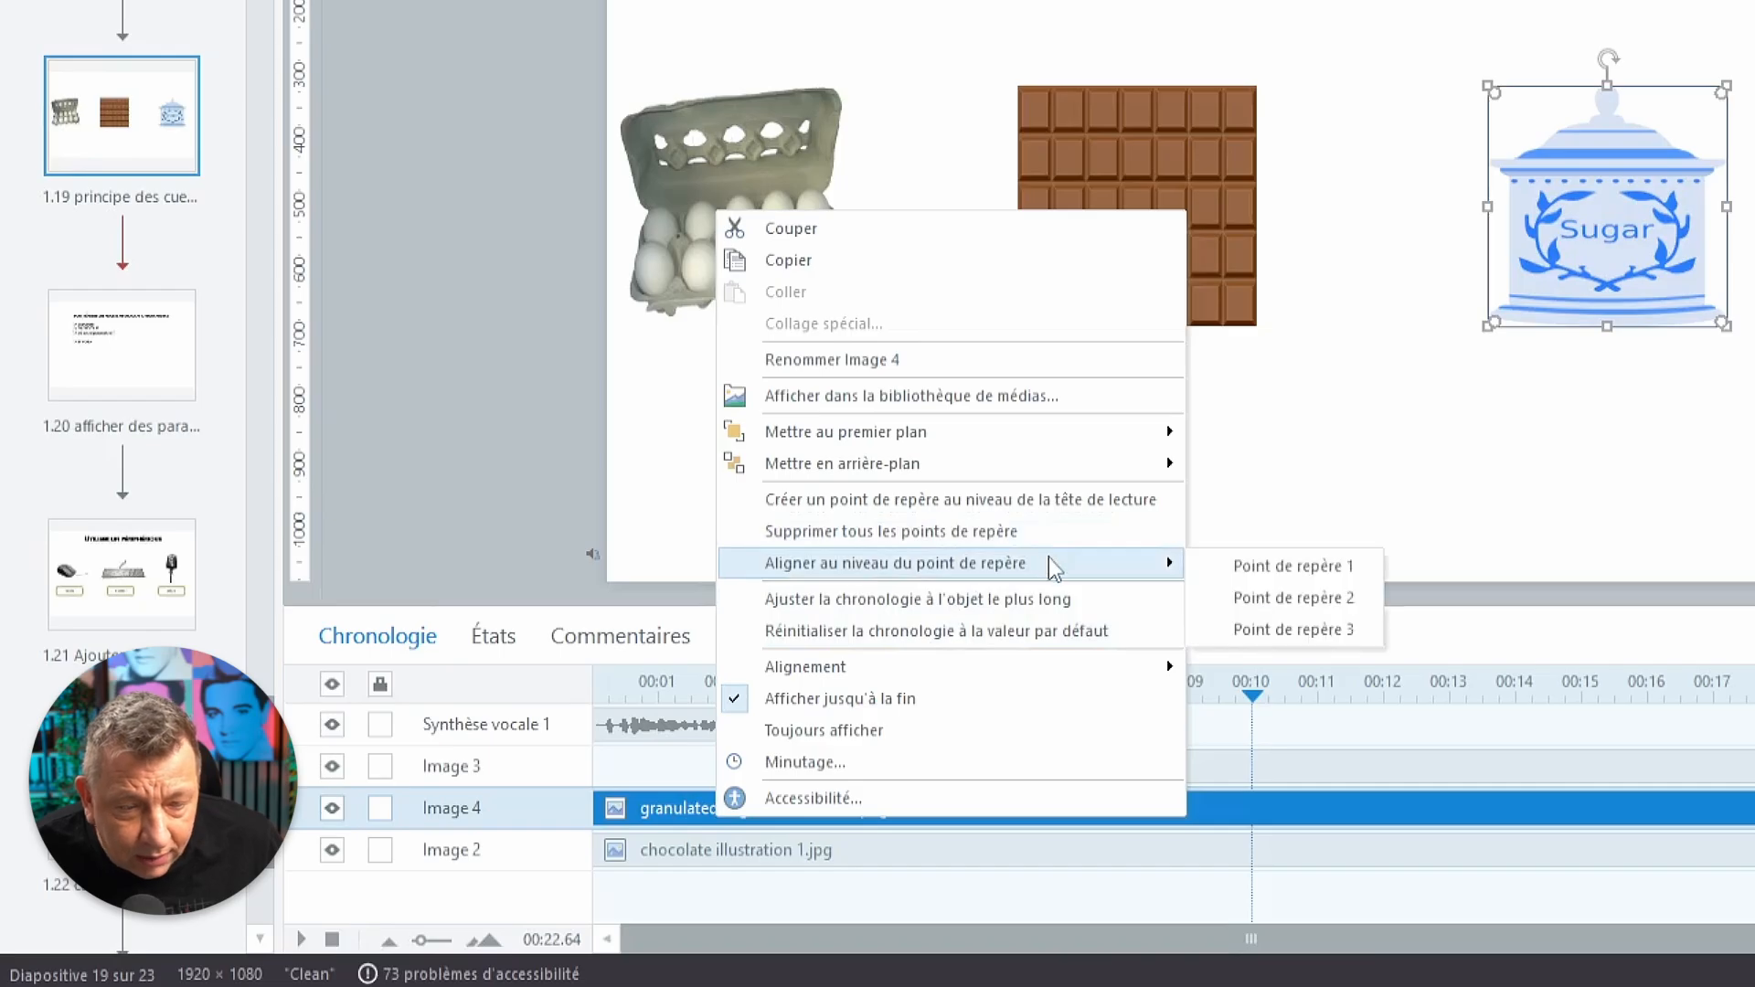
left_click(1317, 631)
Align the chocolate illustration's start on the timeline with cue point 2 (Point de repère 2).
left_click(859, 852)
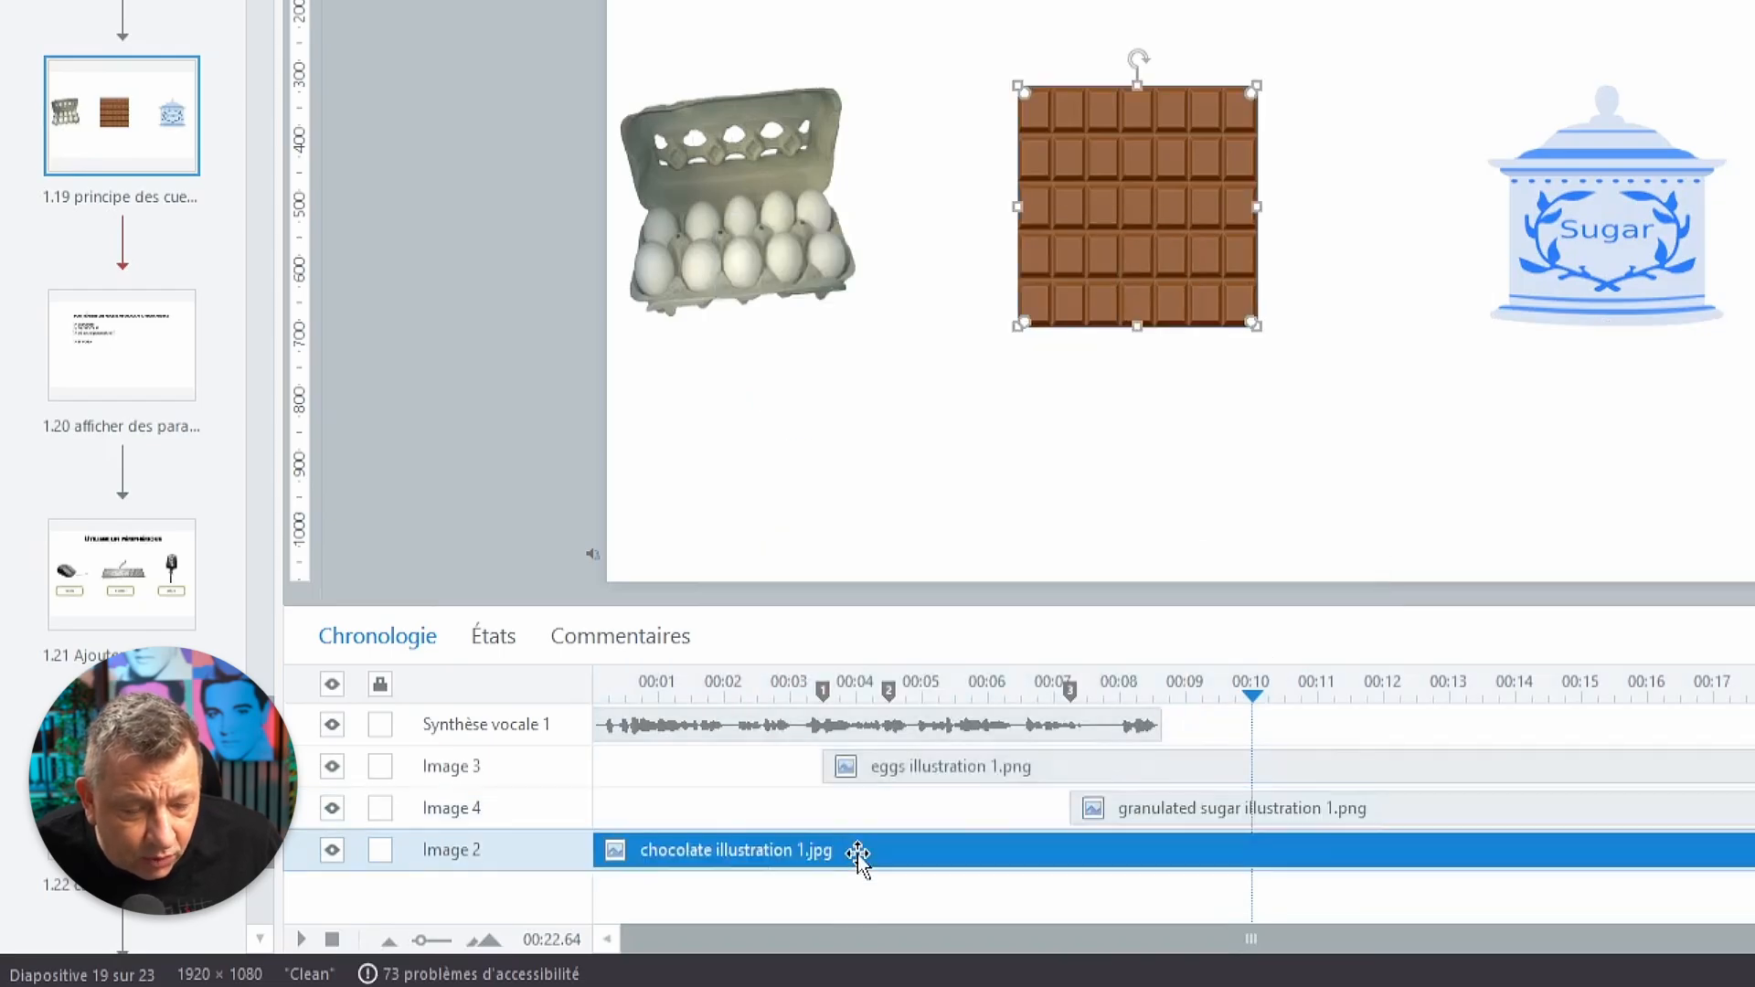
right_click(859, 852)
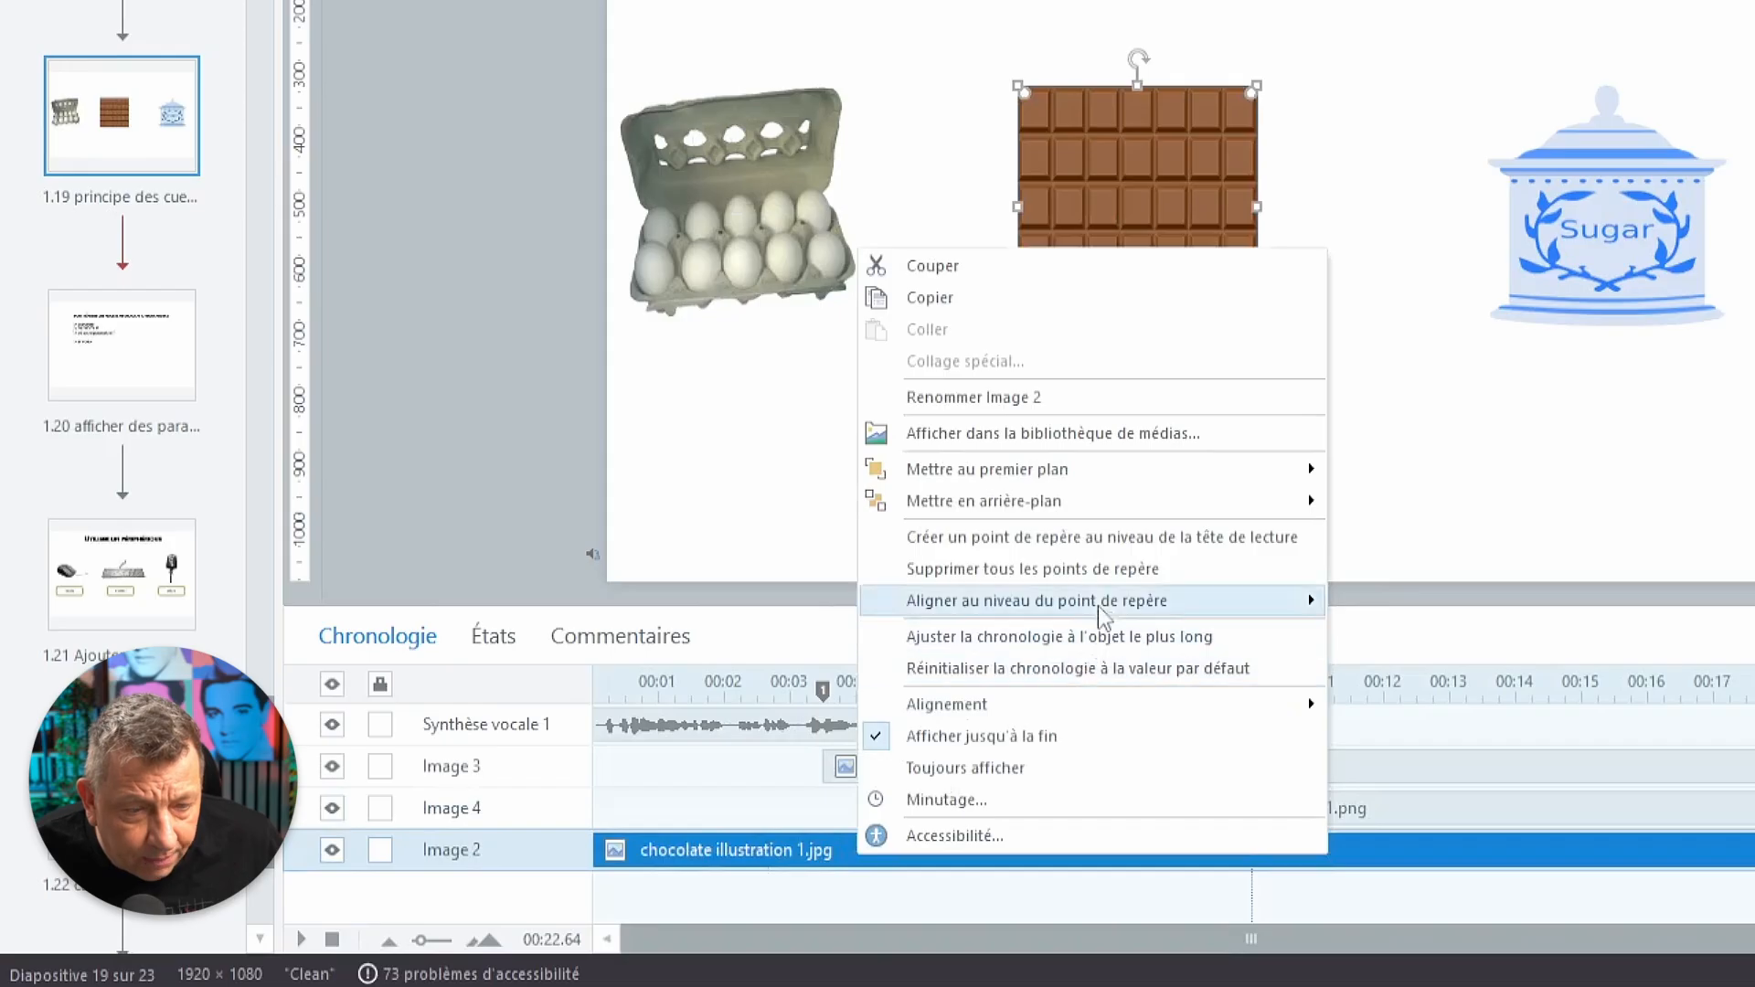
mouse_move(1111, 608)
left_click(1466, 633)
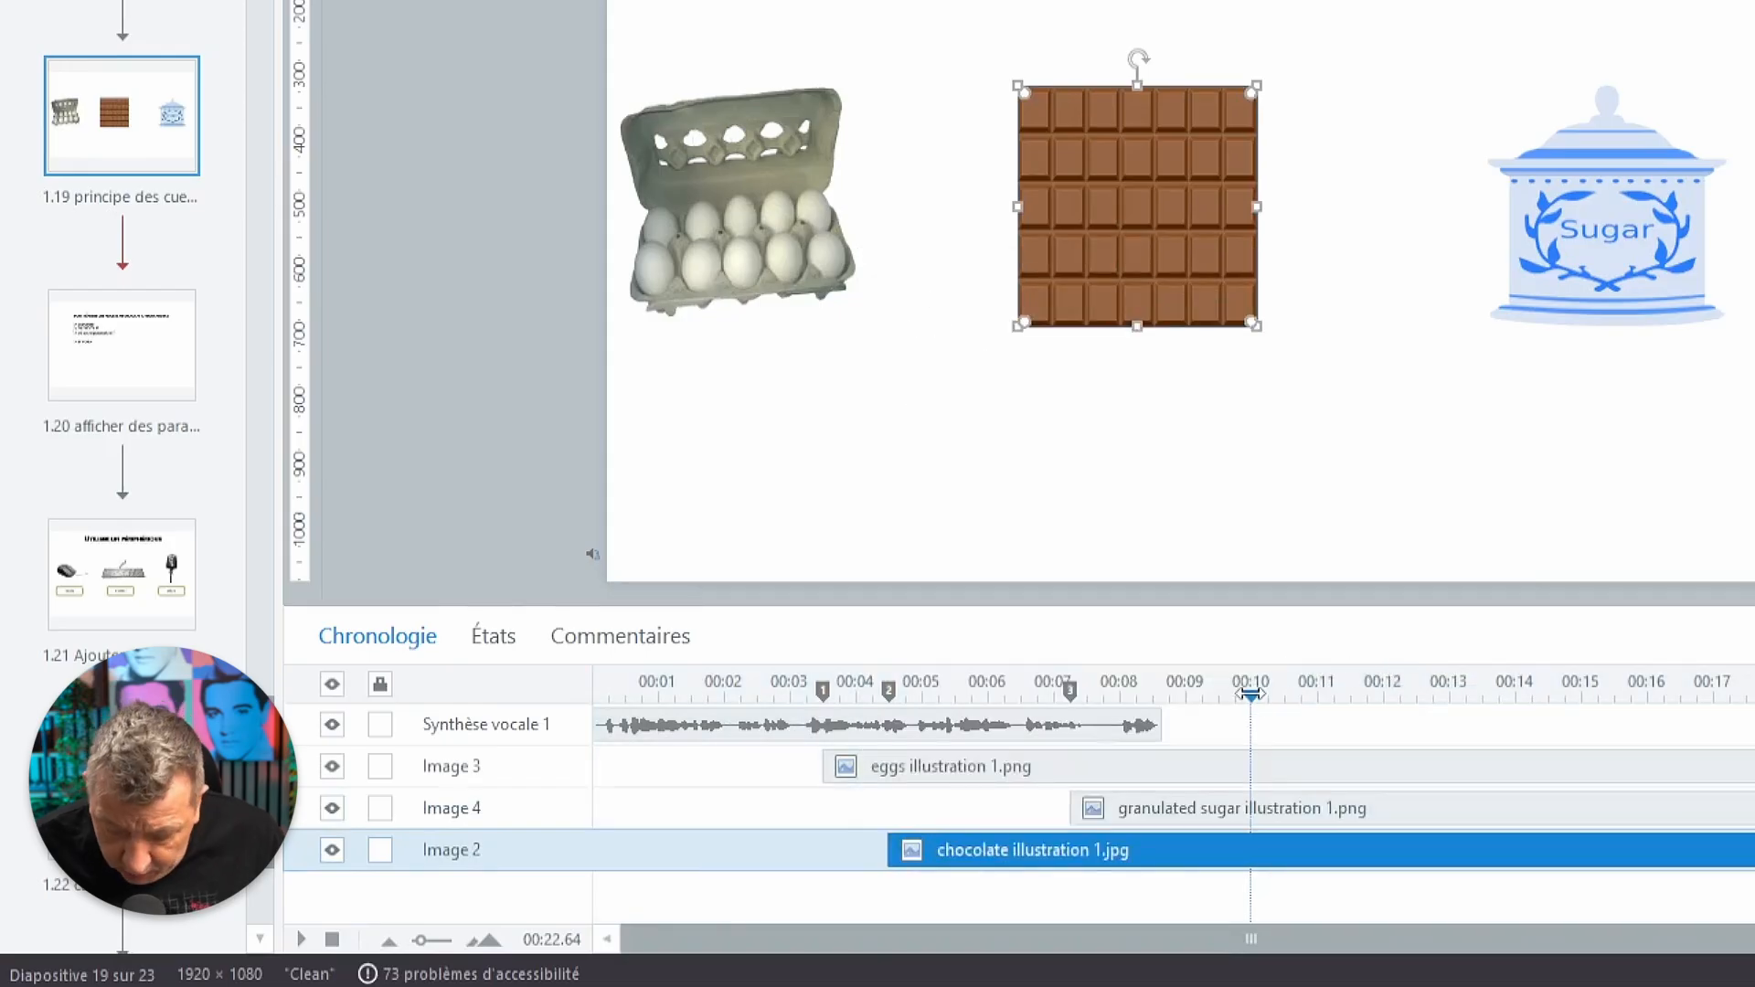
Play the timeline to check that the three images appear in sync with the narration.
left_click(1250, 693)
key("space")
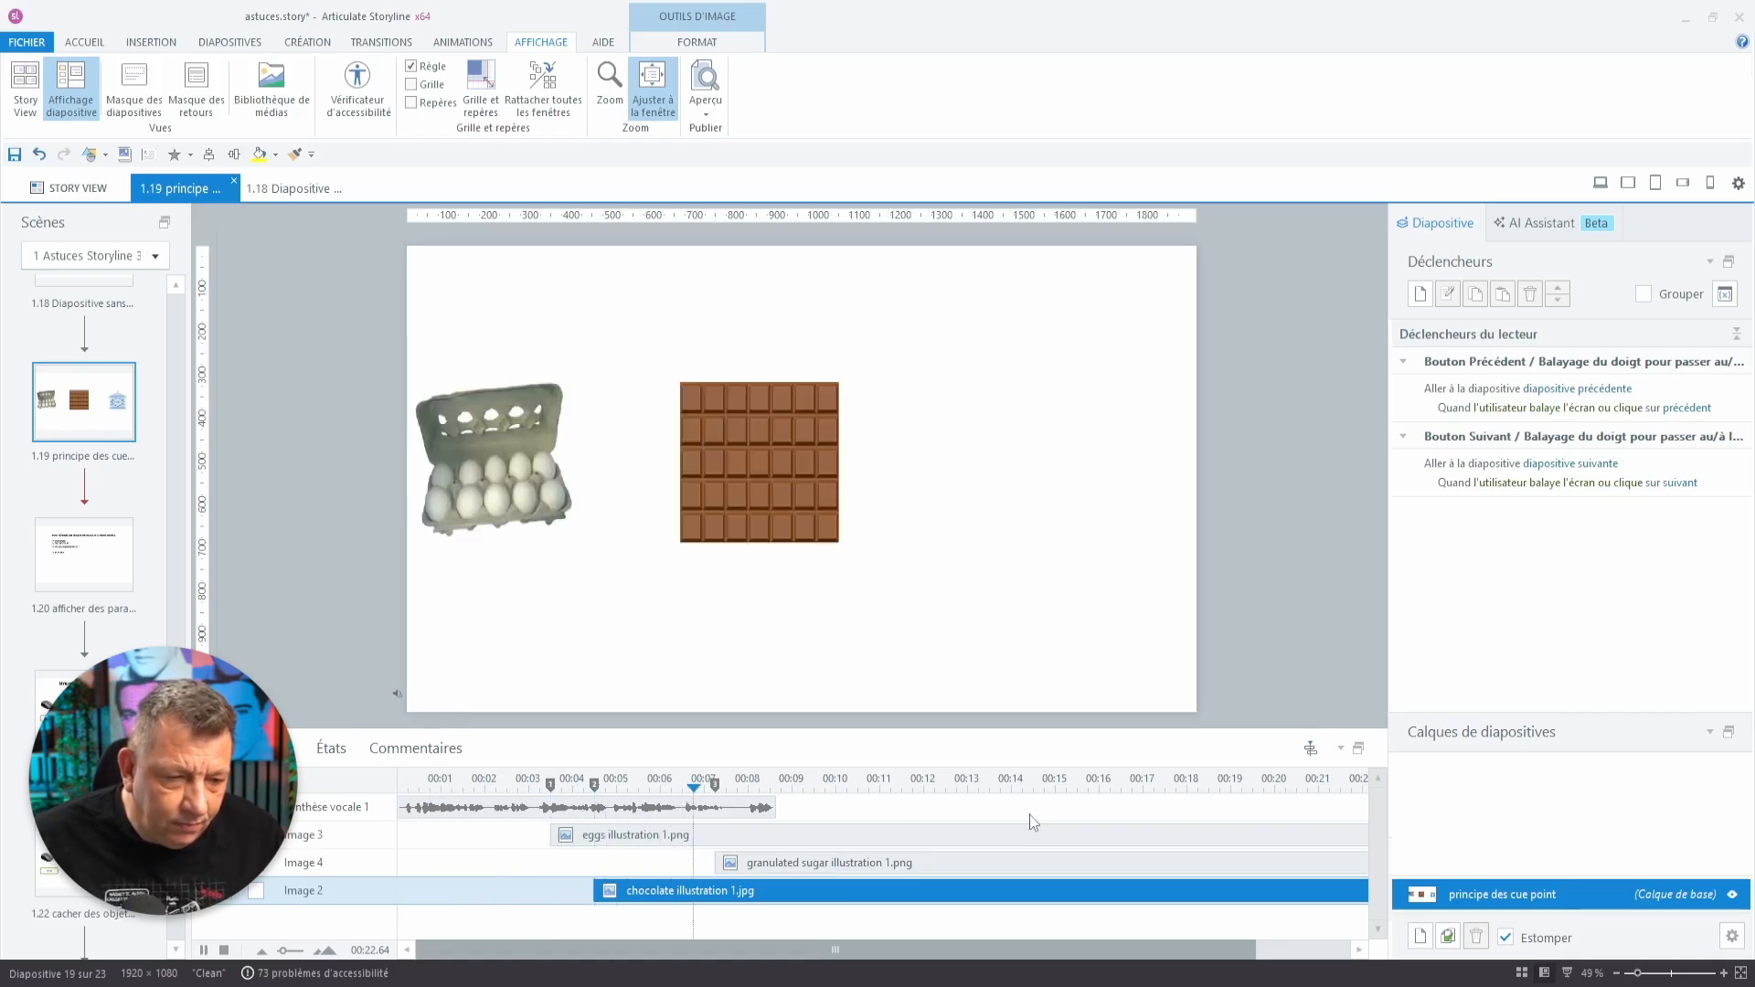
key("space")
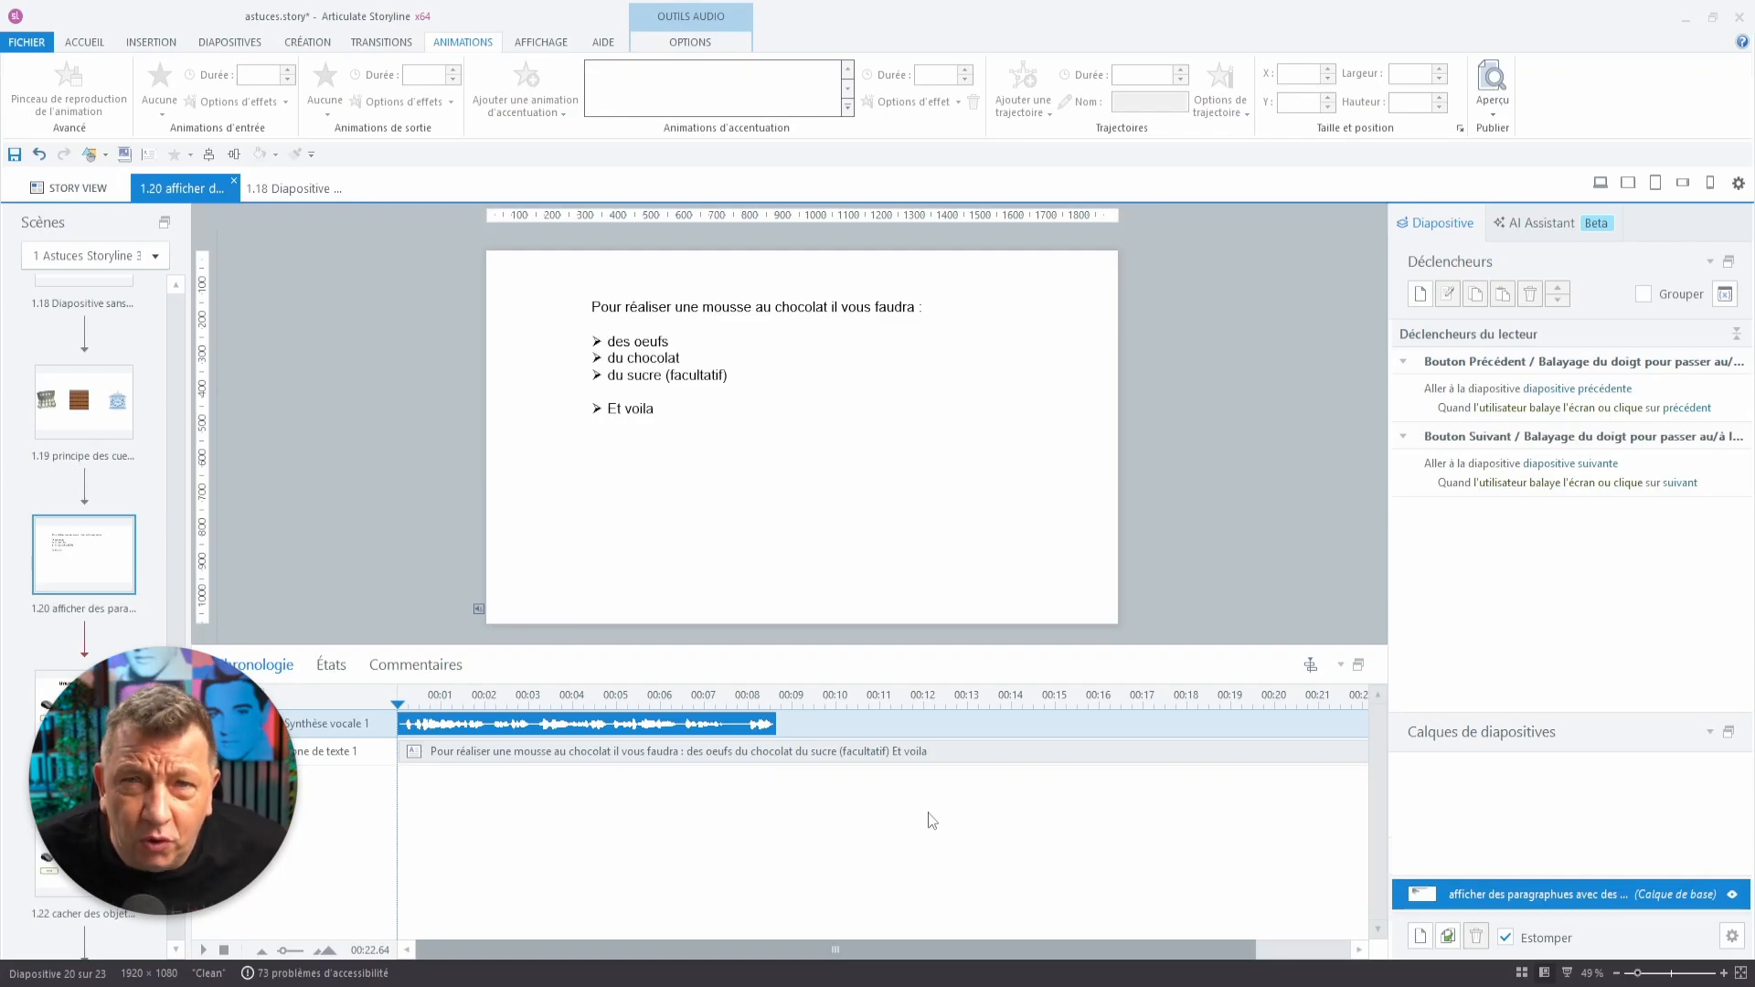
Select the recipe text box on slide 1.20 and scrub the playhead from about 4.3 to 5.5 s.
left_click(741, 308)
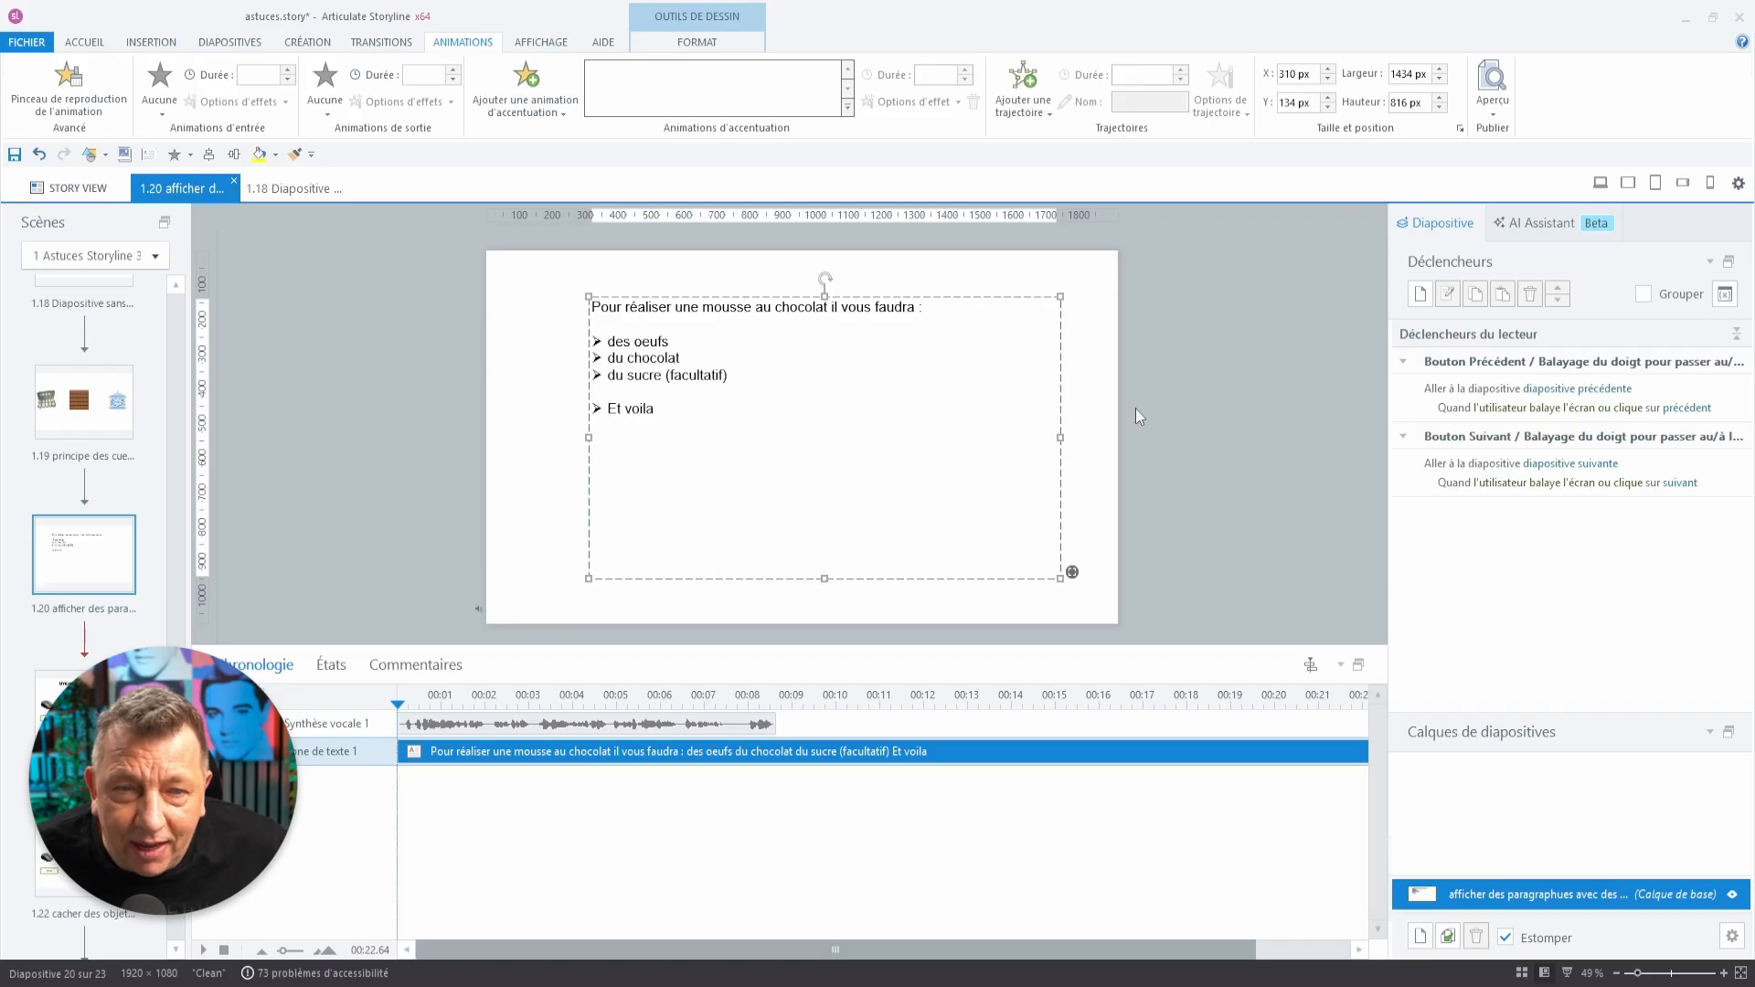
left_click(587, 697)
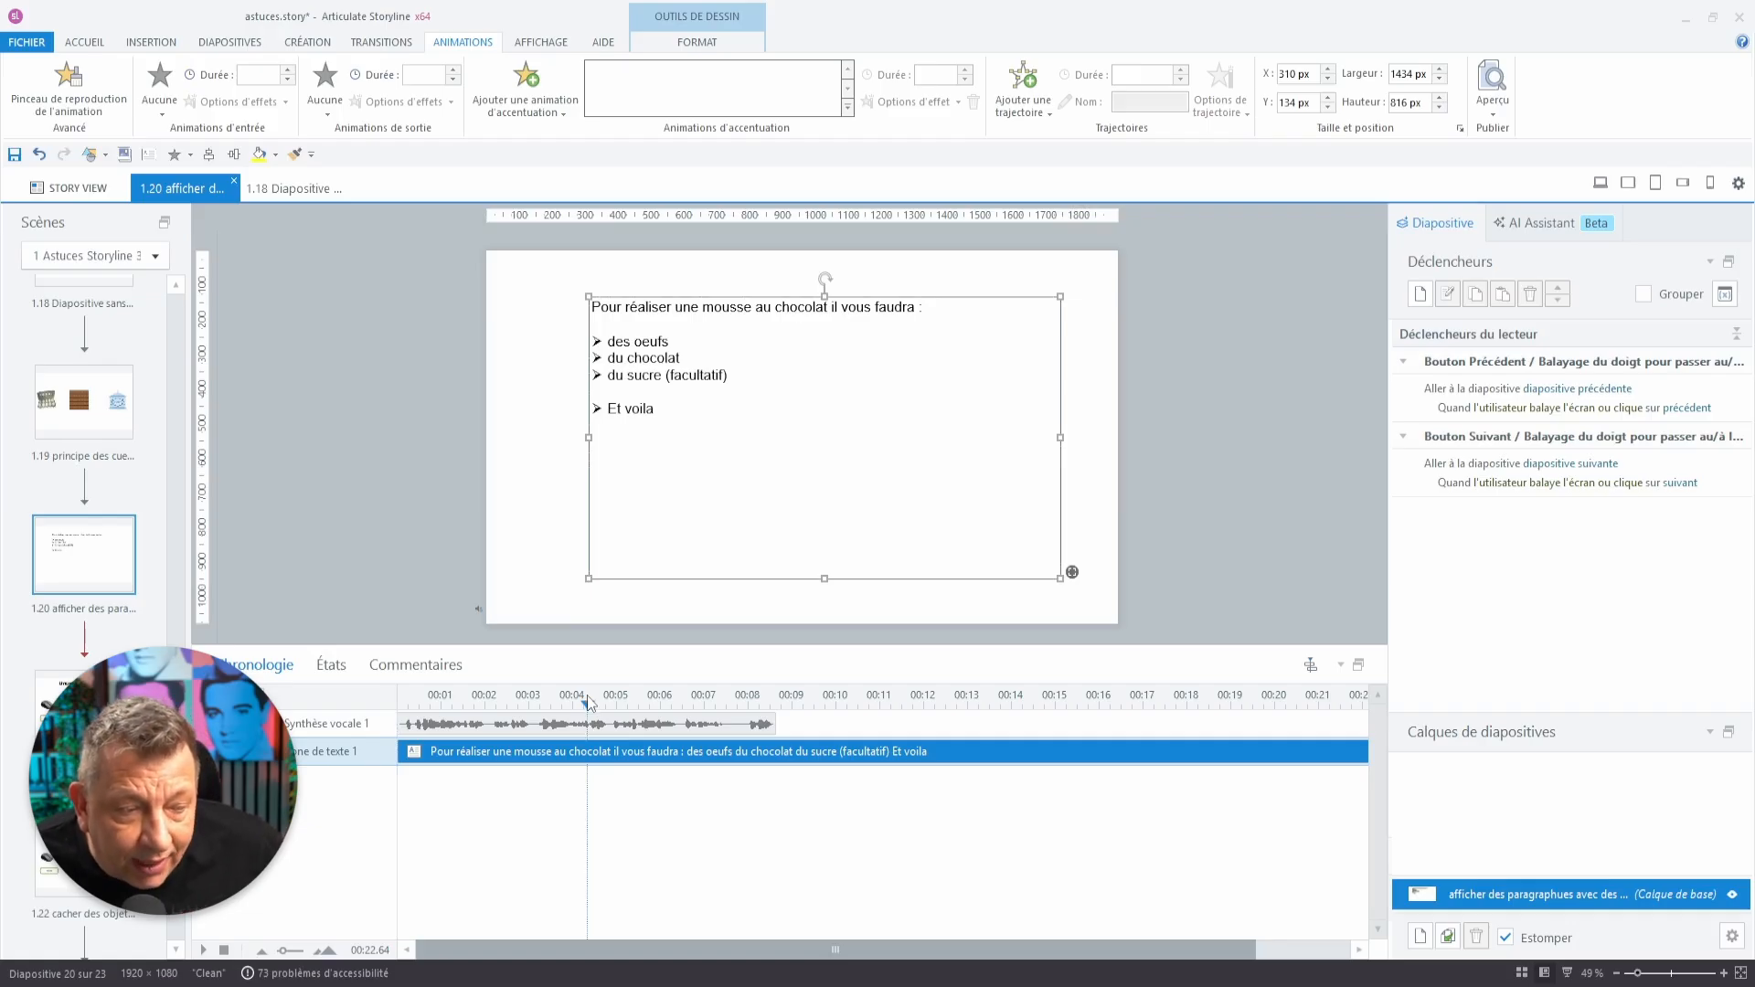
left_click_drag(589, 705, 640, 705)
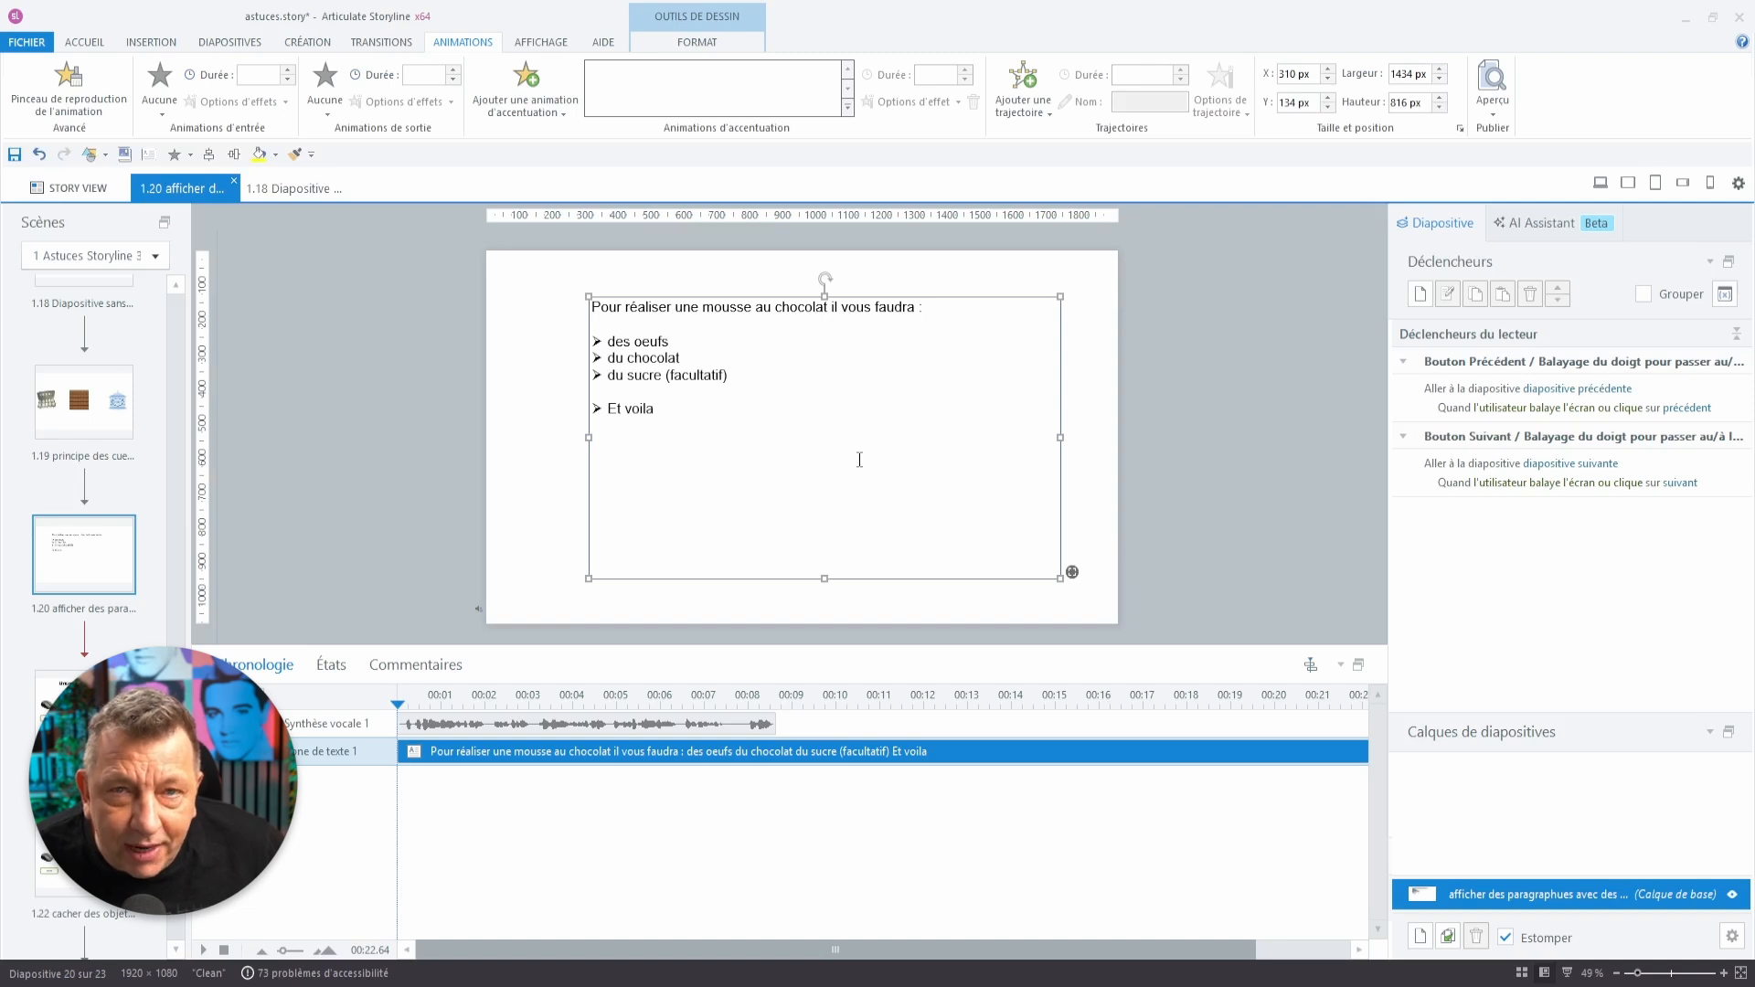
Play the timeline from the start and create cue points at about 3.5, 4.2, 7 and 8.5 s during the narration.
key("space")
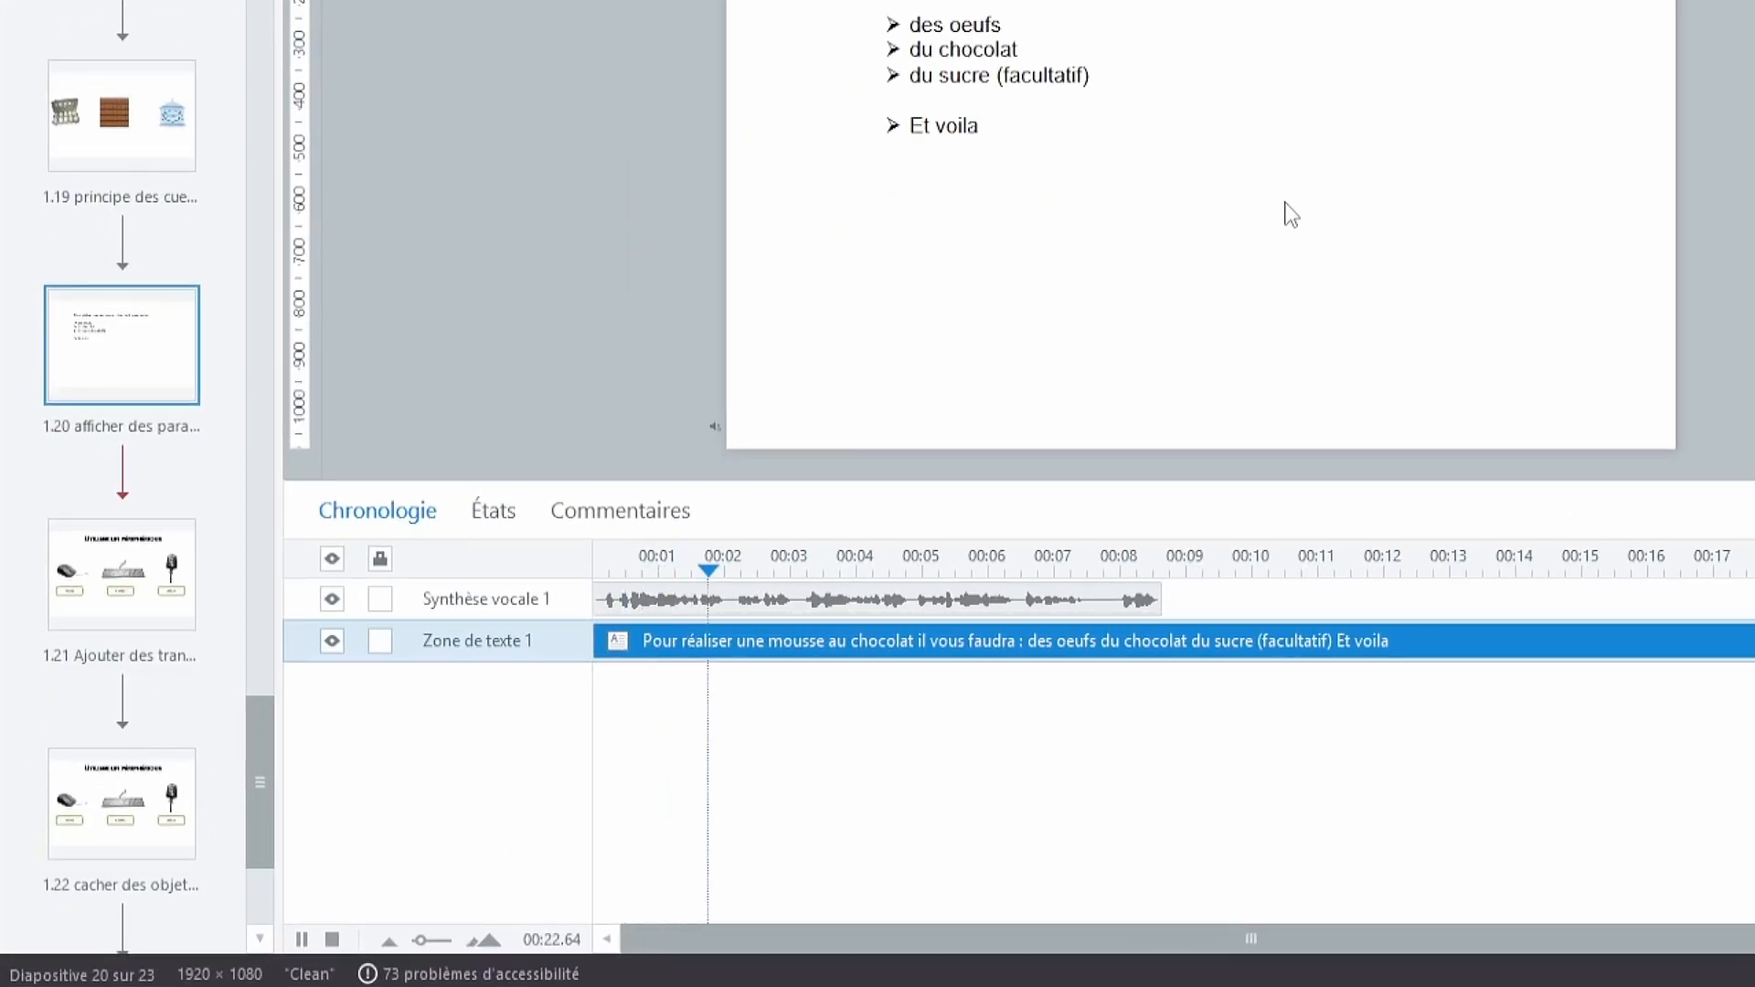
key("c")
key("c")
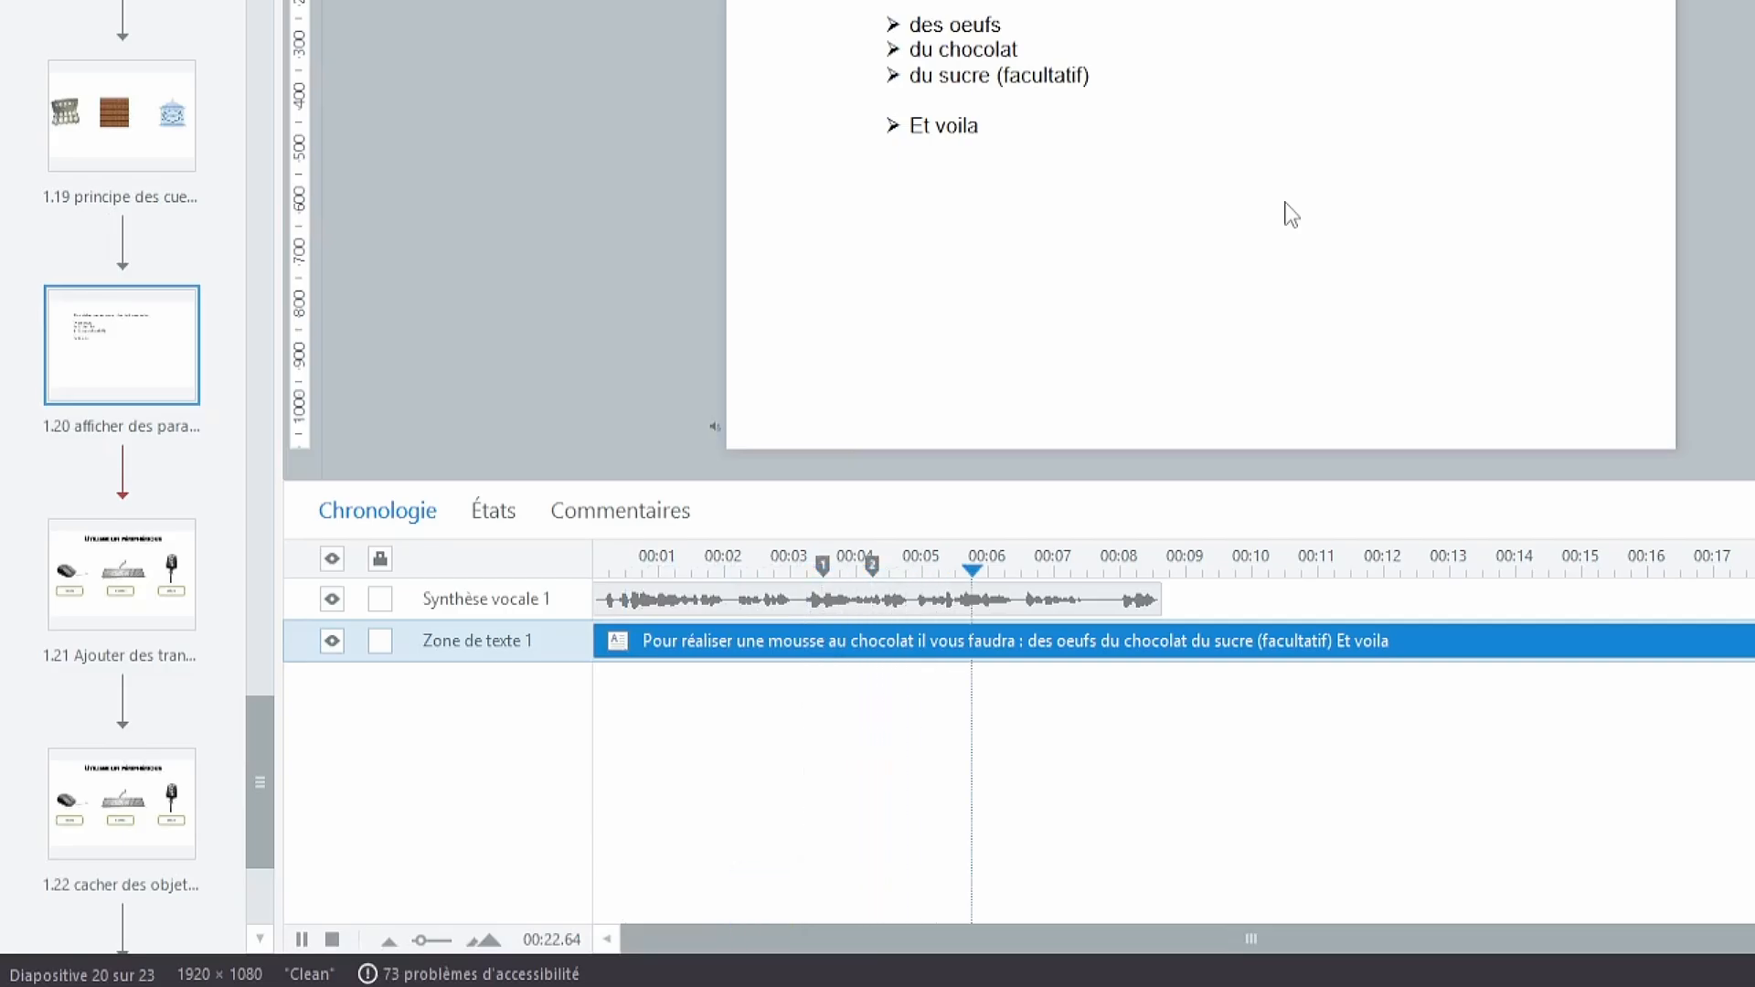
key("c")
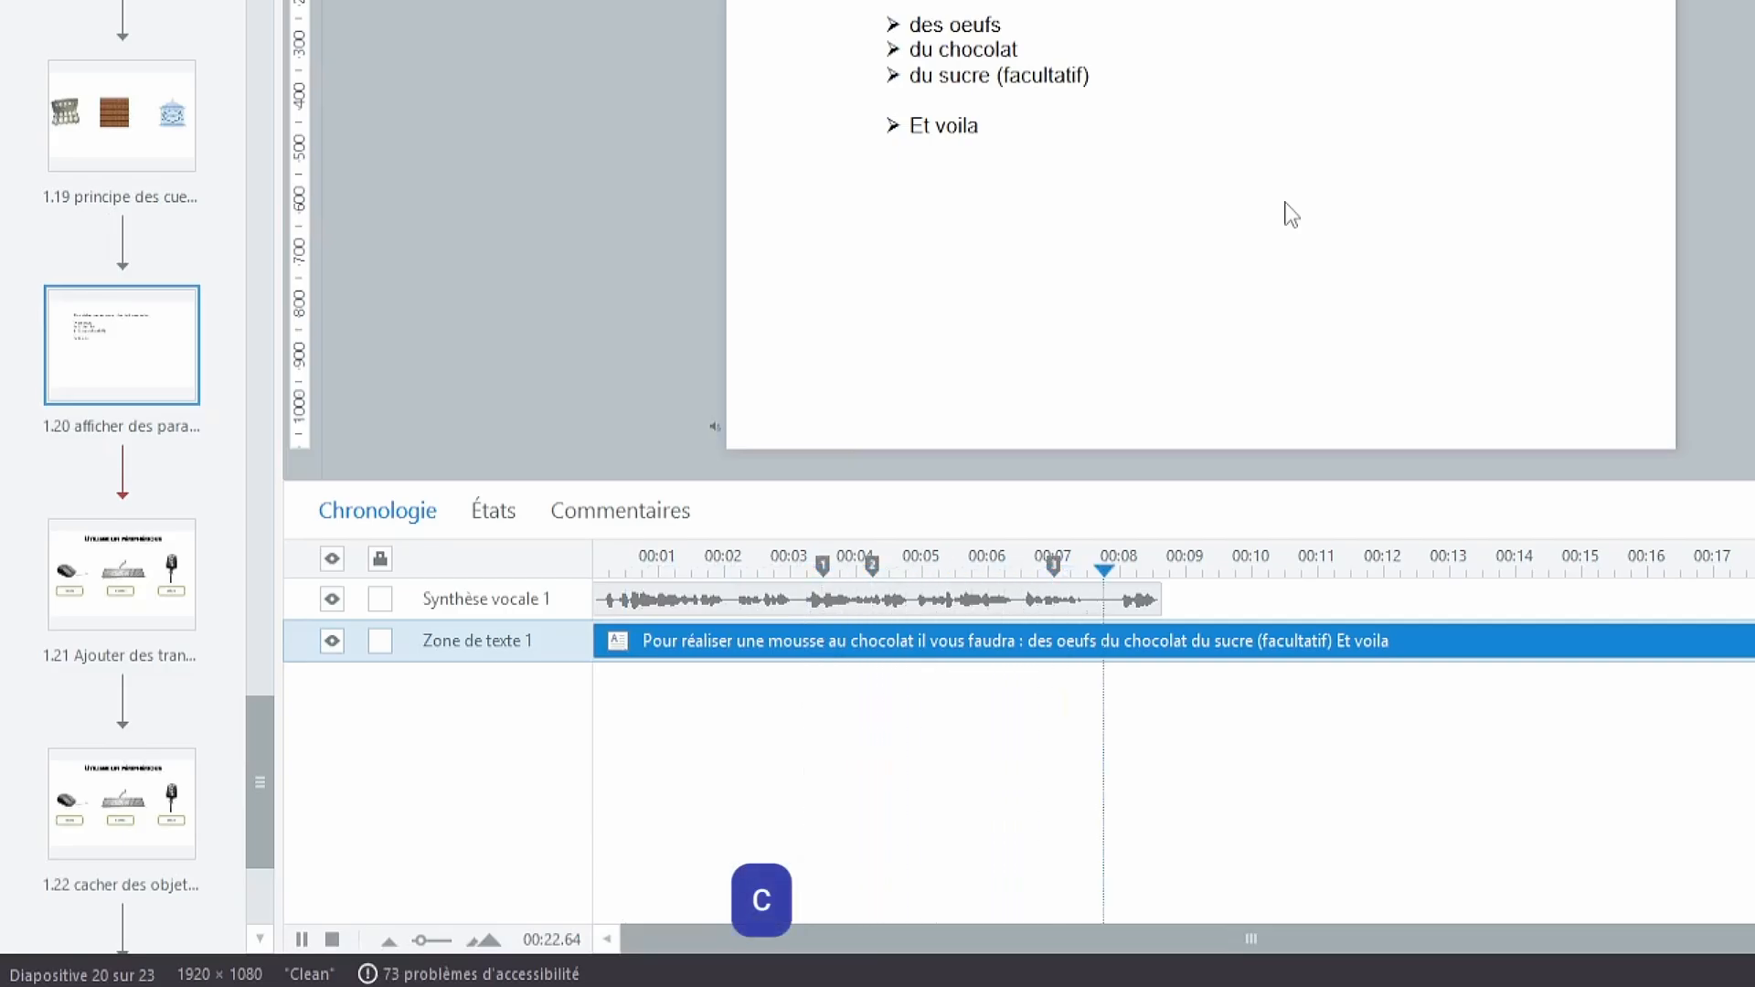
key("c")
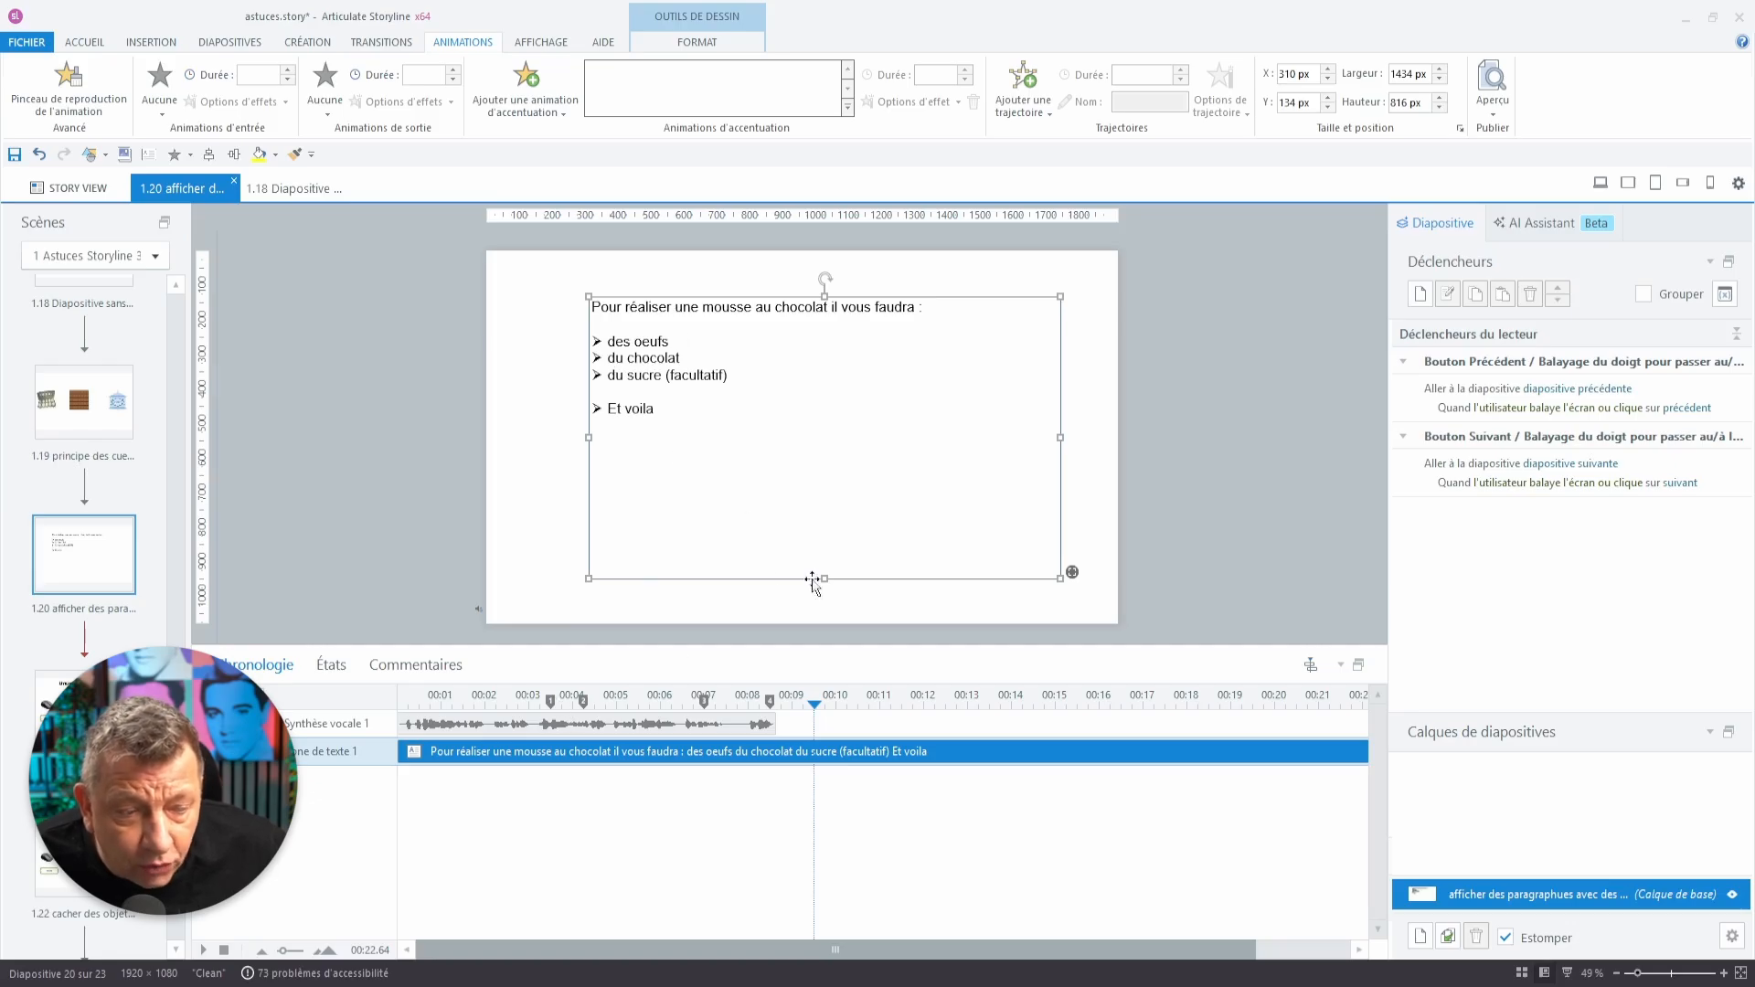
Apply the Estomper entrance animation to the recipe text box and set its sequence to Par paragraphe.
left_click(435, 725)
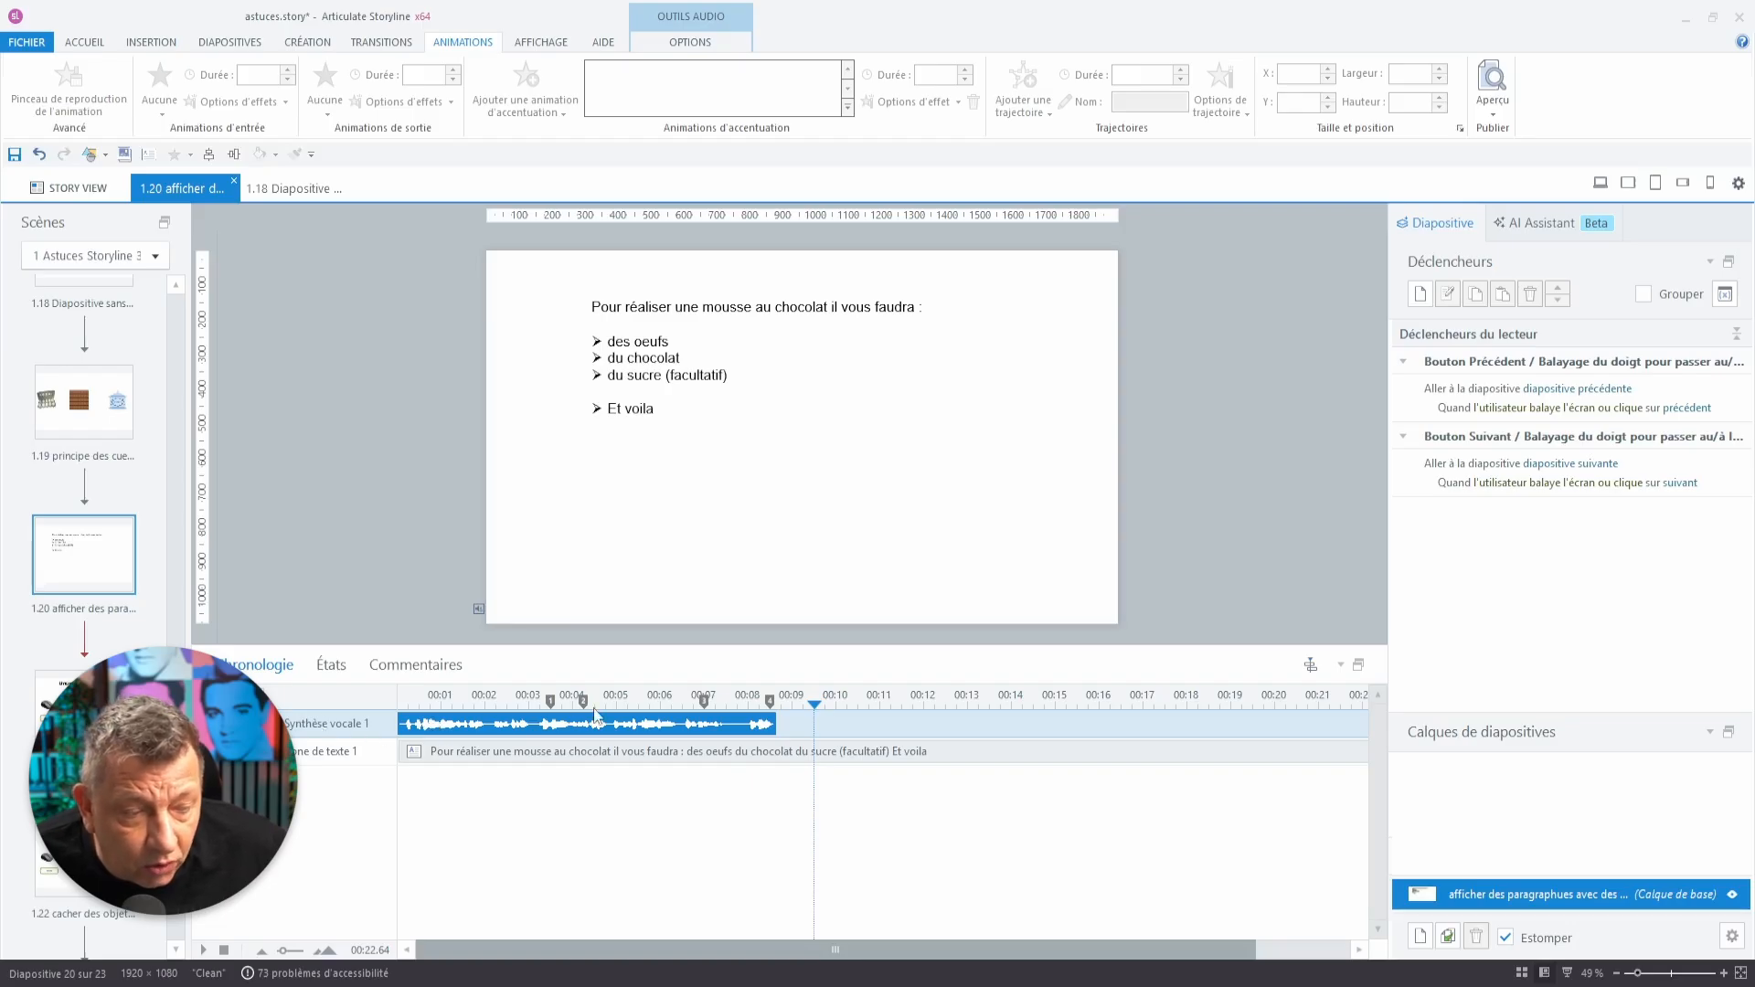
left_click(530, 752)
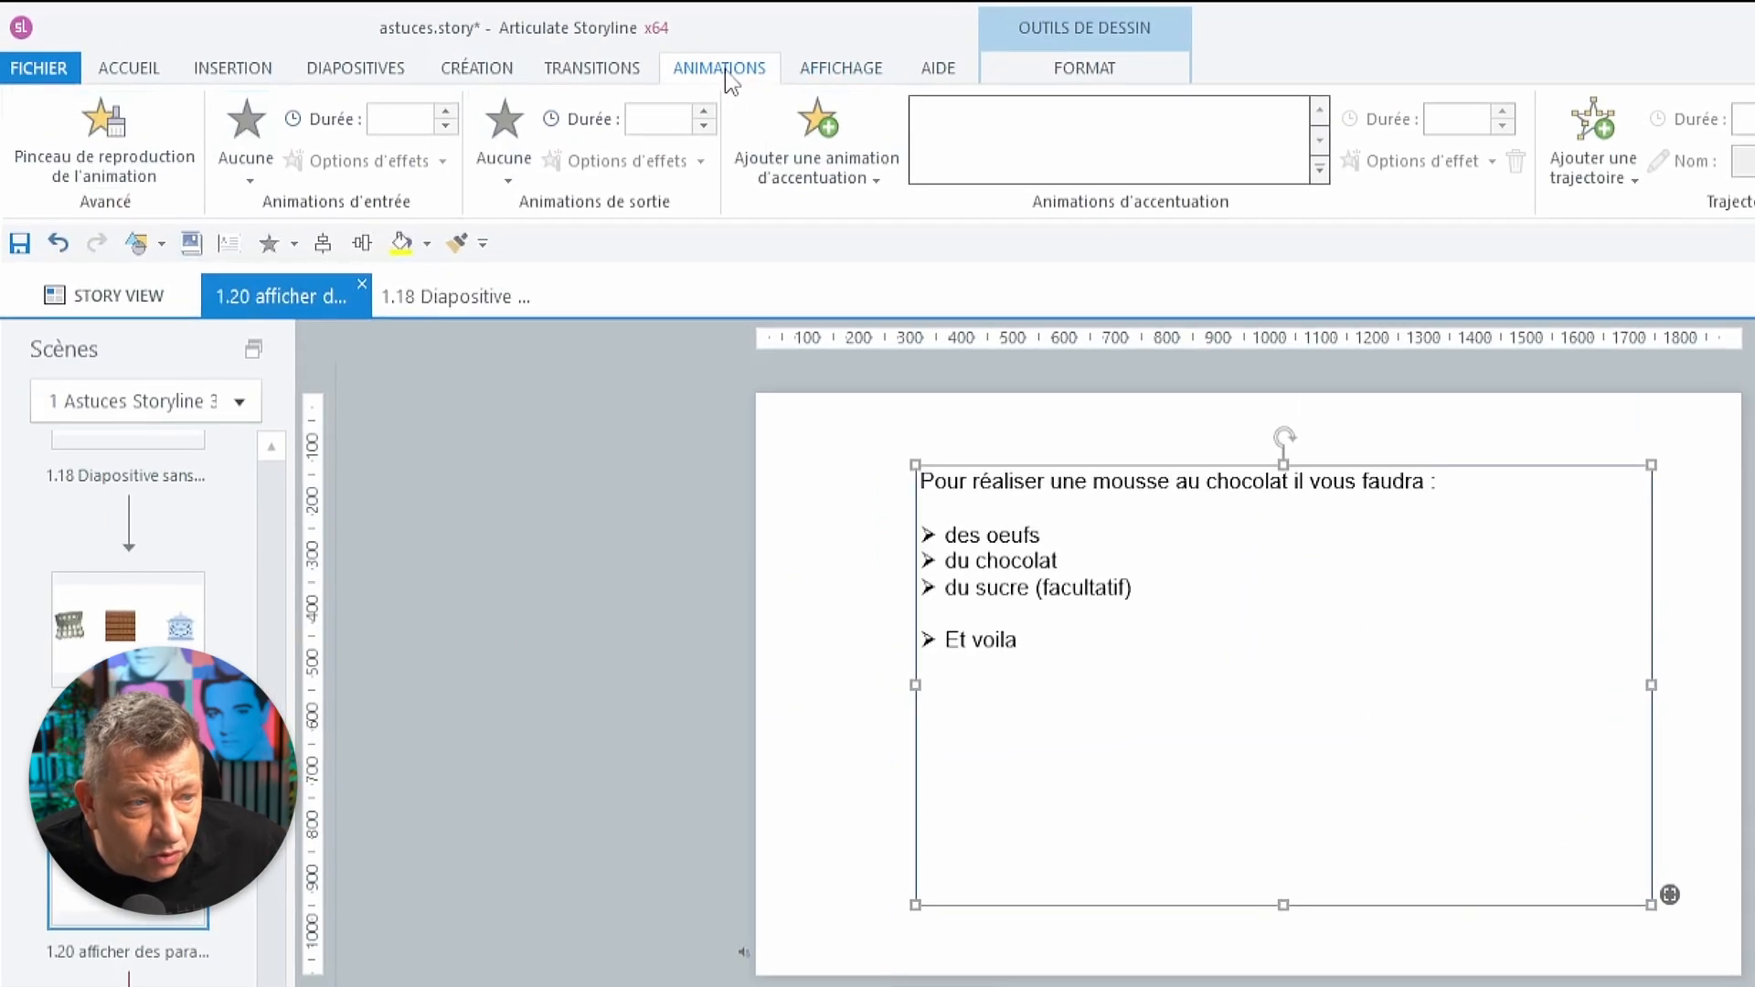
left_click(167, 115)
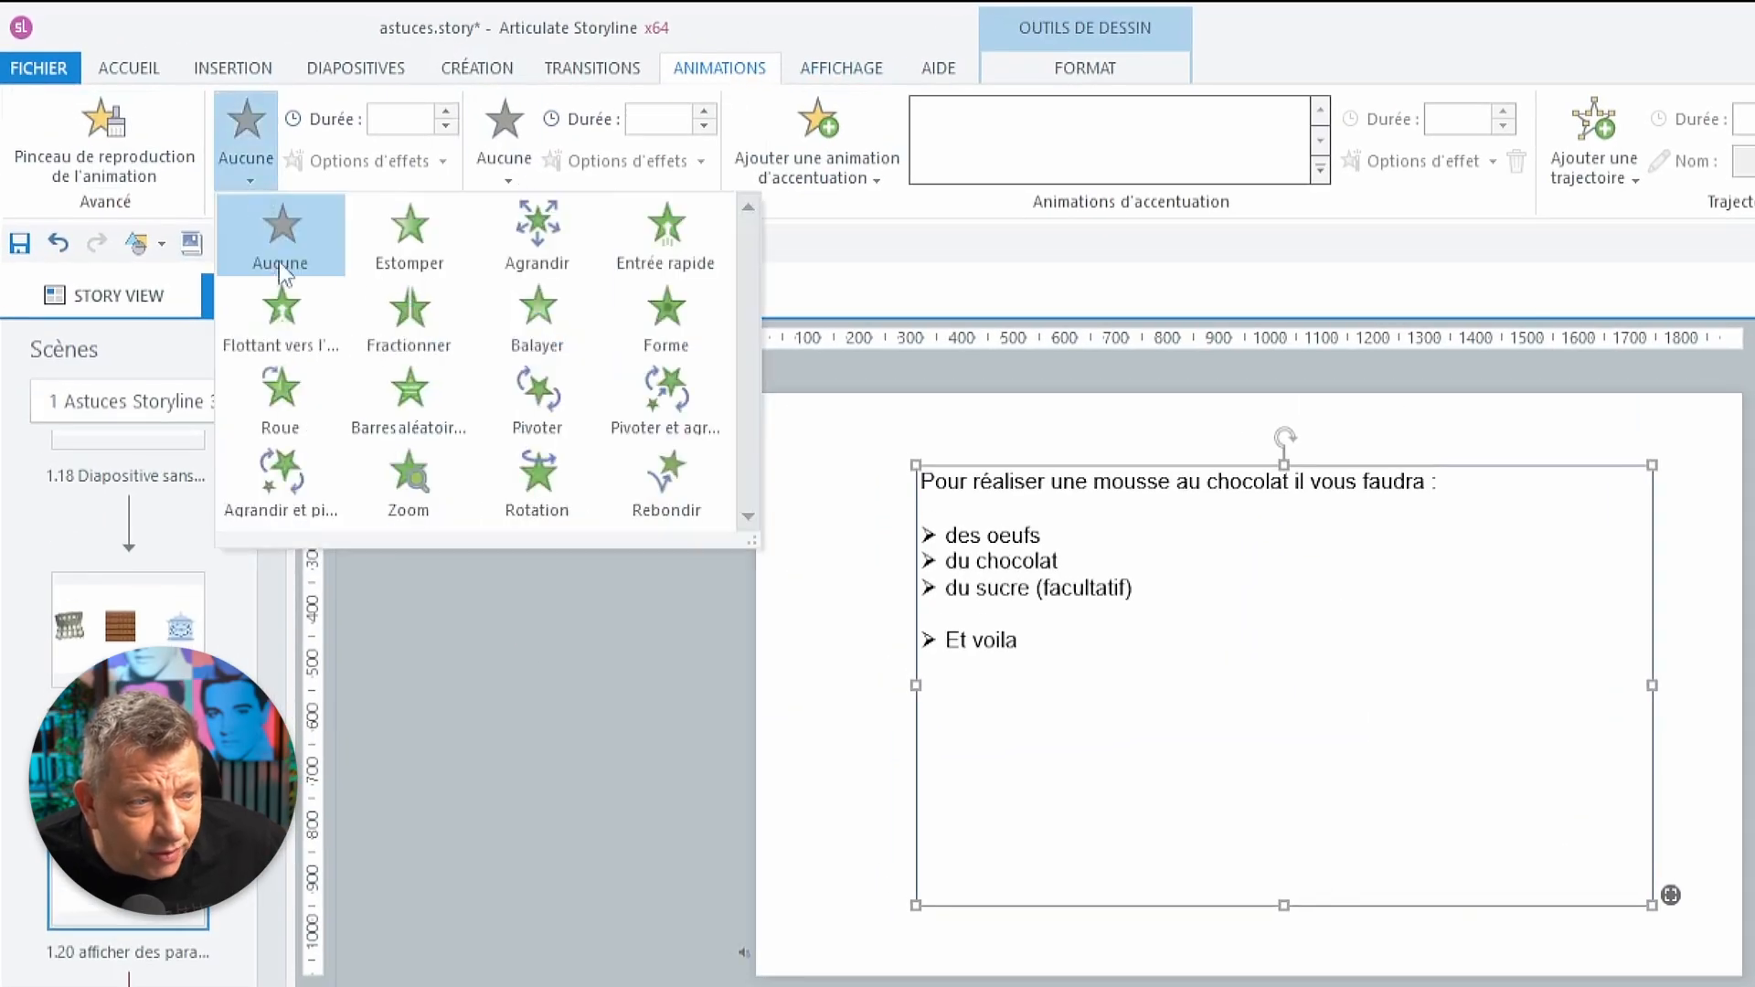
left_click(372, 240)
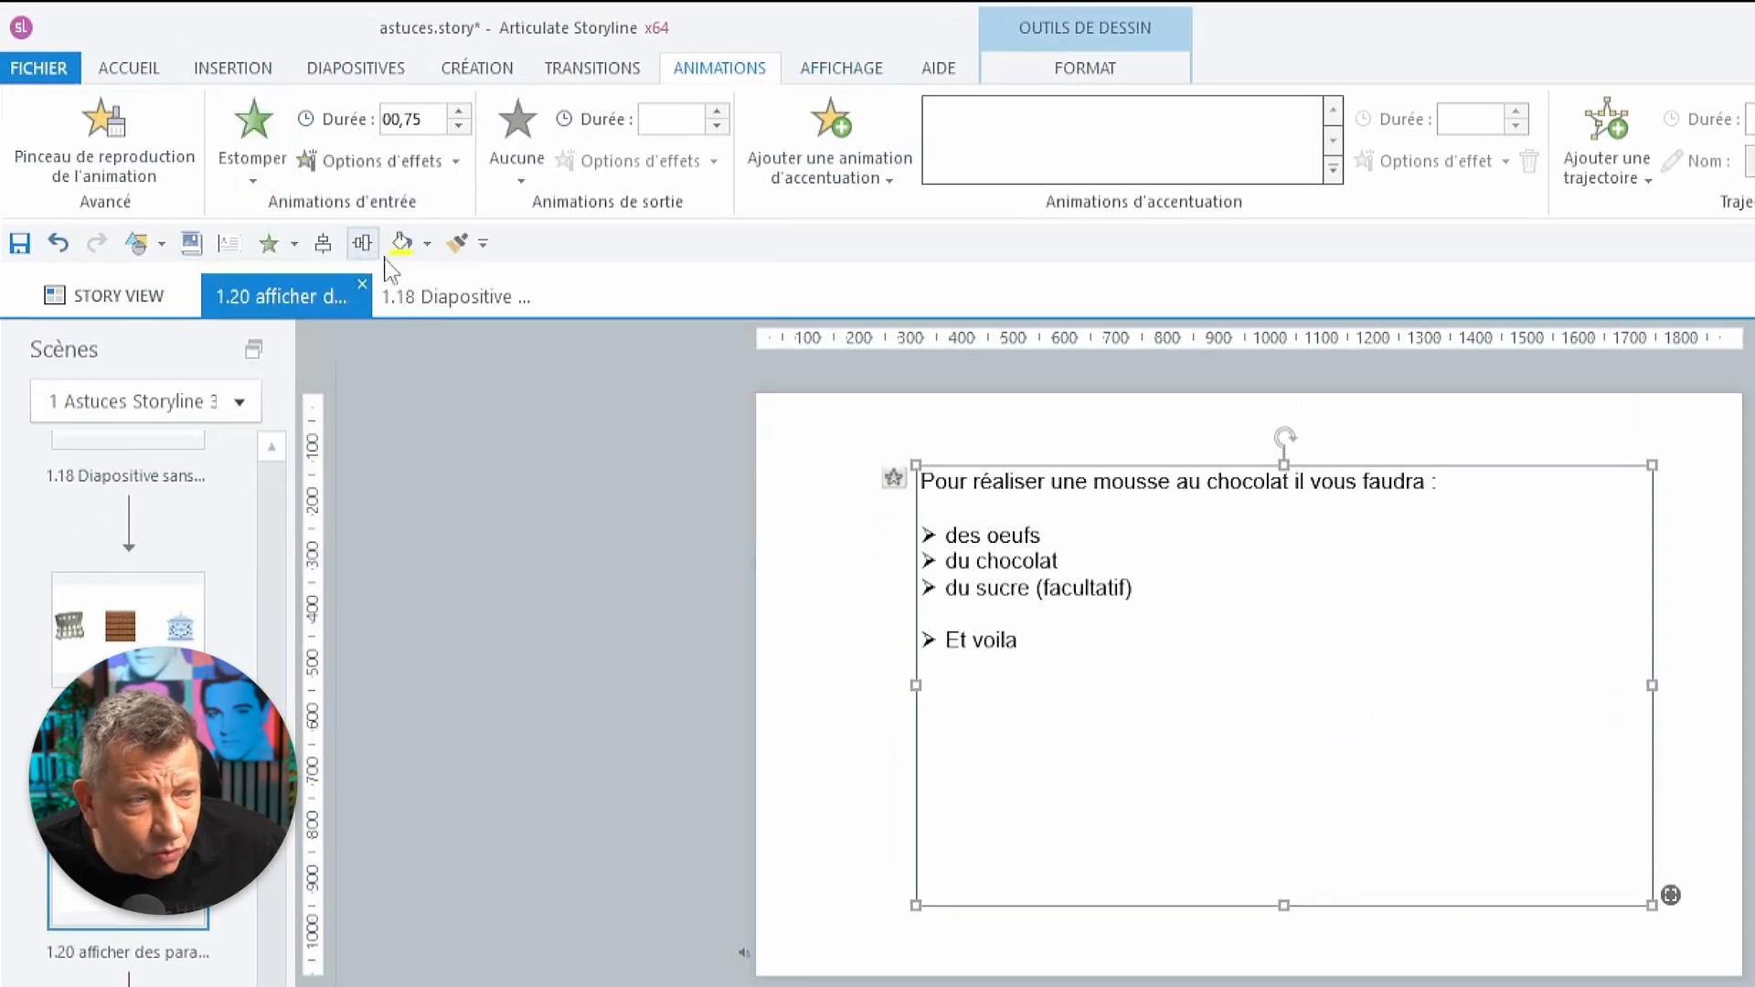
left_click(464, 157)
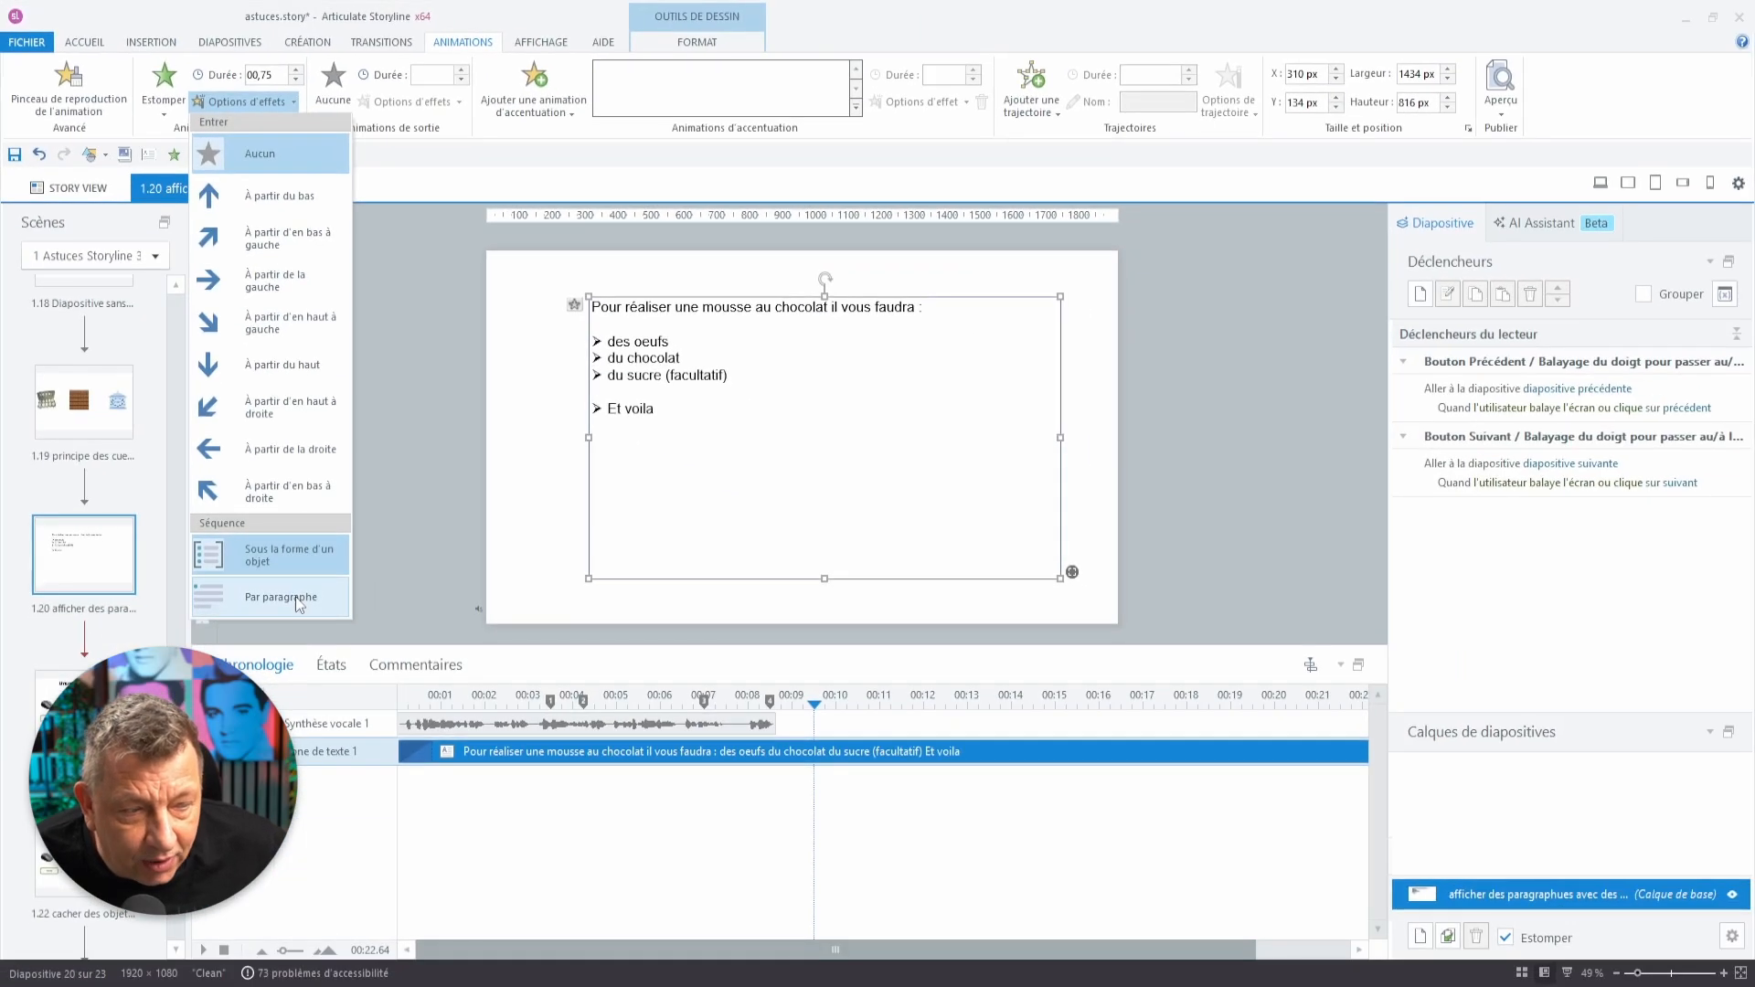
left_click(294, 596)
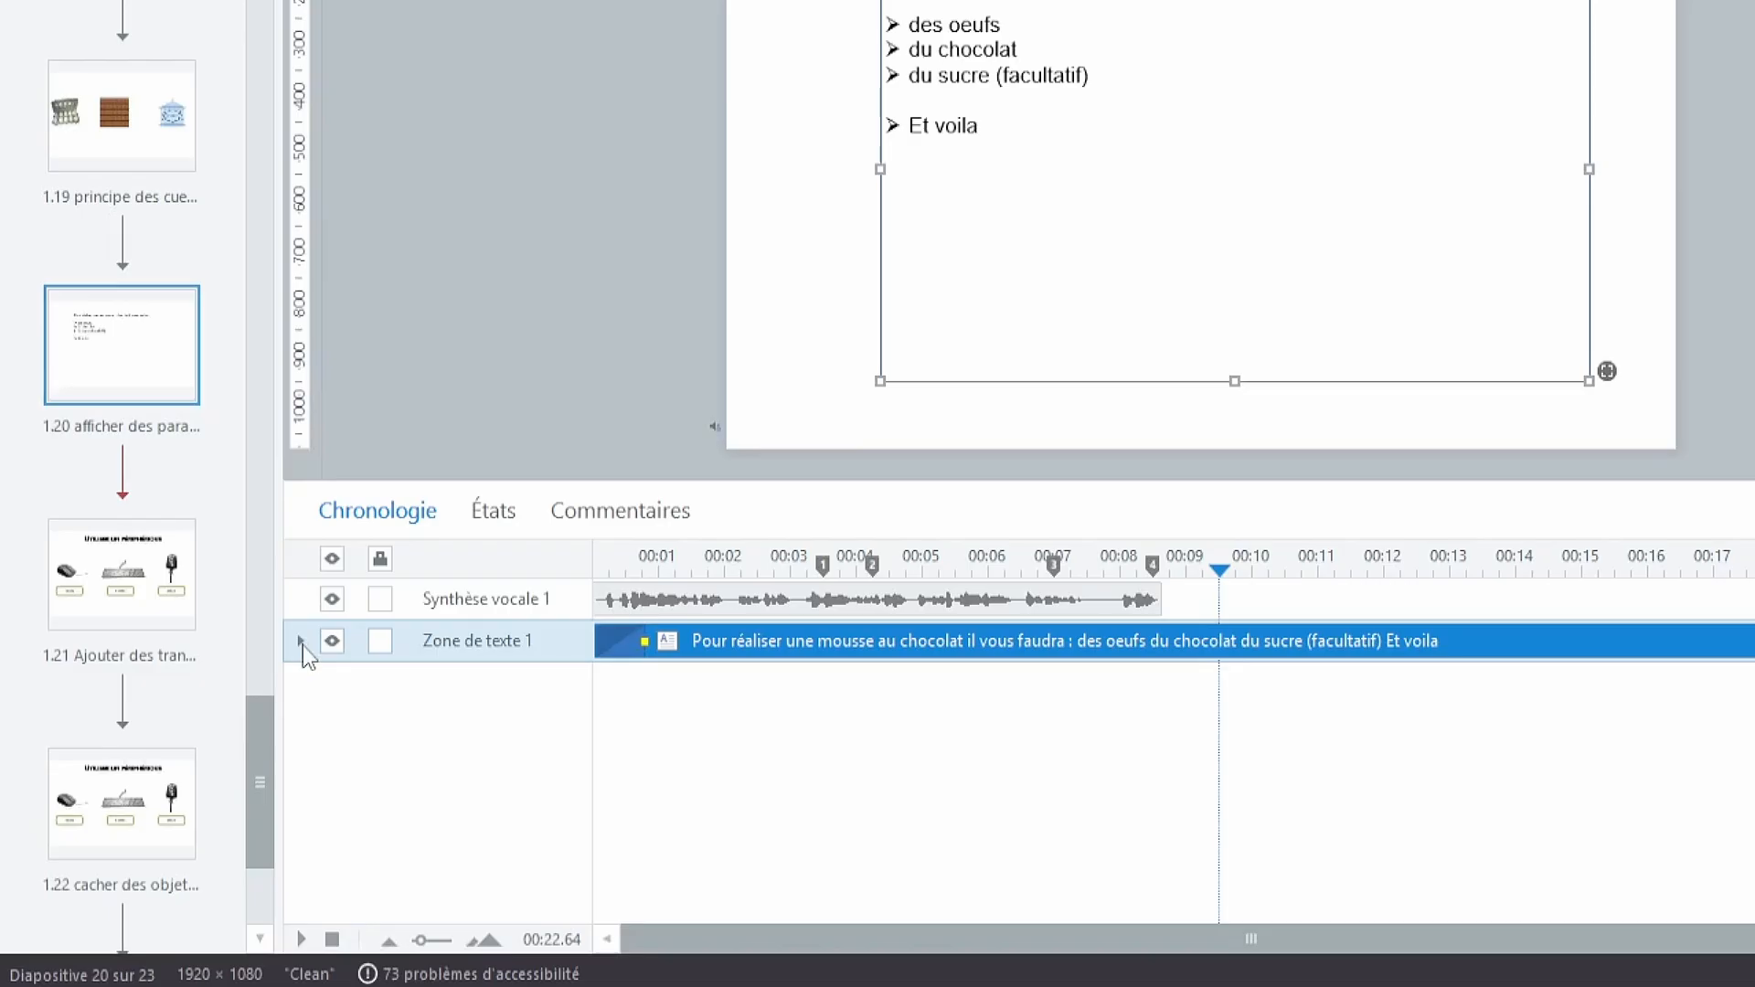
Expand the text box's paragraphs on the timeline and align "des oeufs" with cue point 1 (Point de repère 1).
left_click(302, 642)
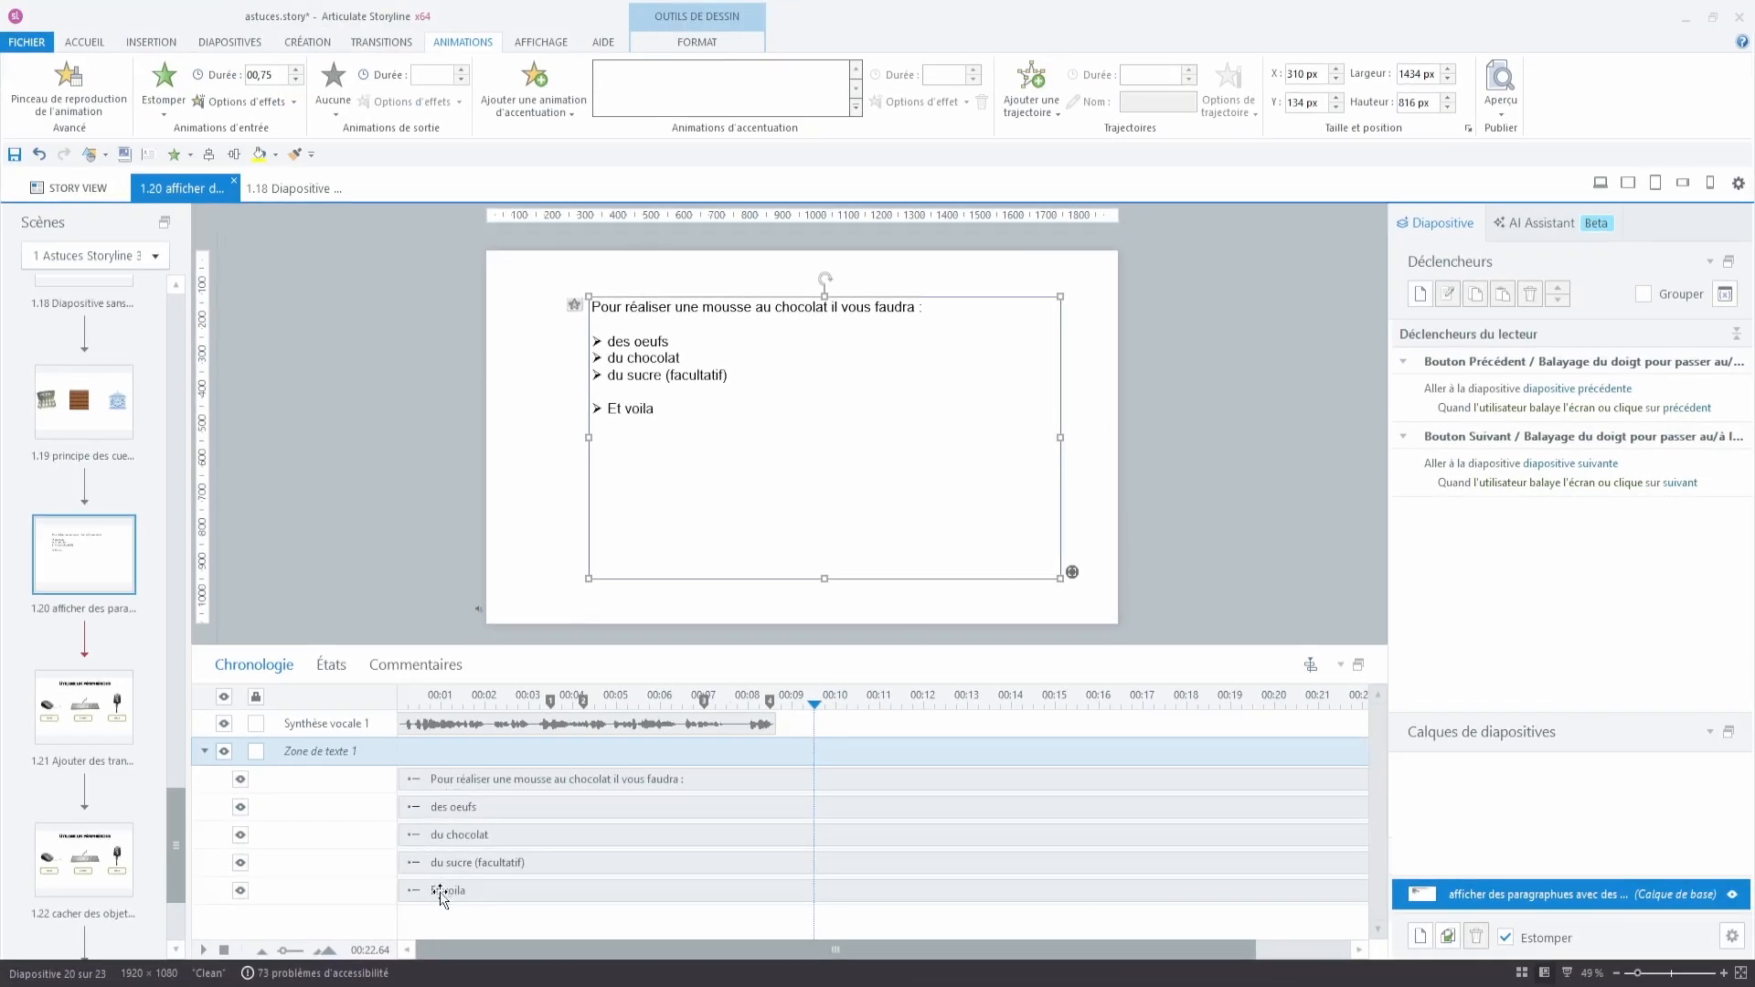
left_click(449, 808)
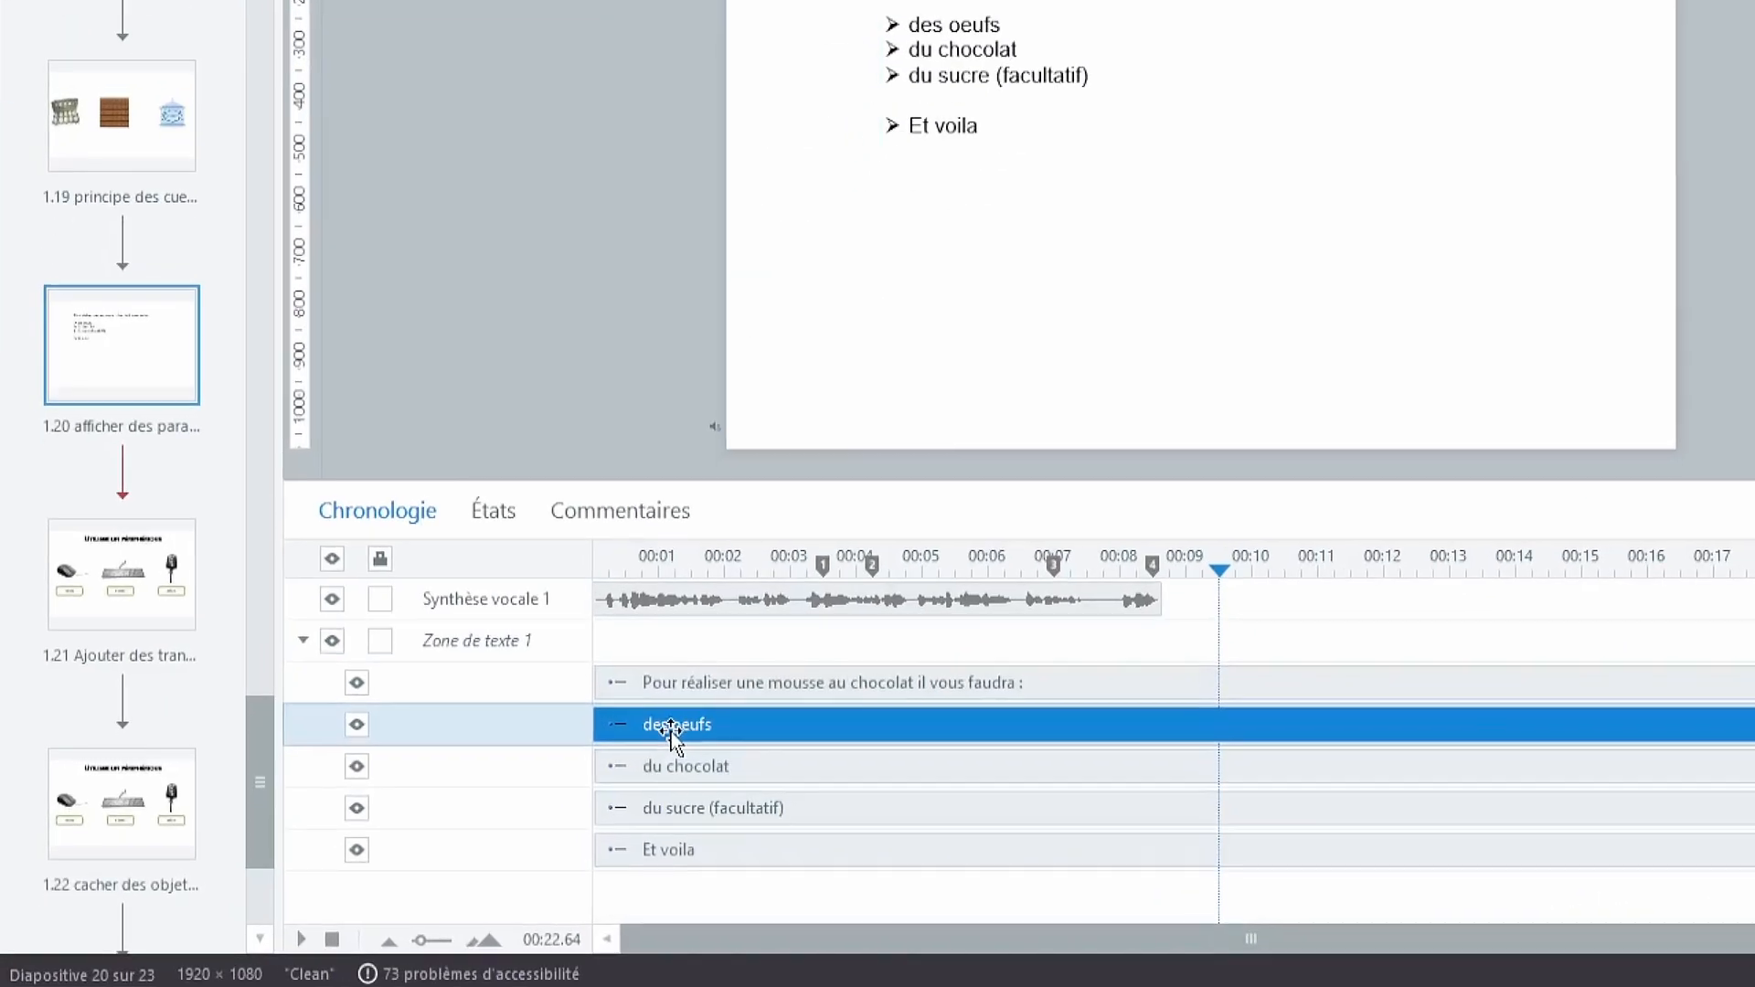
right_click(672, 726)
mouse_move(903, 618)
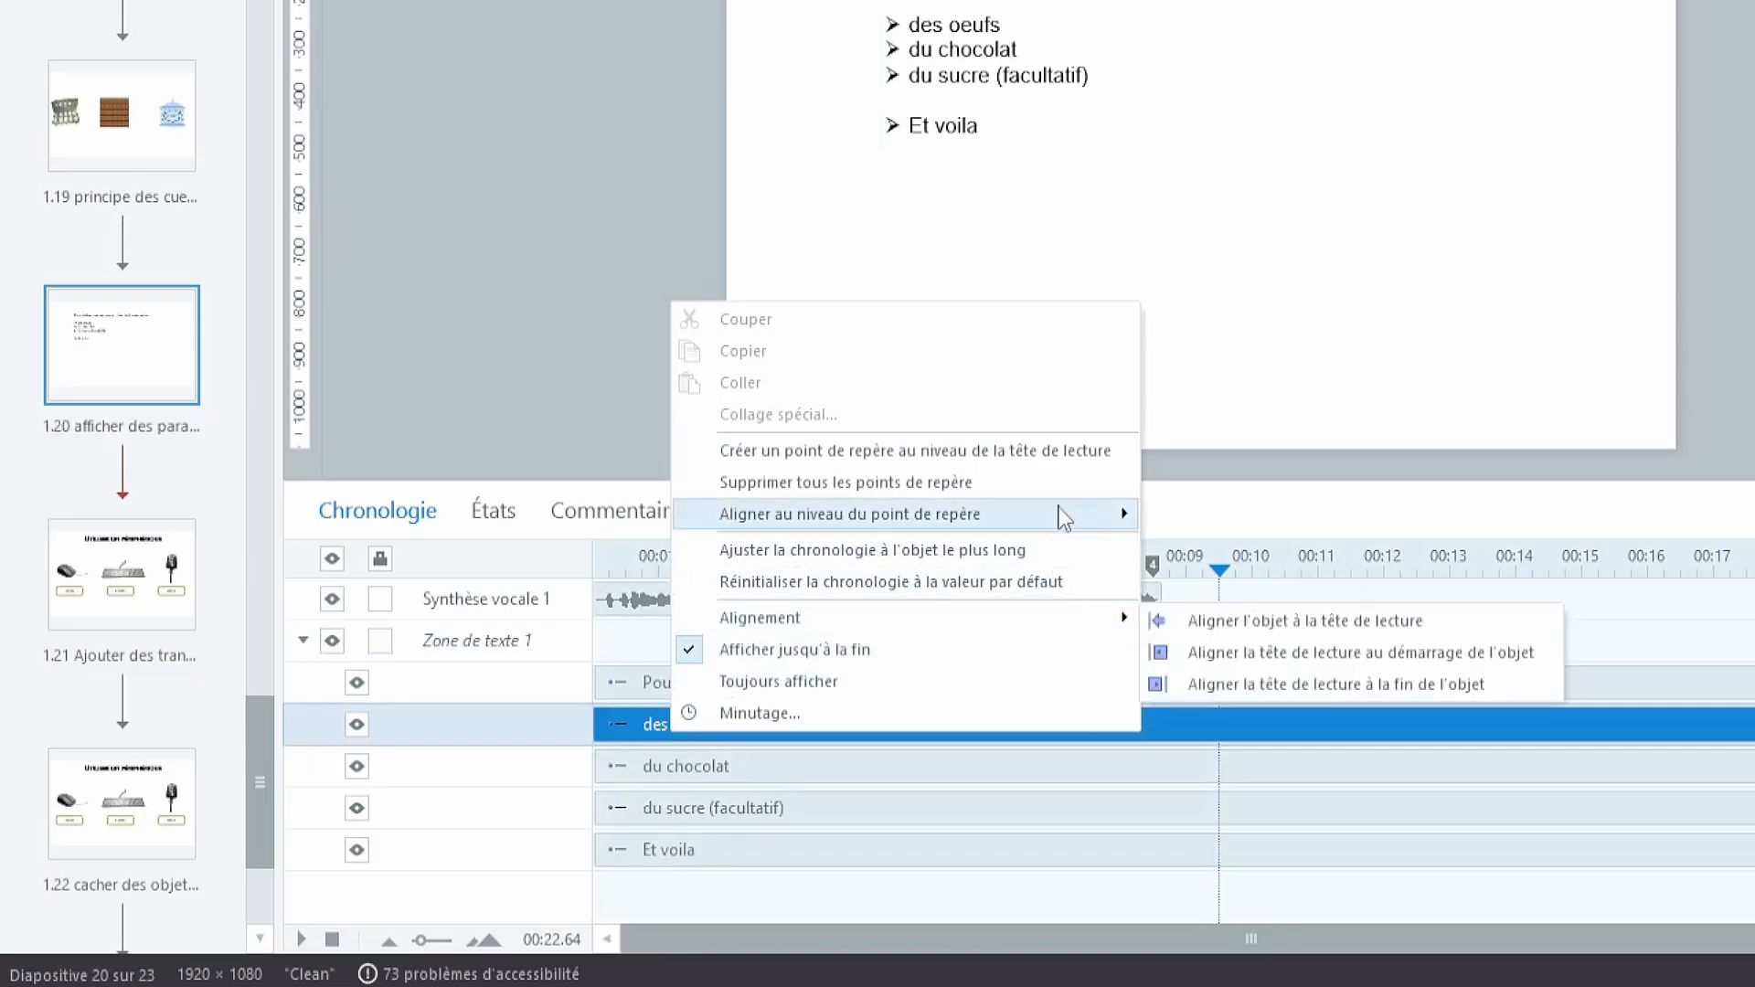
mouse_move(1136, 515)
left_click(1225, 516)
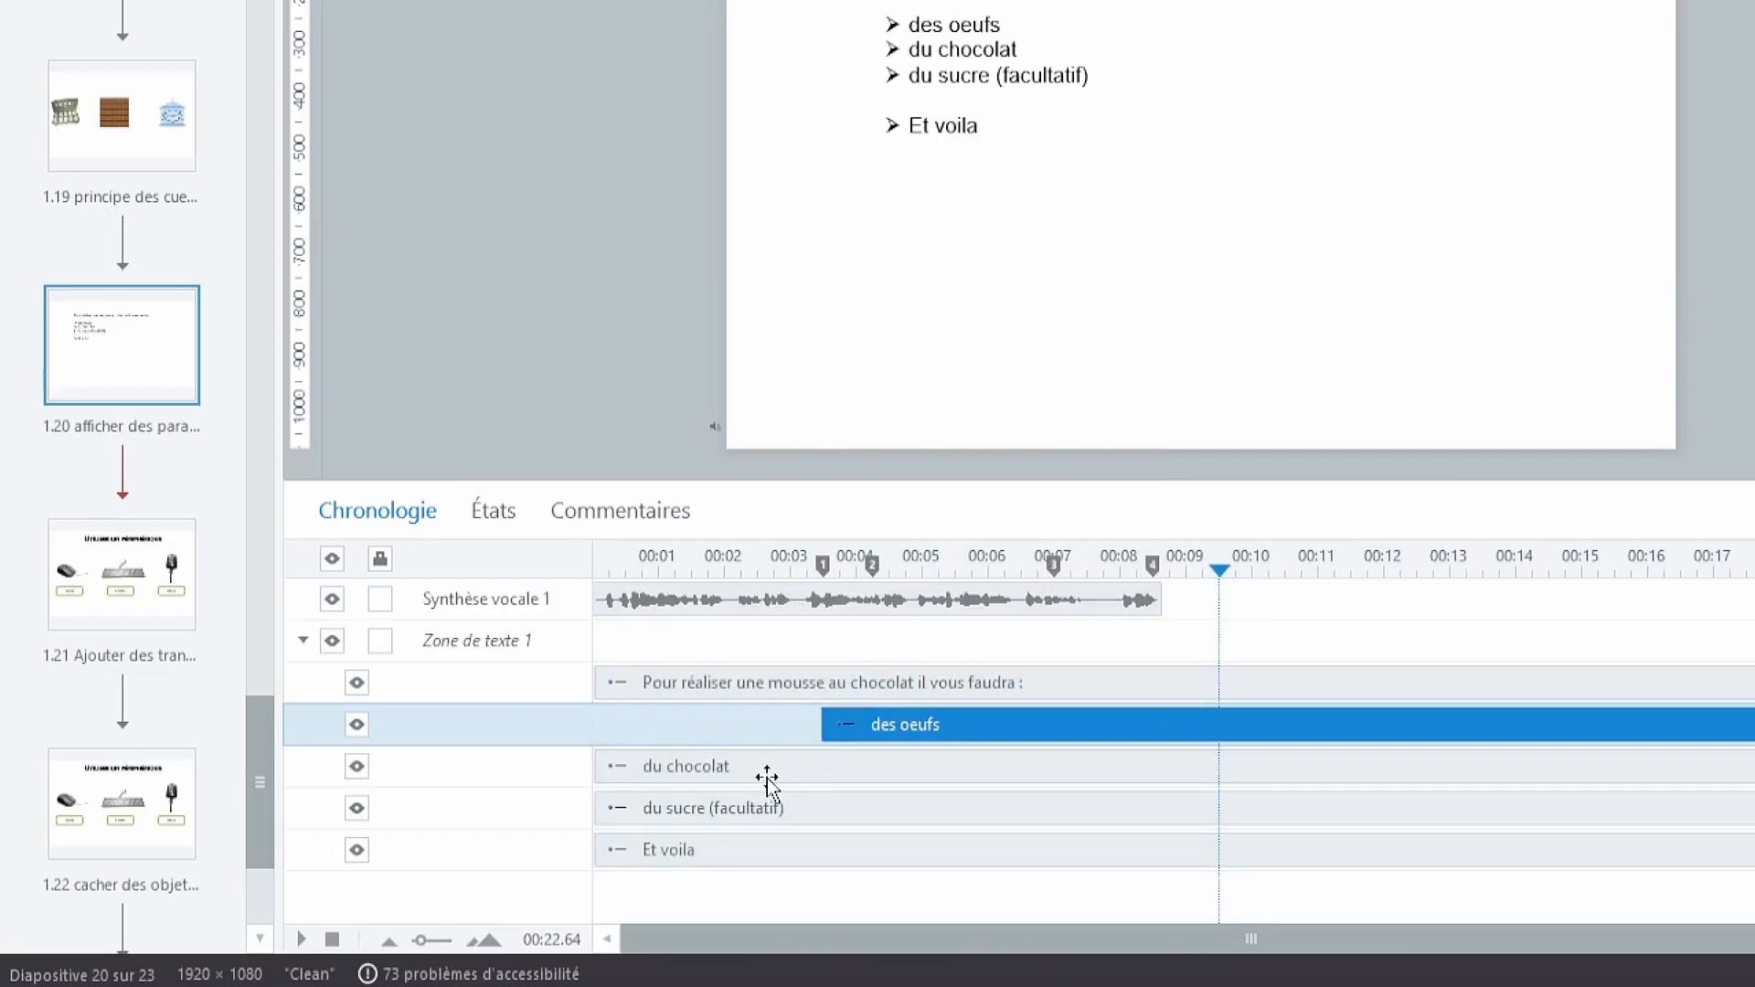
Align the "du chocolat" paragraph on the timeline with cue point 2 (Point de repère 2).
left_click(771, 773)
right_click(771, 772)
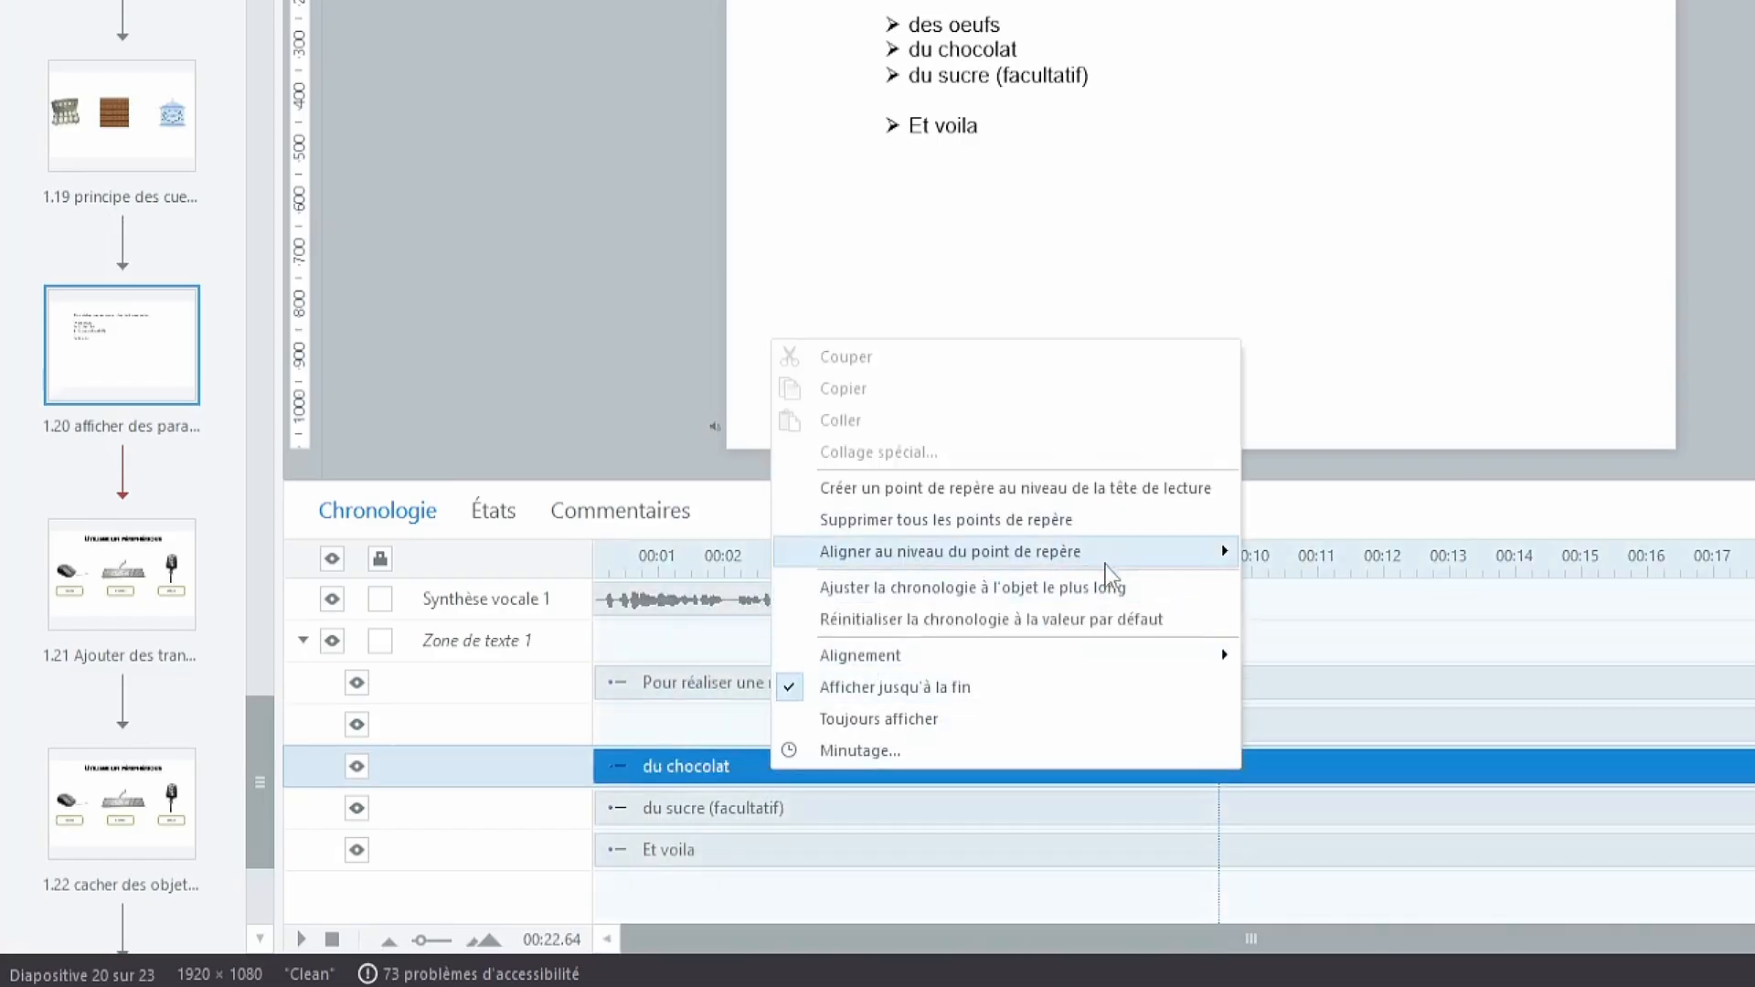
mouse_move(1113, 571)
left_click(1307, 586)
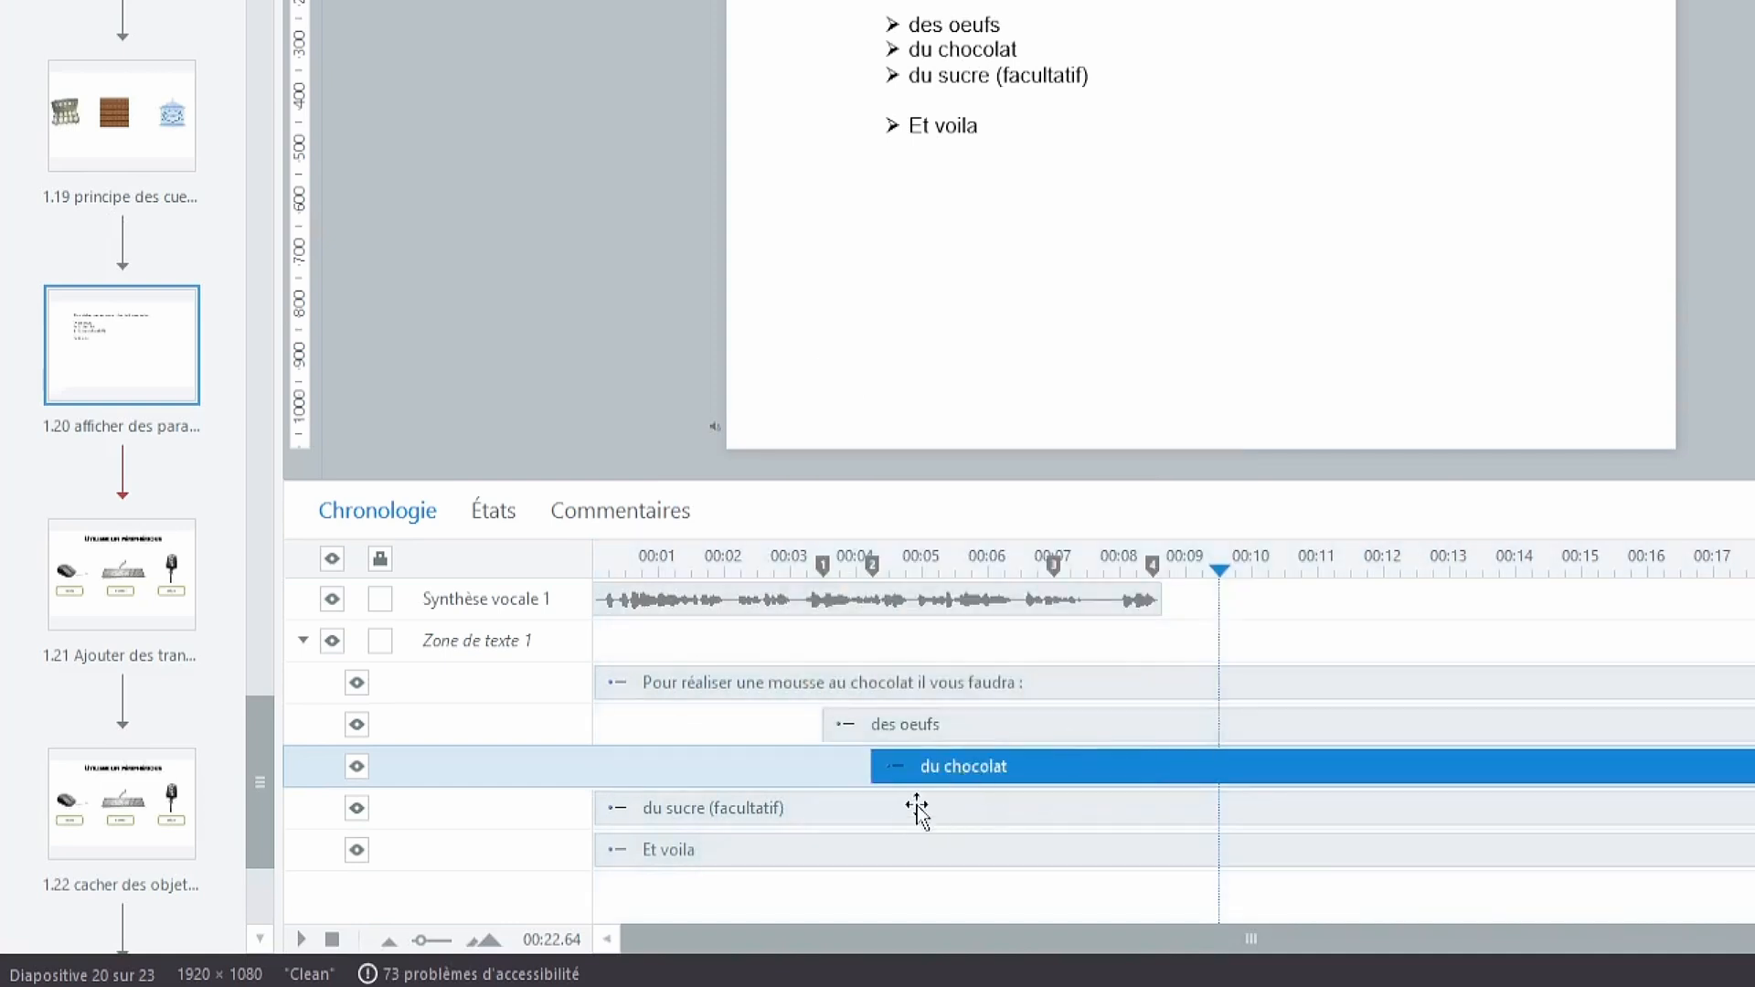
Align the "du sucre (facultatif)" paragraph on the timeline with cue point 3 (Point de repère 3).
left_click(903, 811)
right_click(903, 812)
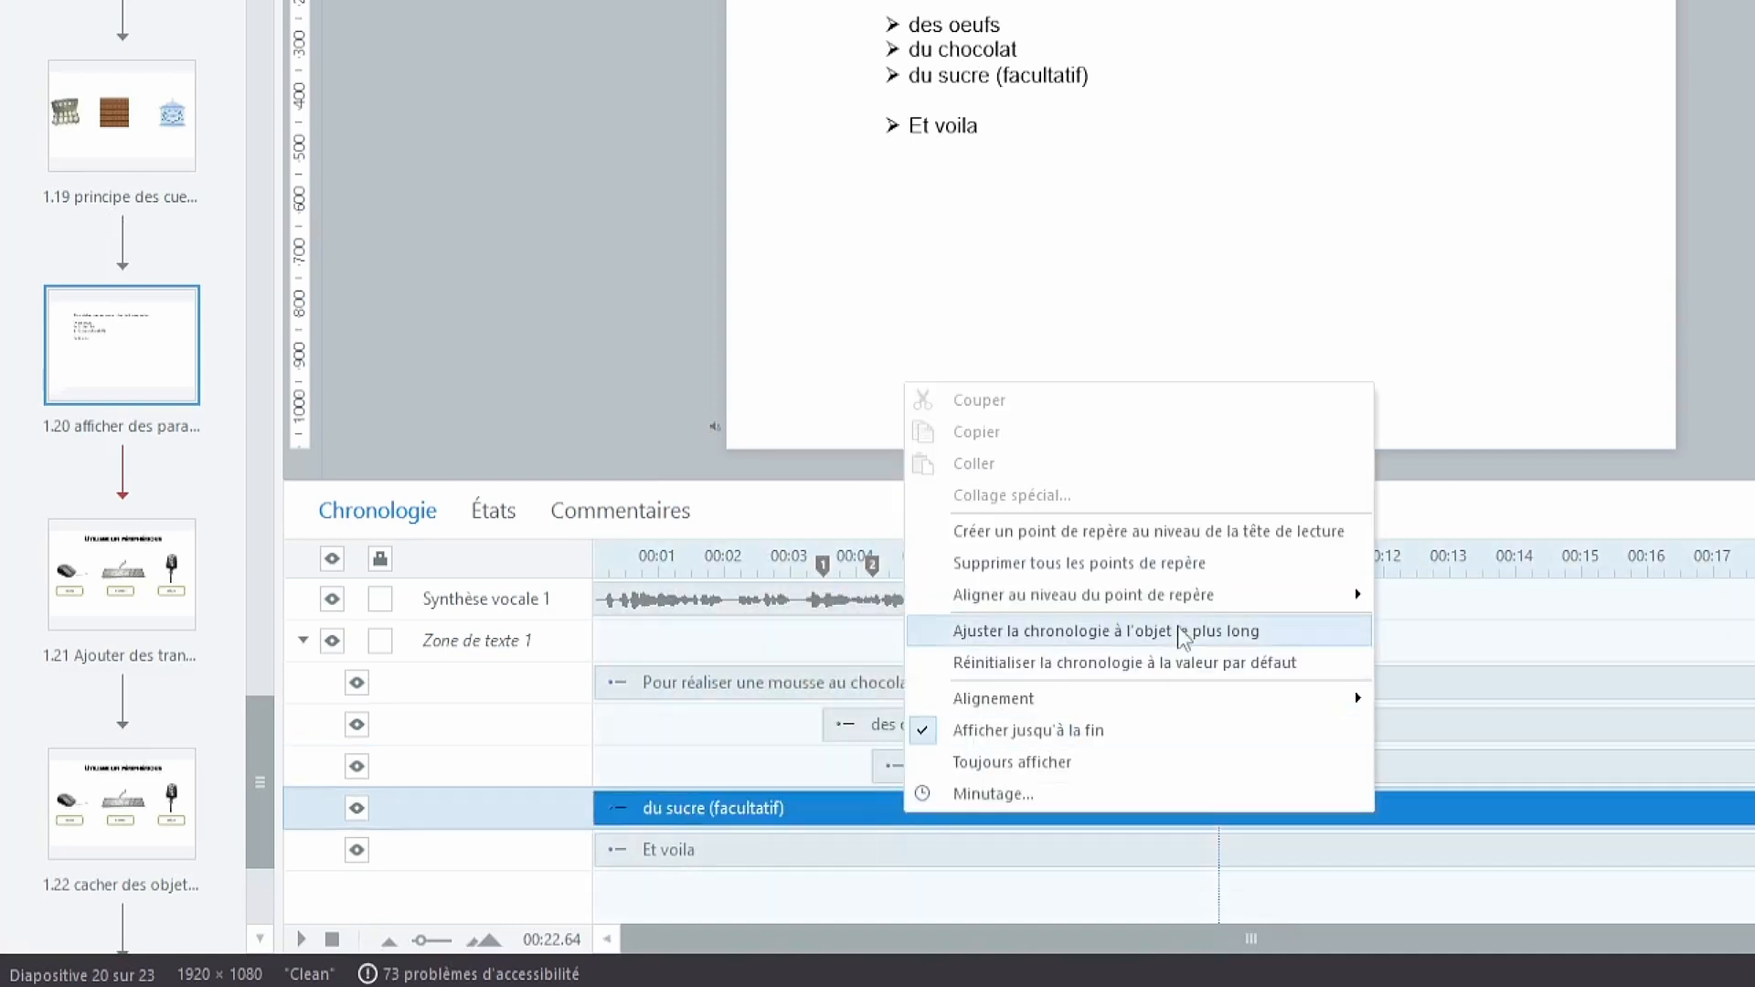
mouse_move(1209, 599)
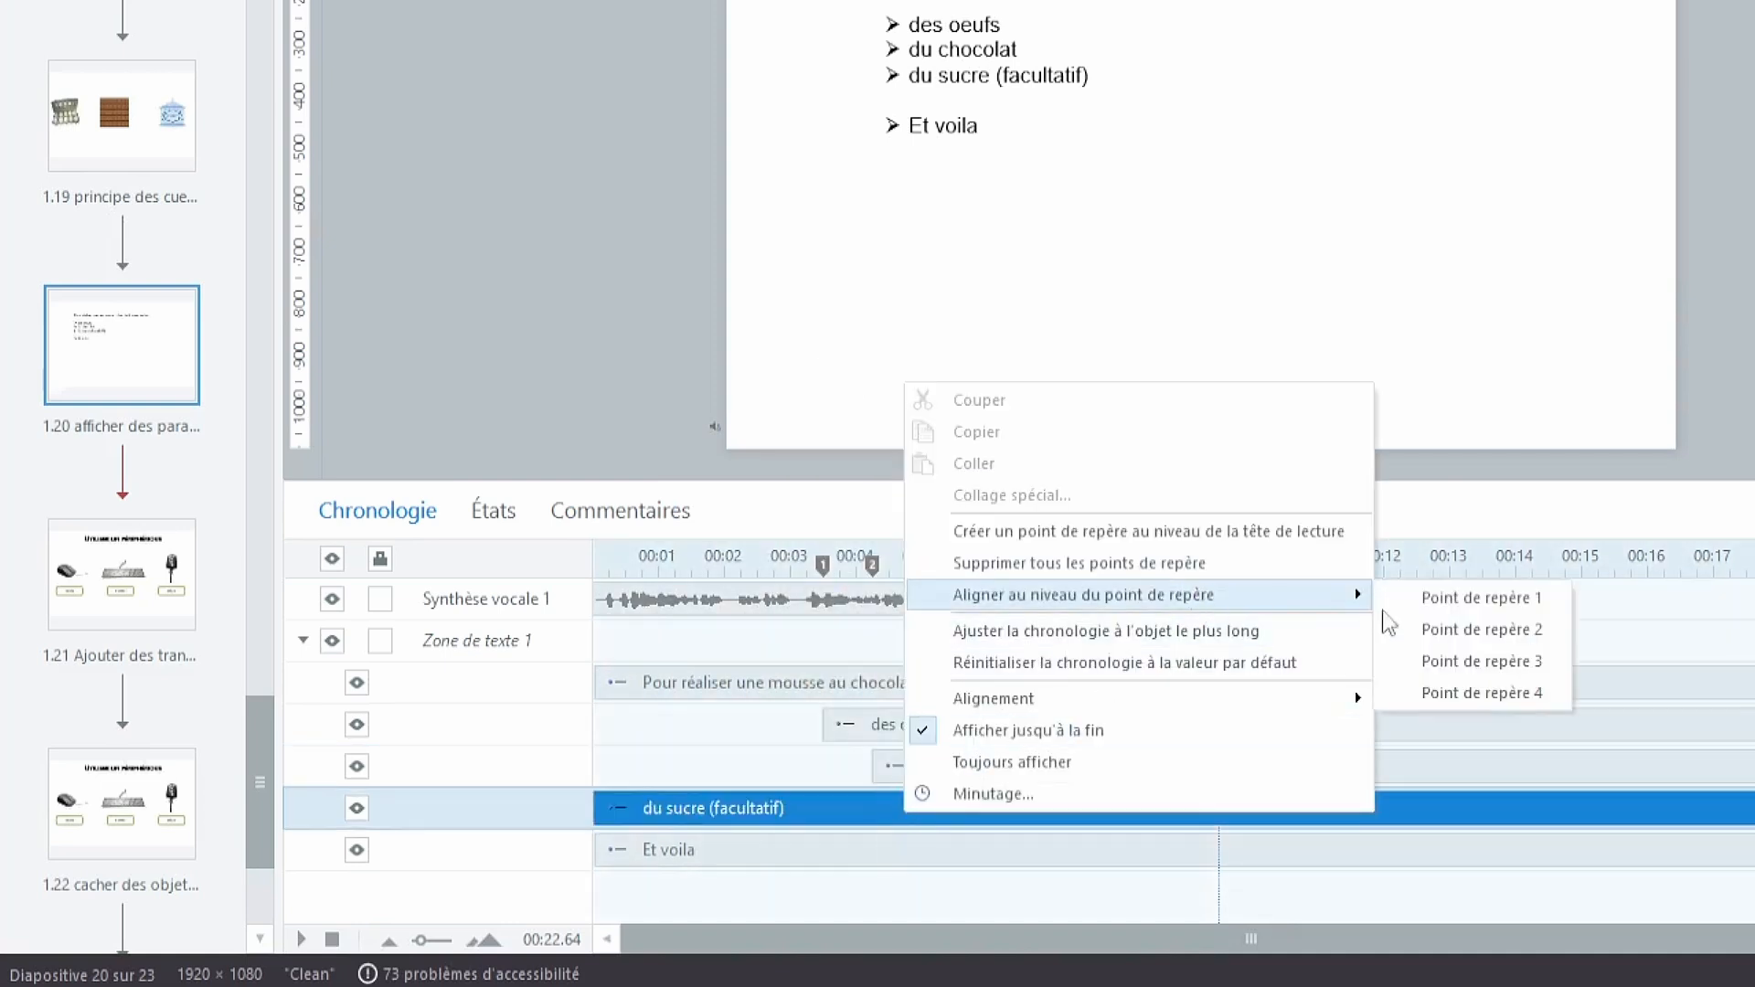
left_click(1444, 659)
Align the "Et voila" paragraph on the timeline with cue point 4 (Point de repère 4).
left_click(834, 852)
right_click(837, 852)
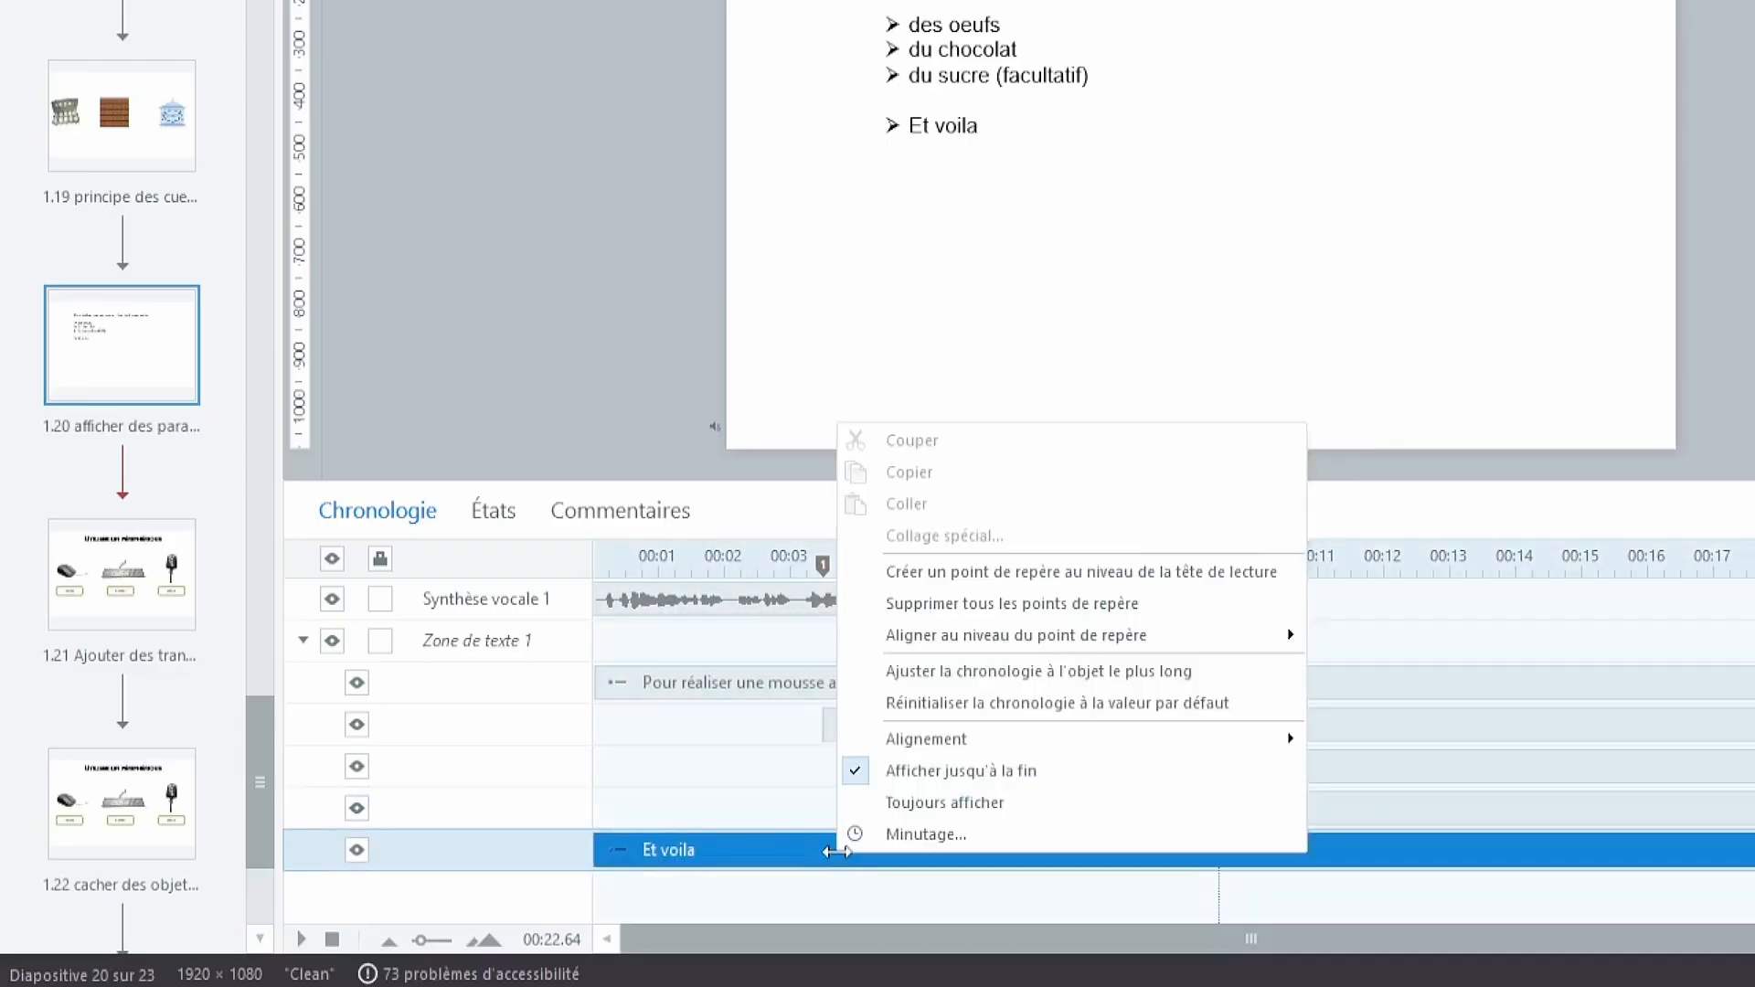
mouse_move(1169, 642)
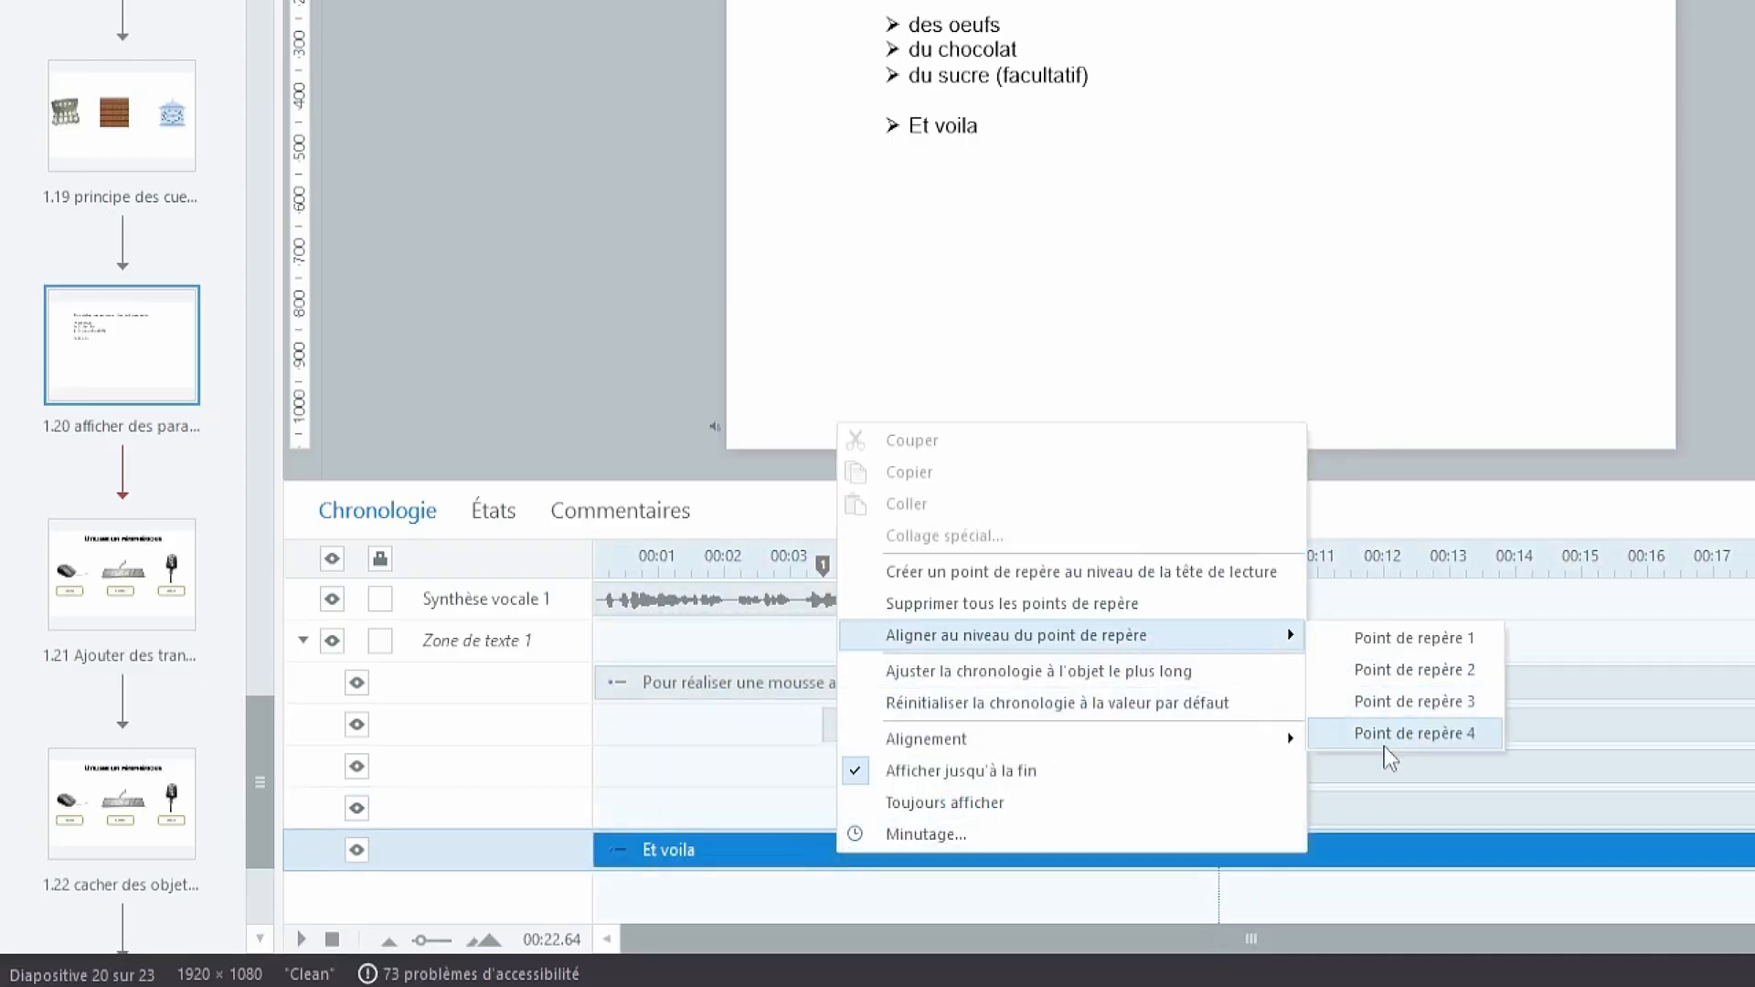
left_click(1414, 734)
left_click(1268, 568)
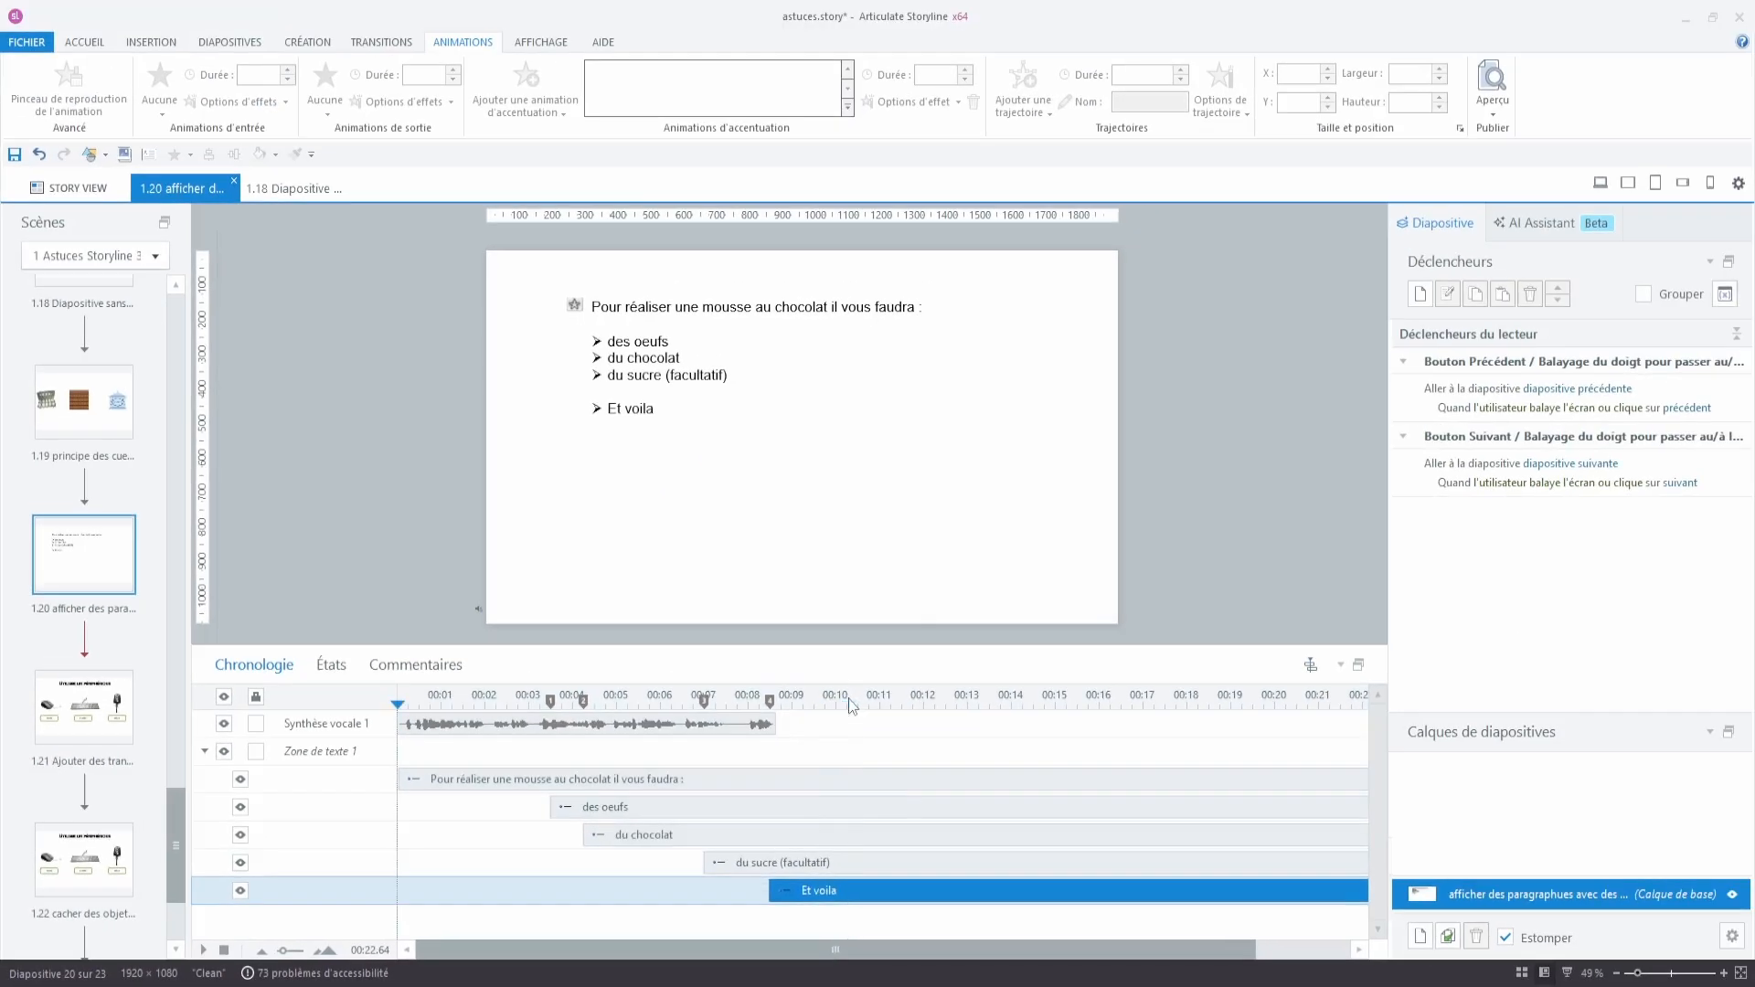
Play the slide's timeline to check the paragraphs against the narration and cue points.
key("space")
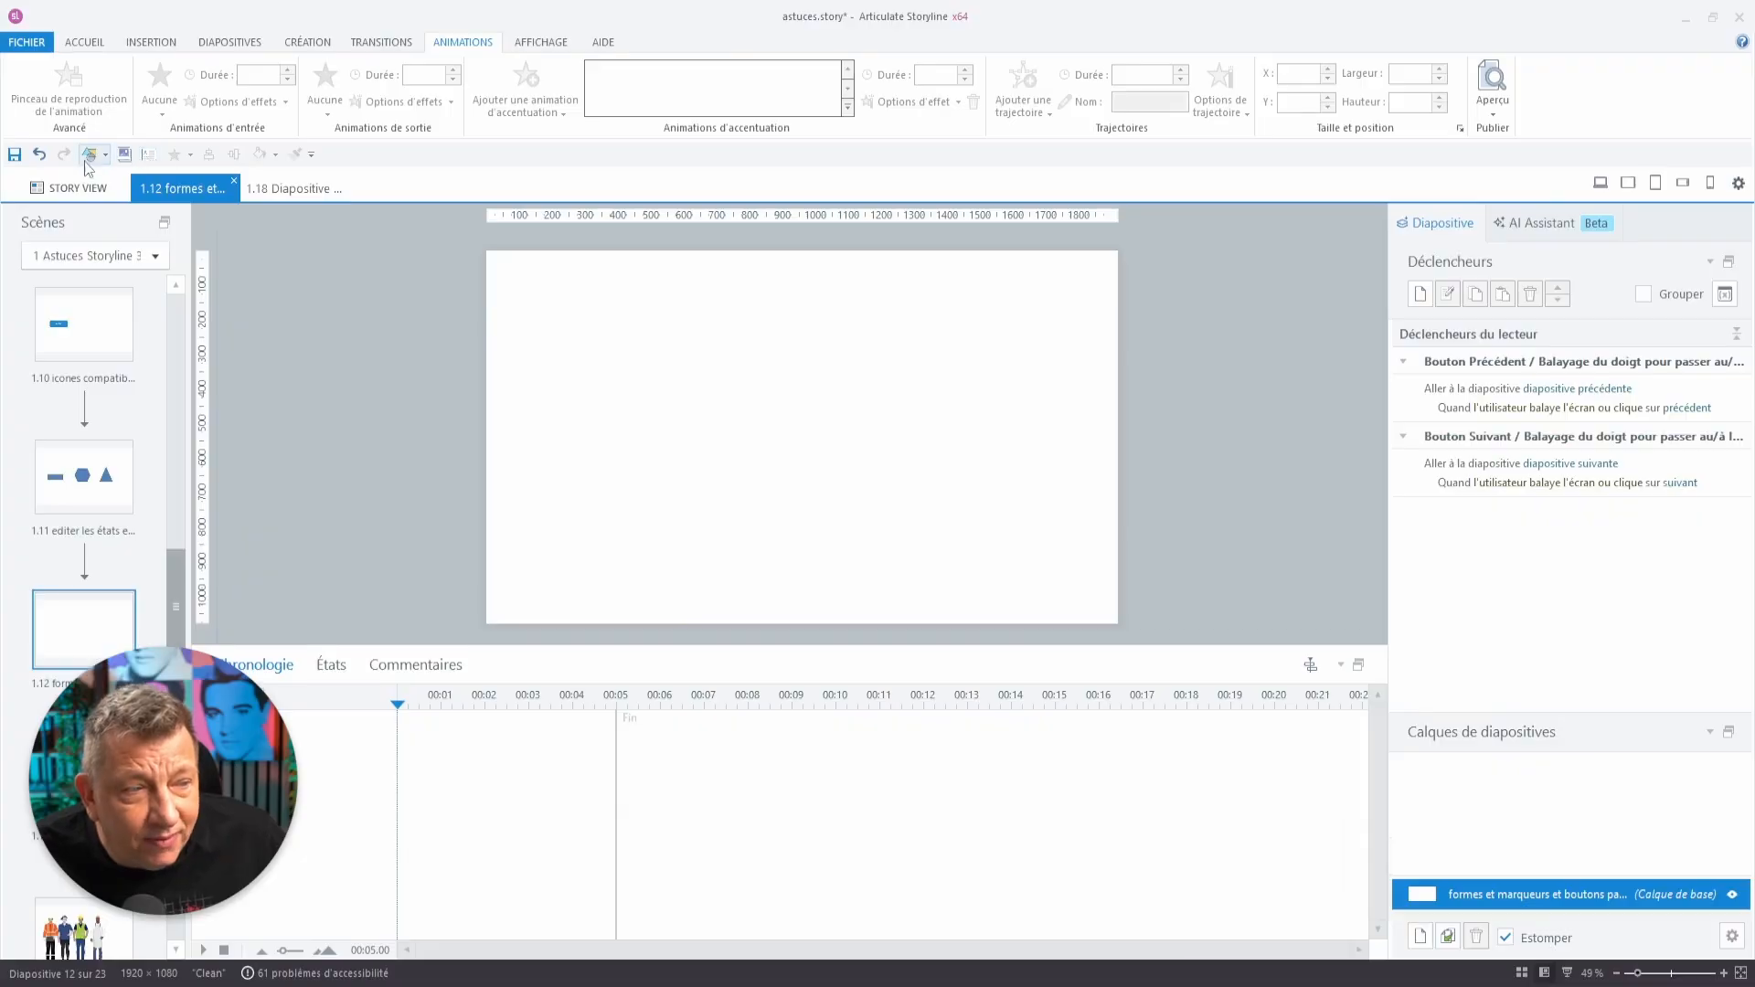
Draw a rectangle about 970 px wide and 347 px high in the upper middle of blank slide 1.12.
left_click(91, 162)
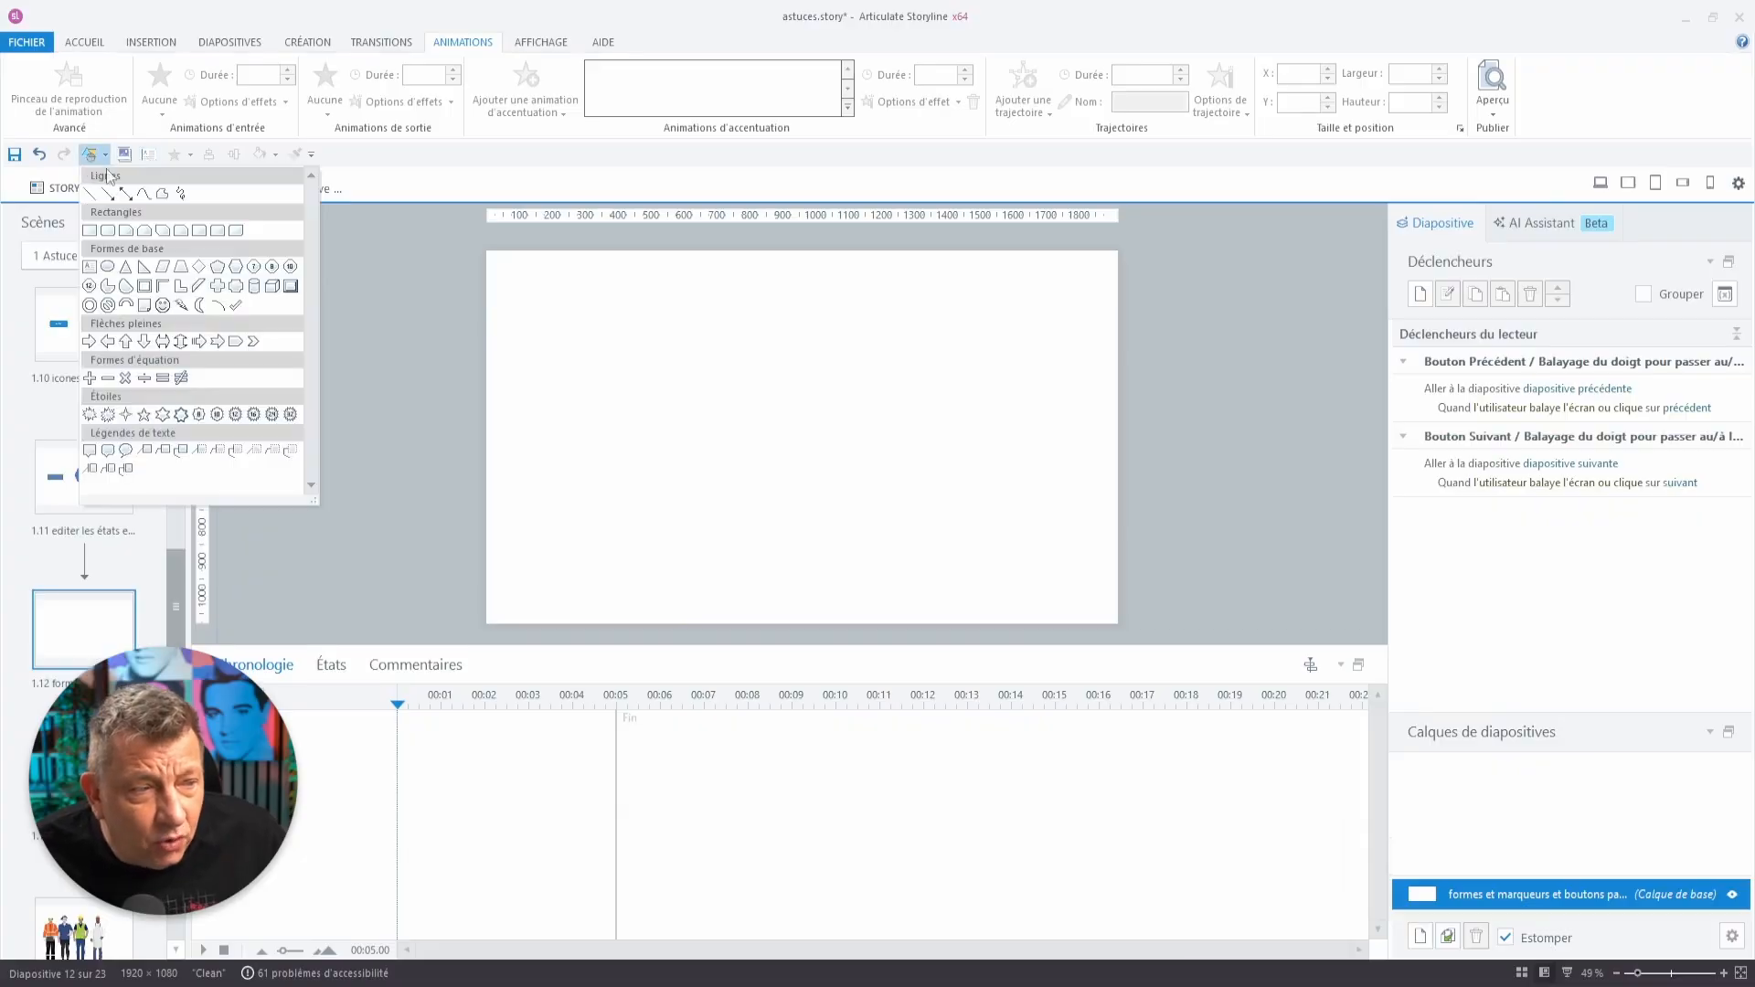
left_click(99, 233)
mouse_move(614, 300)
left_mouse_down()
mouse_move(629, 384)
mouse_move(933, 418)
left_mouse_up()
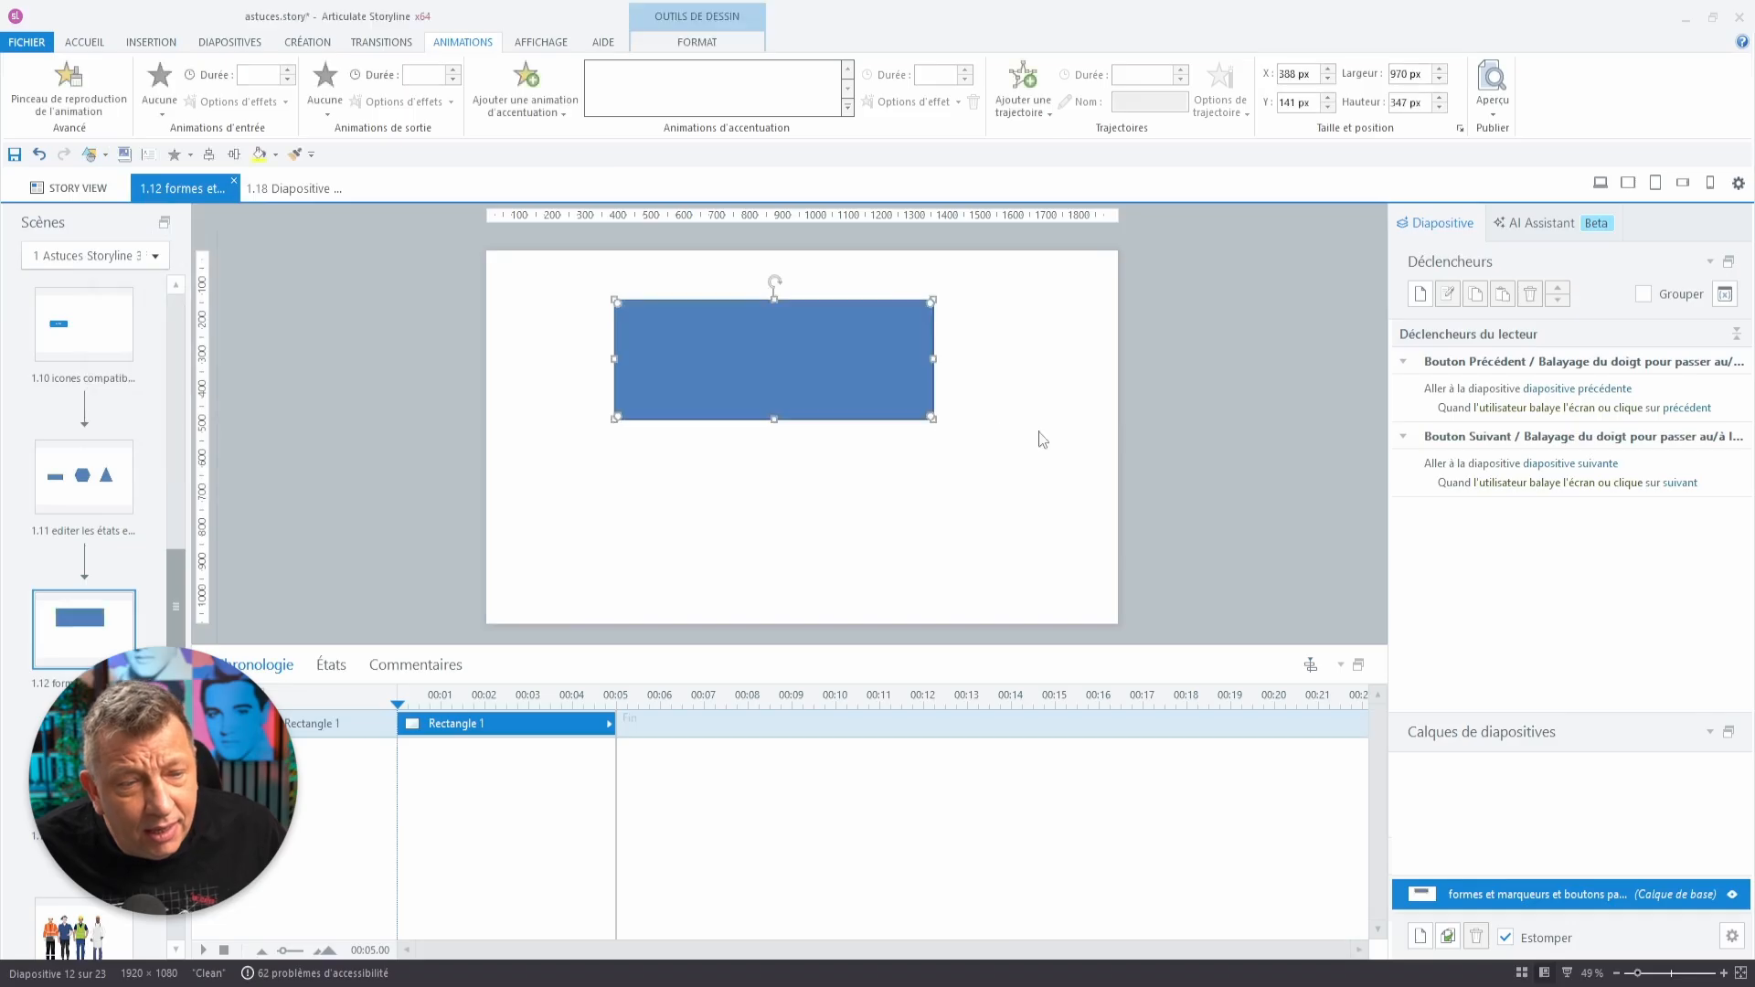
Open the rectangle's shape formatting and set its outline width to 13 px.
double_click(873, 405)
left_click_drag(859, 192, 1267, 185)
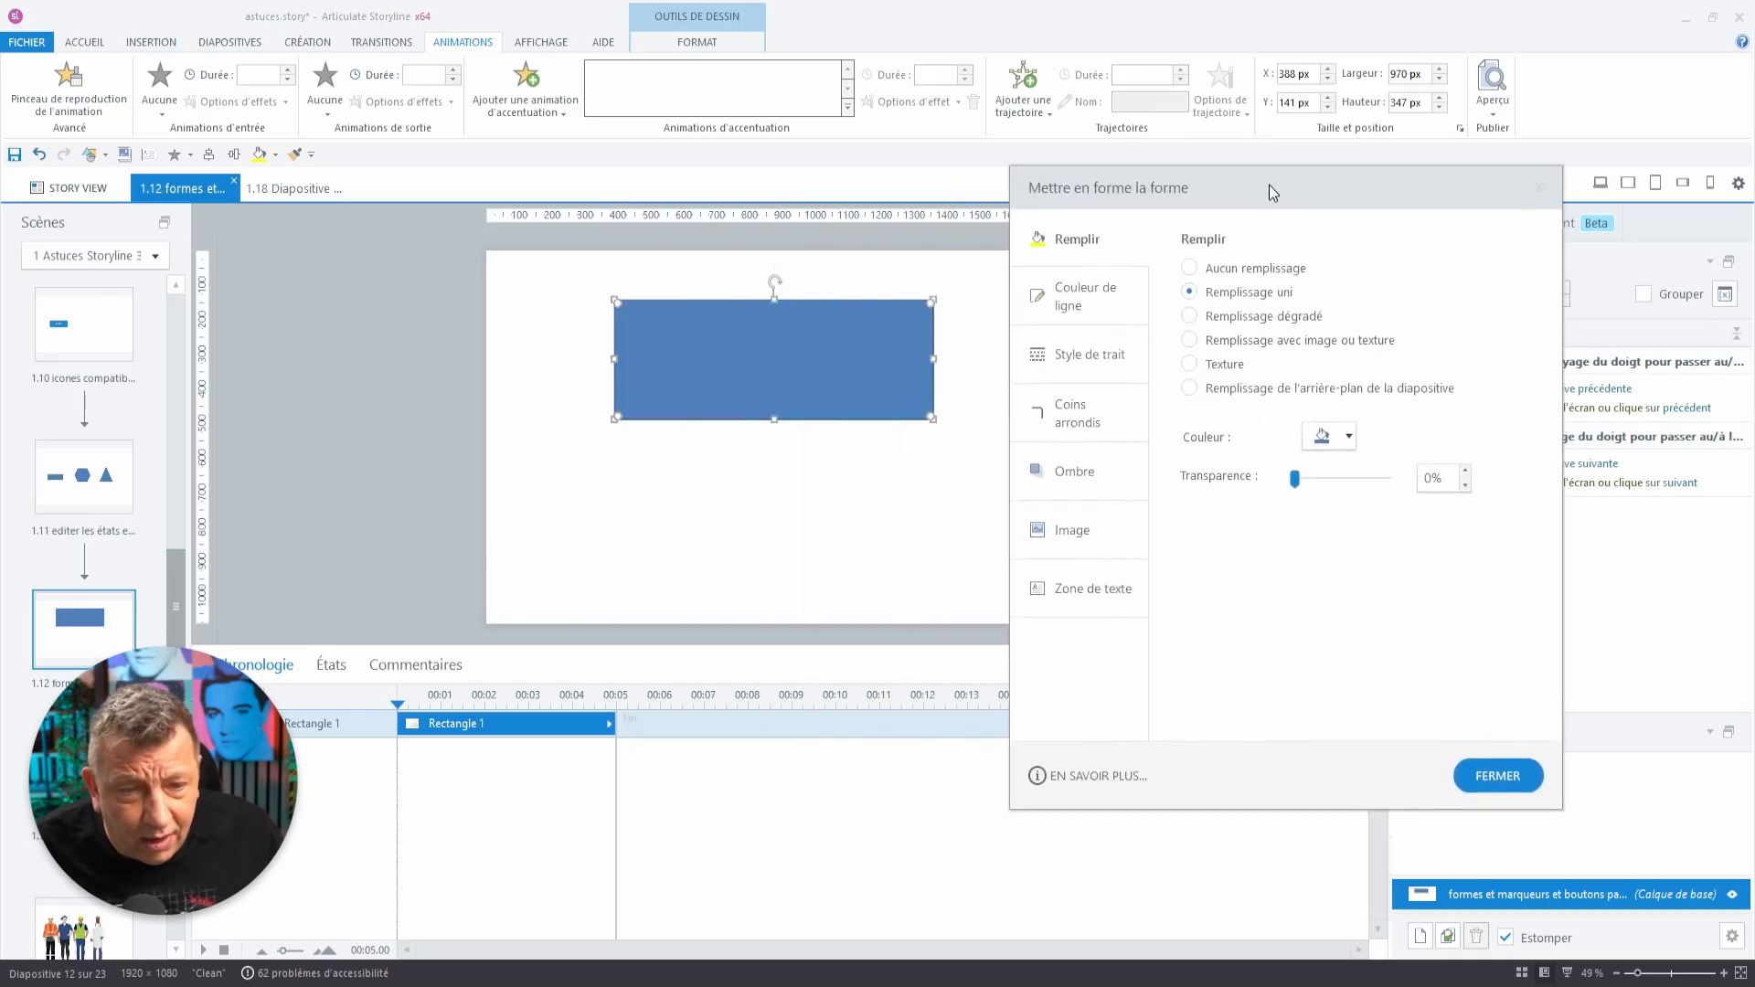
left_click(1124, 311)
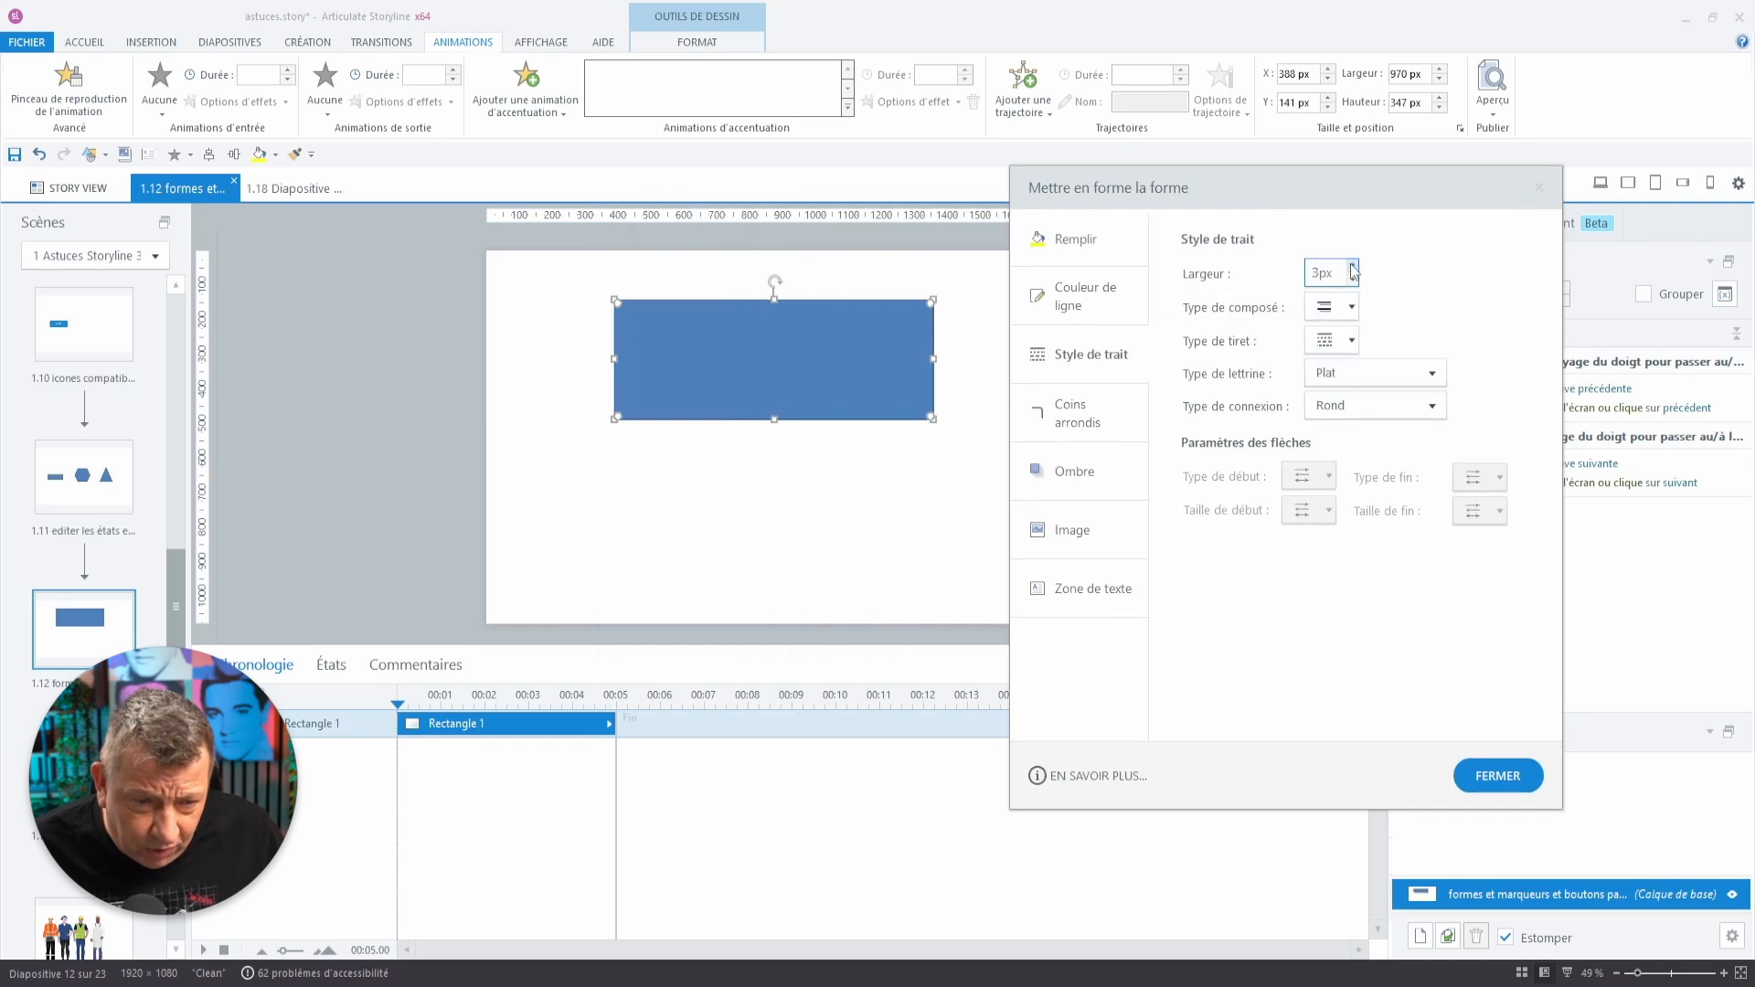
left_click(1352, 266)
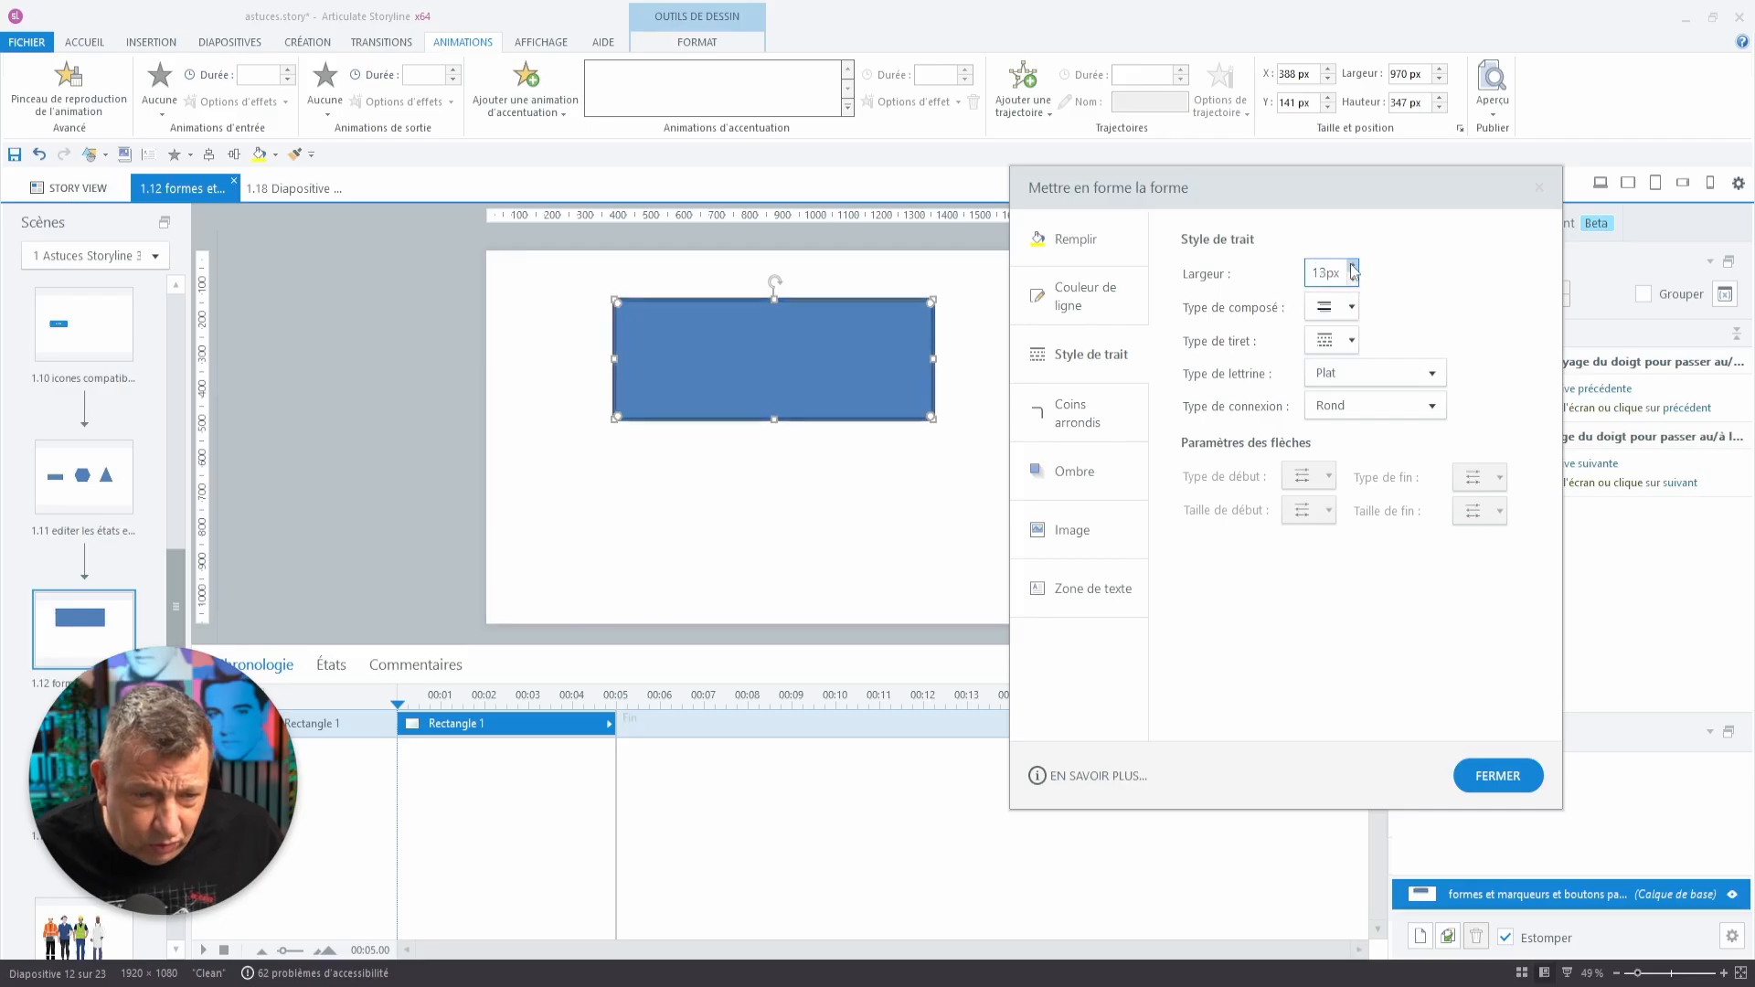
Change the rectangle's solid fill to a muted golden yellow.
left_click(1350, 438)
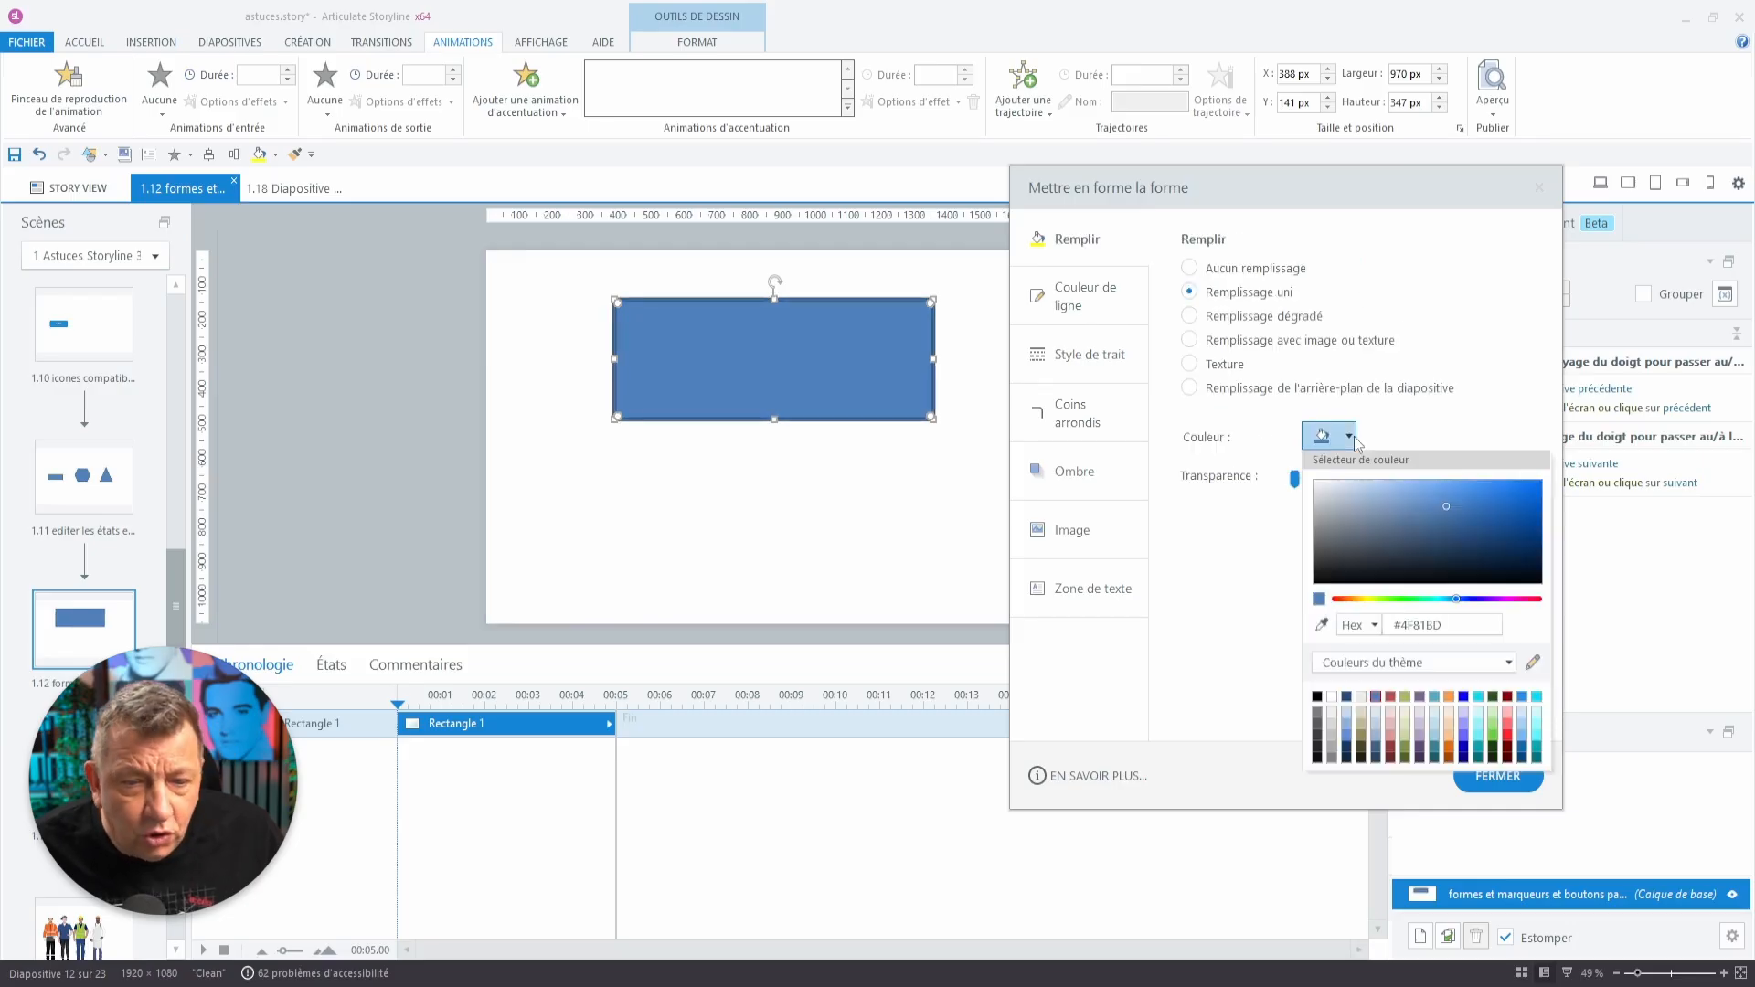
left_click(1360, 599)
left_click_drag(1493, 488, 1521, 488)
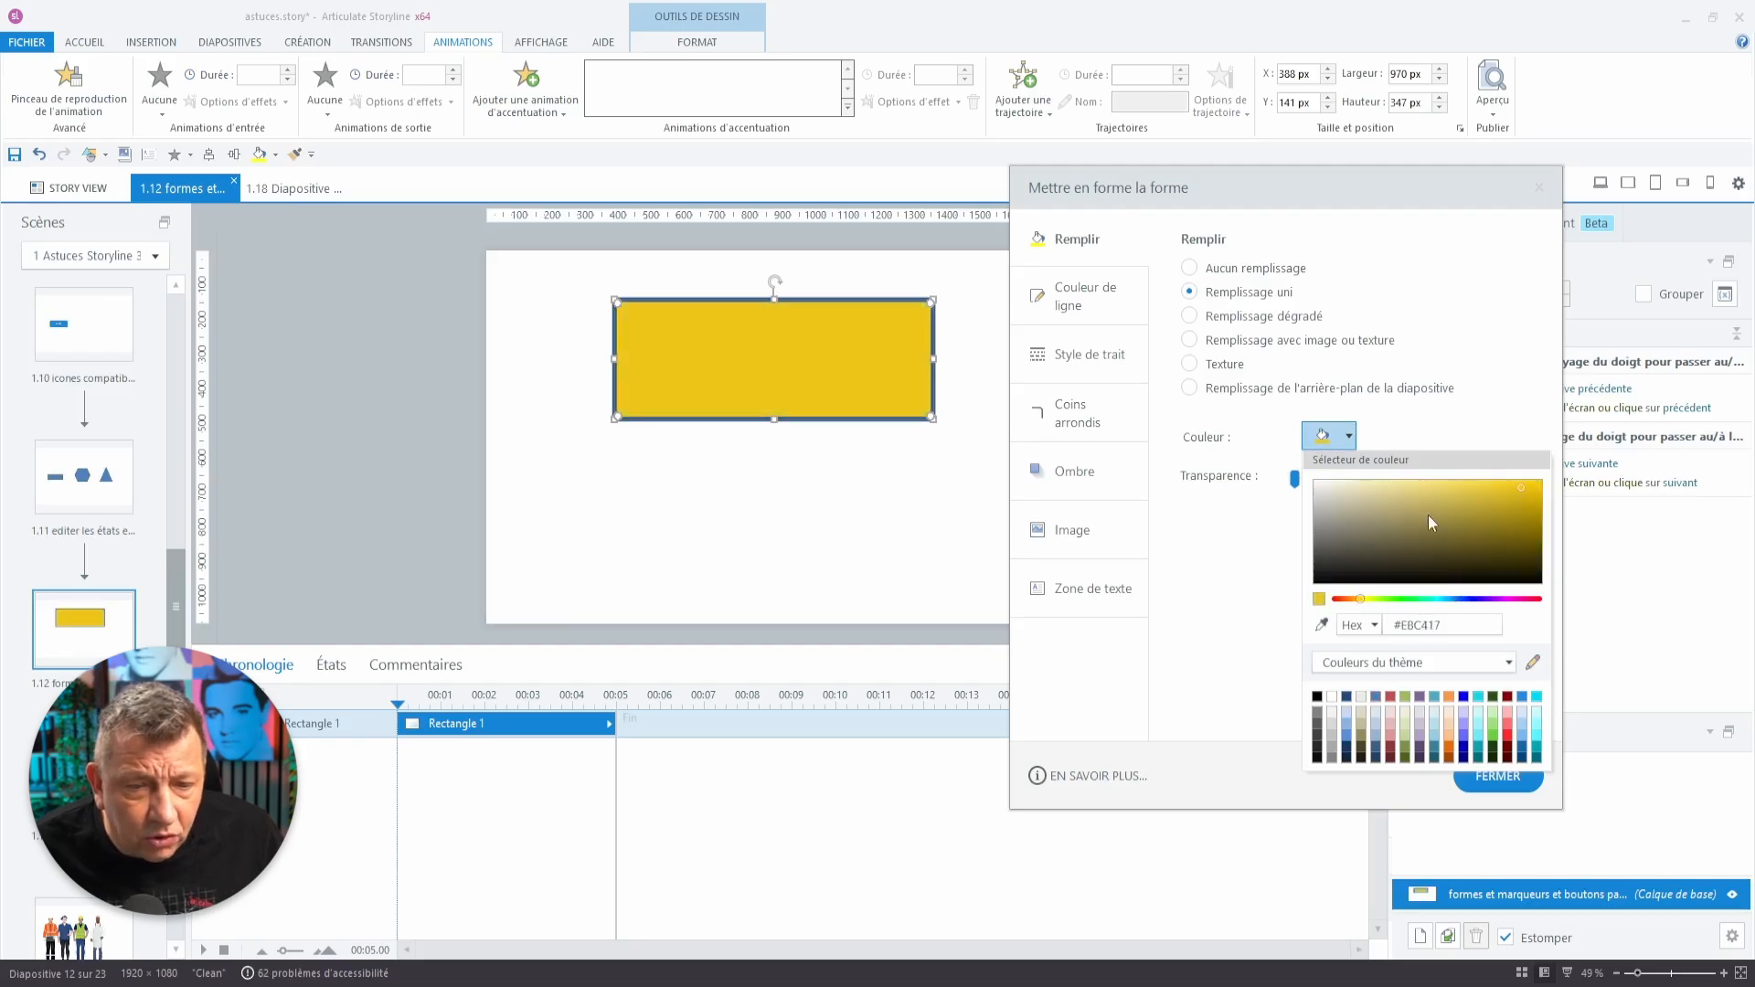
left_click(1170, 536)
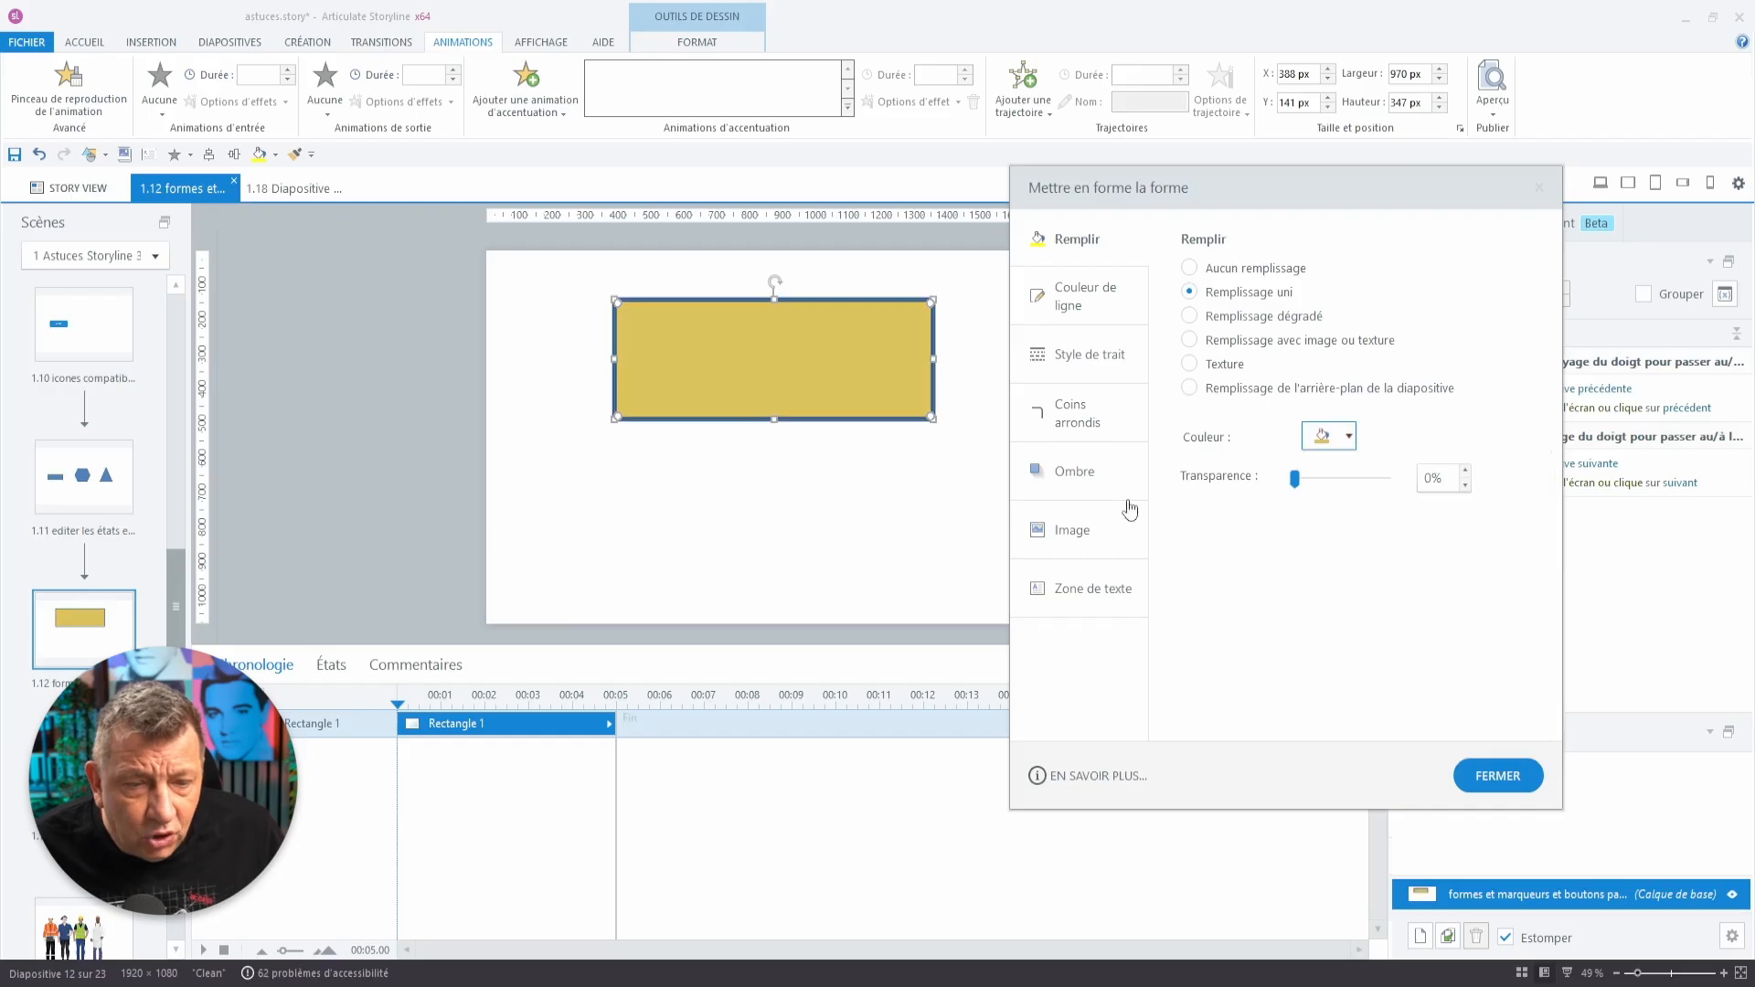
Apply a preset shadow to the rectangle's lower right and set its distance to 33 px.
left_click(1095, 479)
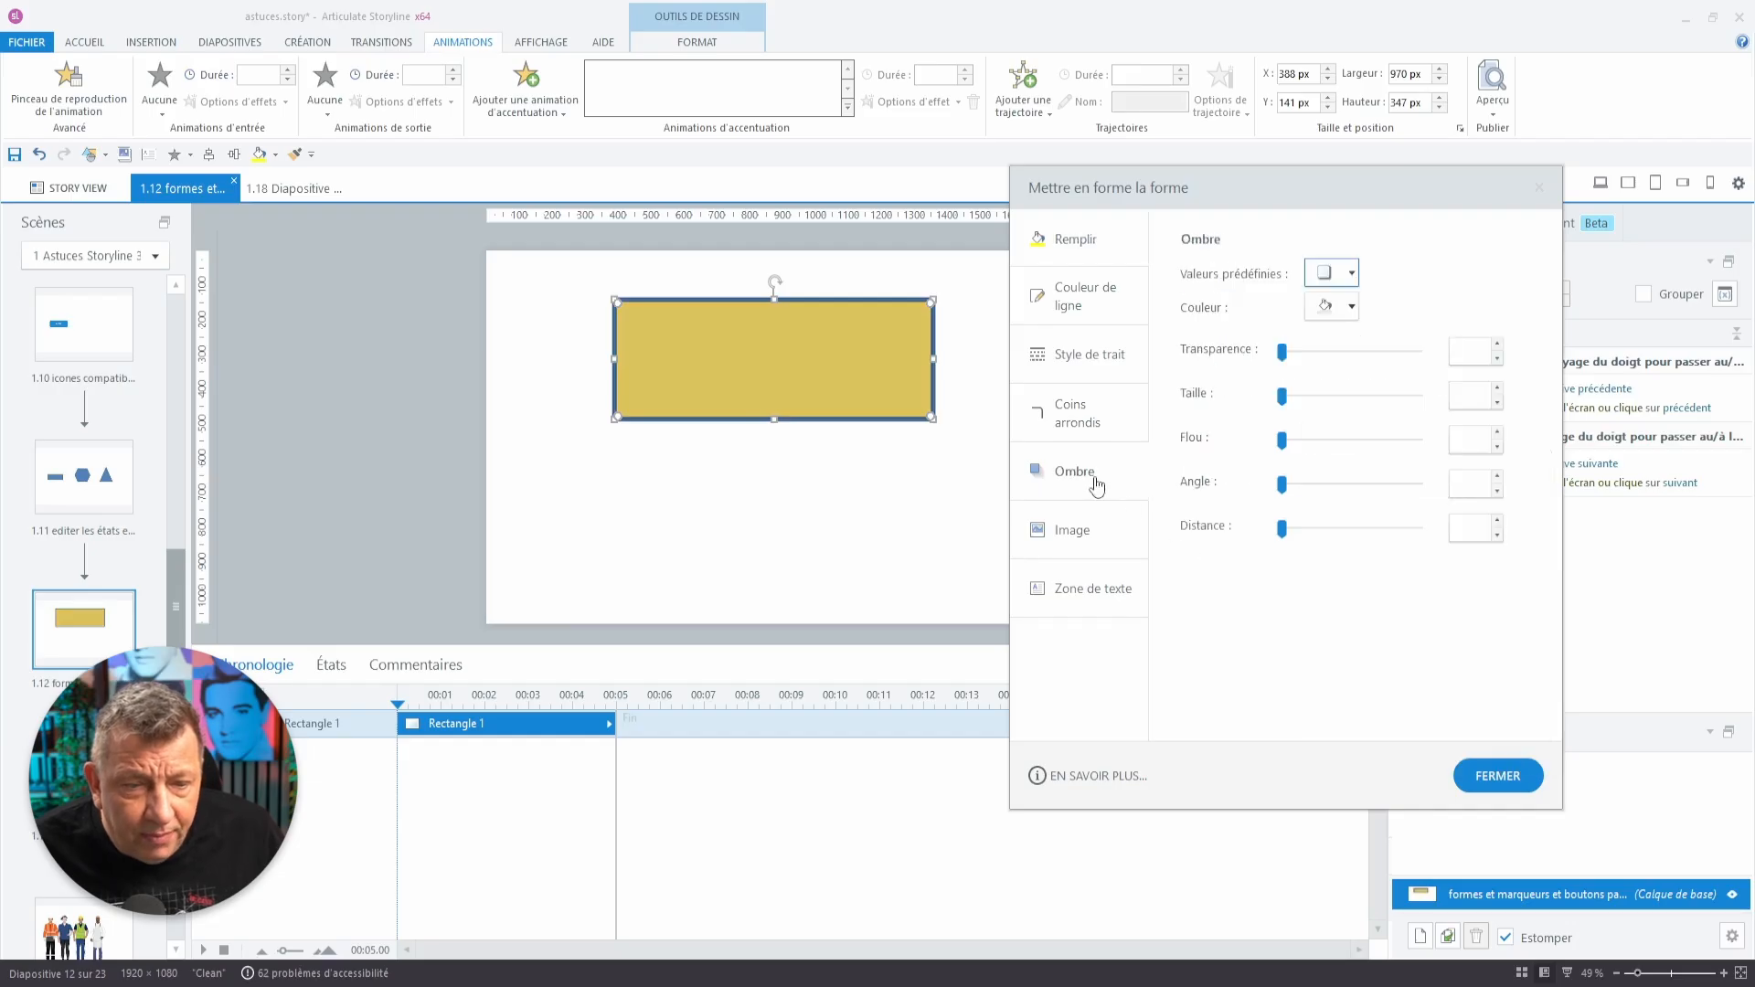
left_click(1339, 279)
left_click(1339, 412)
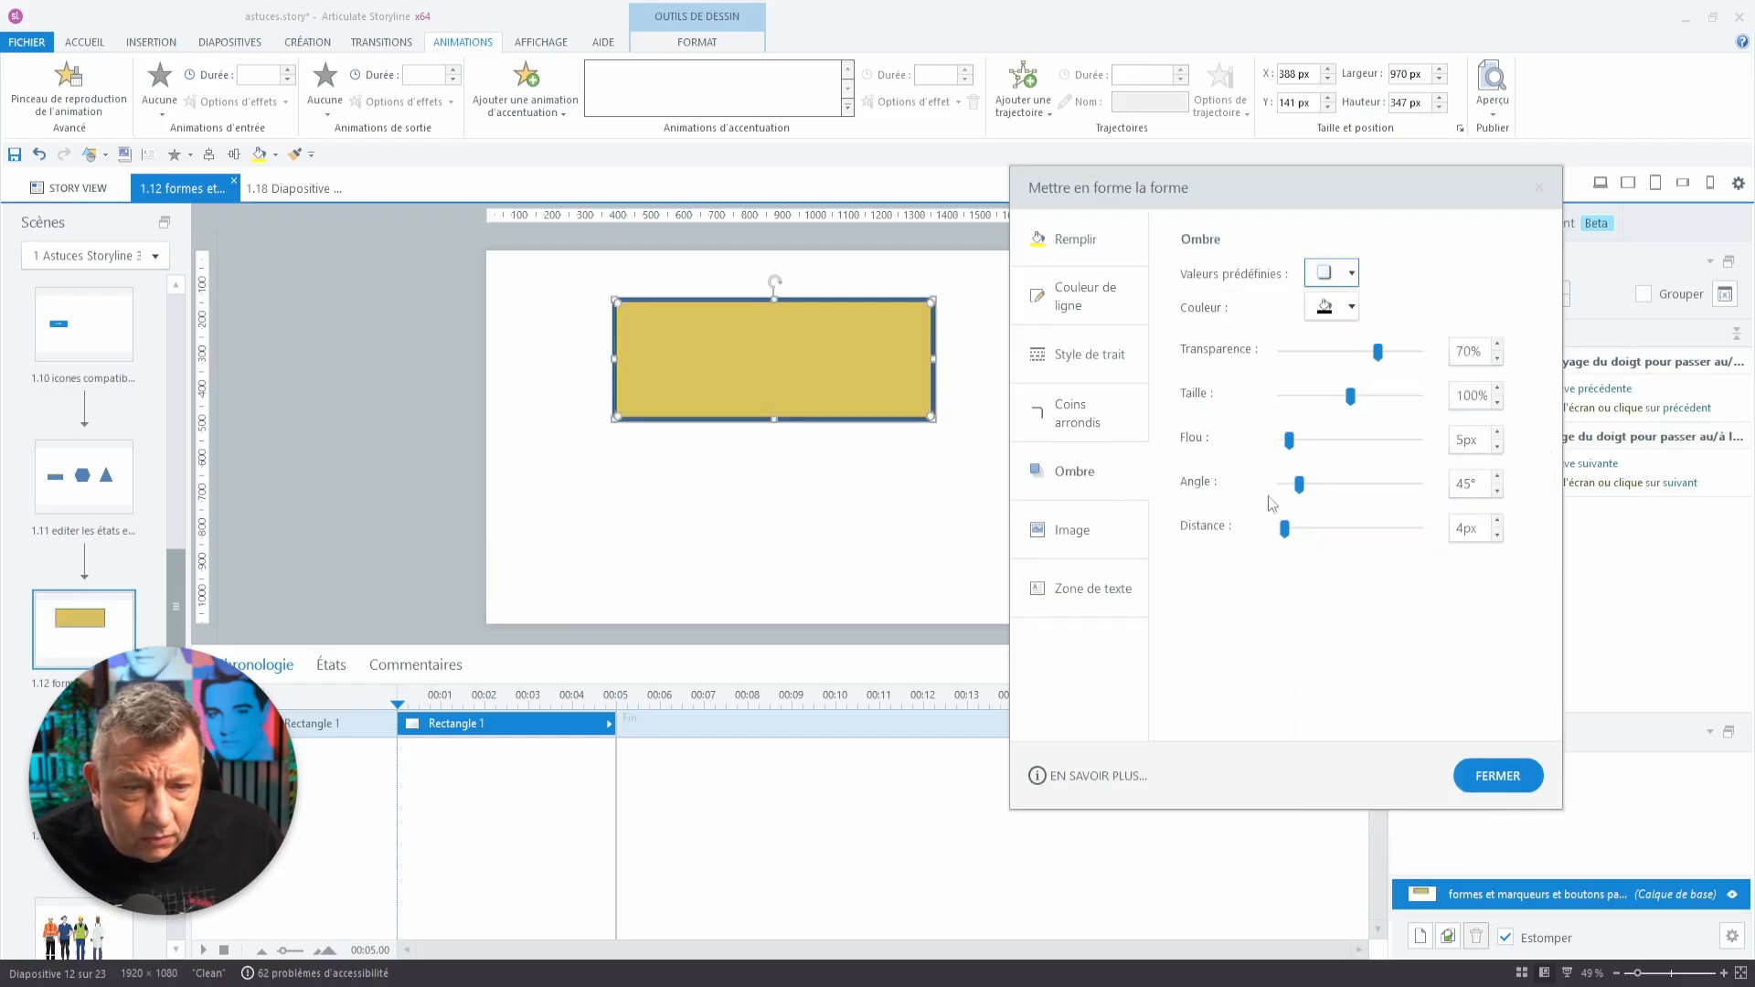
left_click_drag(1286, 537, 1305, 541)
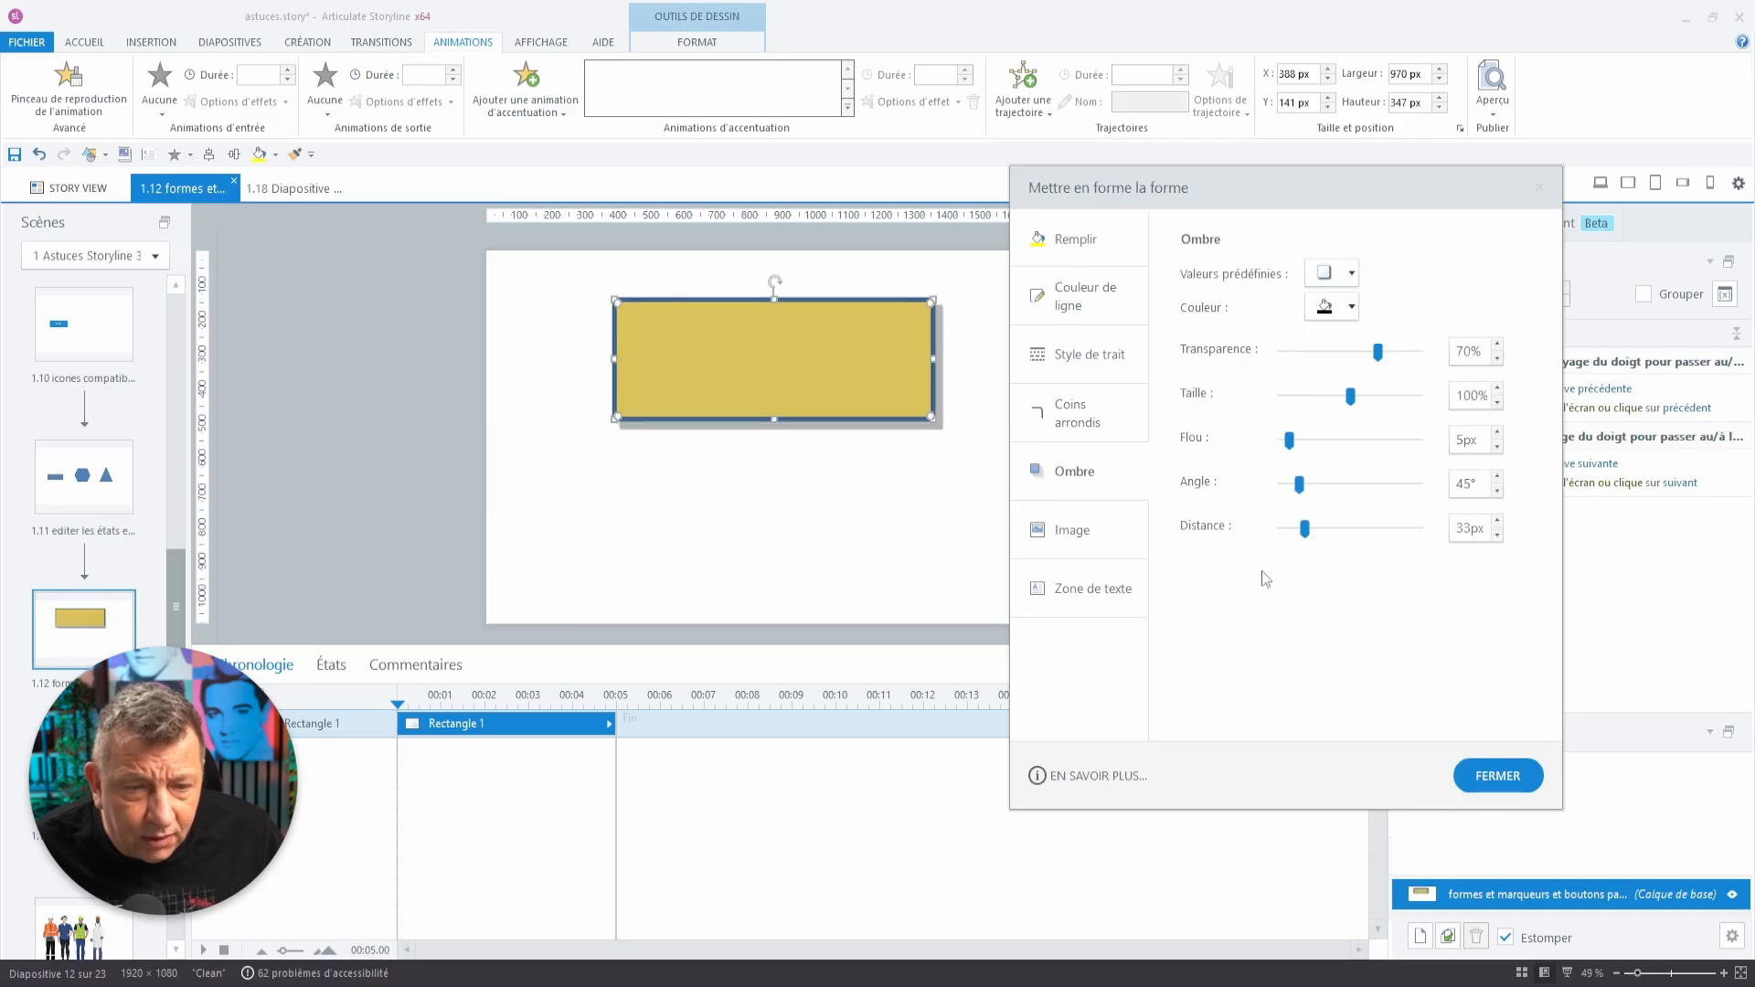
Round the rectangle's corners with a radius of 17 and close the shape formatting.
left_click(1076, 429)
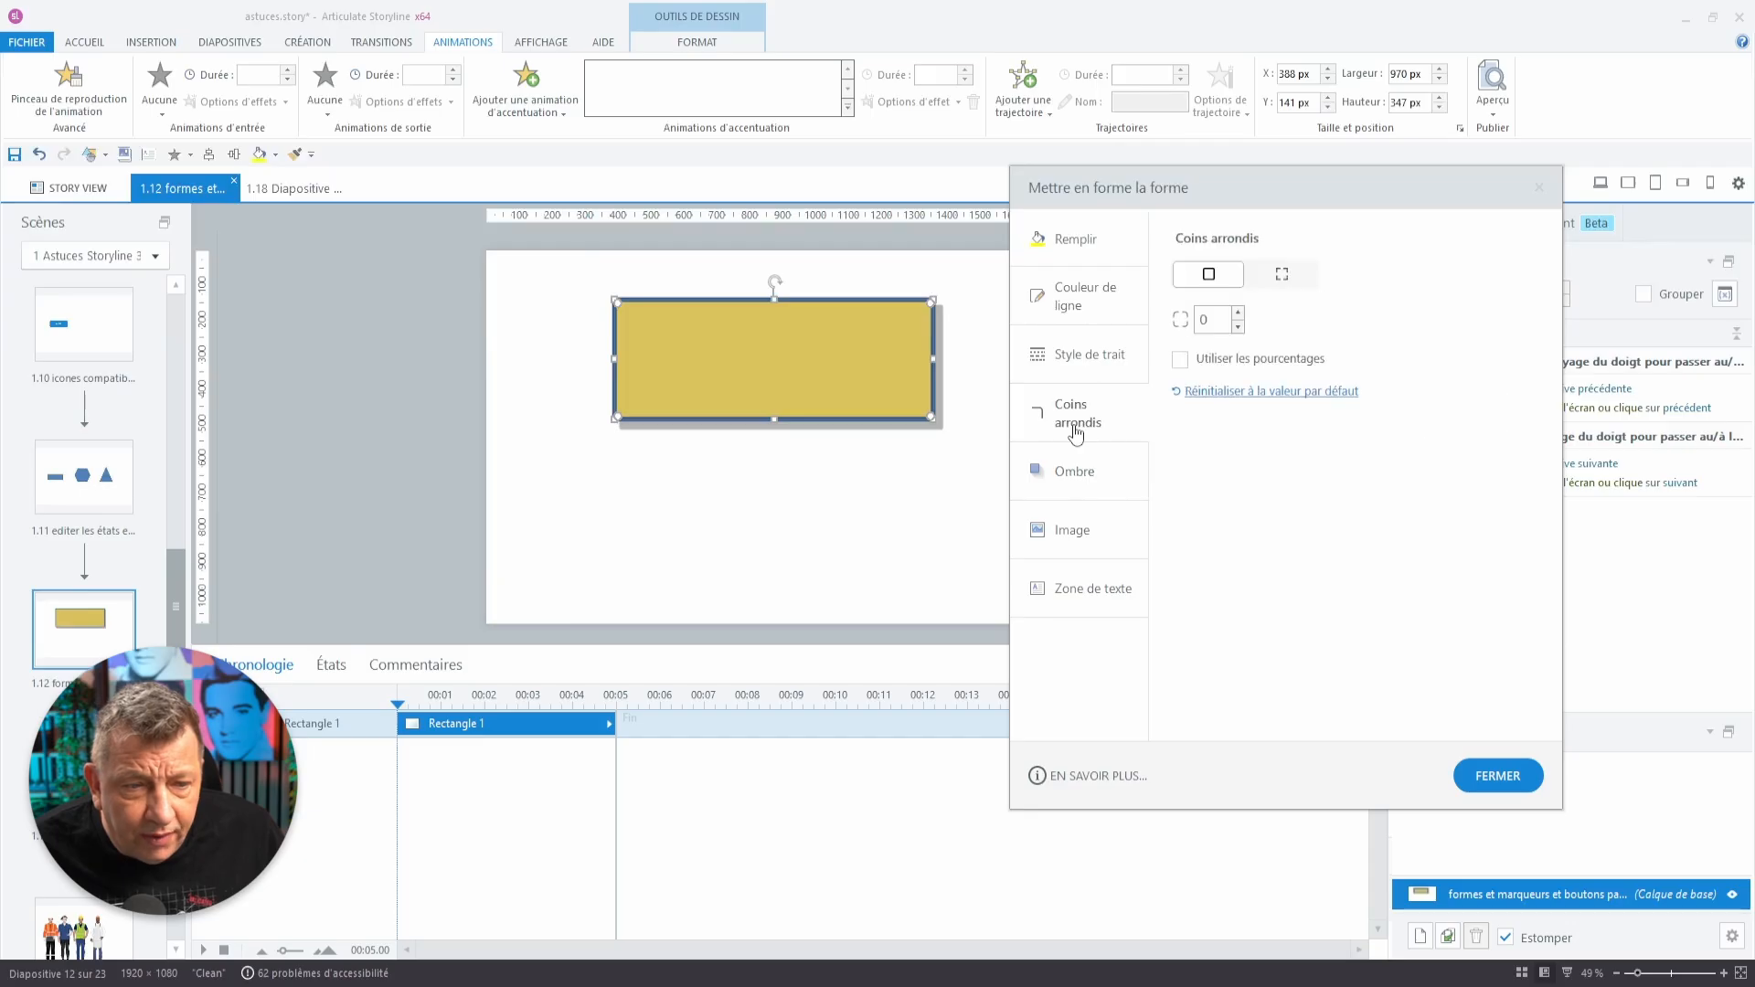
left_click(1238, 313)
left_click(1238, 314)
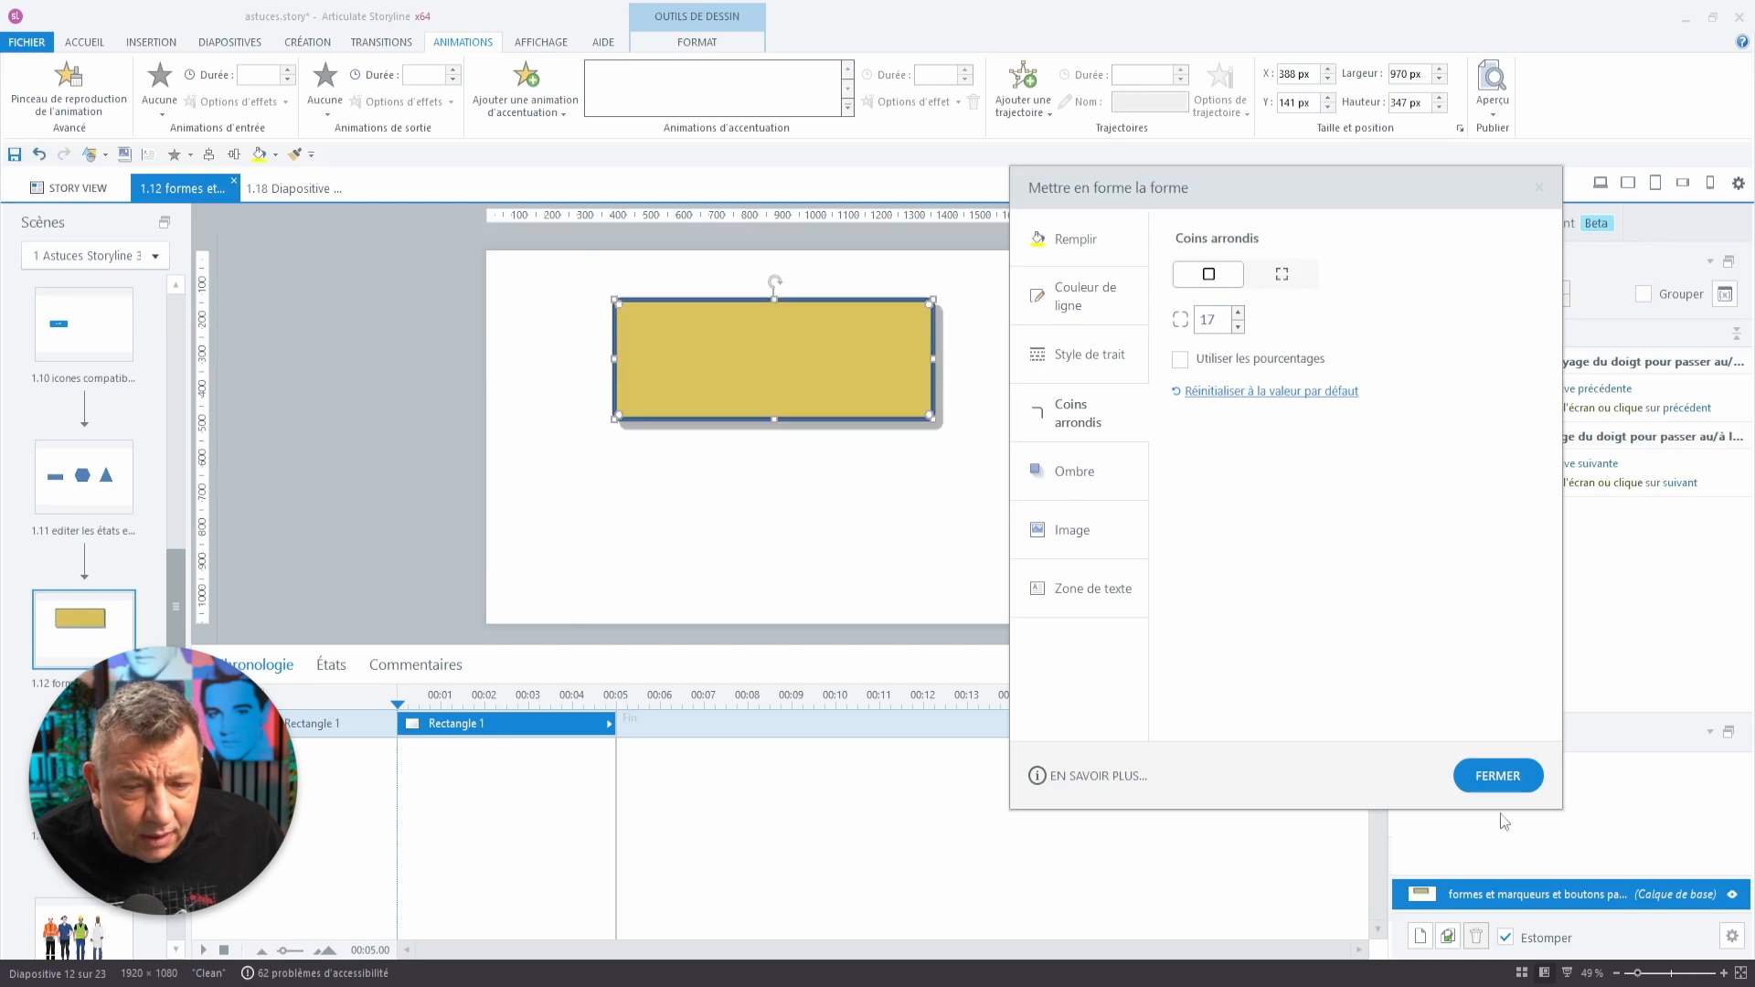
left_click(1499, 774)
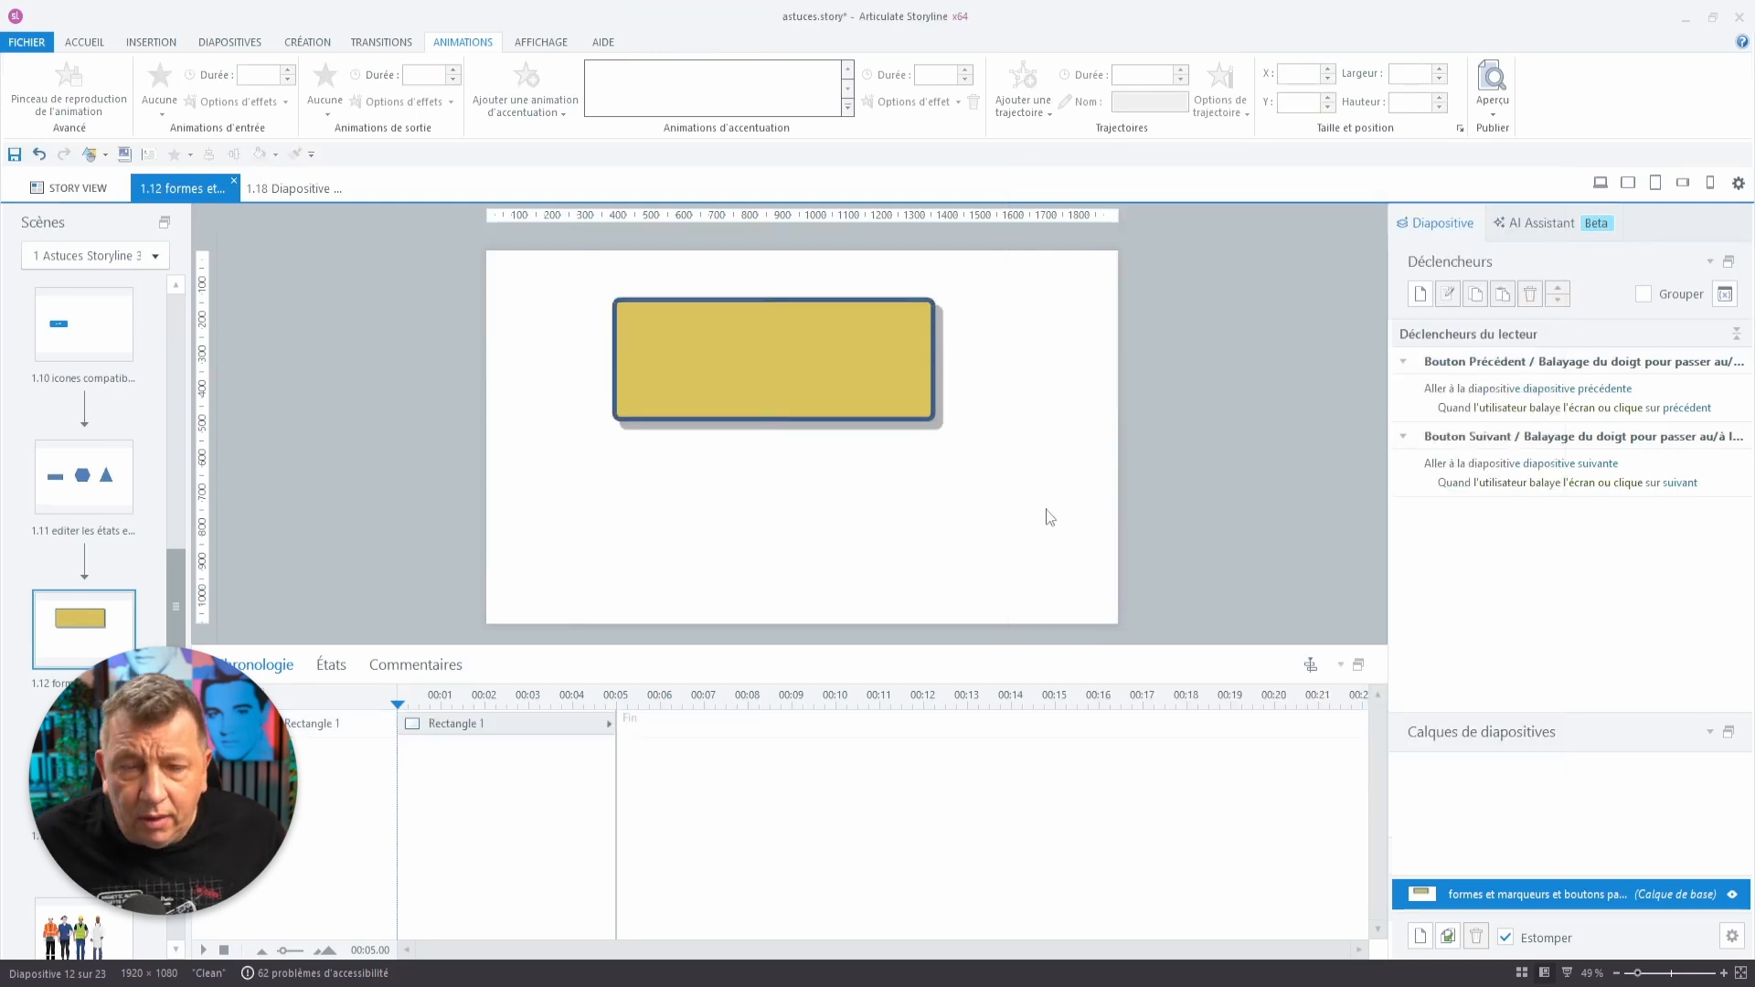
Define the formatted yellow rectangle as the default shape style (Définir comme forme par défaut).
left_click(885, 322)
right_click(884, 322)
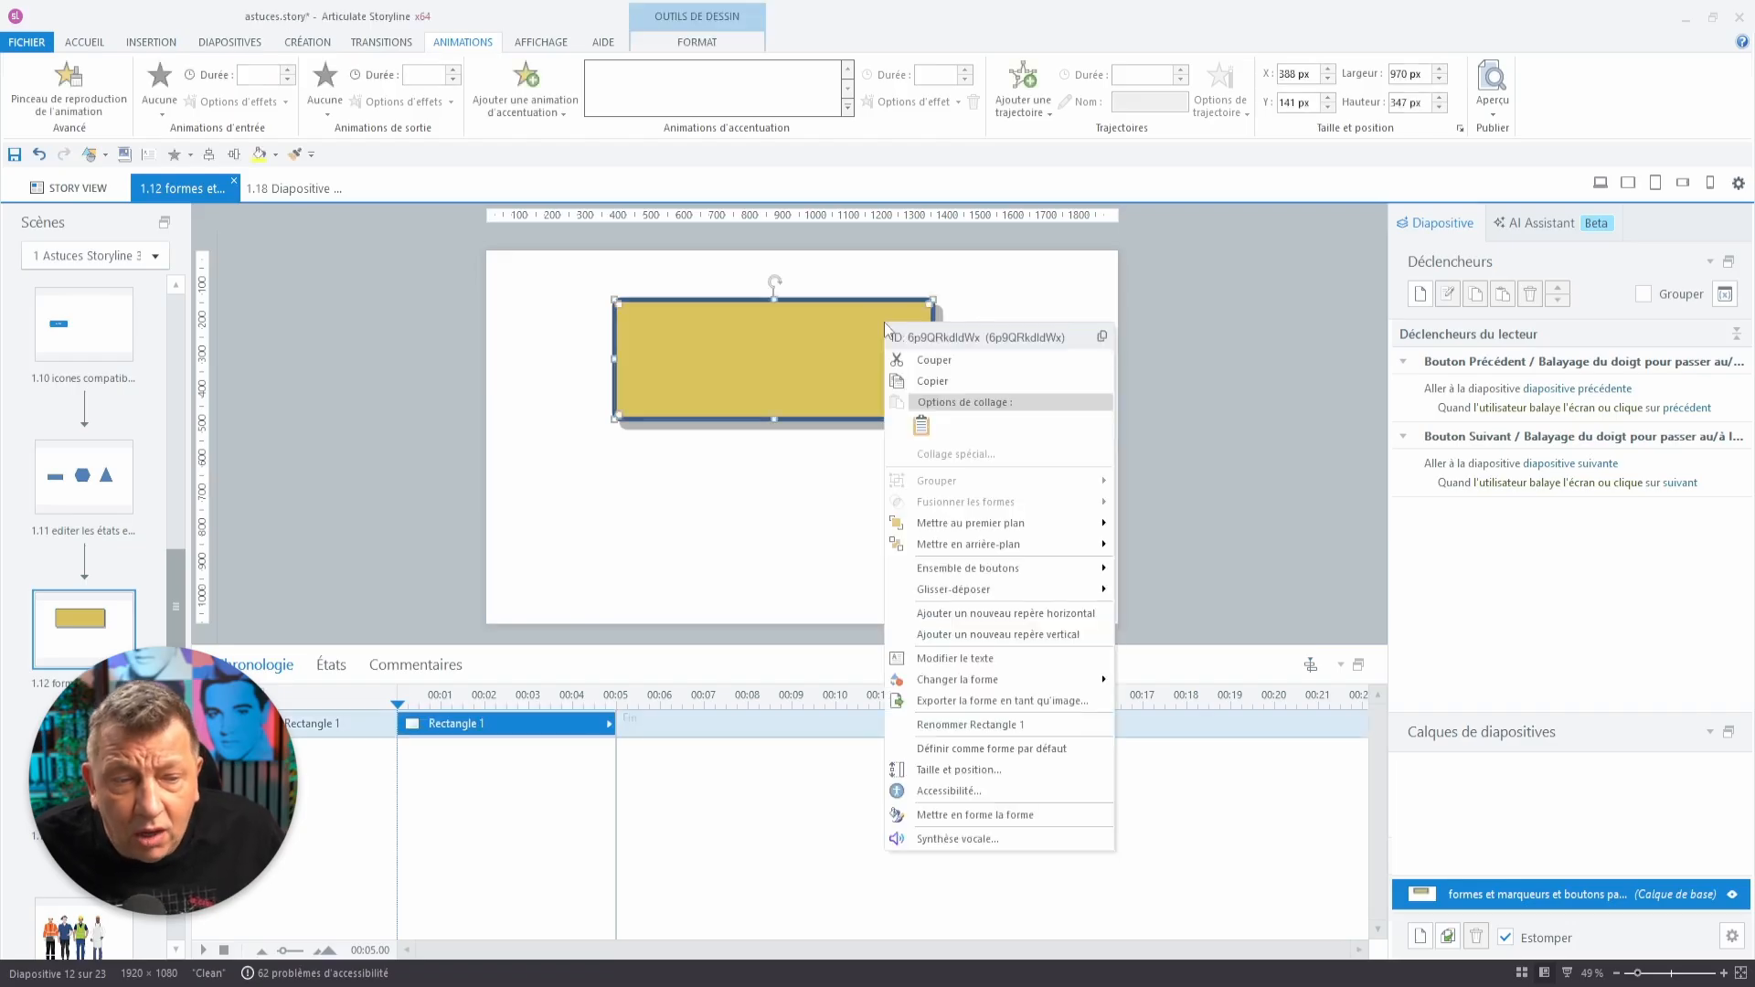
left_click(910, 749)
left_click(970, 496)
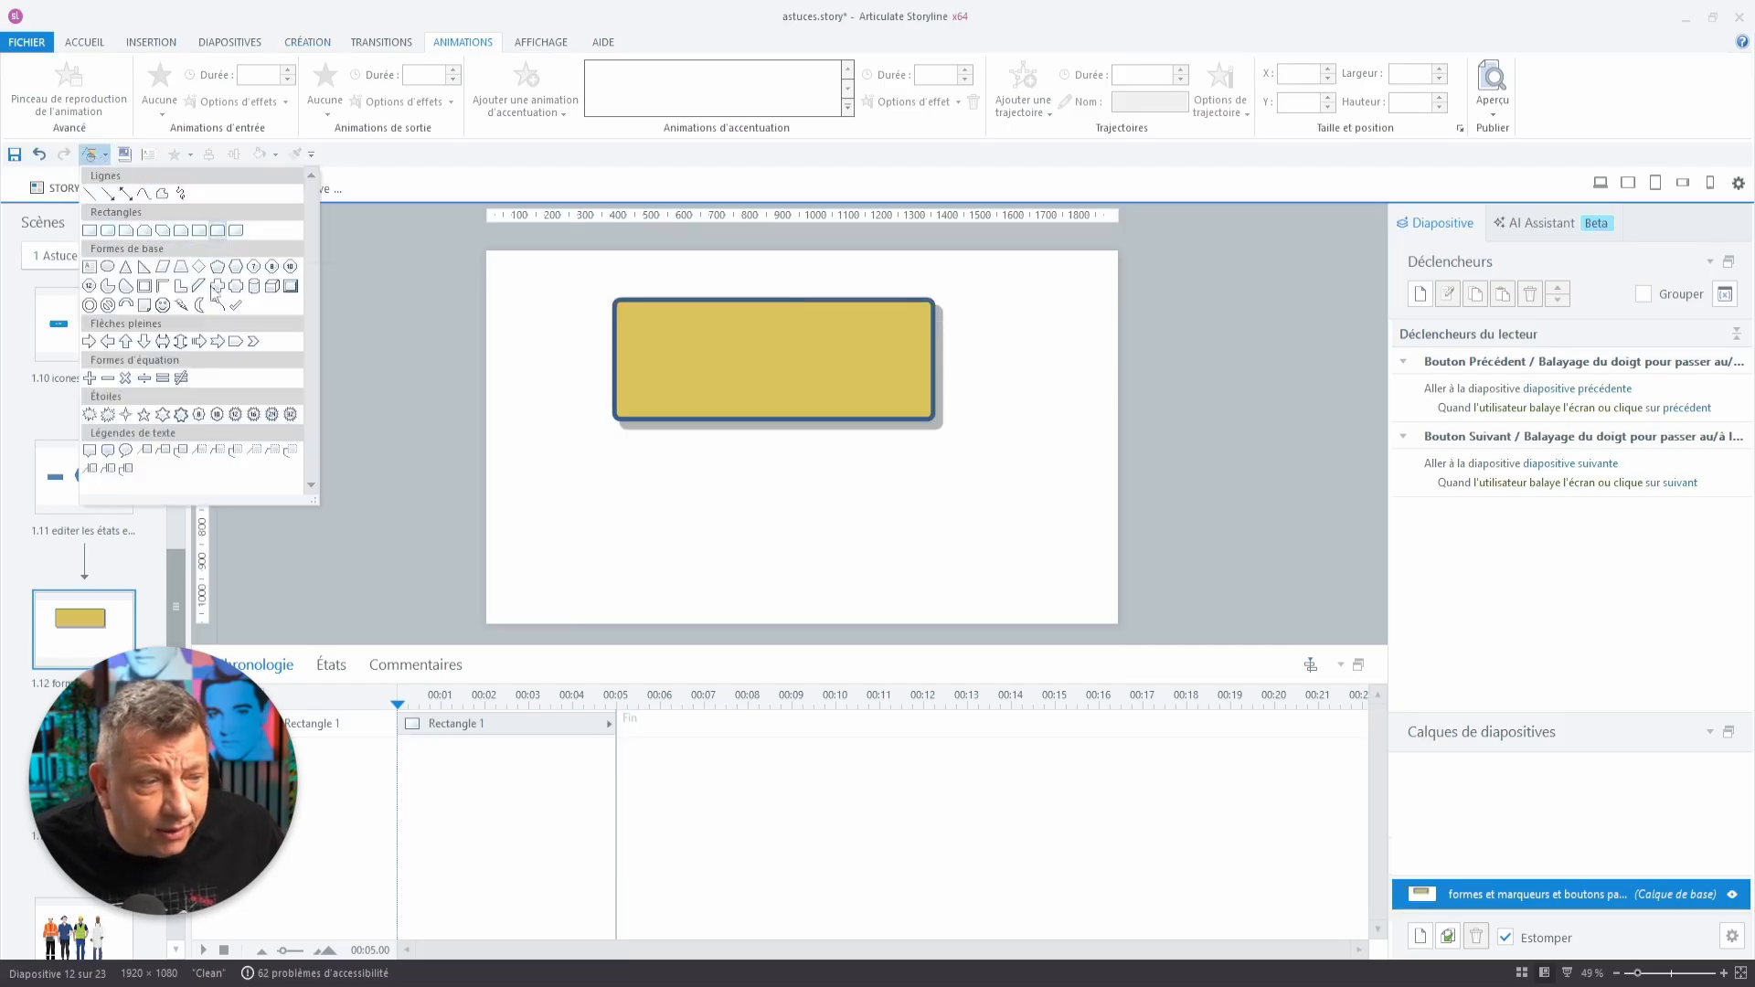
Draw a notched right arrow in the default style below and left of the rectangle.
left_click(218, 344)
left_click_drag(533, 478, 681, 539)
left_click(807, 543)
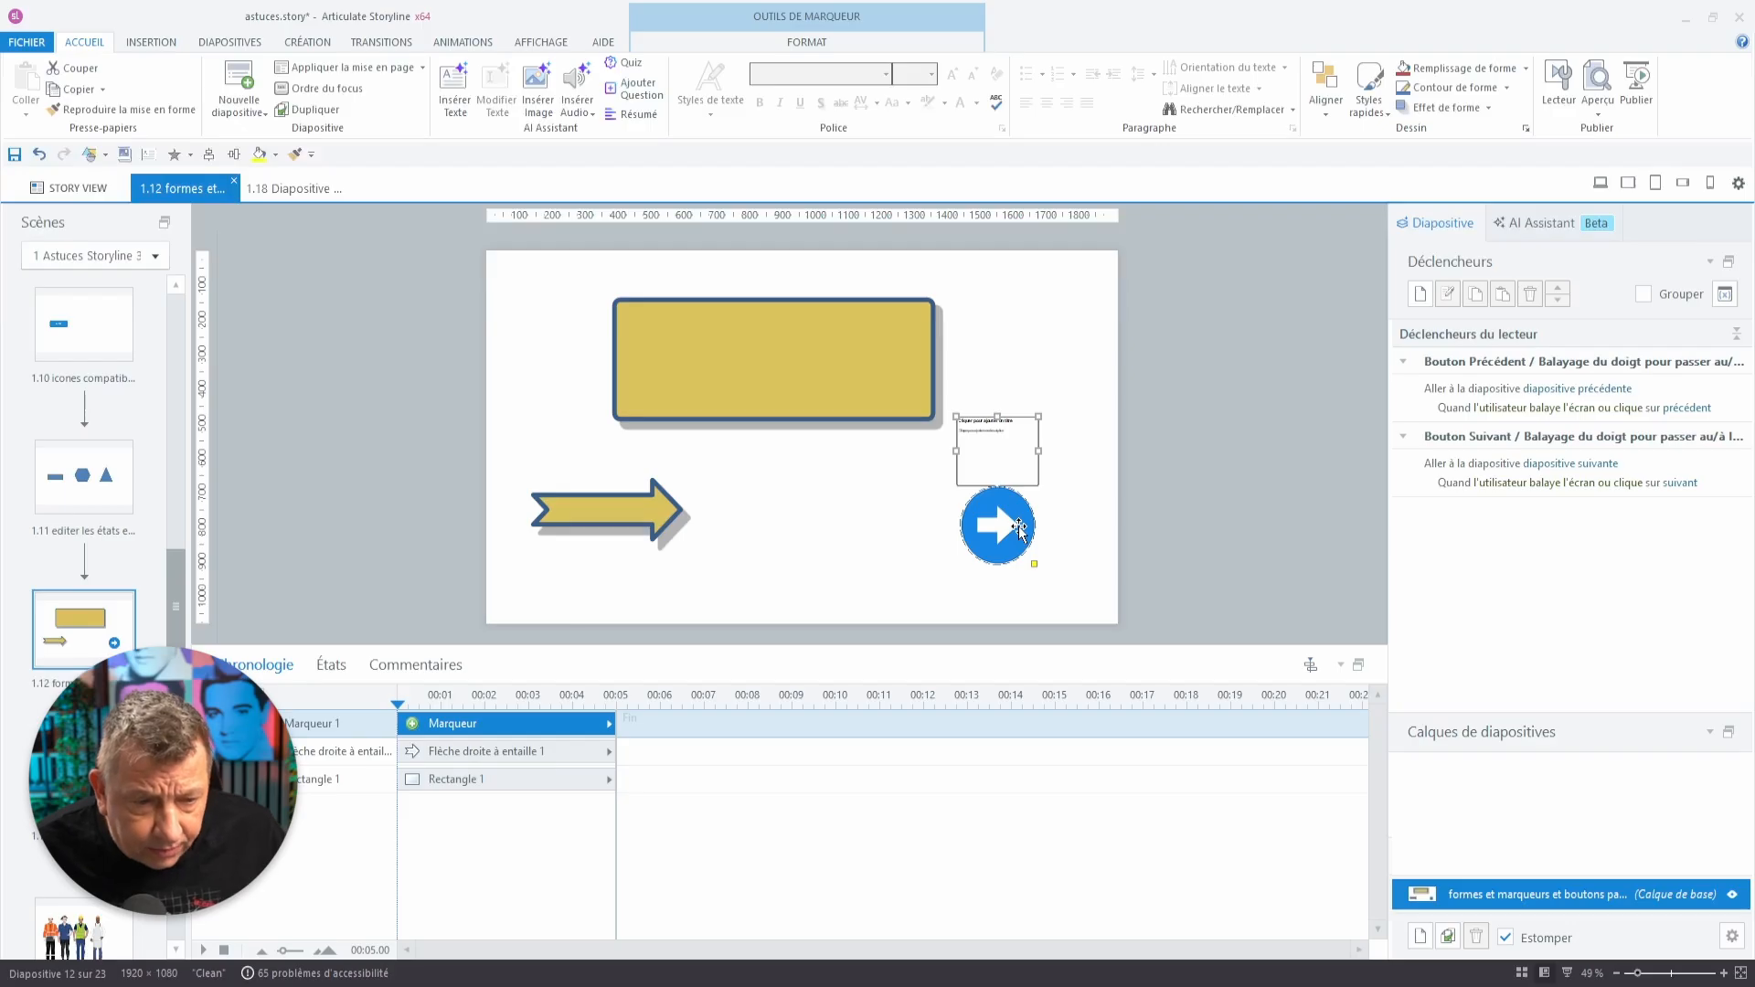
Change the arrow marker's solid fill to green through its shape formatting.
key("ctrl+Return")
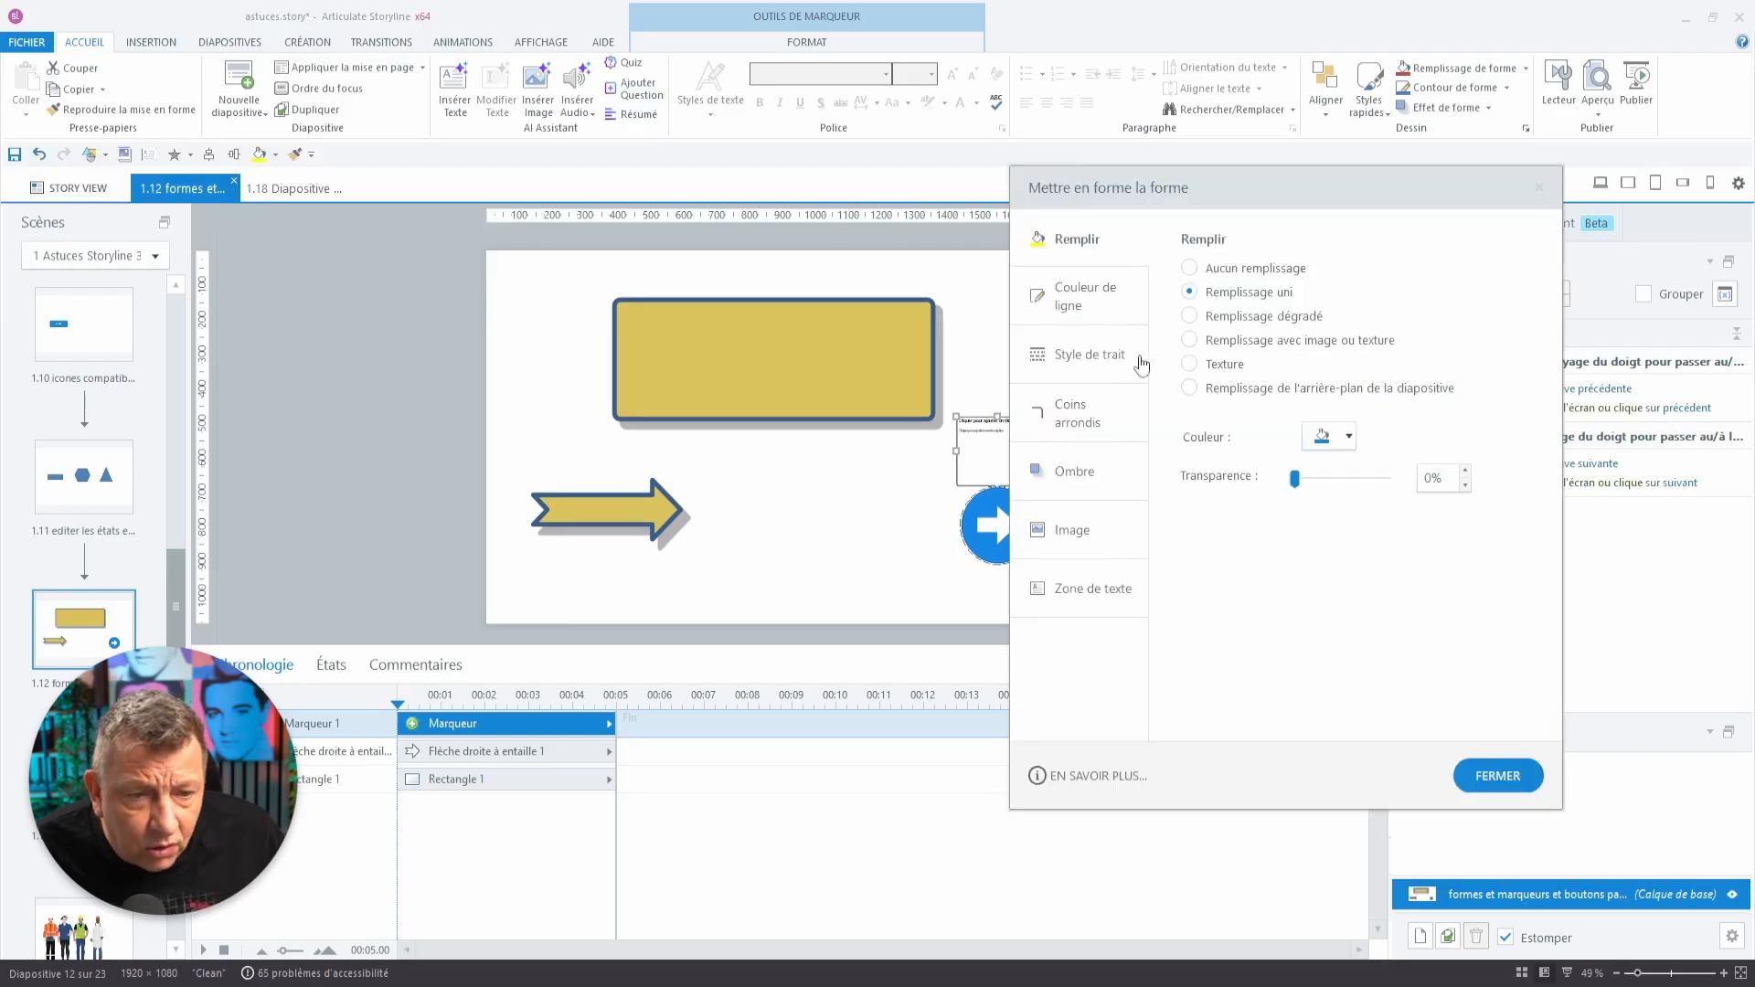
left_click(1096, 307)
left_click(1123, 250)
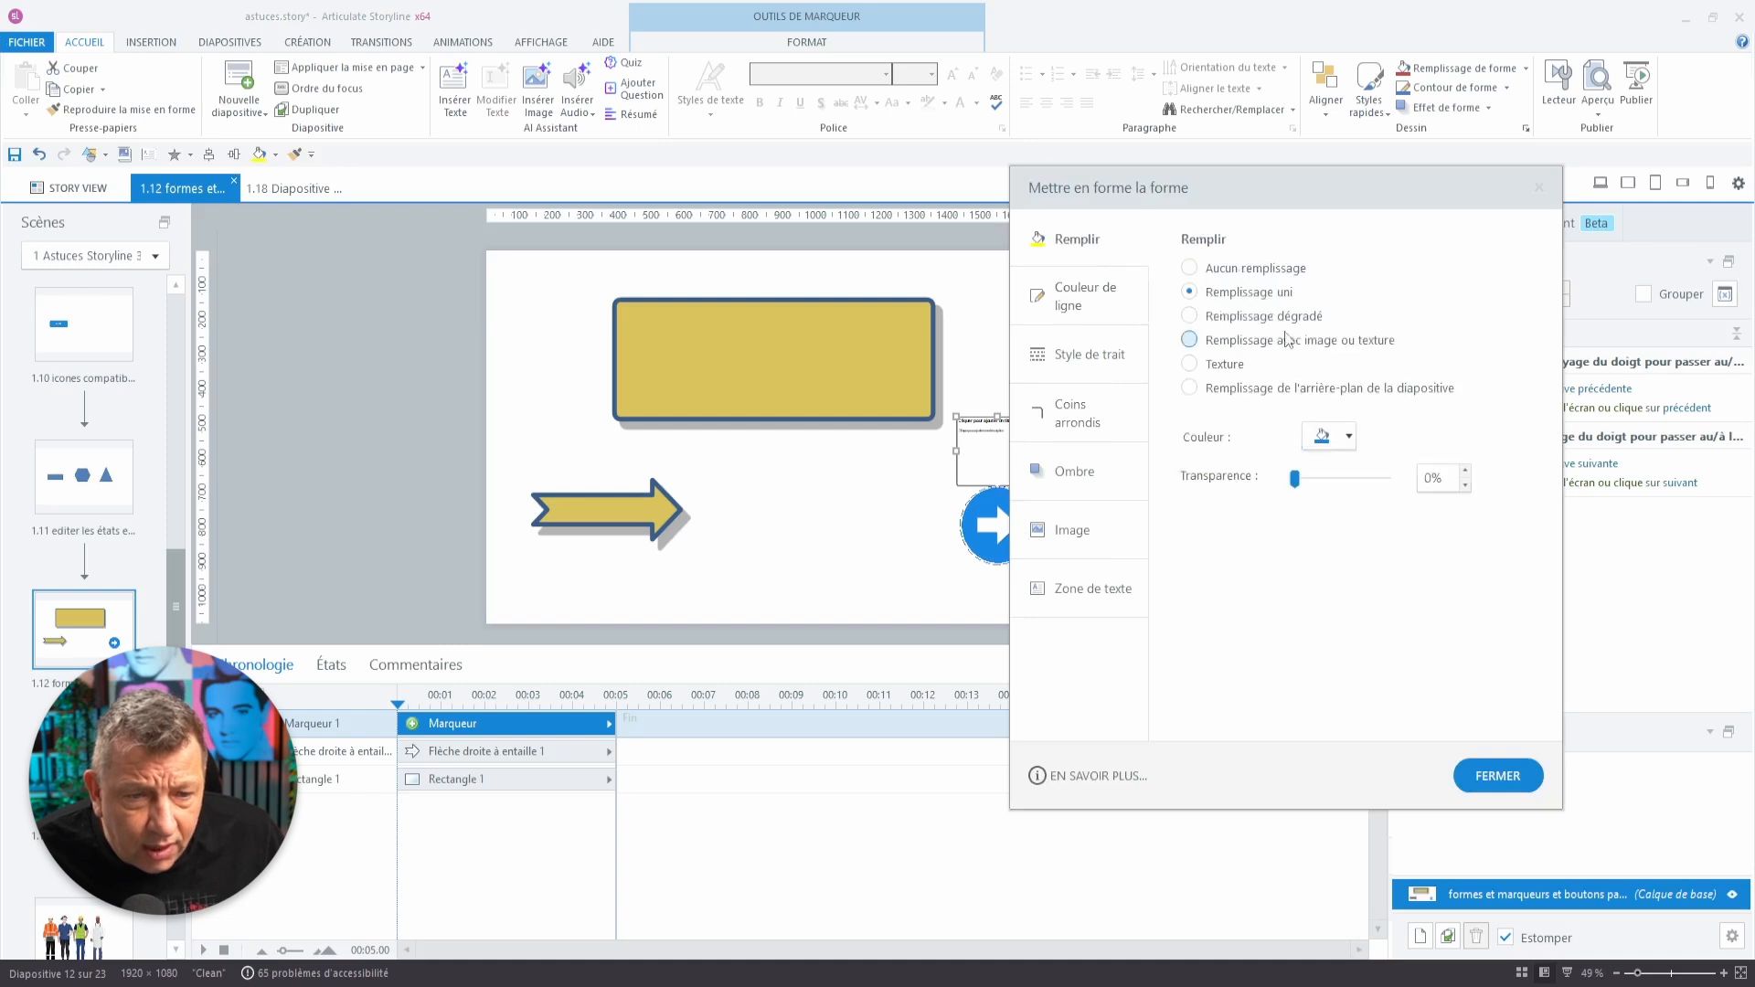
left_click(1348, 437)
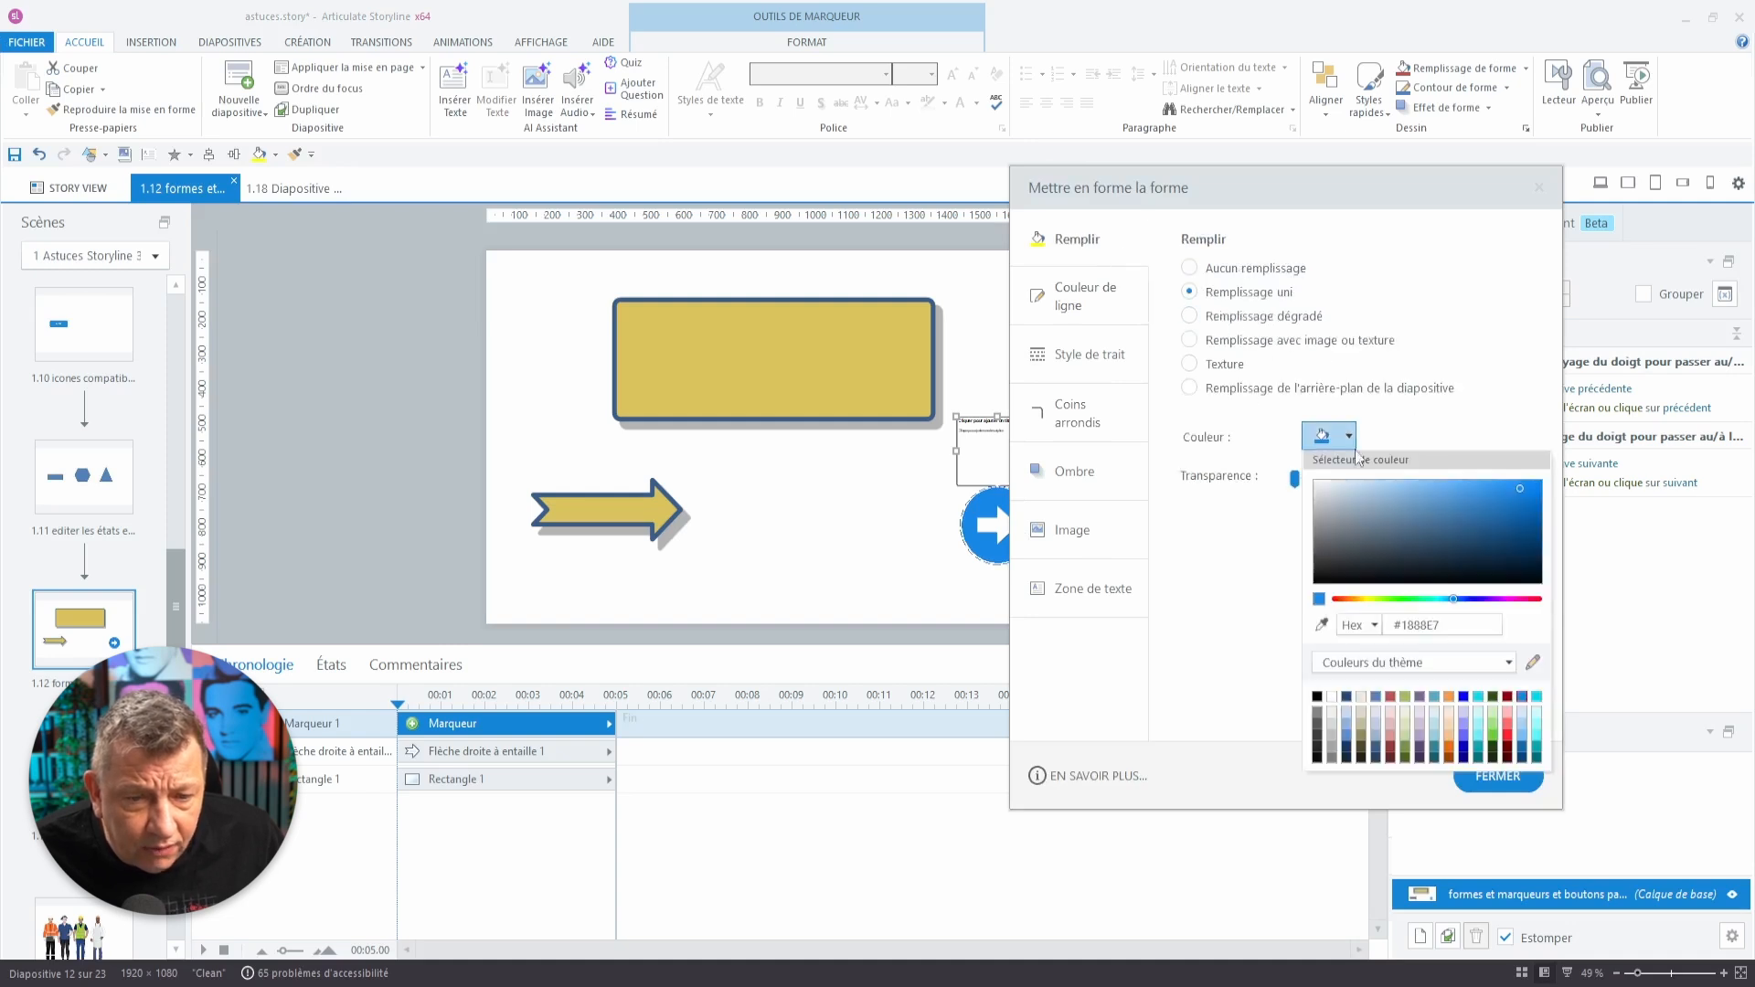
left_click(1492, 733)
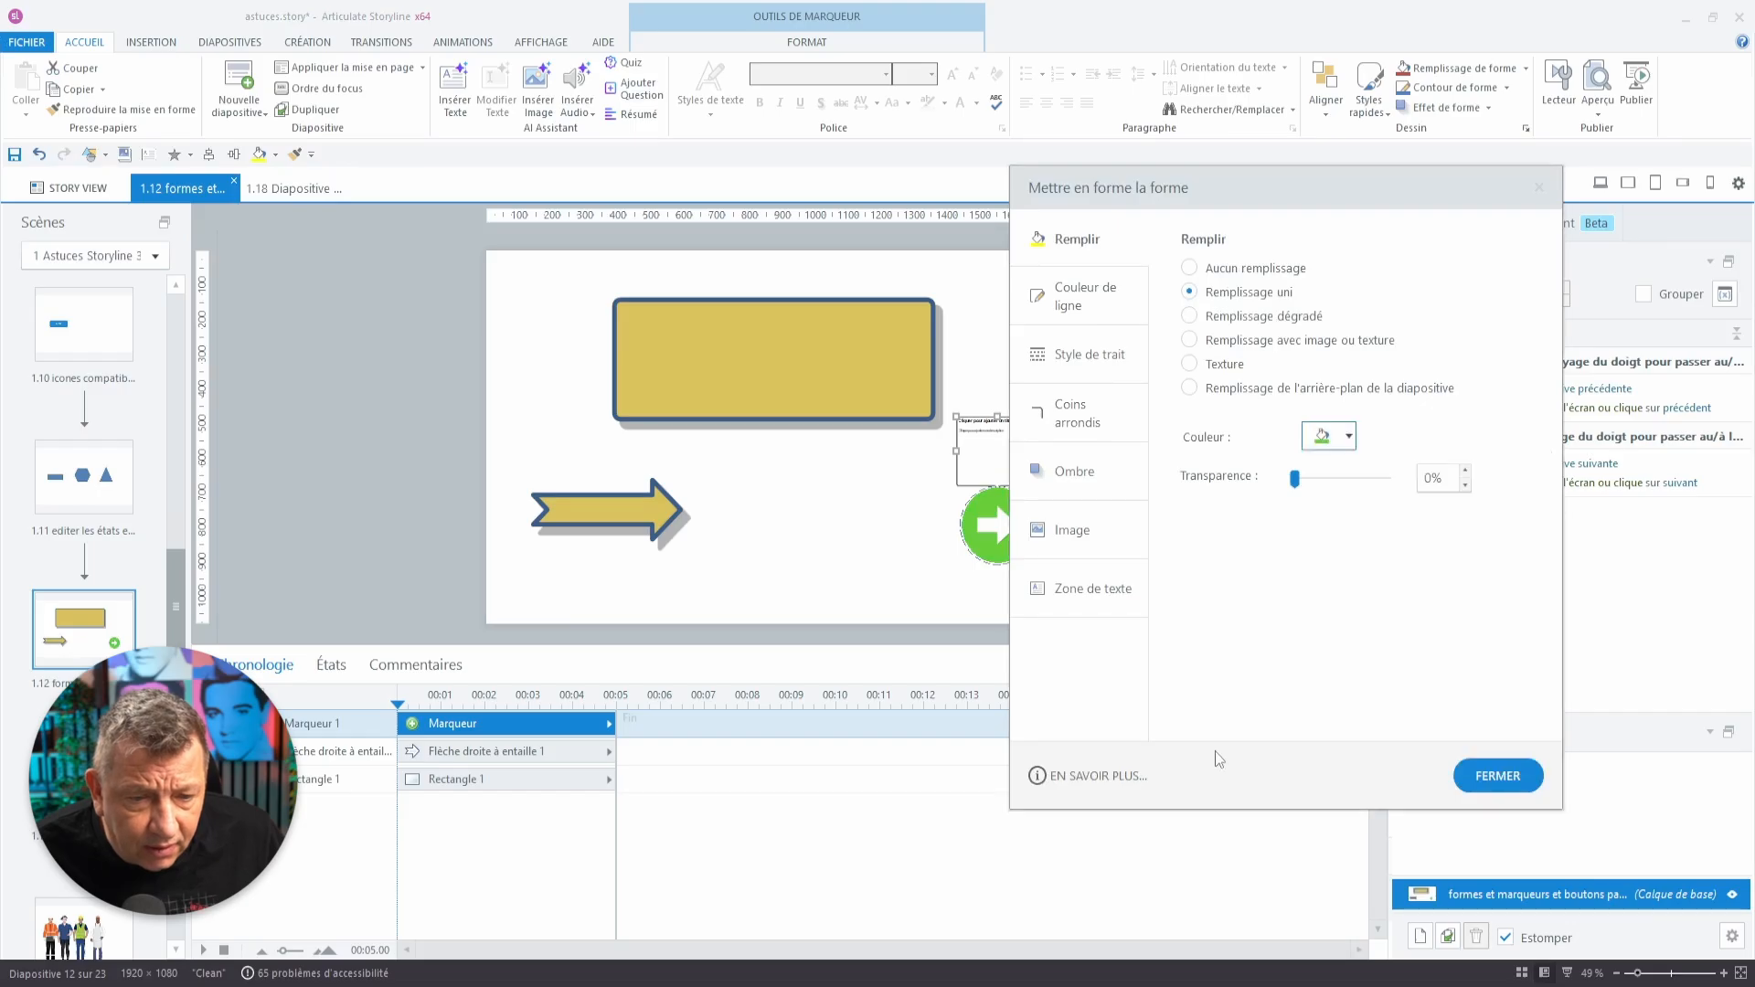
left_click(1497, 775)
Define the green arrow marker as the default marker style (Définir comme marqueur par défaut).
right_click(1010, 528)
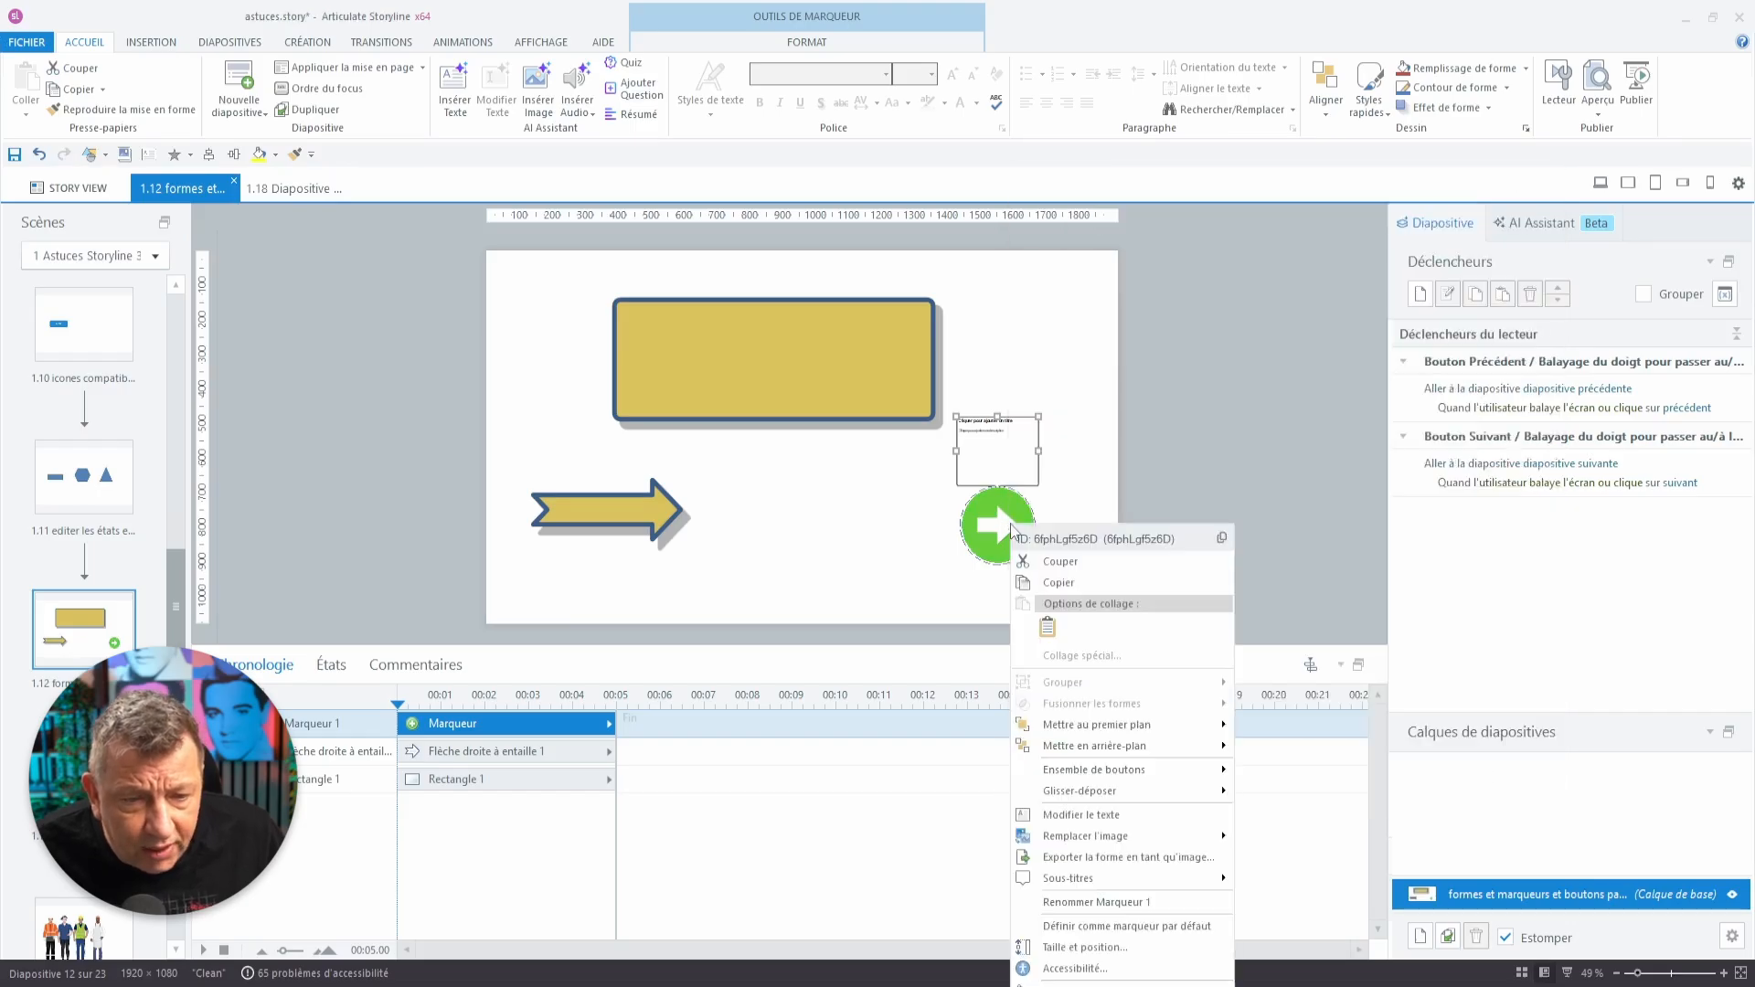
left_click(1187, 932)
left_click(791, 528)
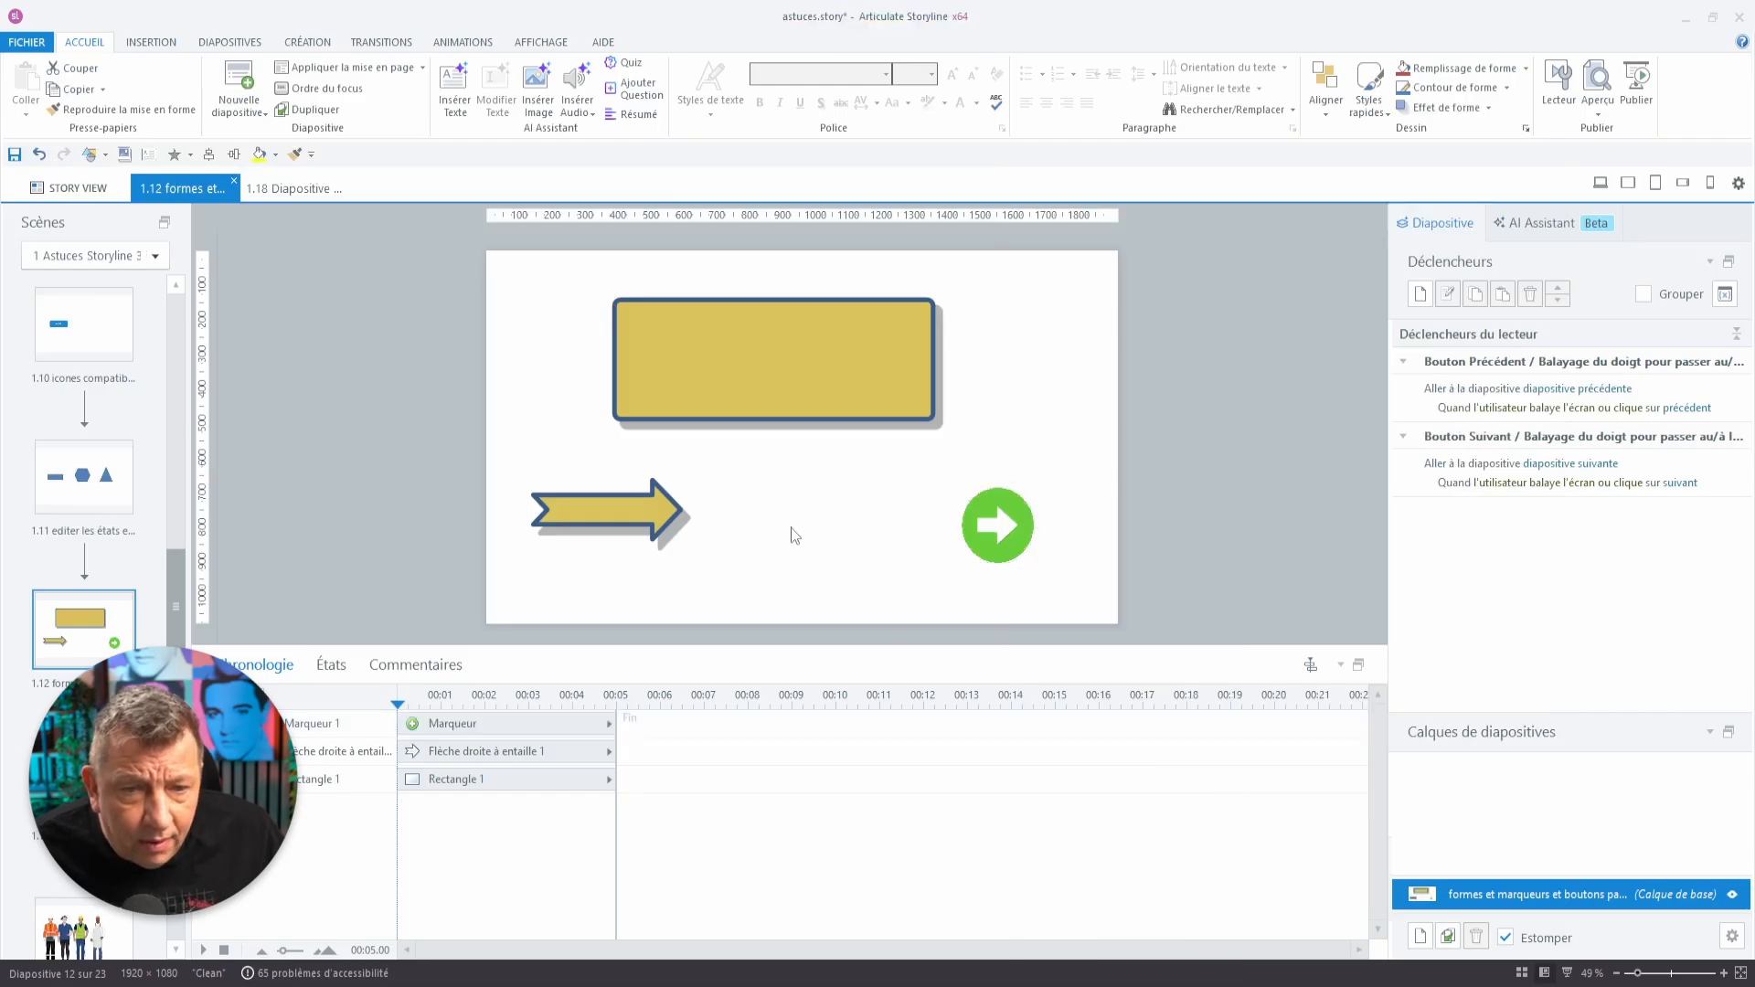
Open the marker gallery to view the available icons in the new default style.
left_click(155, 43)
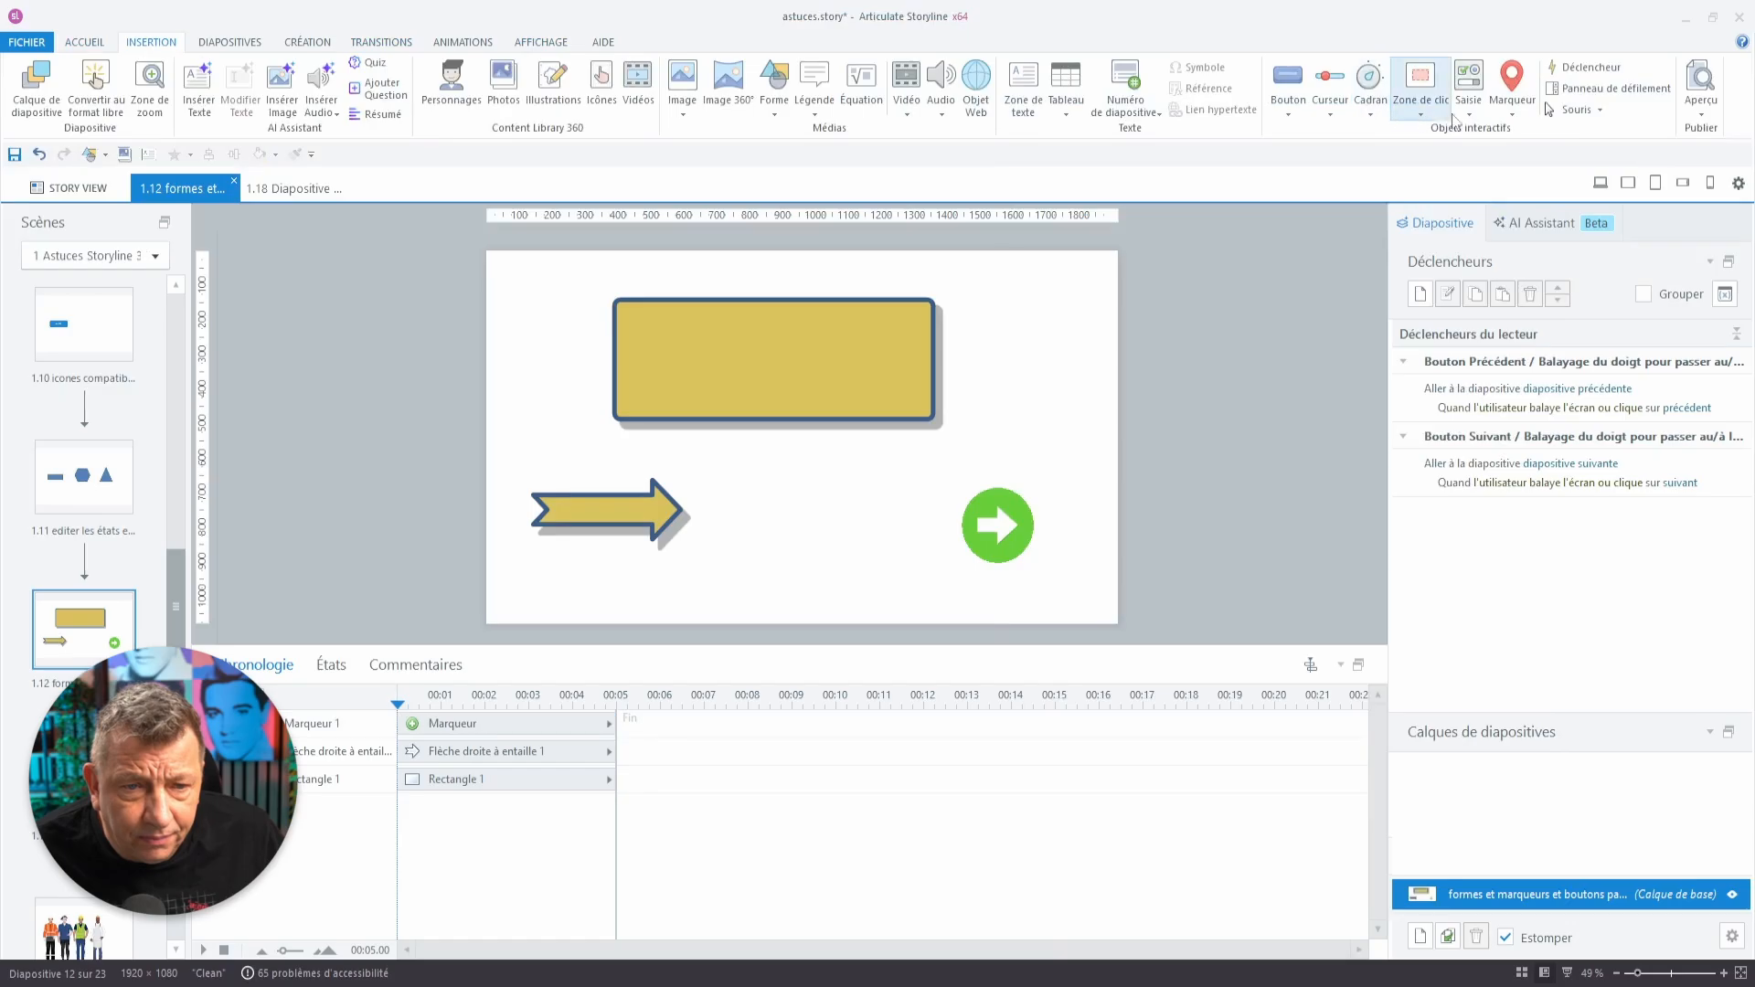
left_click(1515, 114)
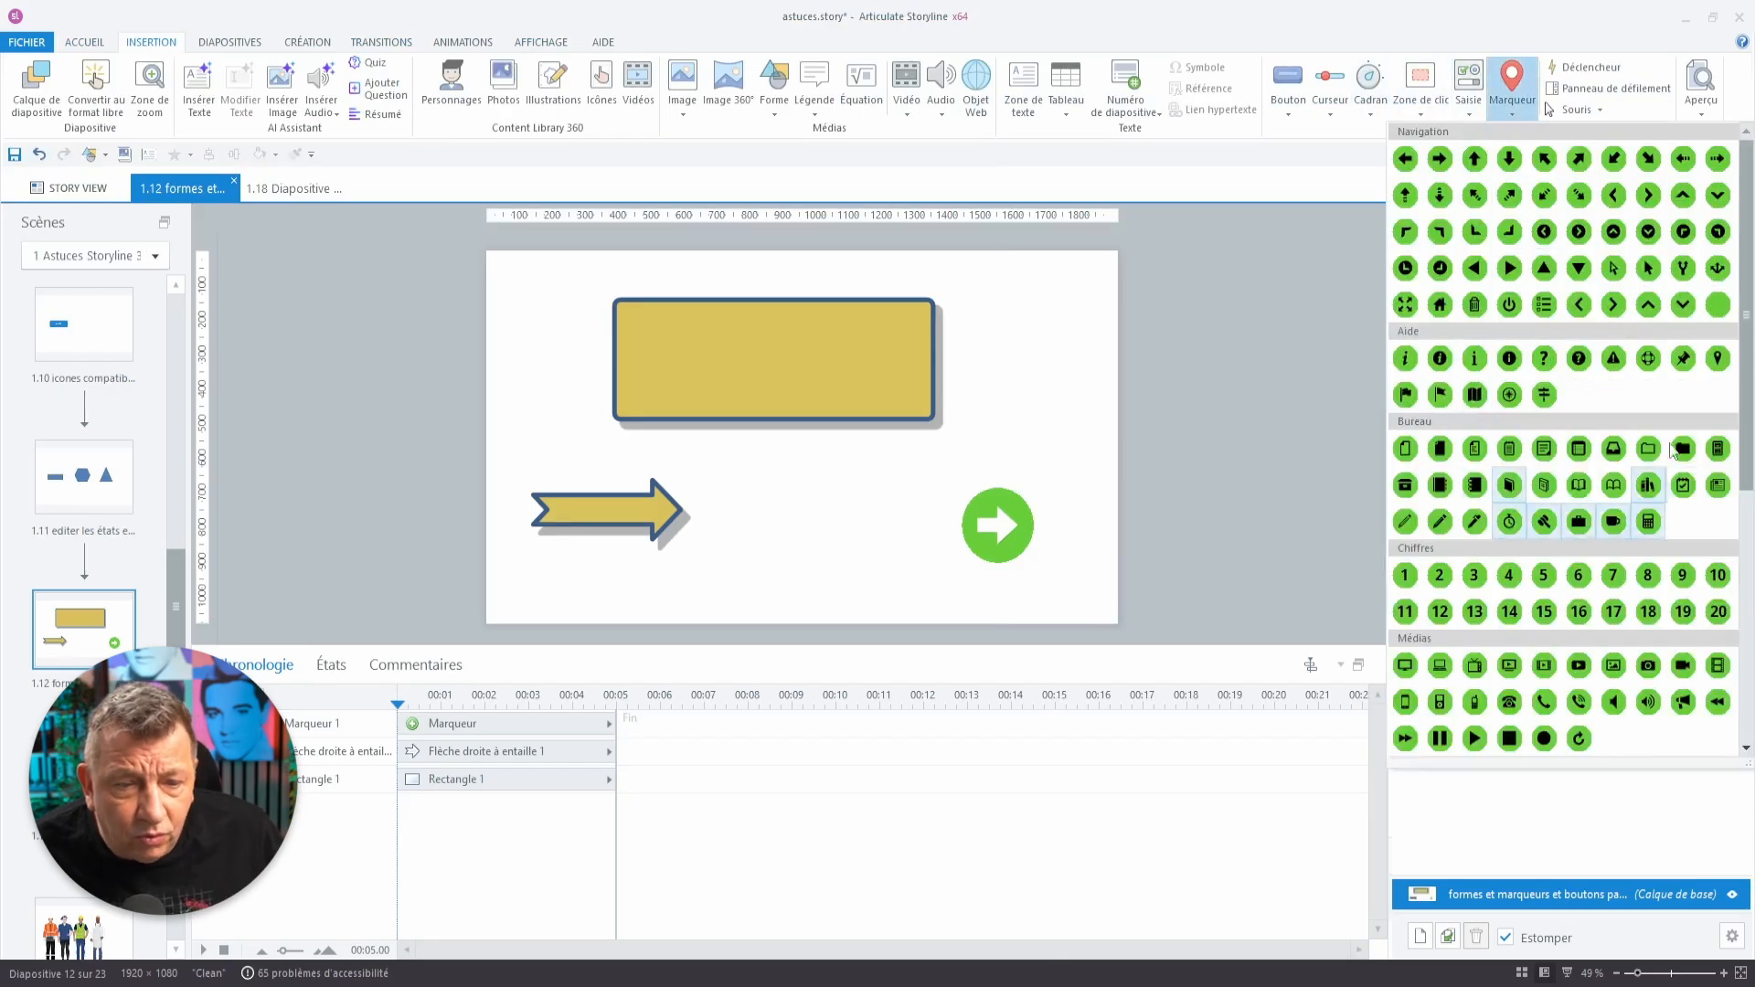